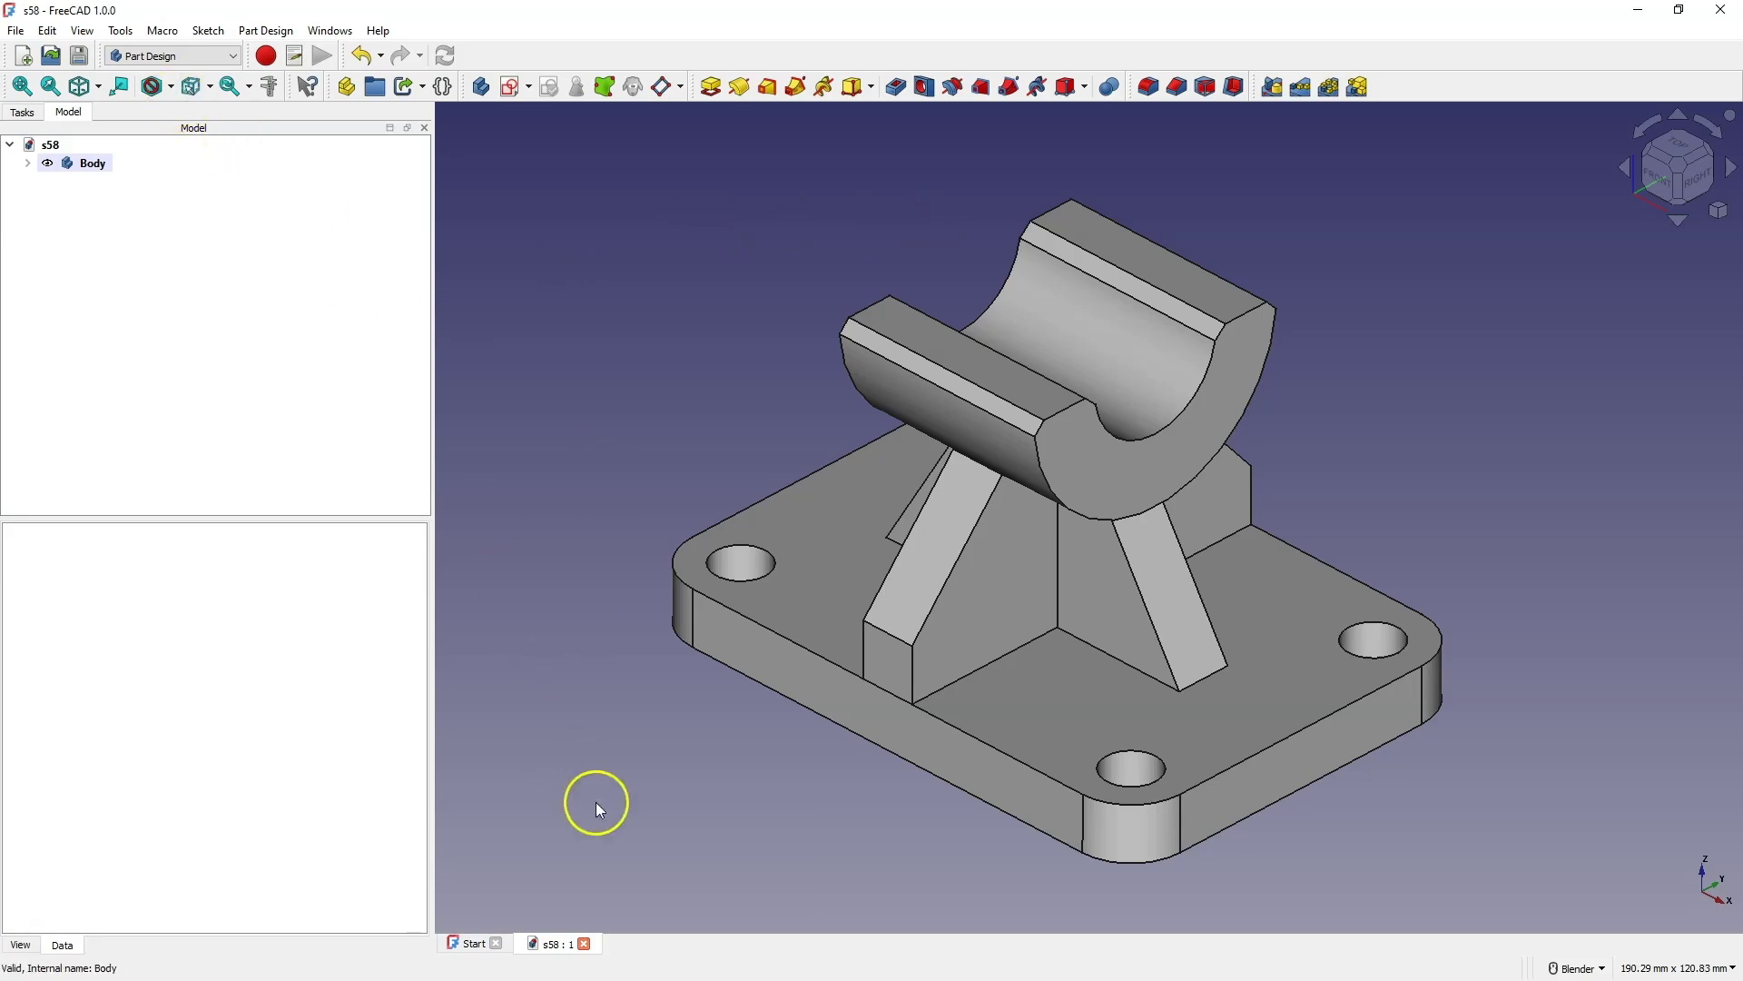
Replace the open s58 document with a new parametric part and start a sketch on its XY-plane.
{"action": "left_click", "coordinate": [586, 944]}
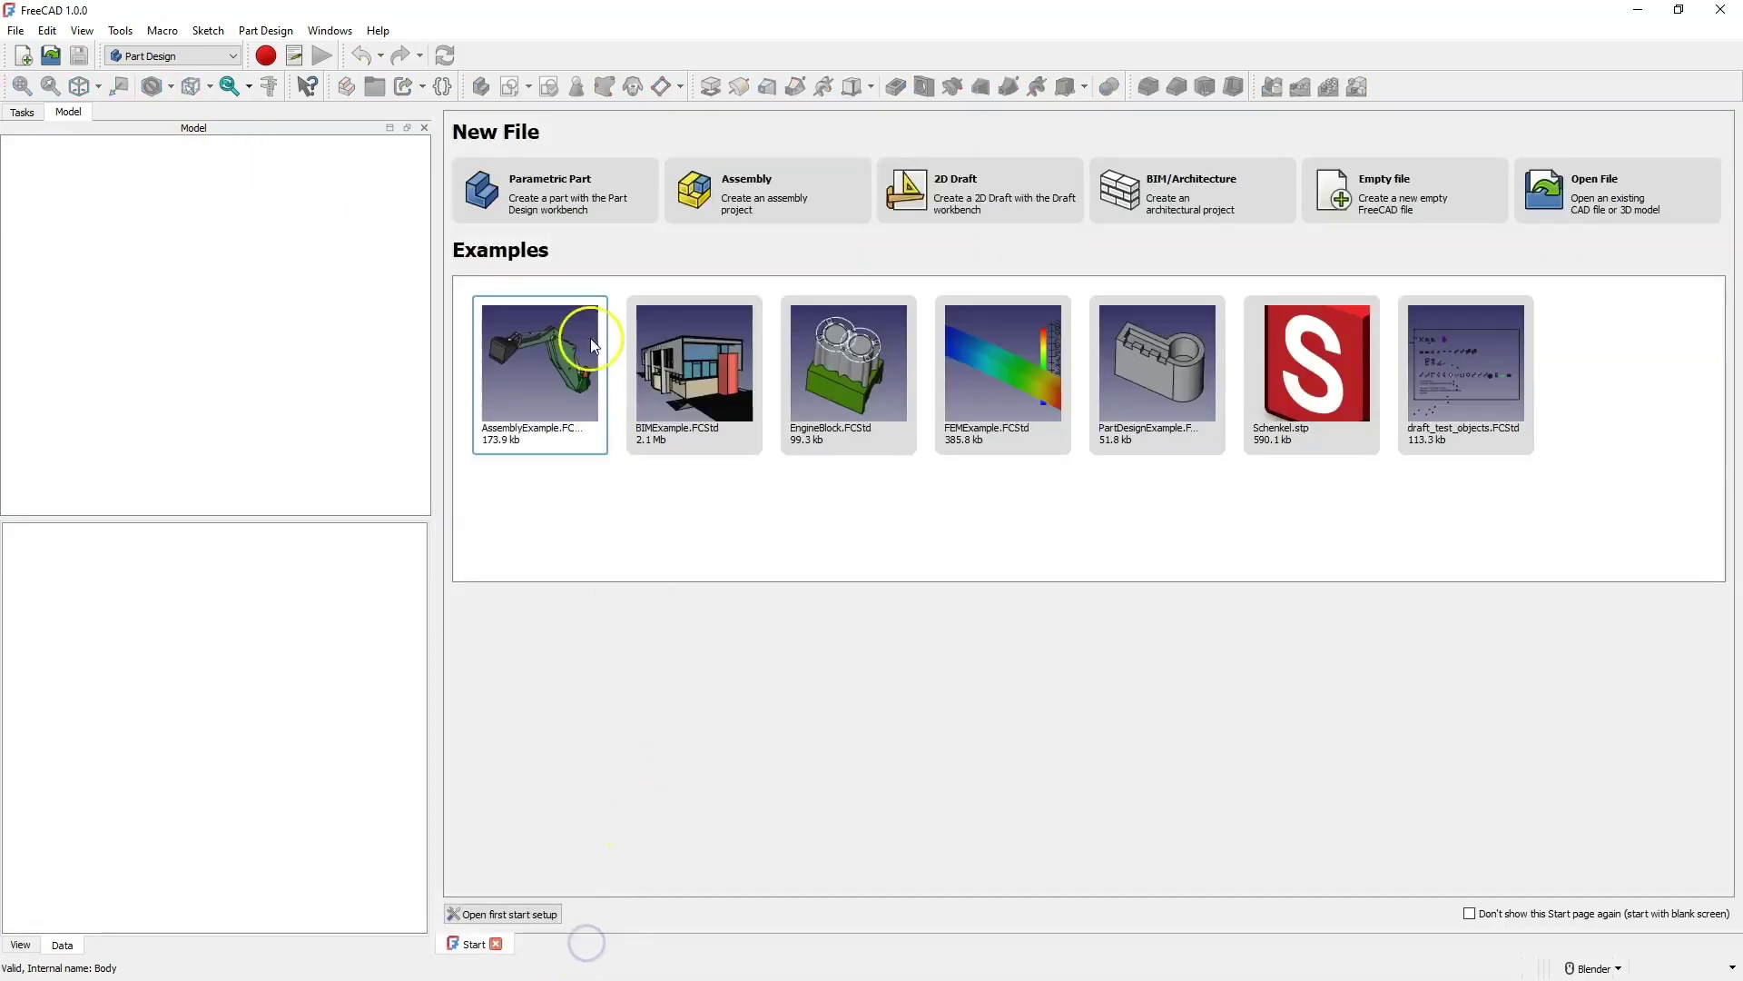
{"action": "left_click", "coordinate": [570, 198]}
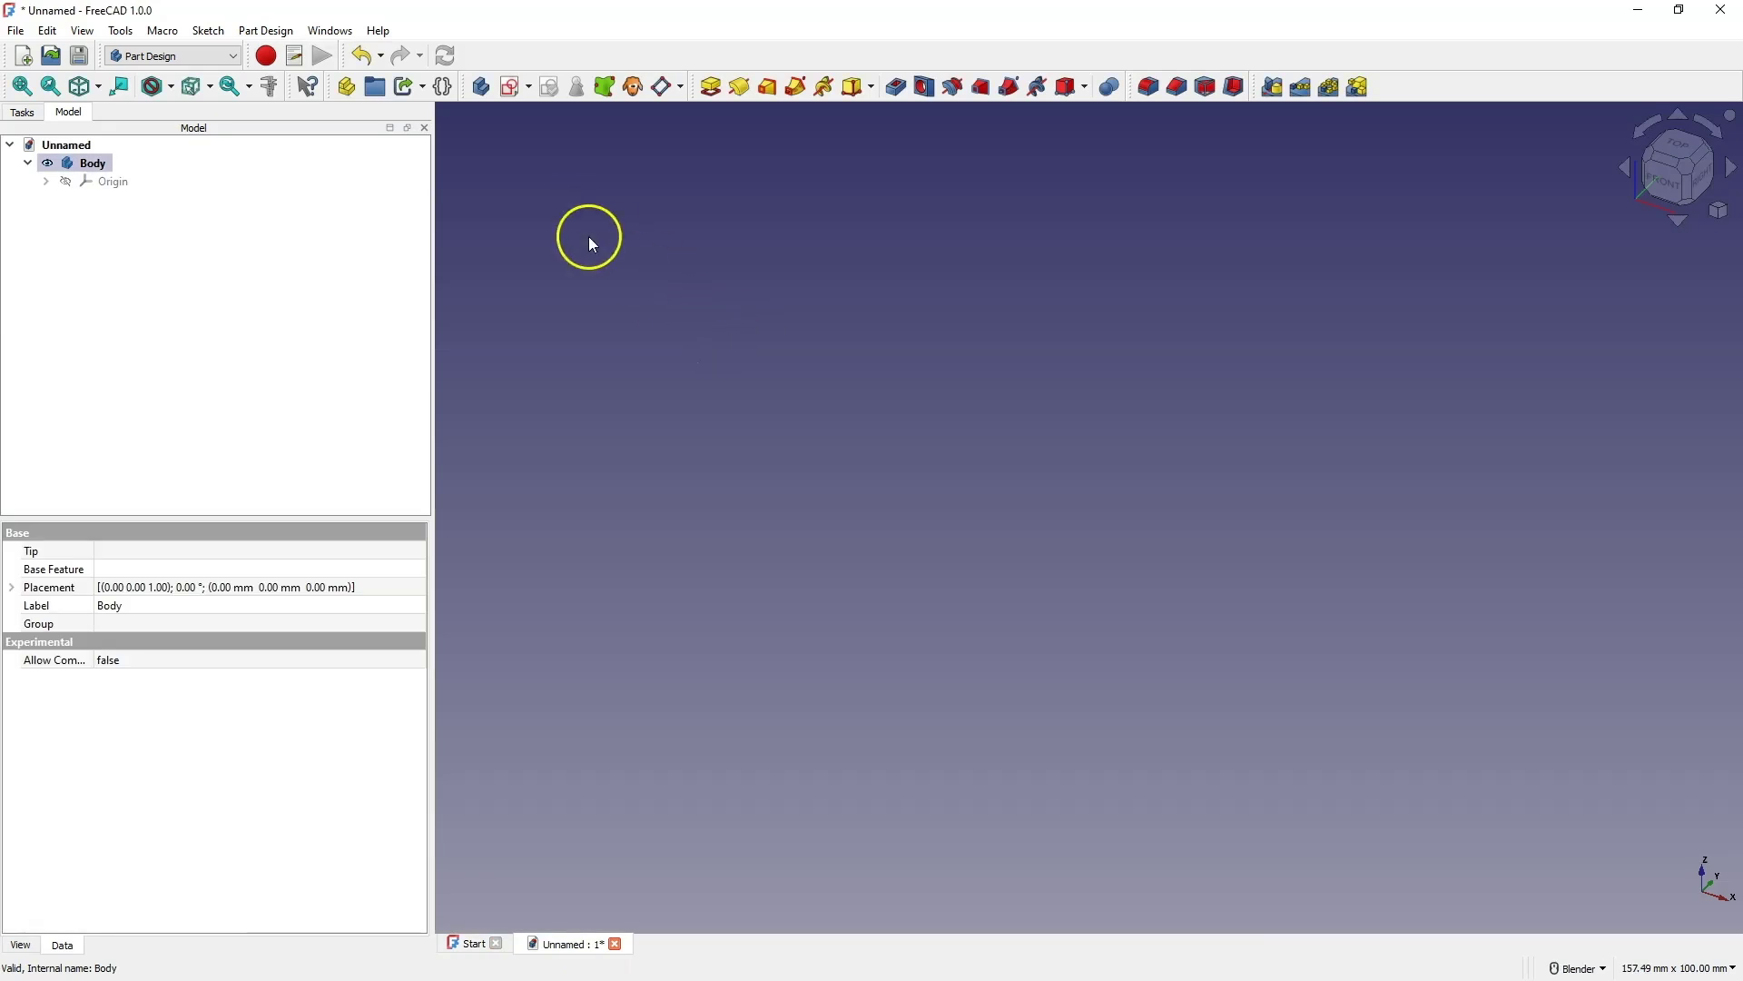
{"action": "left_click", "coordinate": [510, 92]}
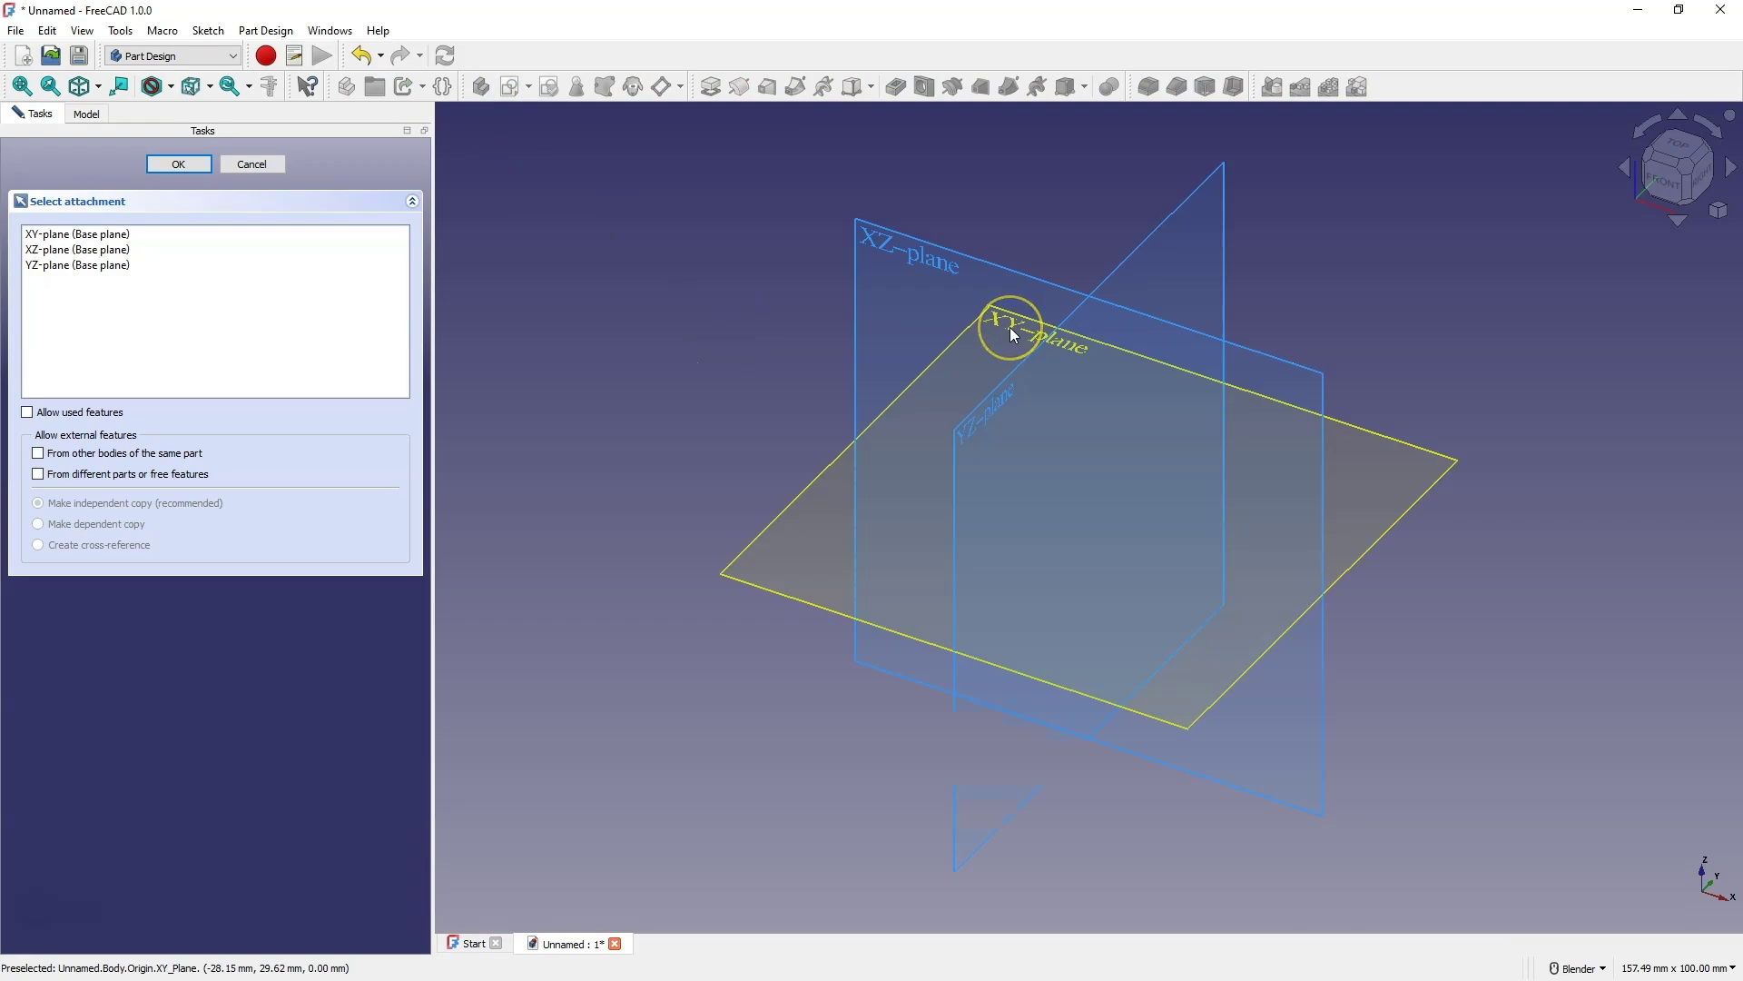
{"action": "left_click", "coordinate": [1010, 327]}
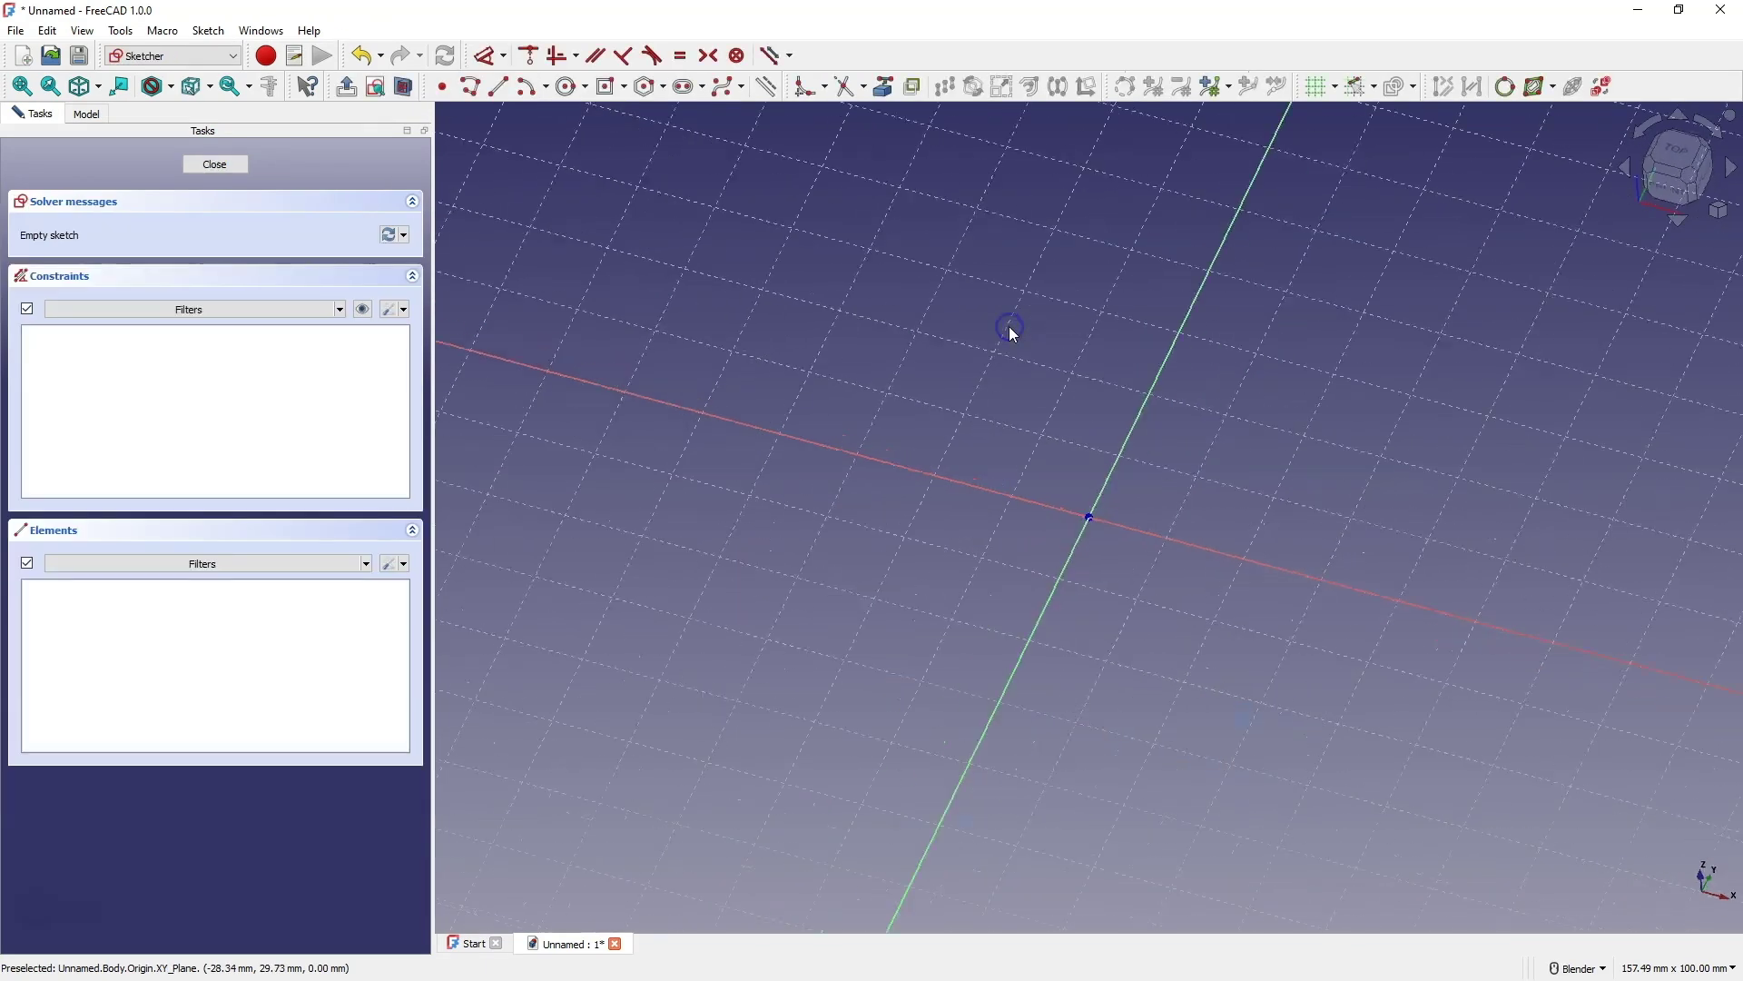
Sketch a centered rounded rectangle on the origin, 100 mm wide and 70 mm high, with 10 mm corner radii.
{"action": "left_click", "coordinate": [623, 95]}
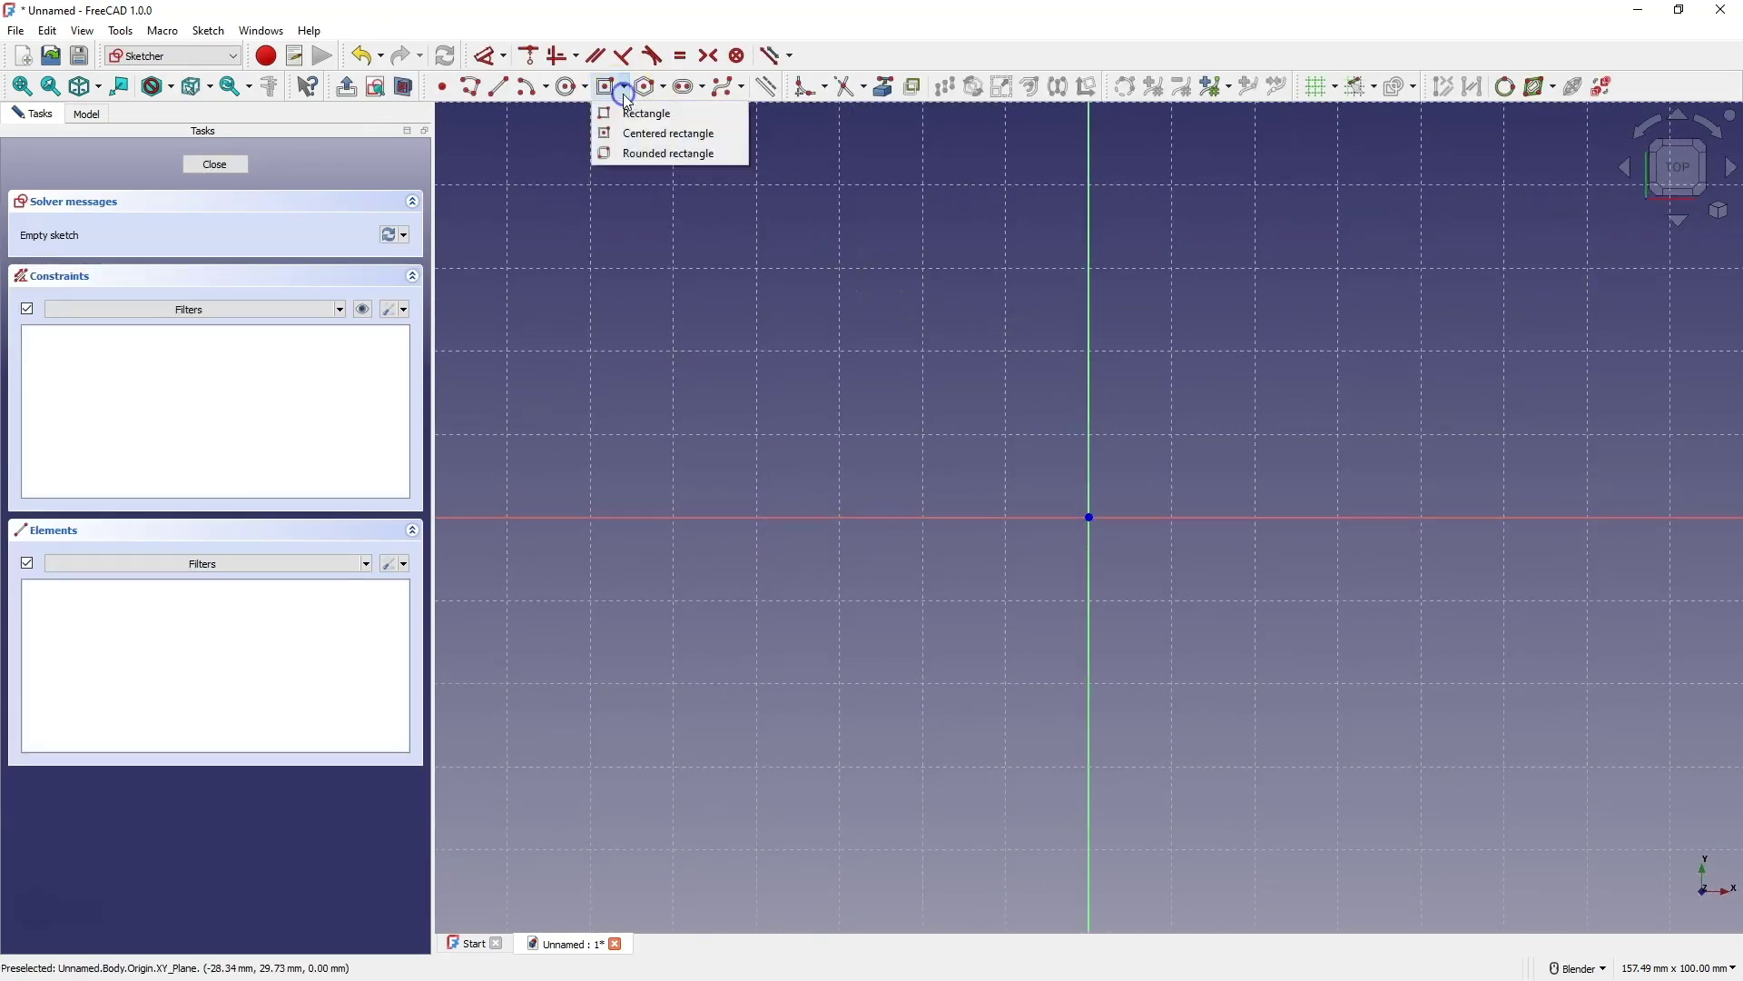
{"action": "left_click", "coordinate": [681, 134]}
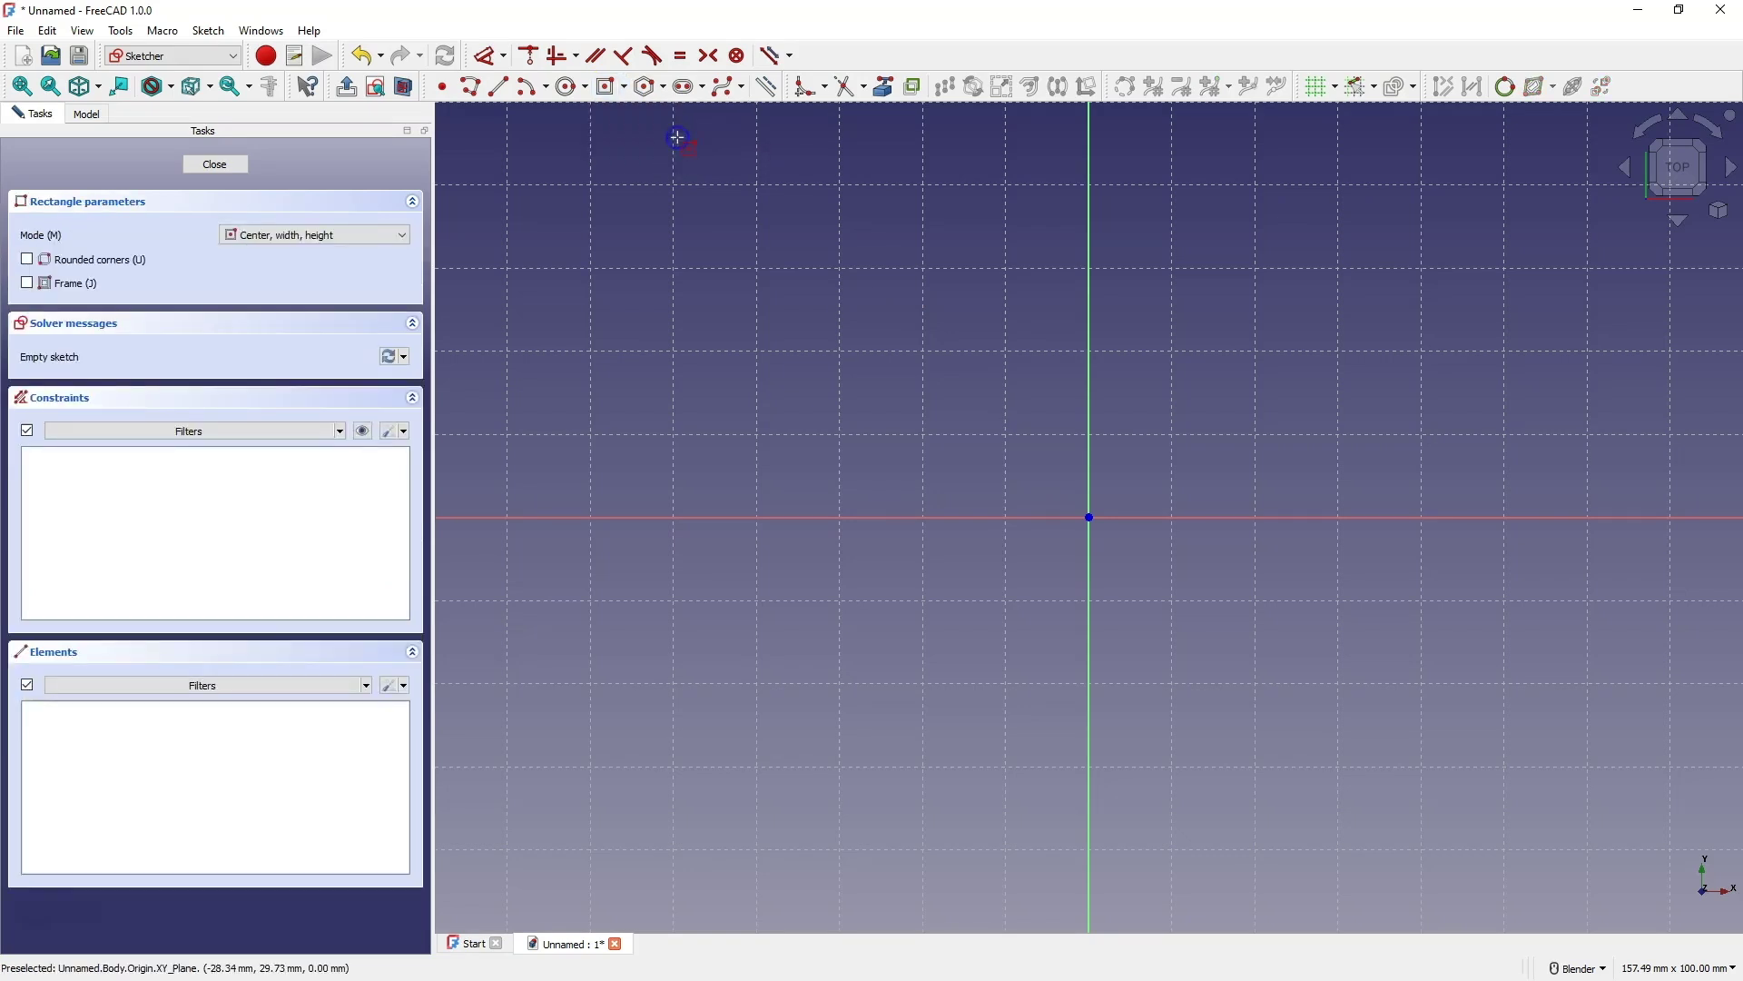
{"action": "left_click", "coordinate": [27, 260]}
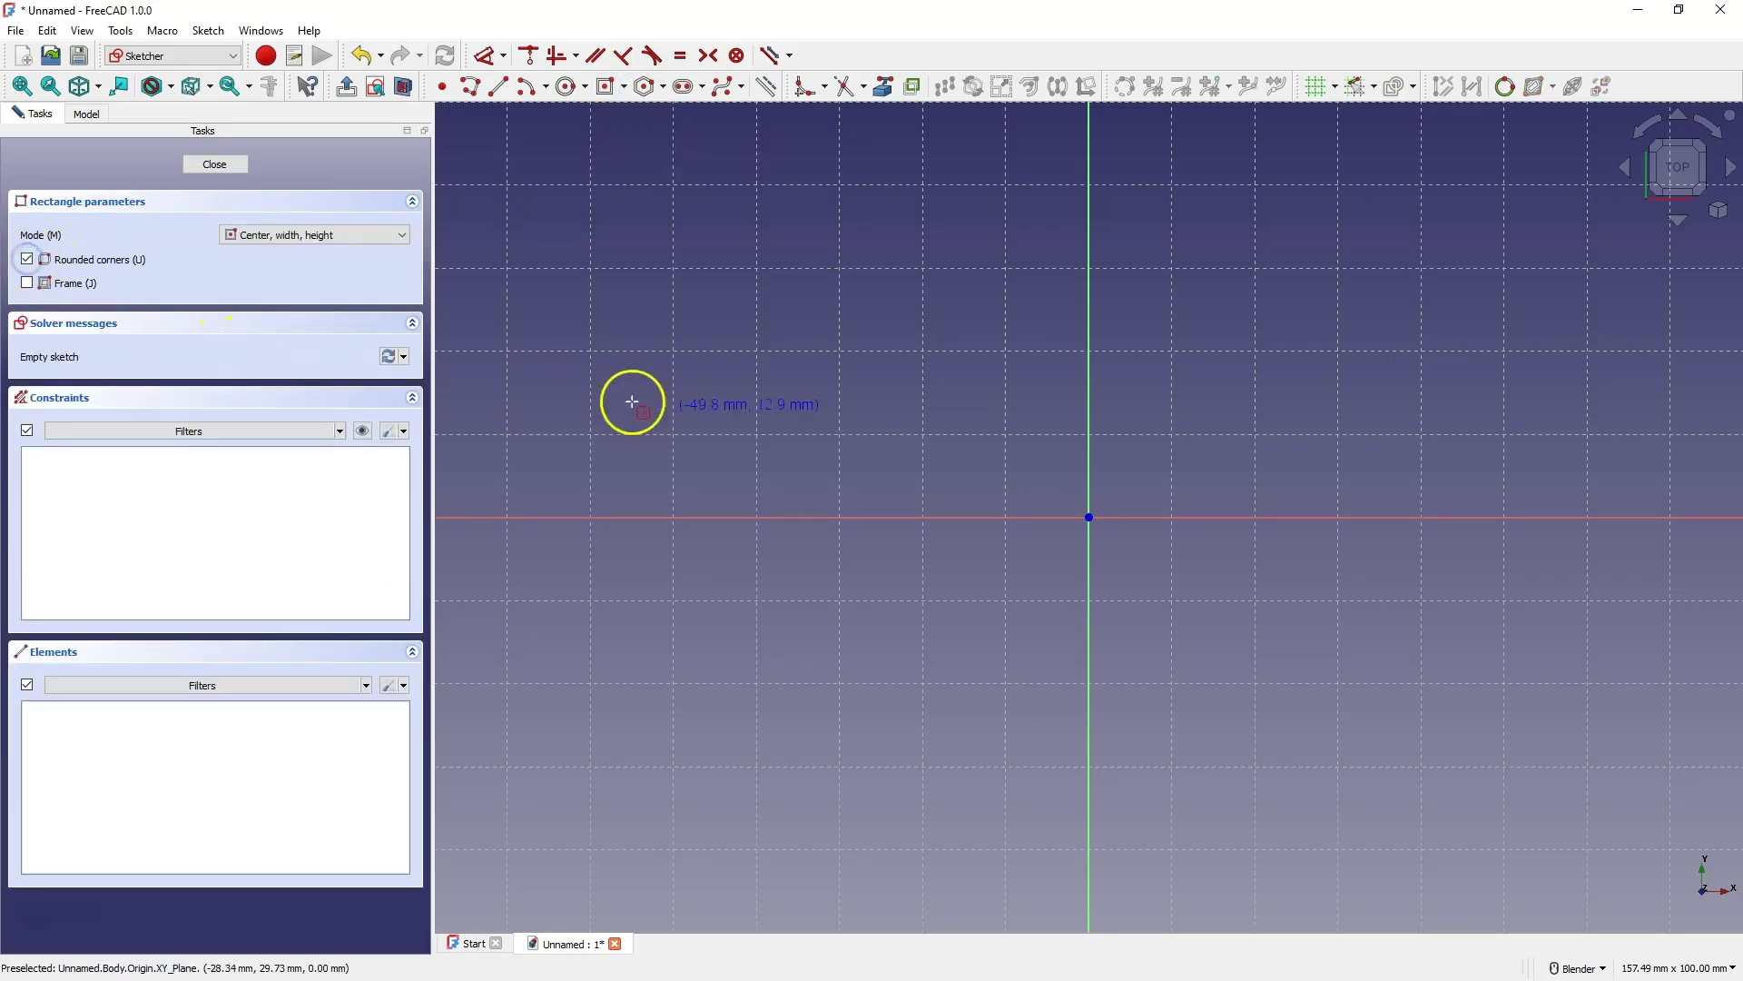
{"action": "left_click", "coordinate": [1089, 516]}
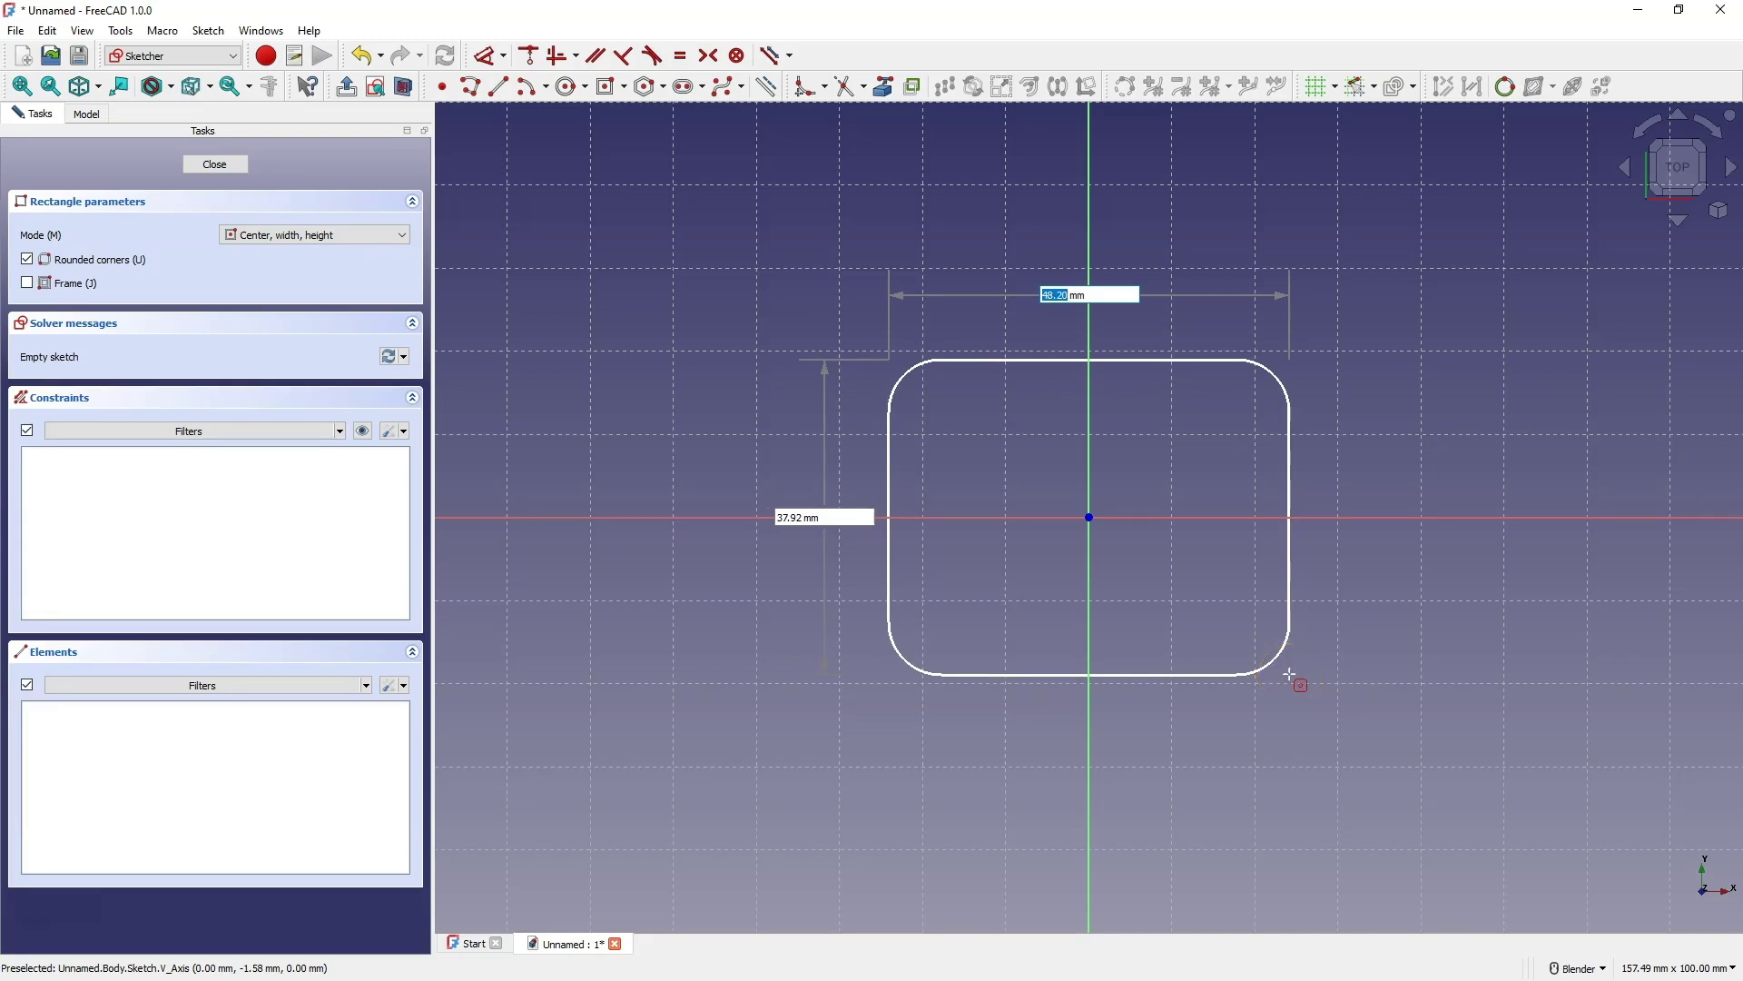
{"action": "type", "text": "100"}
{"action": "key", "text": "Tab"}
{"action": "type", "text": "70"}
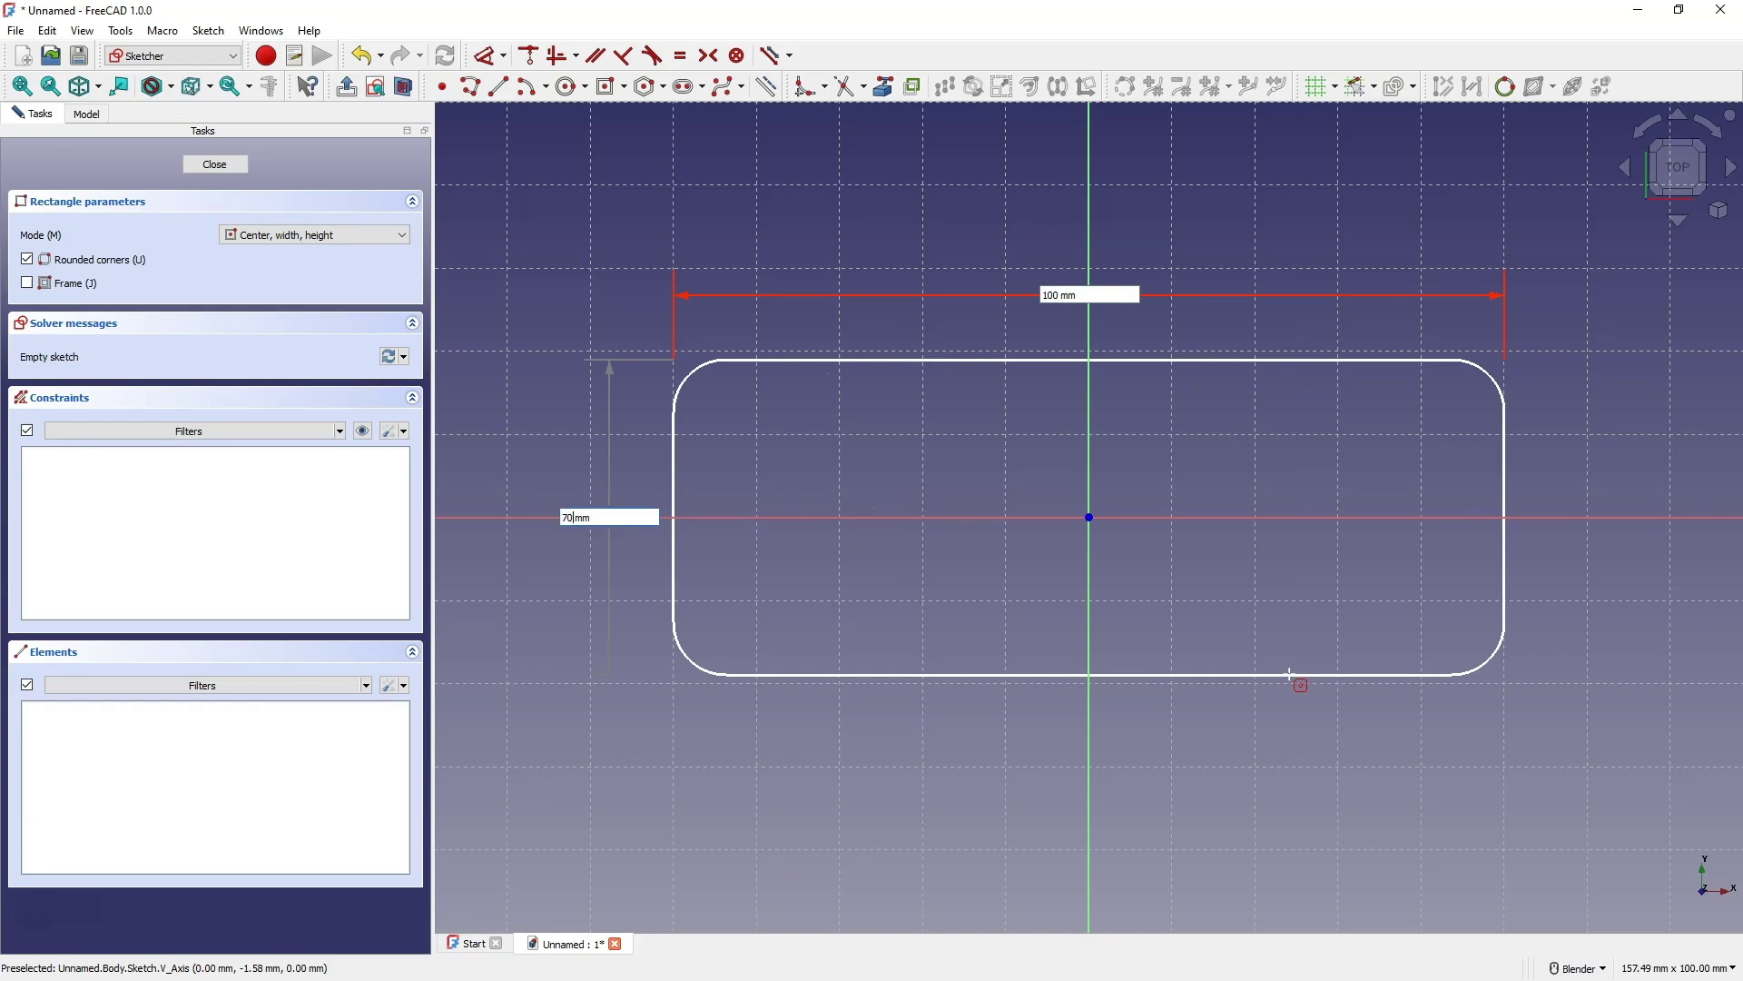
{"action": "key", "text": "Tab"}
{"action": "type", "text": "10"}
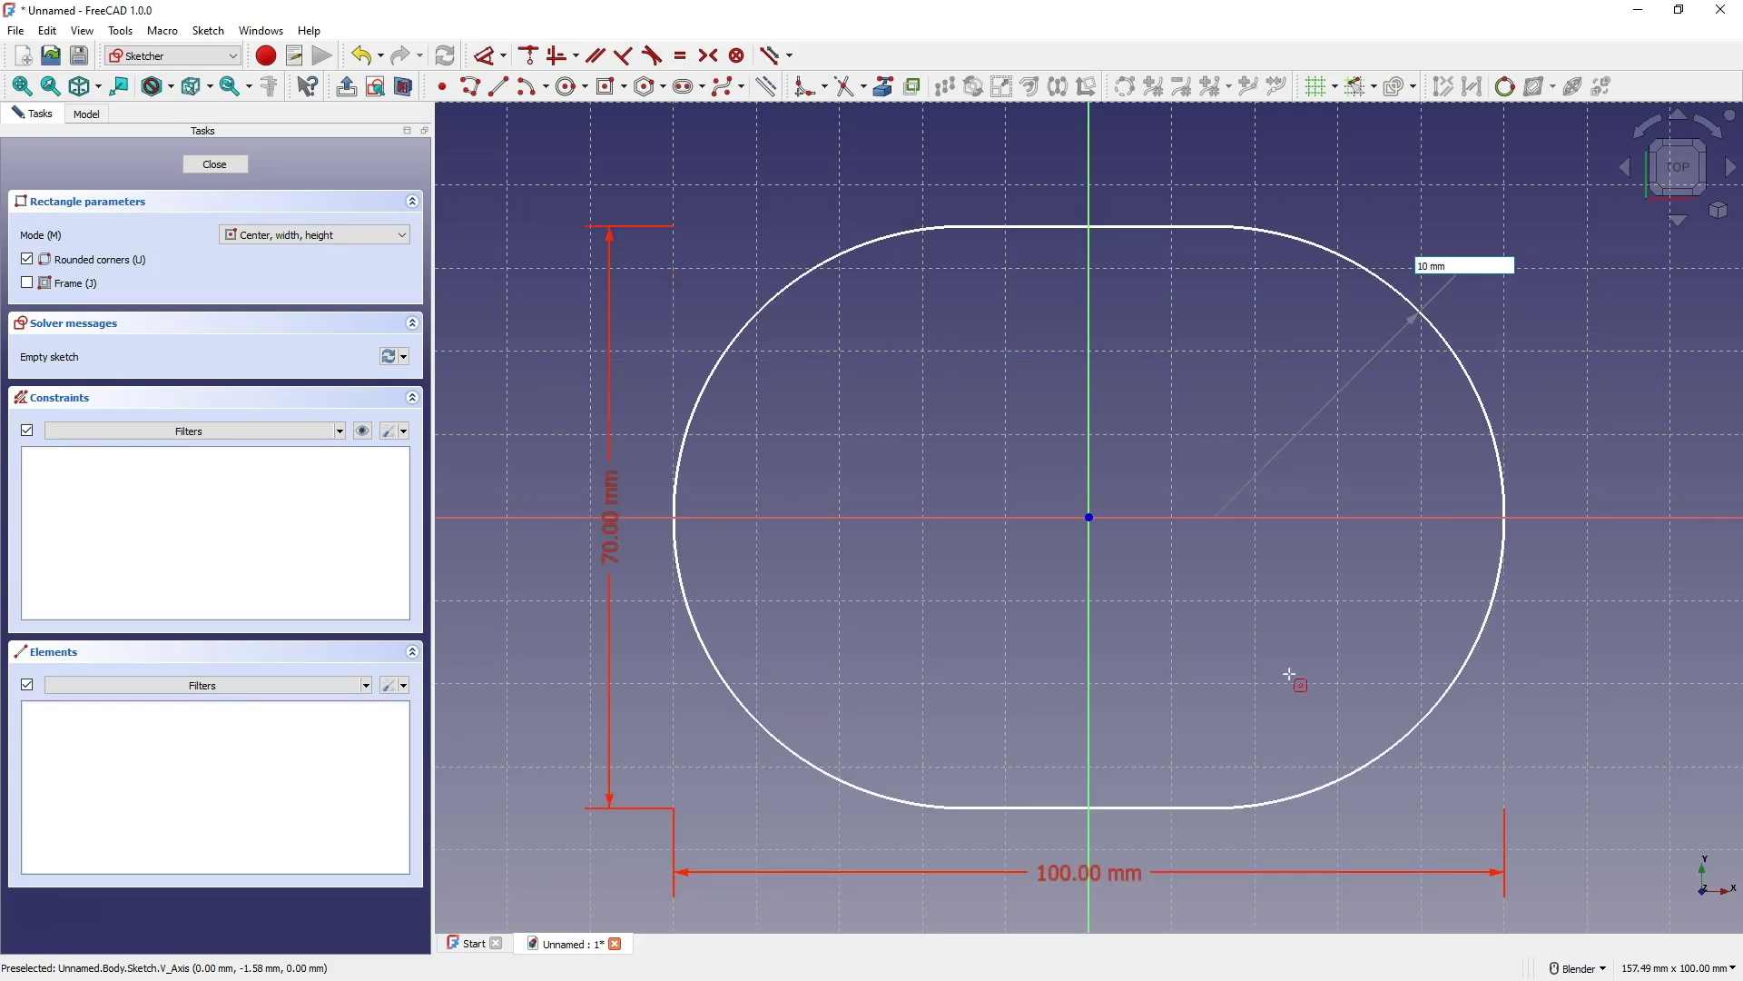
{"action": "key", "text": "Return"}
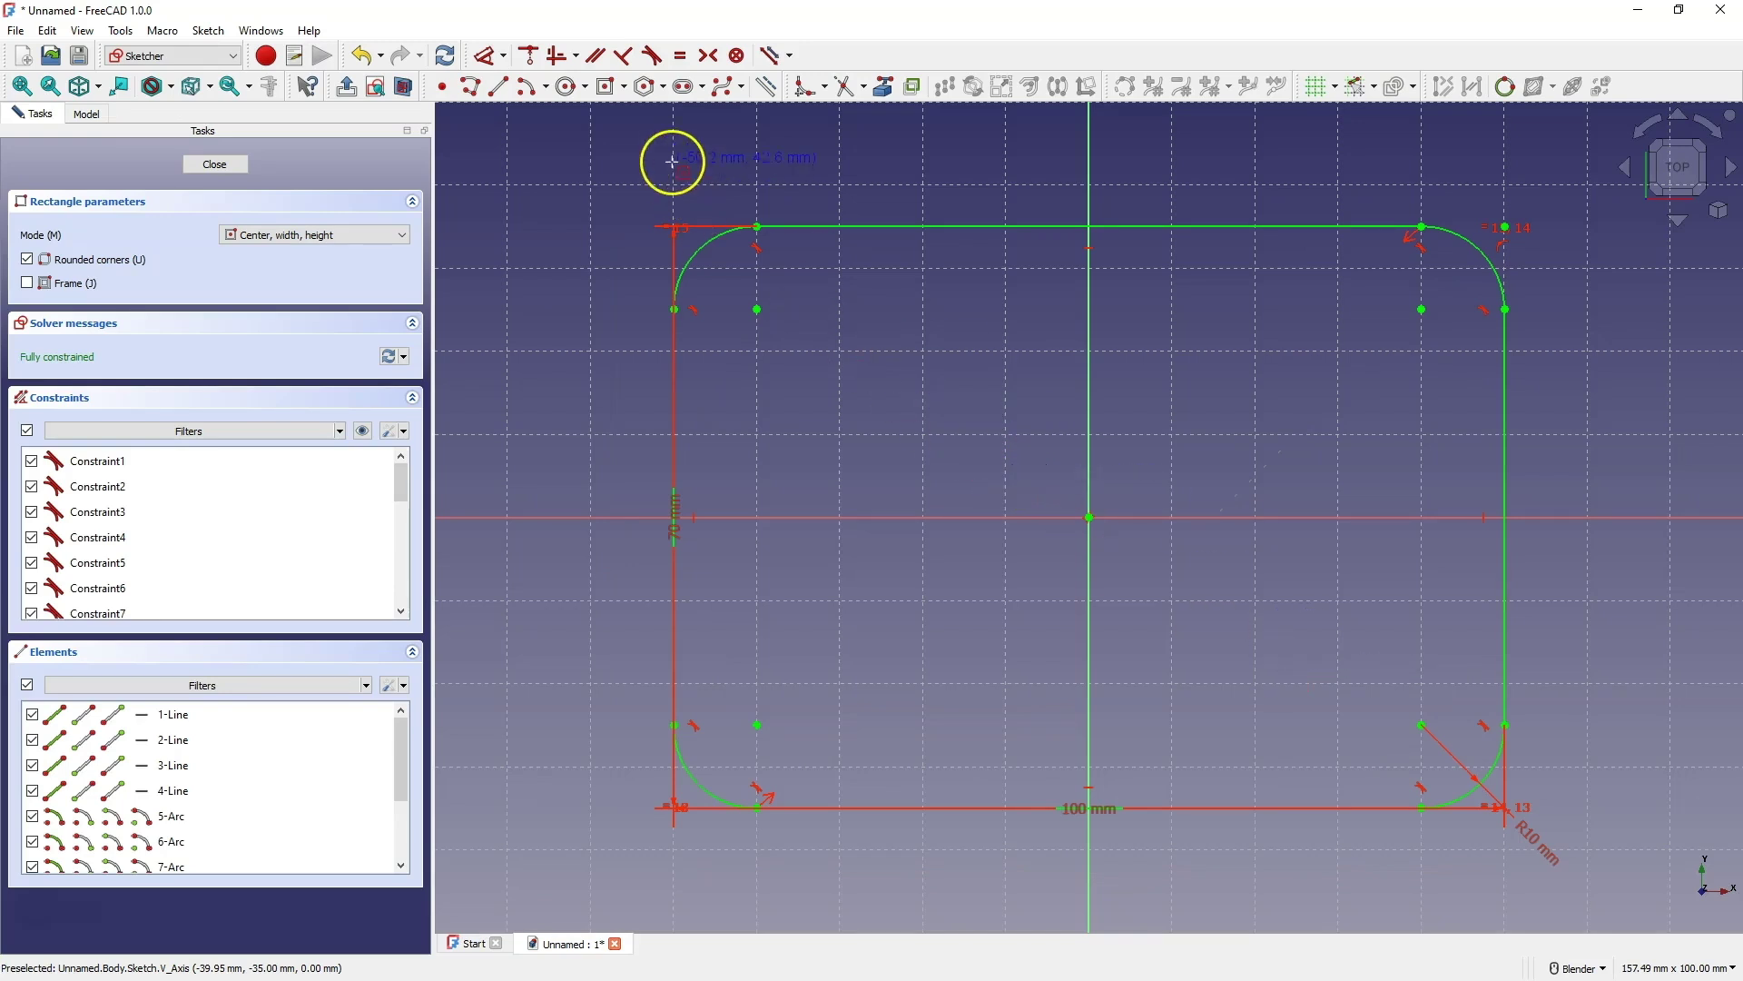
Add a 10 mm diameter circle centred on the upper-left corner arc's centre point.
{"action": "left_click", "coordinate": [566, 86]}
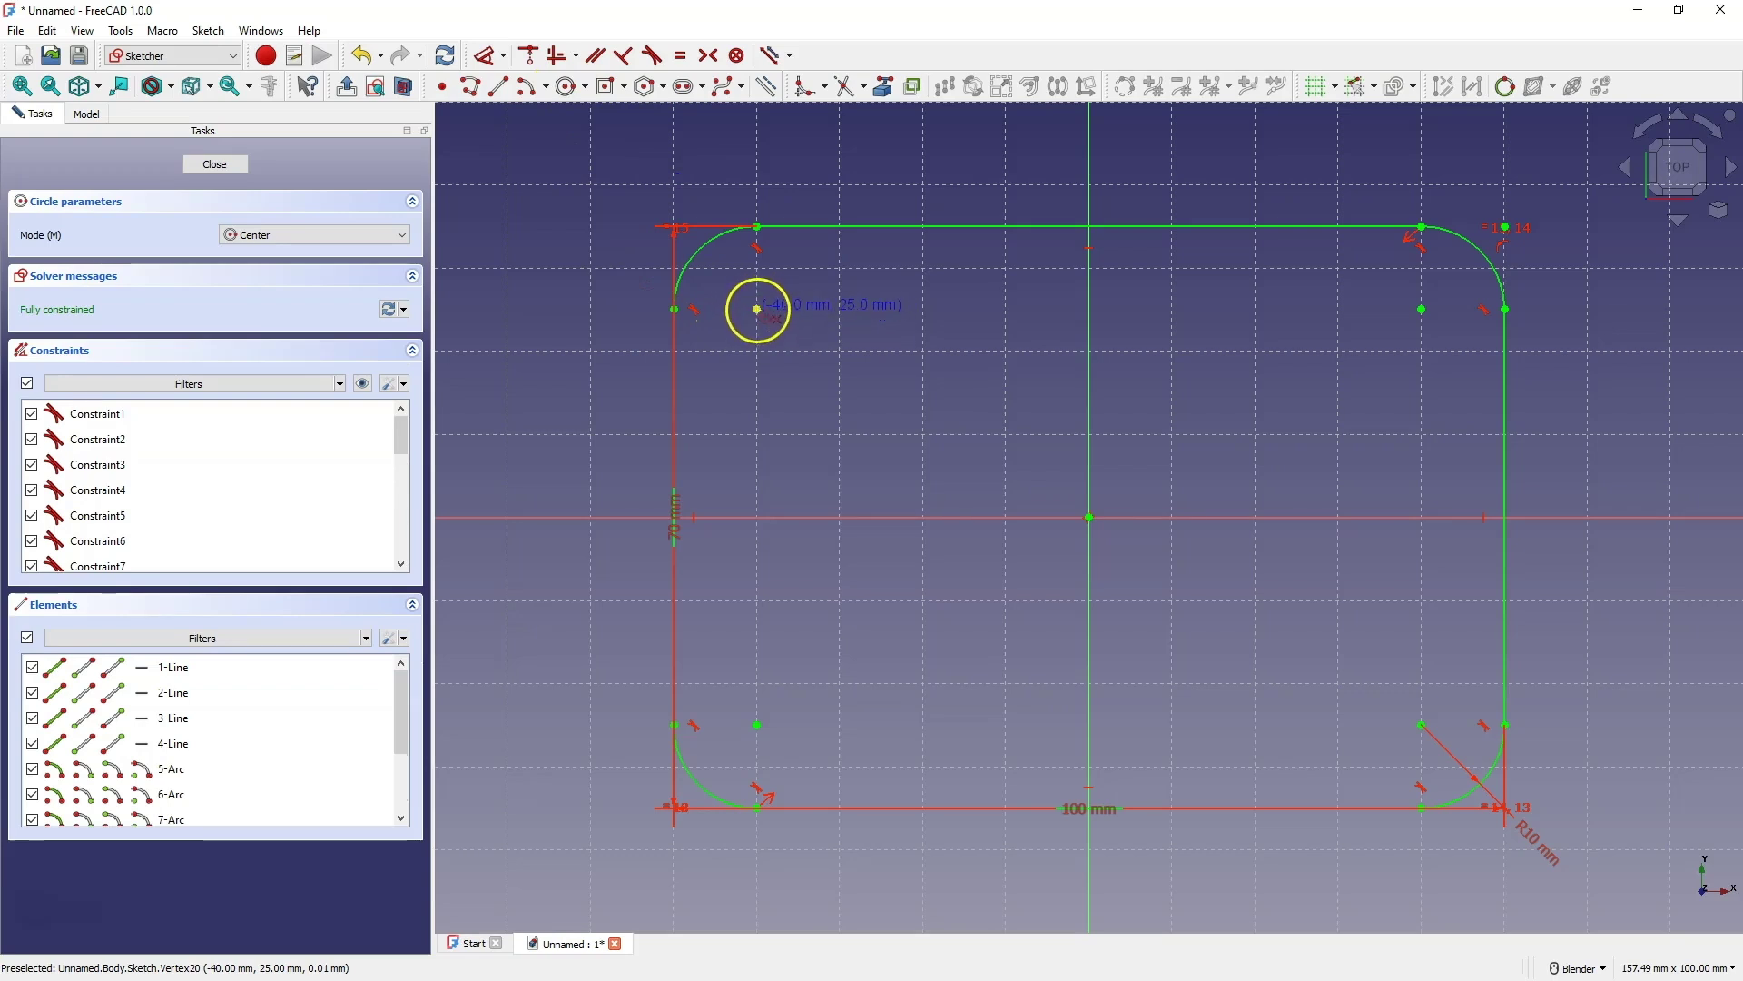
{"action": "left_click", "coordinate": [757, 309]}
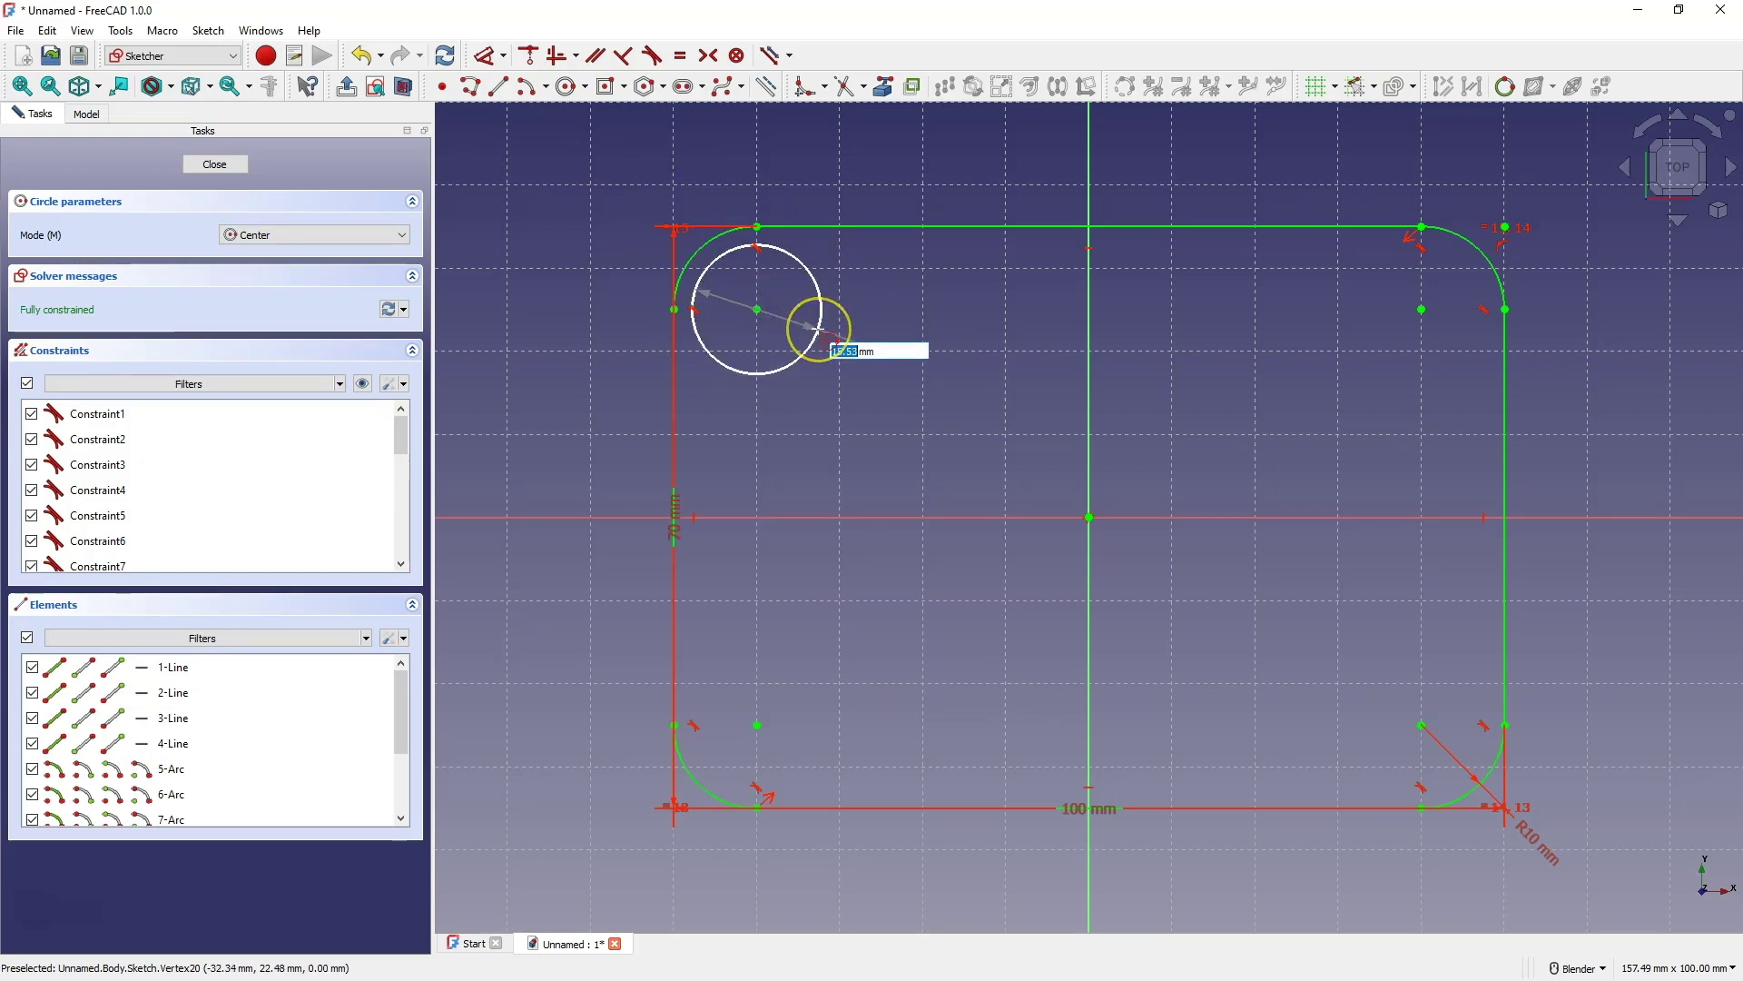
{"action": "type", "text": "10"}
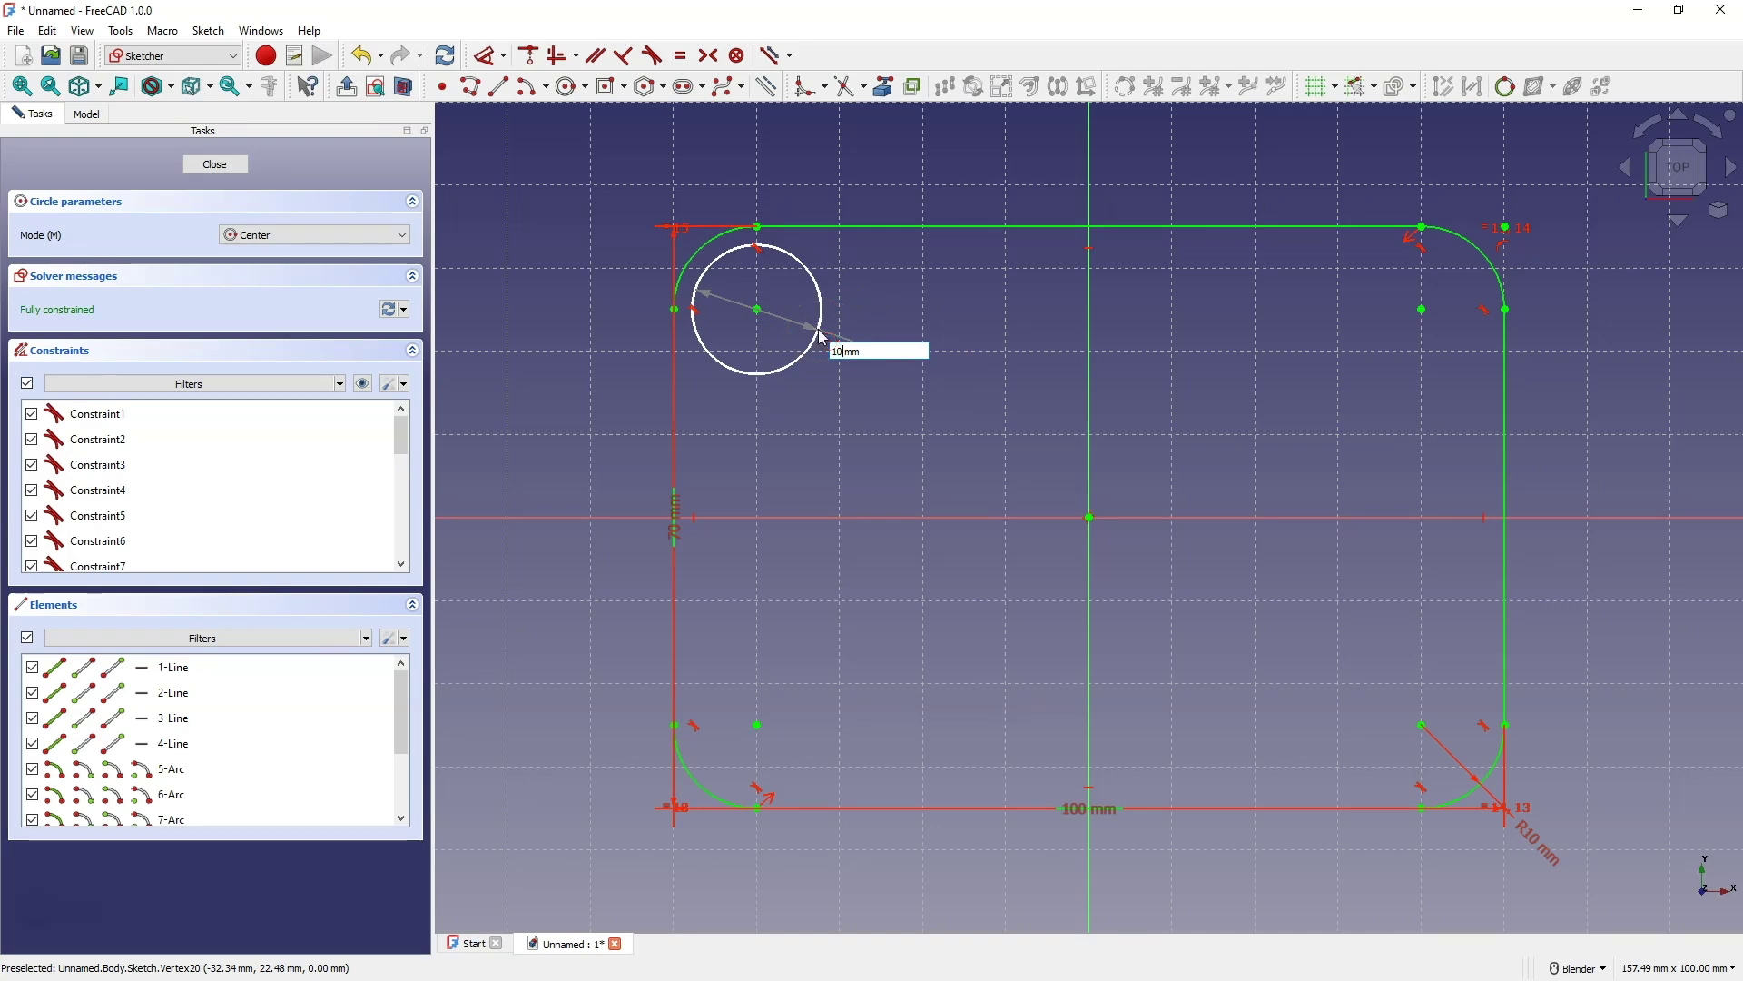
{"action": "key", "text": "Return"}
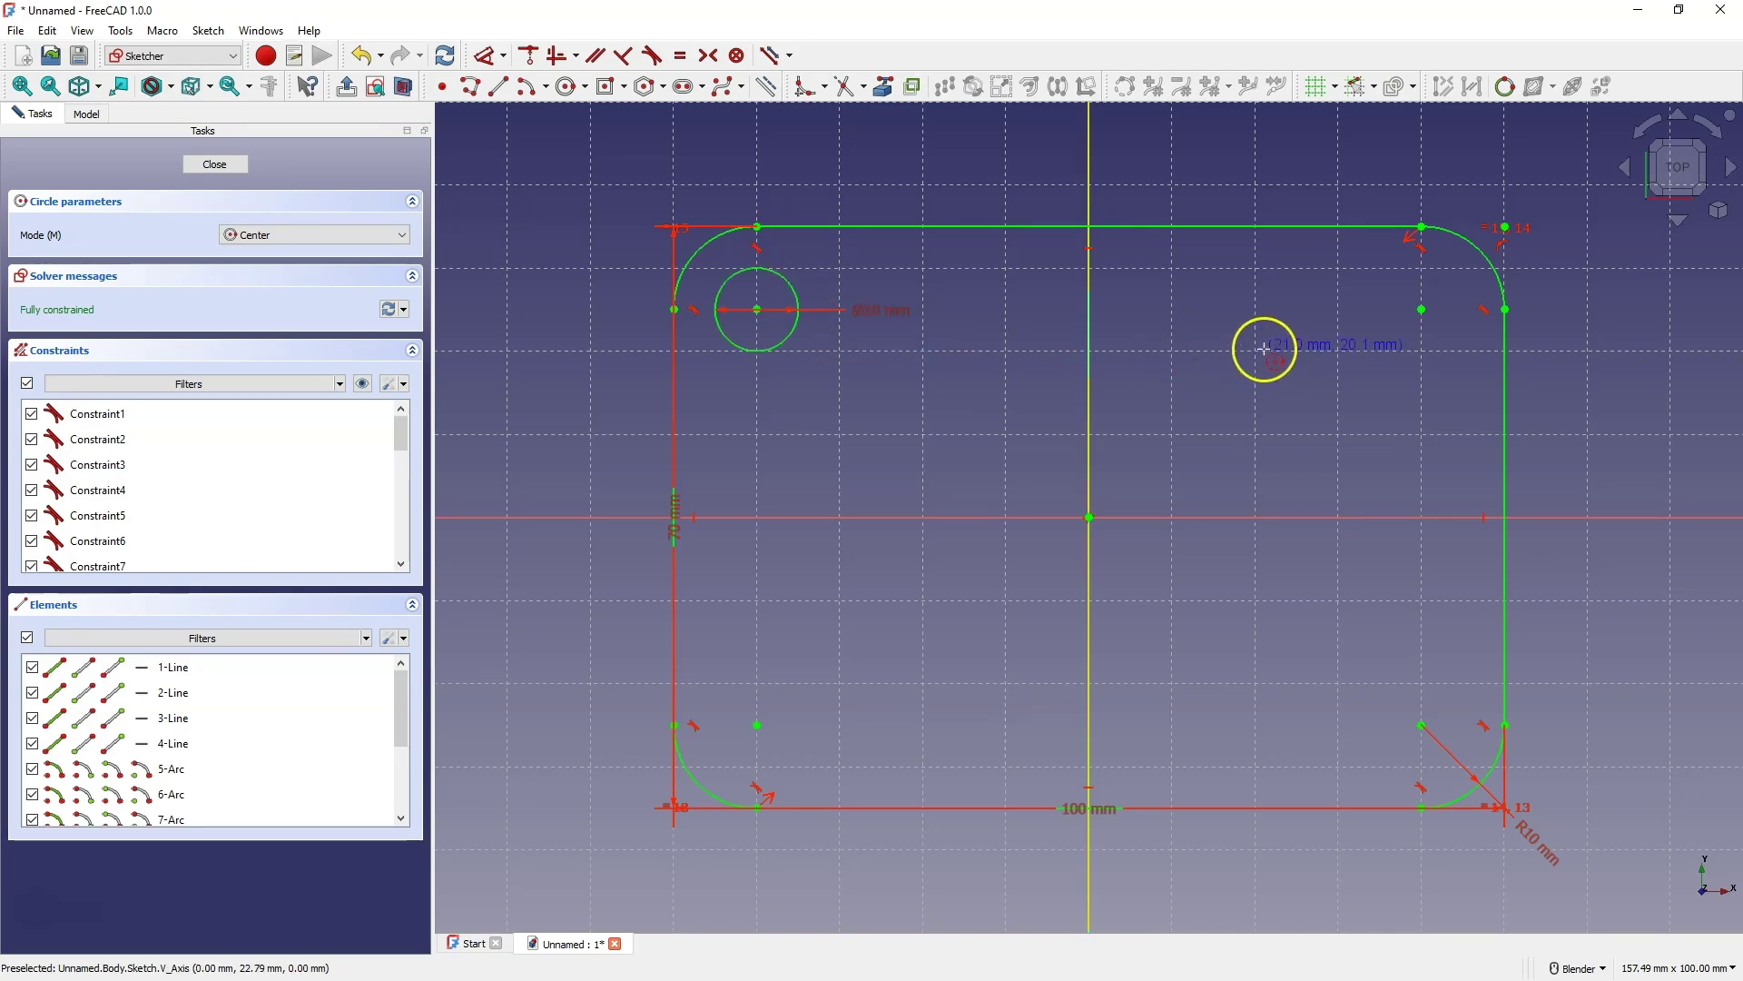
Draw one circle on each of the other three corner arc centres, roughly hole-sized, and leave the Circle tool.
{"action": "left_click", "coordinate": [1421, 308]}
{"action": "left_click", "coordinate": [1444, 331]}
{"action": "left_click", "coordinate": [1422, 724]}
{"action": "left_click", "coordinate": [1487, 722]}
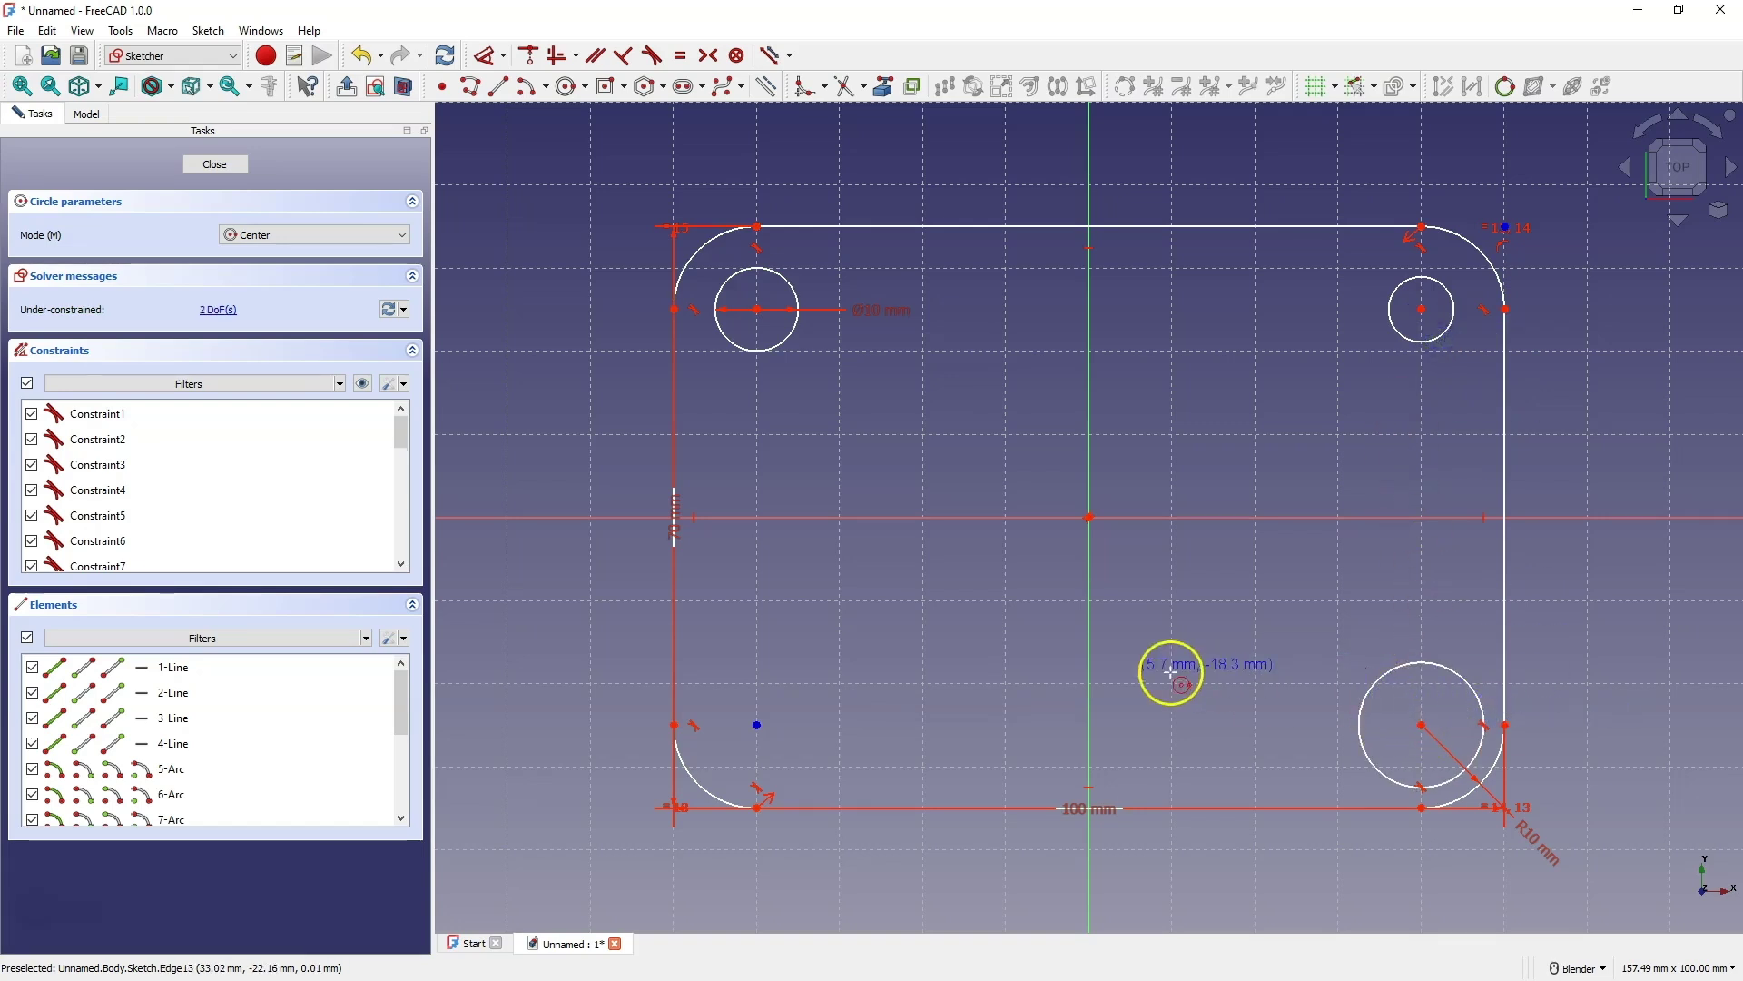
{"action": "left_click", "coordinate": [757, 725]}
{"action": "left_click", "coordinate": [796, 722]}
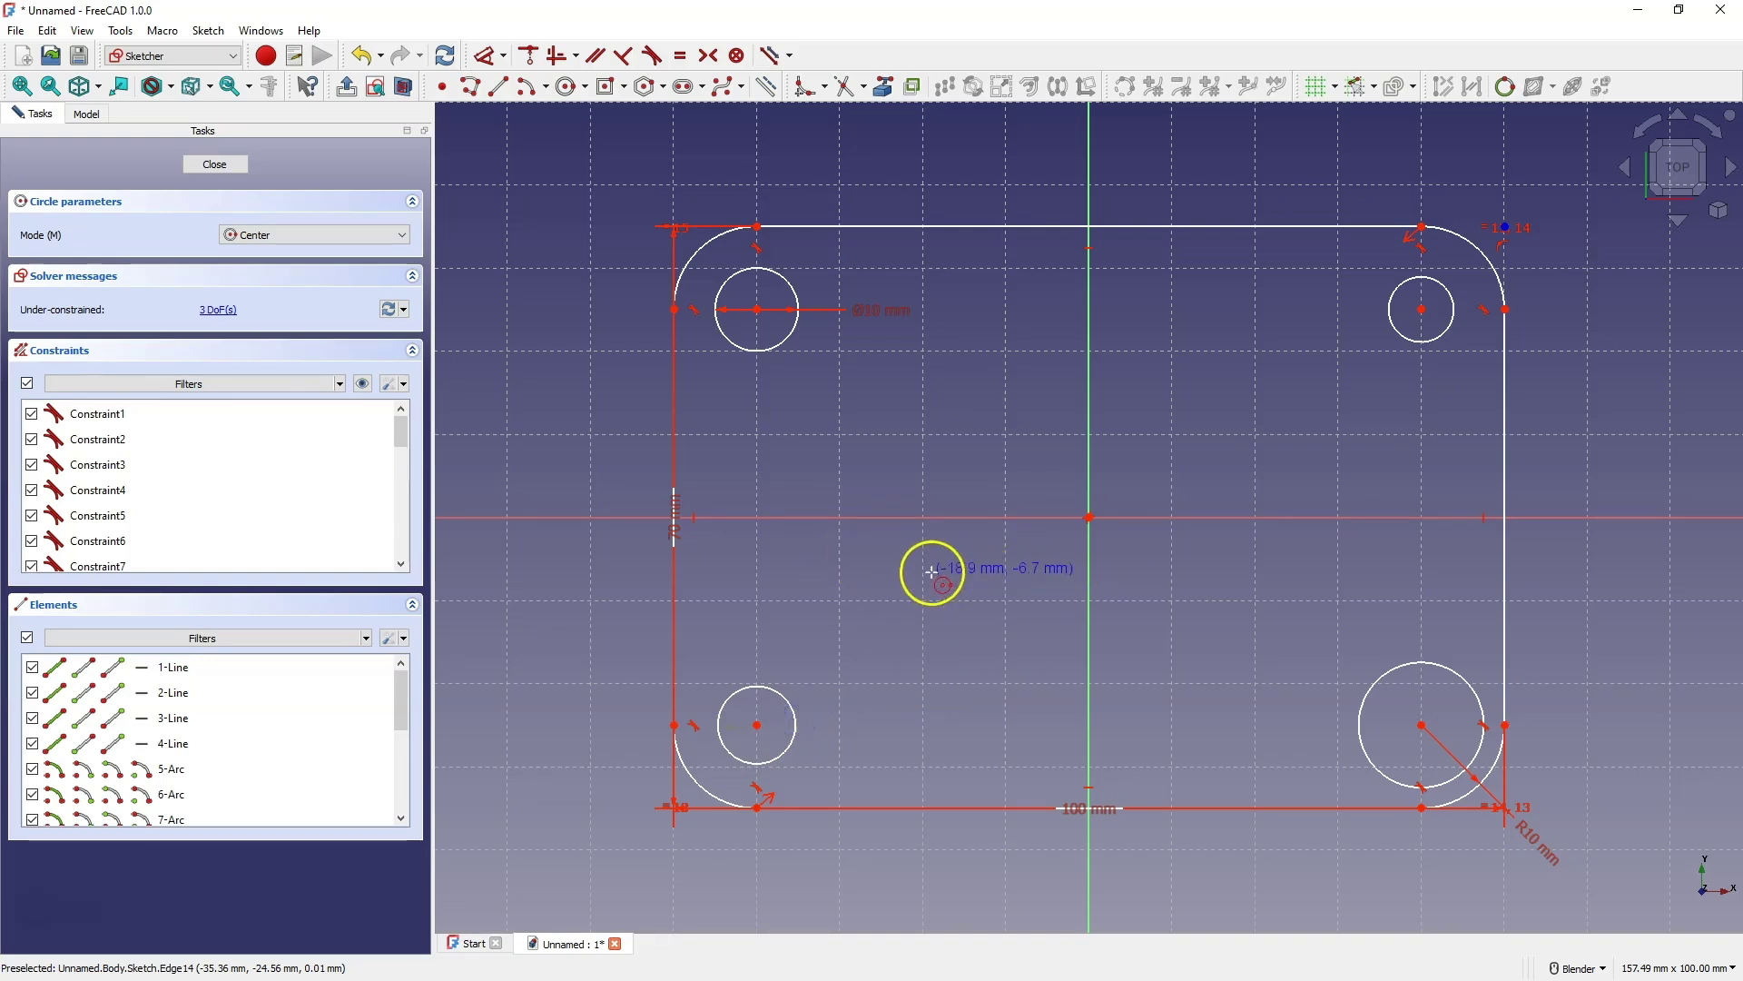
{"action": "right_click", "coordinate": [932, 572]}
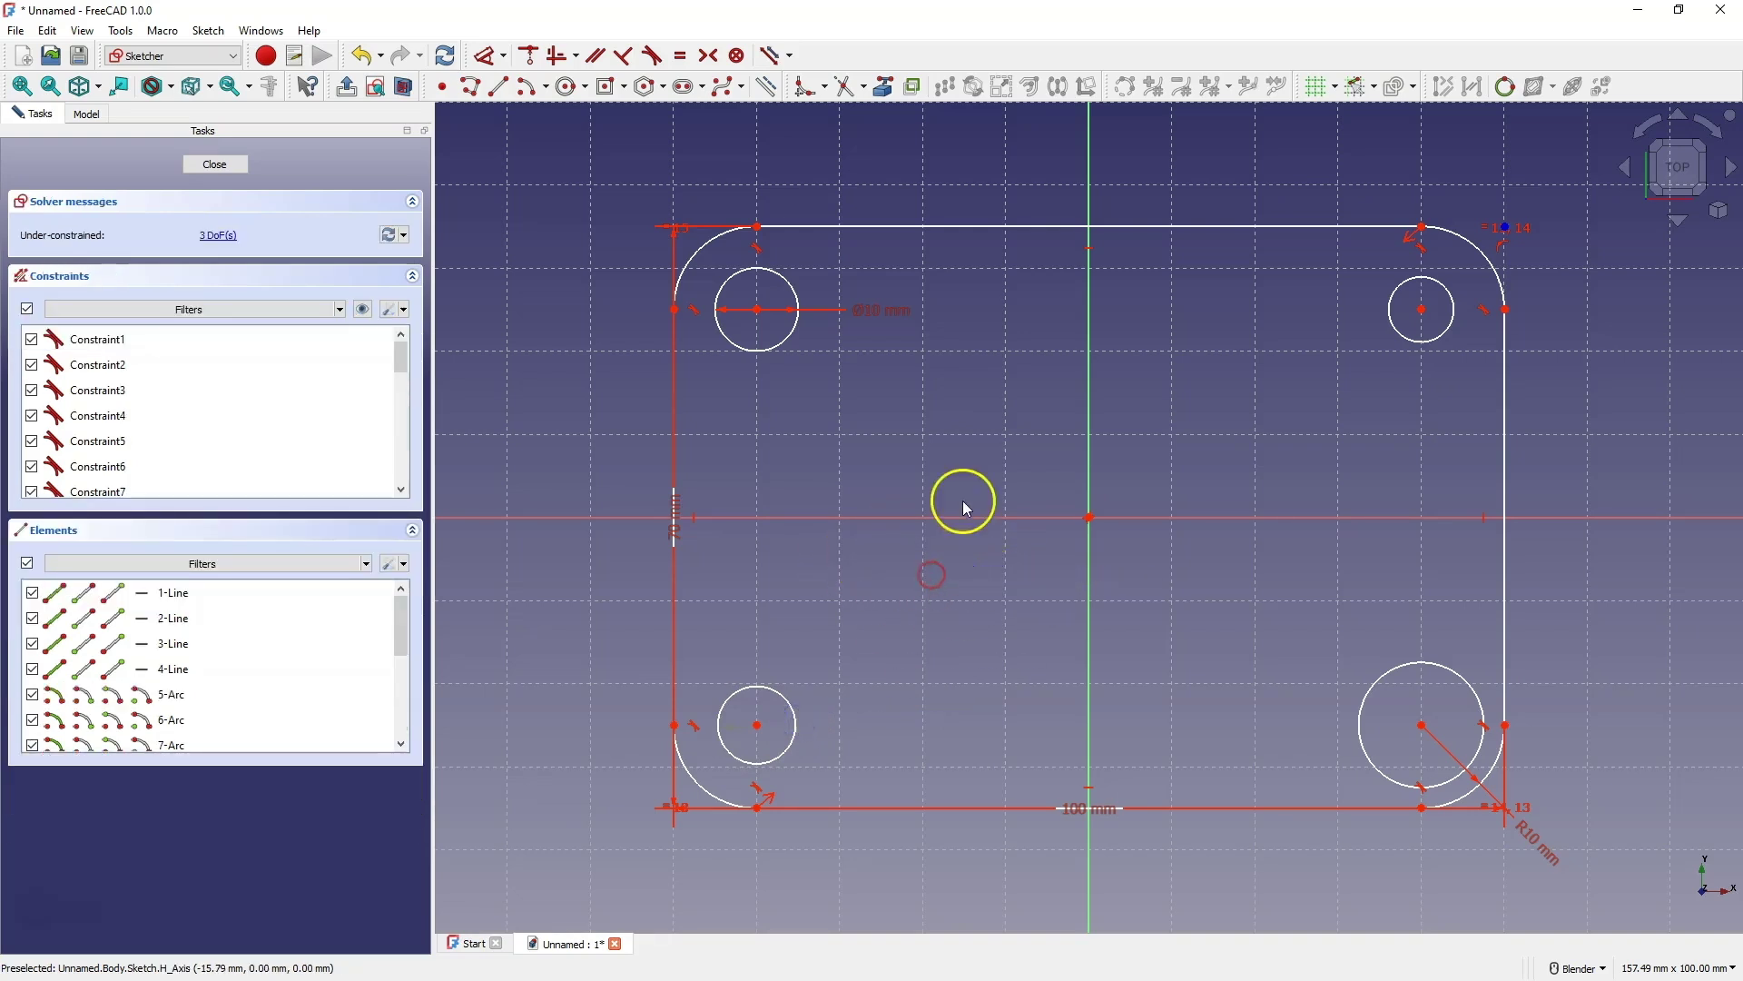
Constrain all four corner circles to equal size.
{"action": "left_click", "coordinate": [786, 343]}
{"action": "left_click", "coordinate": [1409, 345]}
{"action": "left_click", "coordinate": [1386, 670]}
{"action": "left_click", "coordinate": [787, 700]}
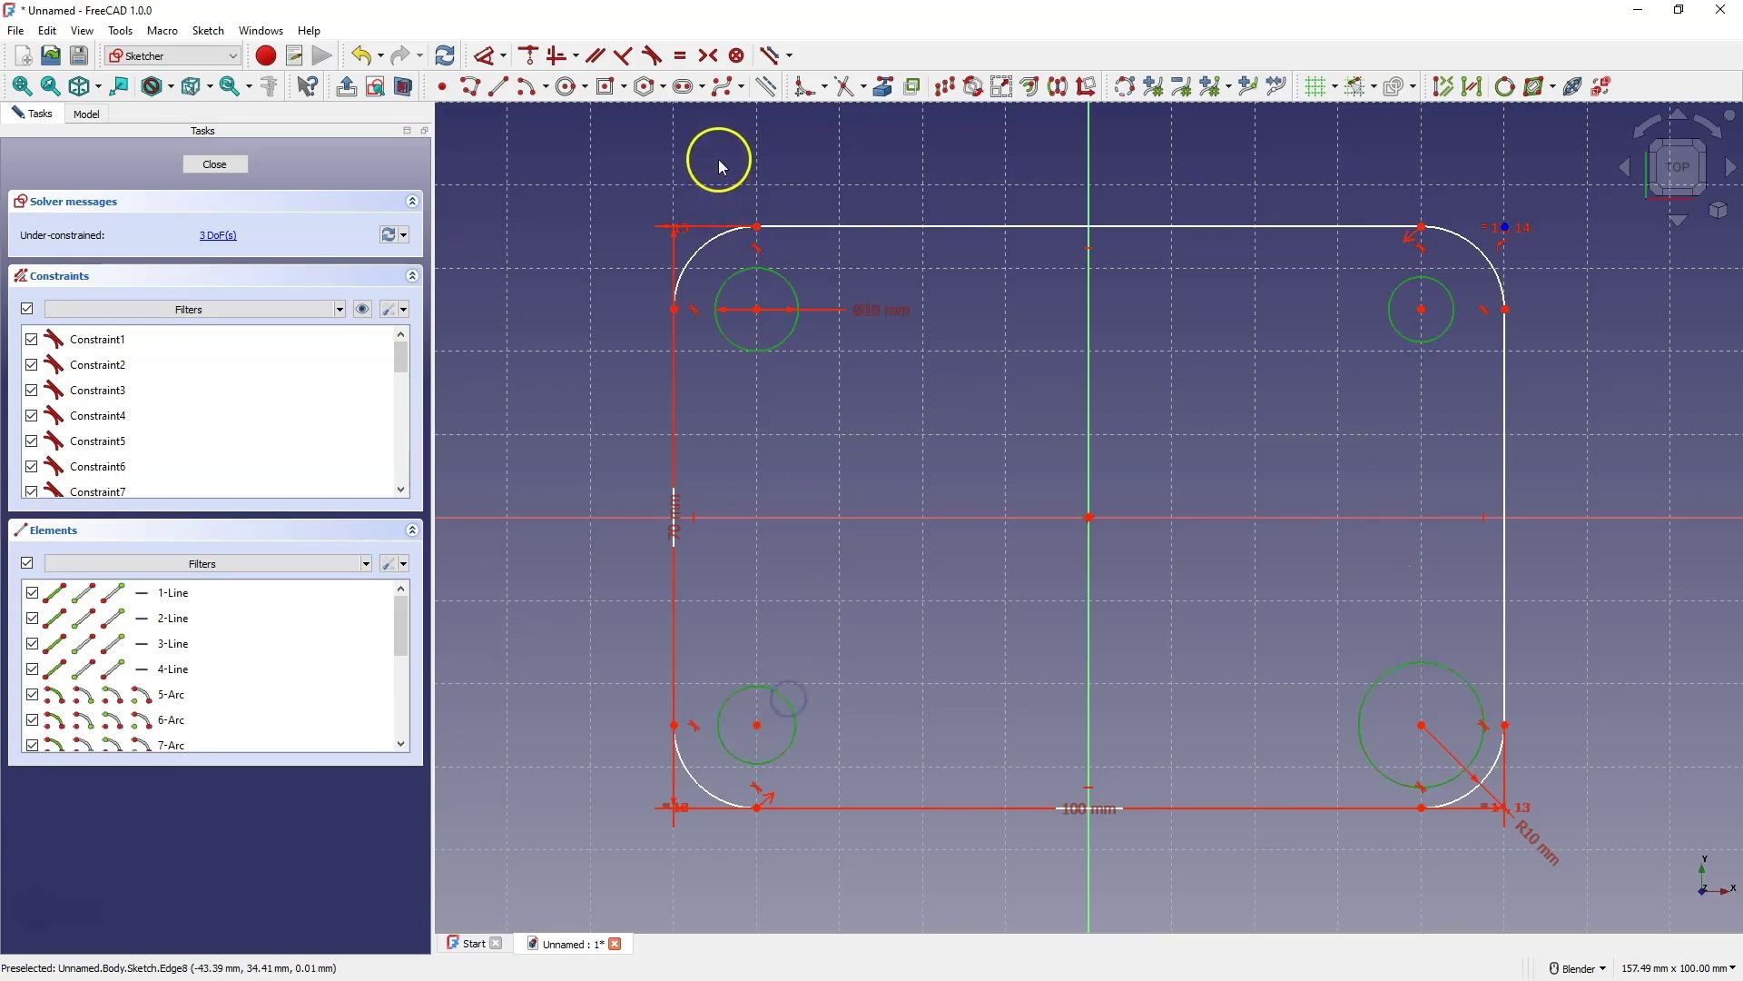
{"action": "left_click", "coordinate": [690, 60]}
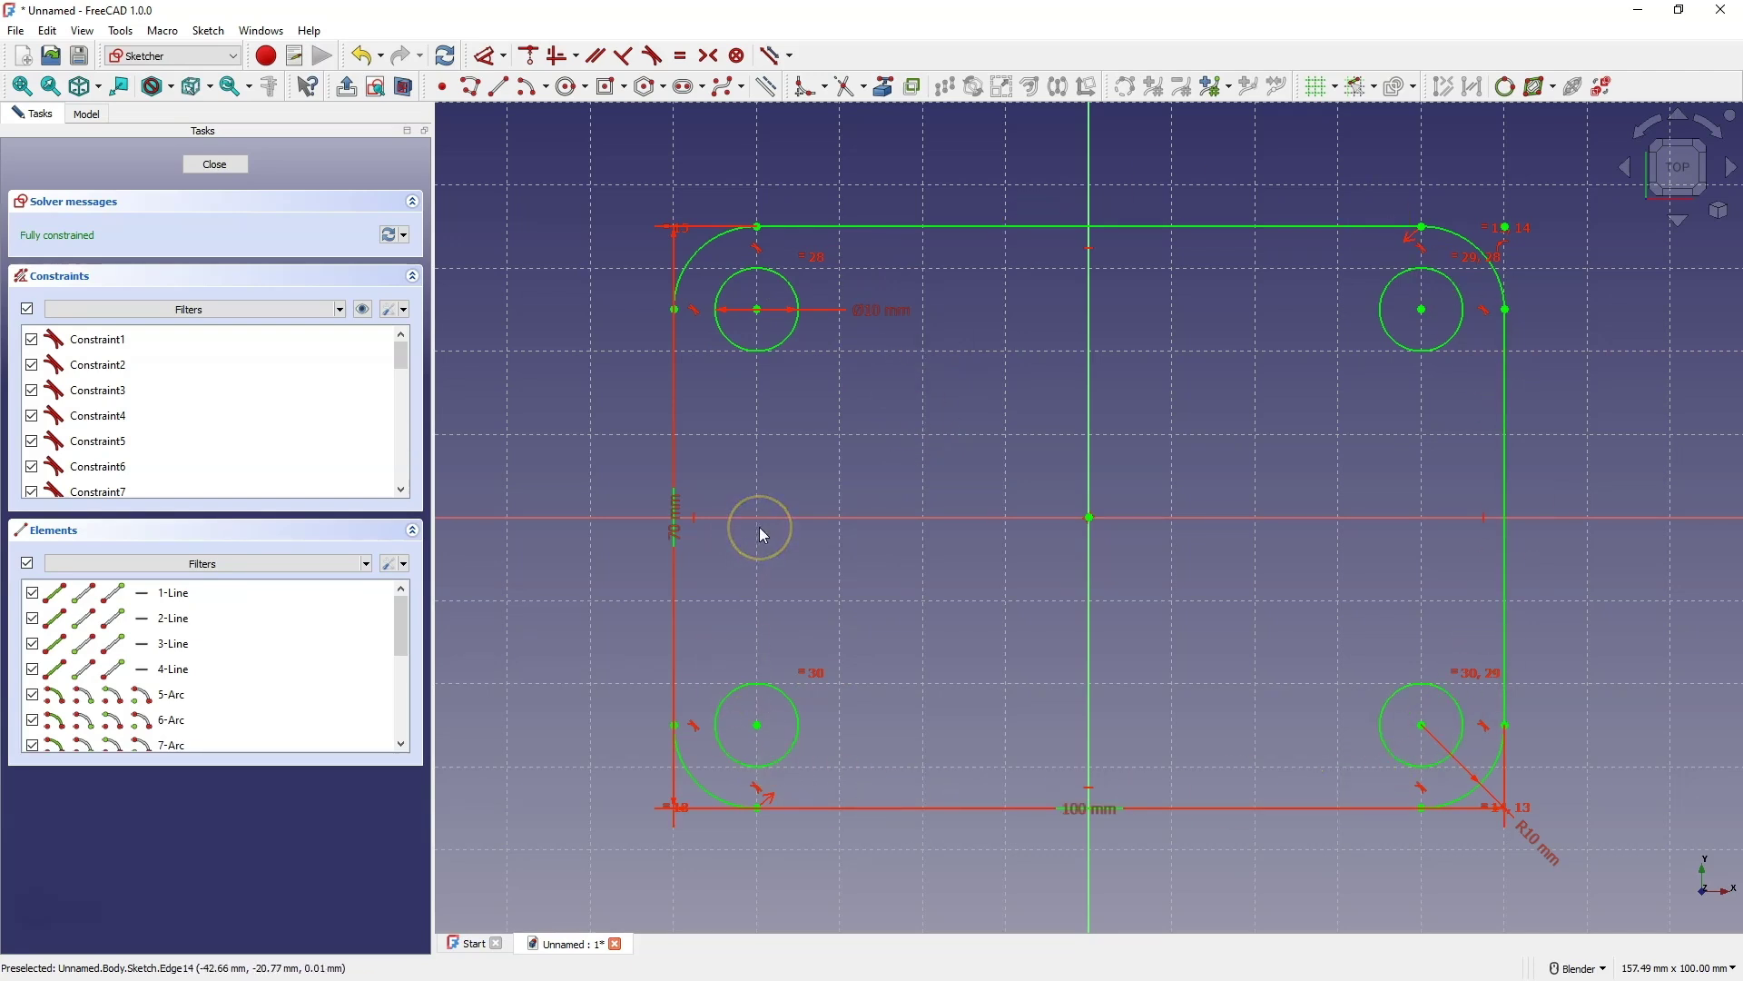
Set the corner holes' diameter dimension to 8 mm.
{"action": "double_click", "coordinate": [869, 313]}
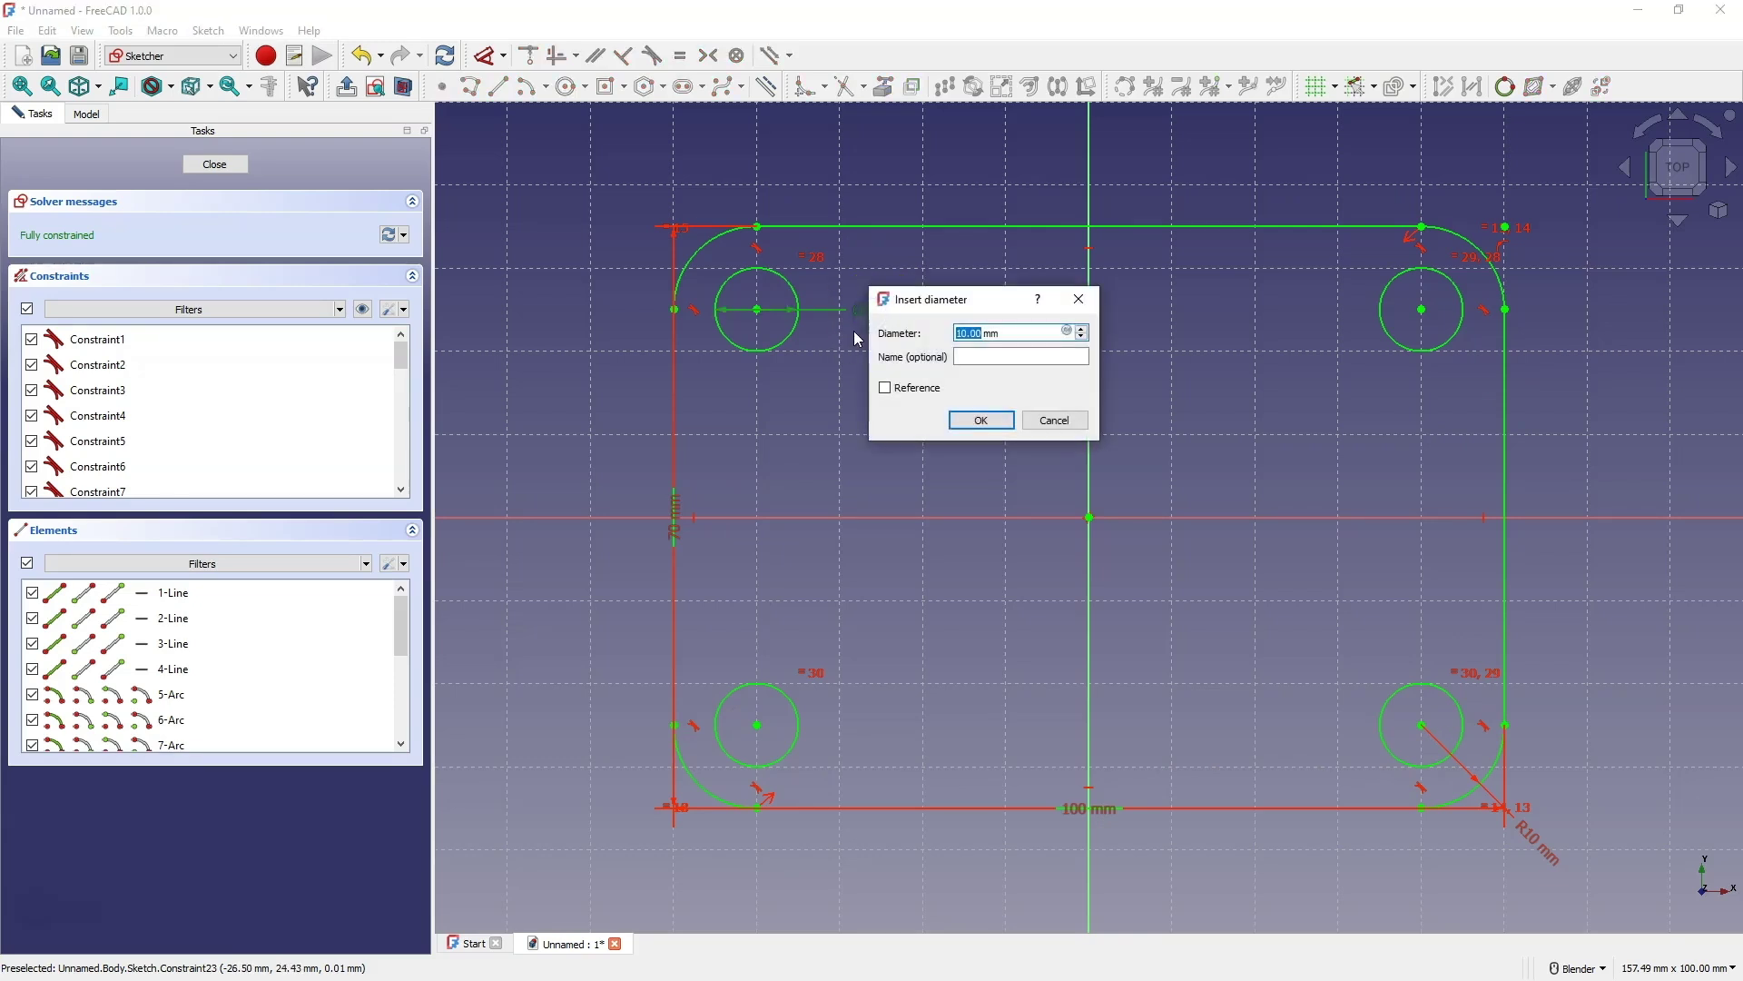
{"action": "type", "text": "8"}
{"action": "key", "text": "Return"}
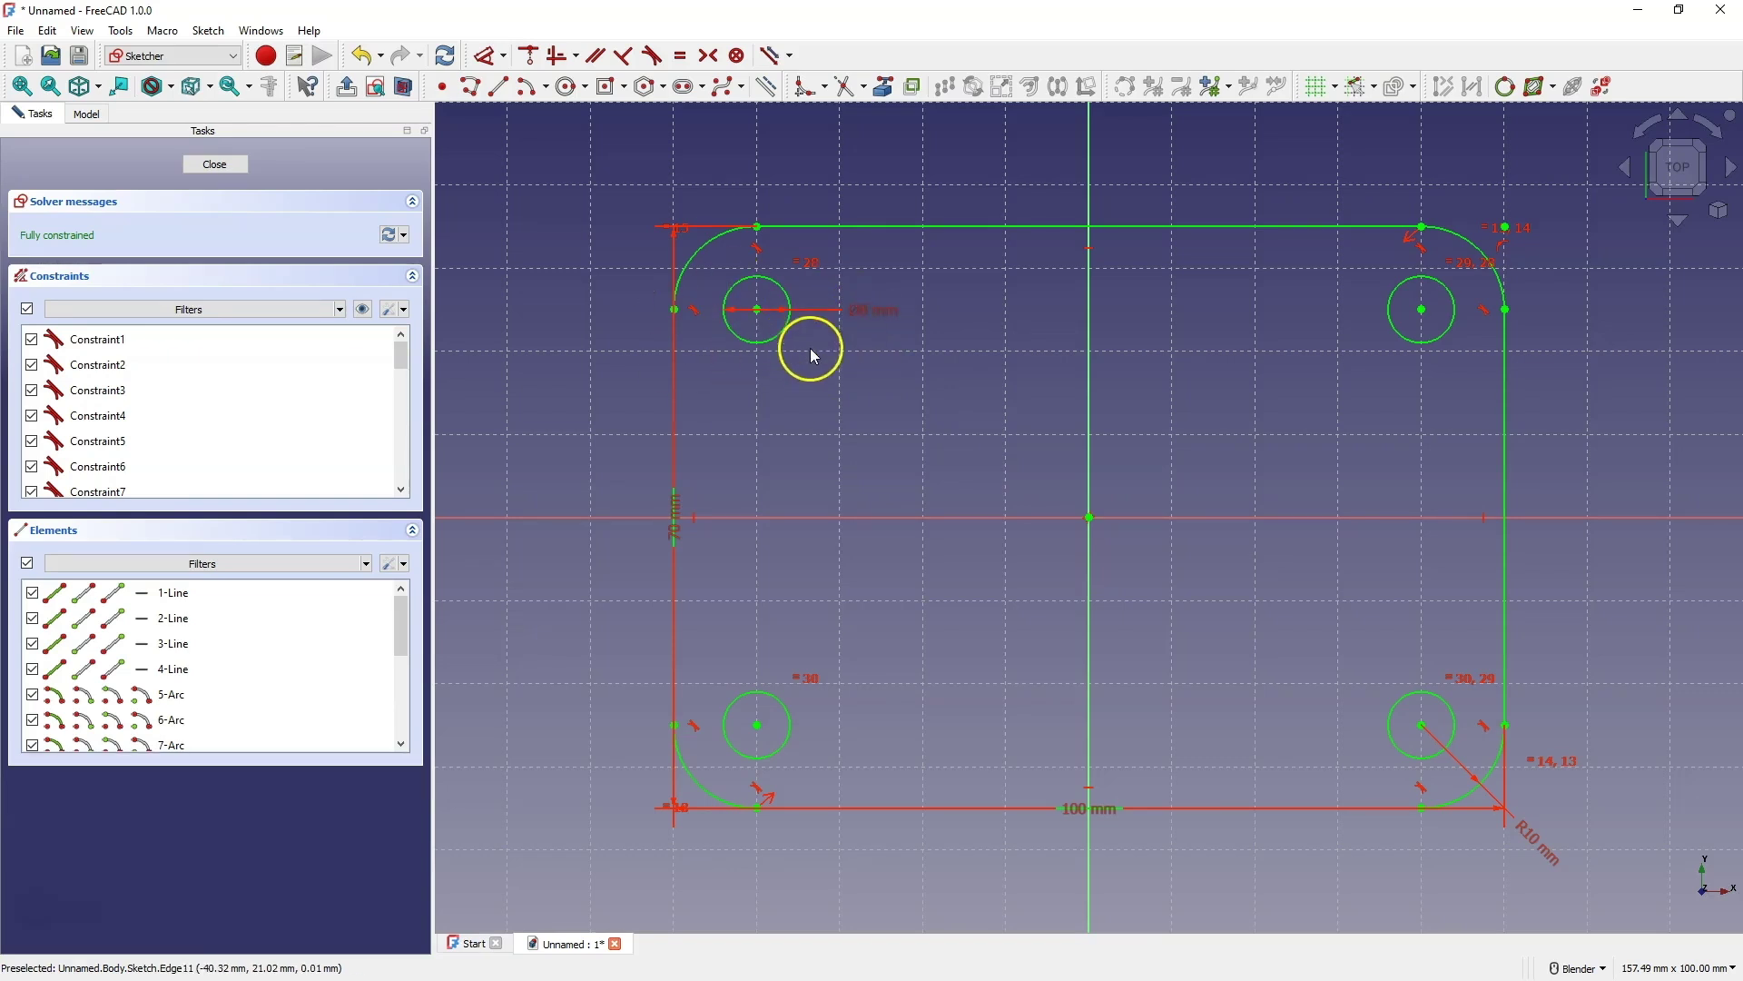
Finish the plate sketch and pad it to a length of 10 mm.
{"action": "left_click", "coordinate": [215, 165]}
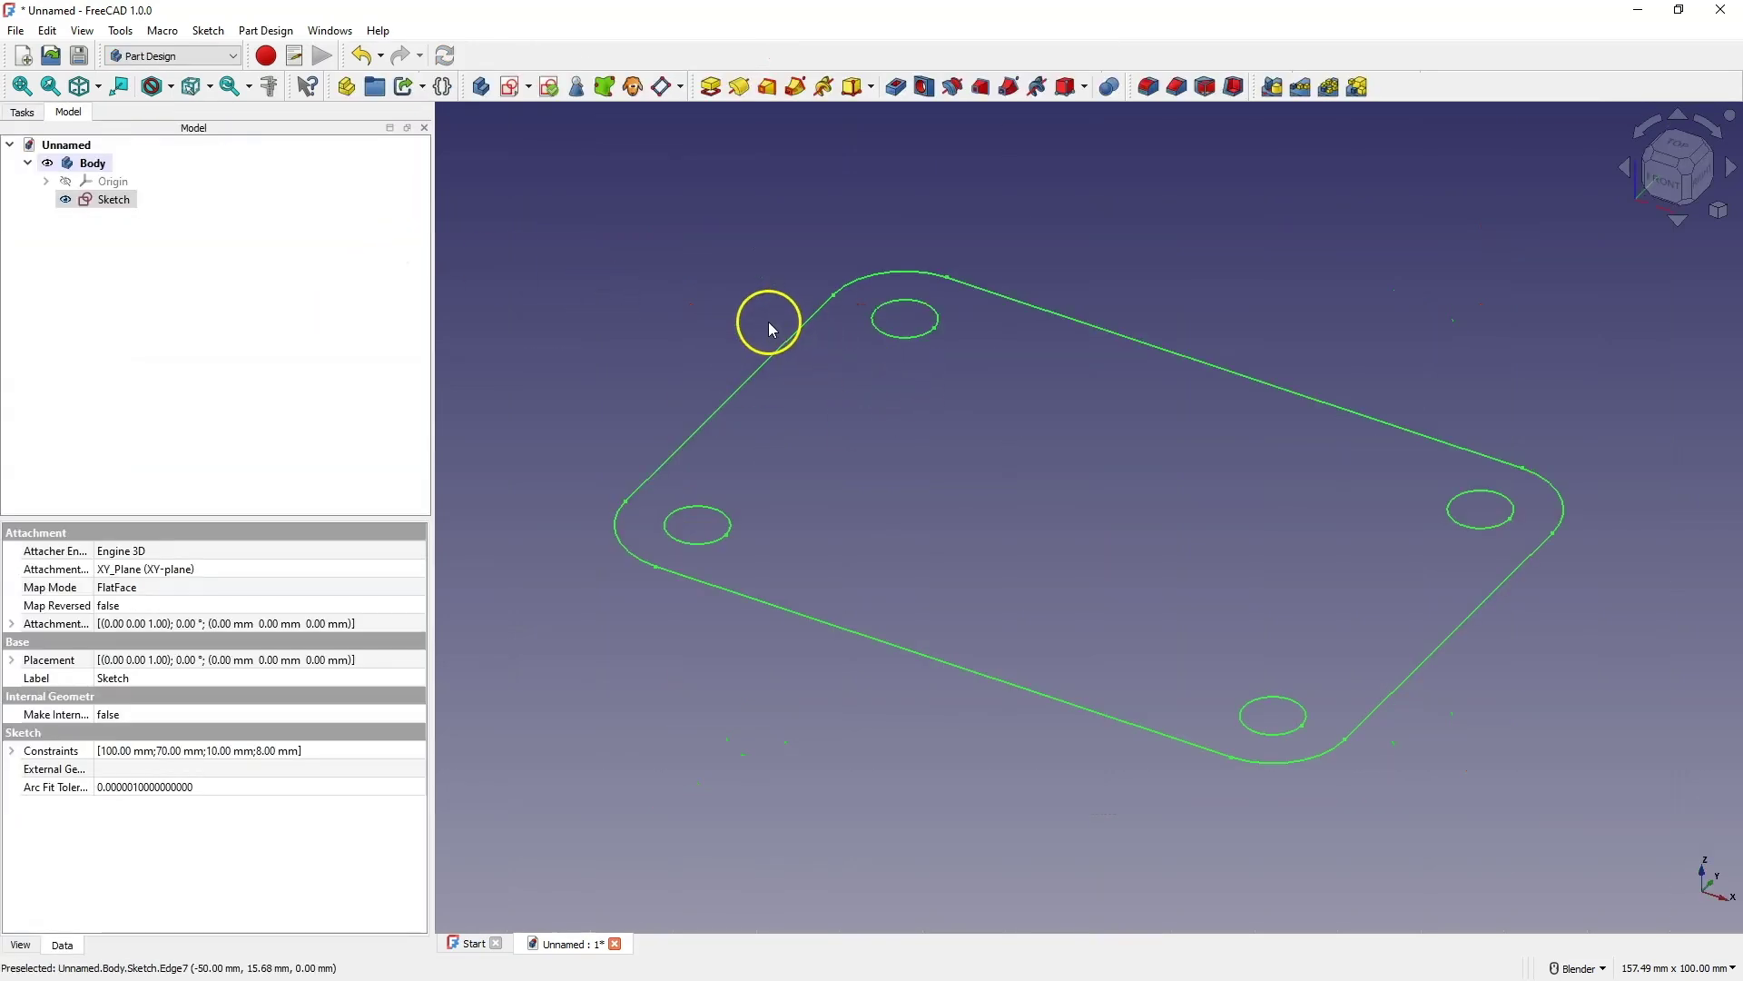
{"action": "left_click", "coordinate": [708, 91]}
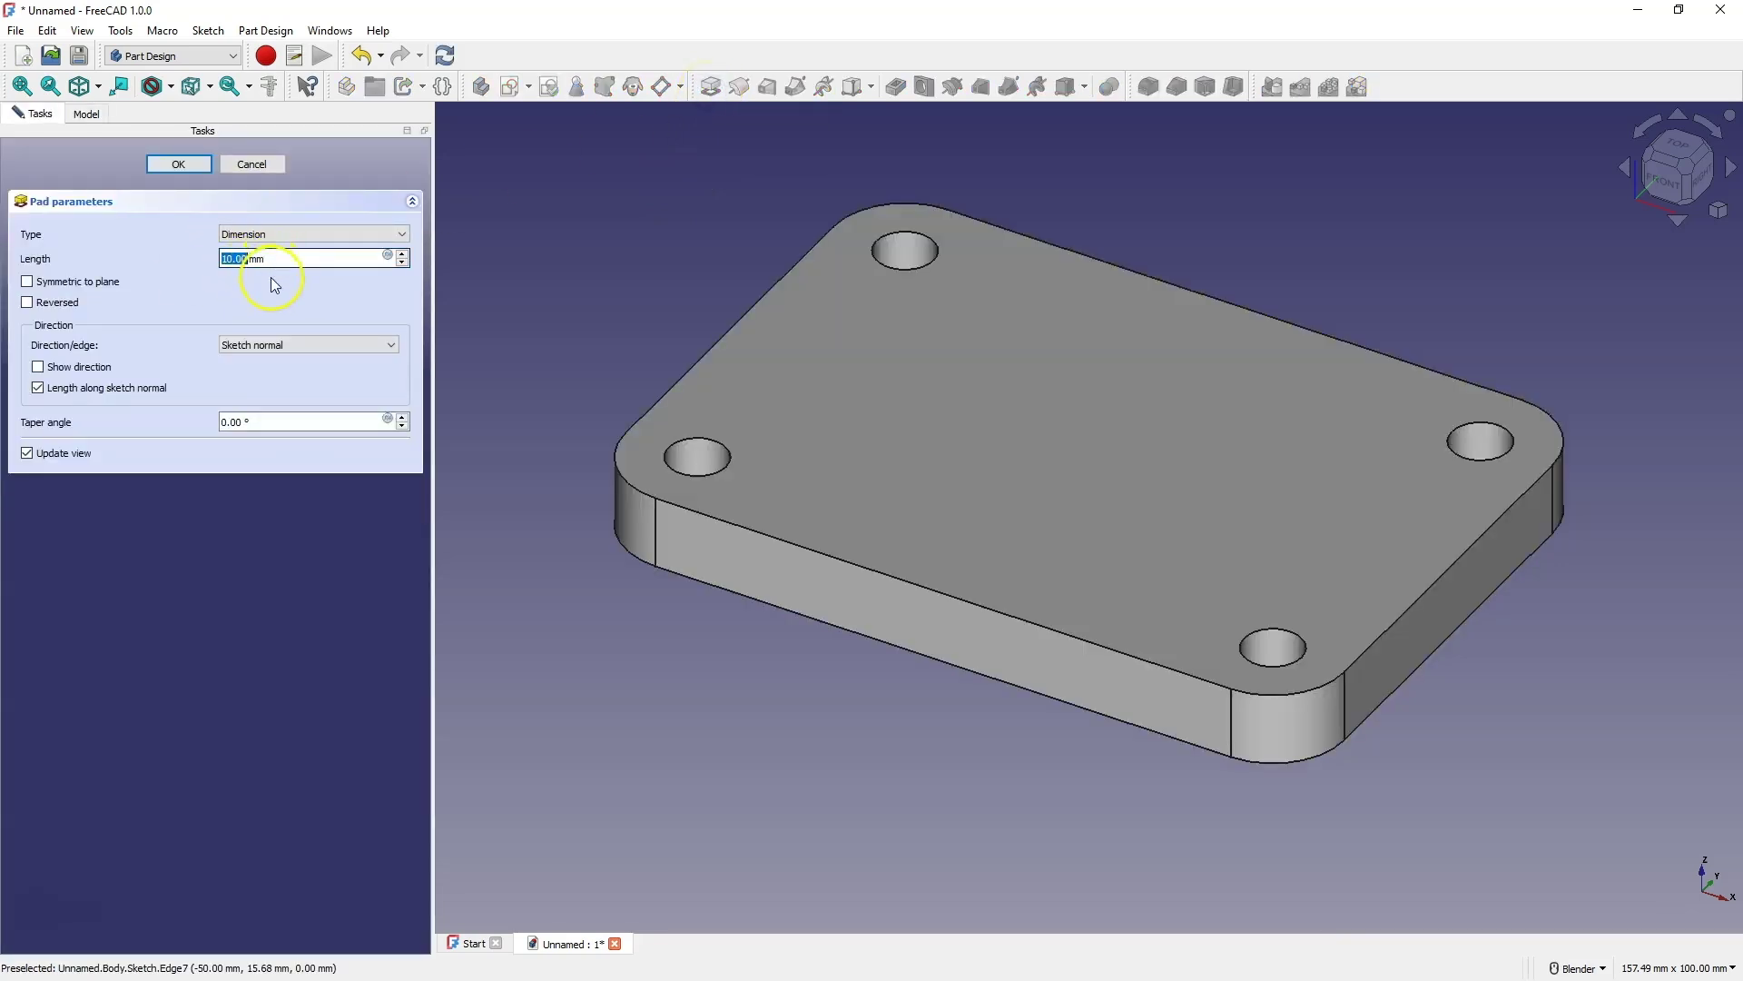
{"action": "left_click", "coordinate": [178, 165]}
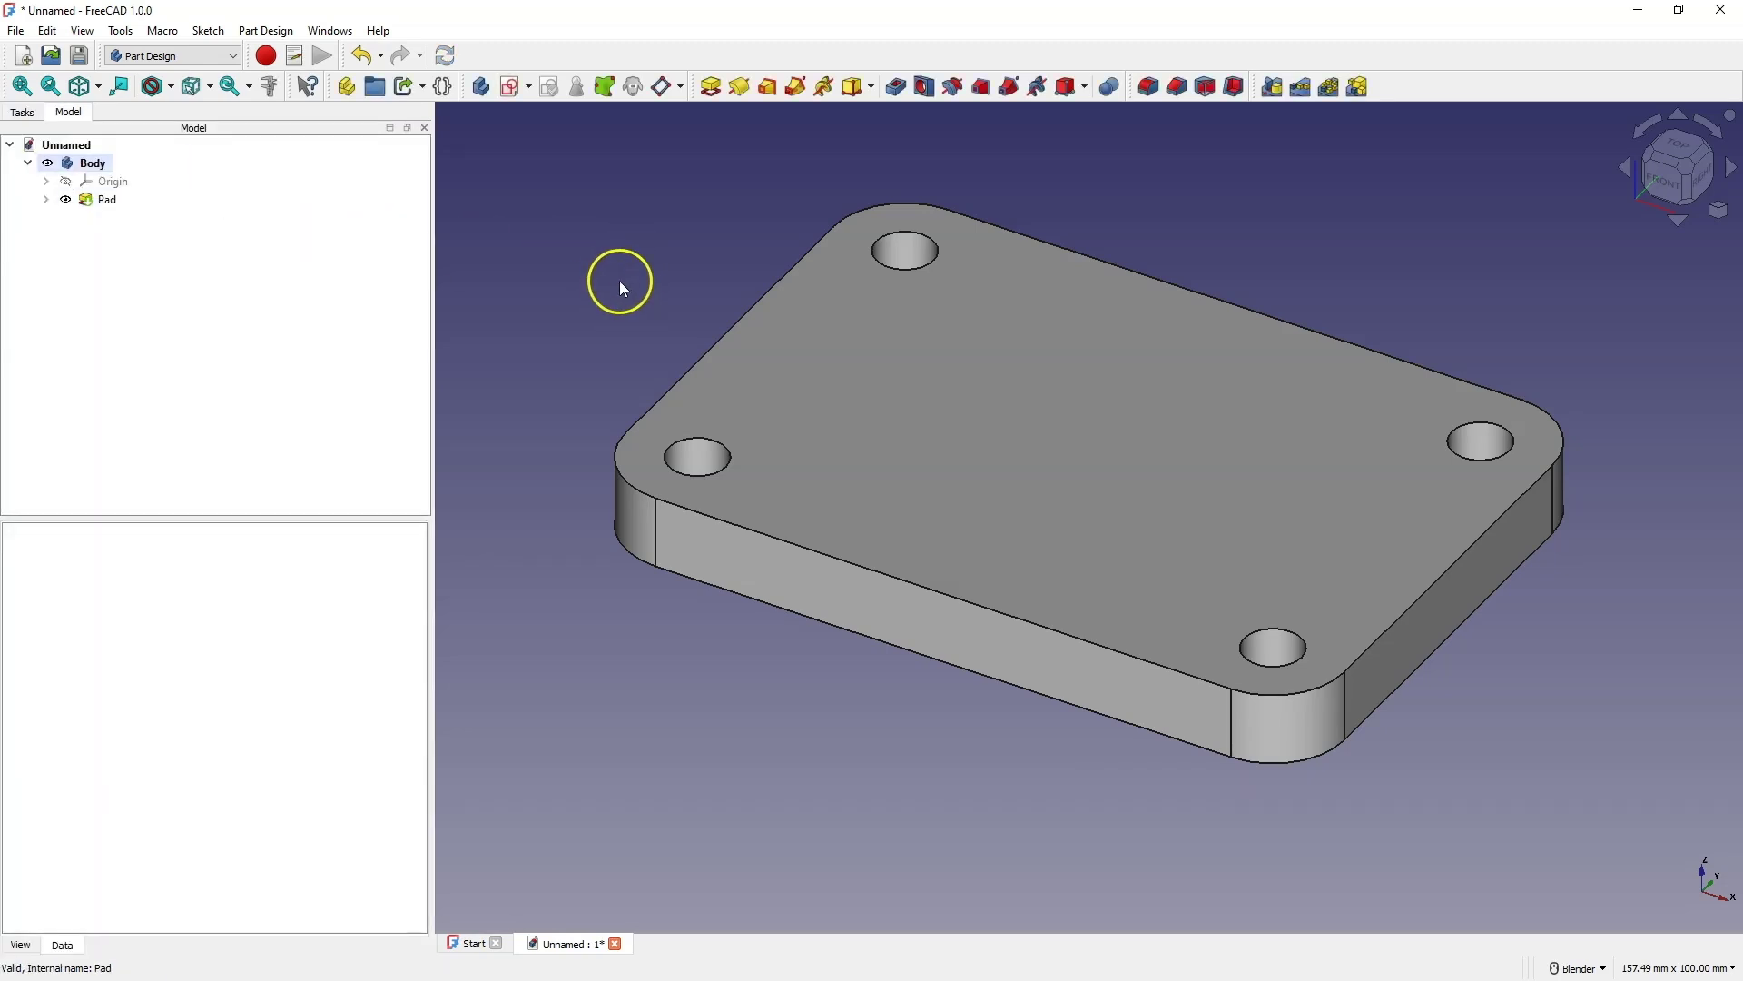
Start a sketch on the YZ-plane and reference the plate's two outer top edge segments as external geometry.
{"action": "left_click", "coordinate": [511, 86]}
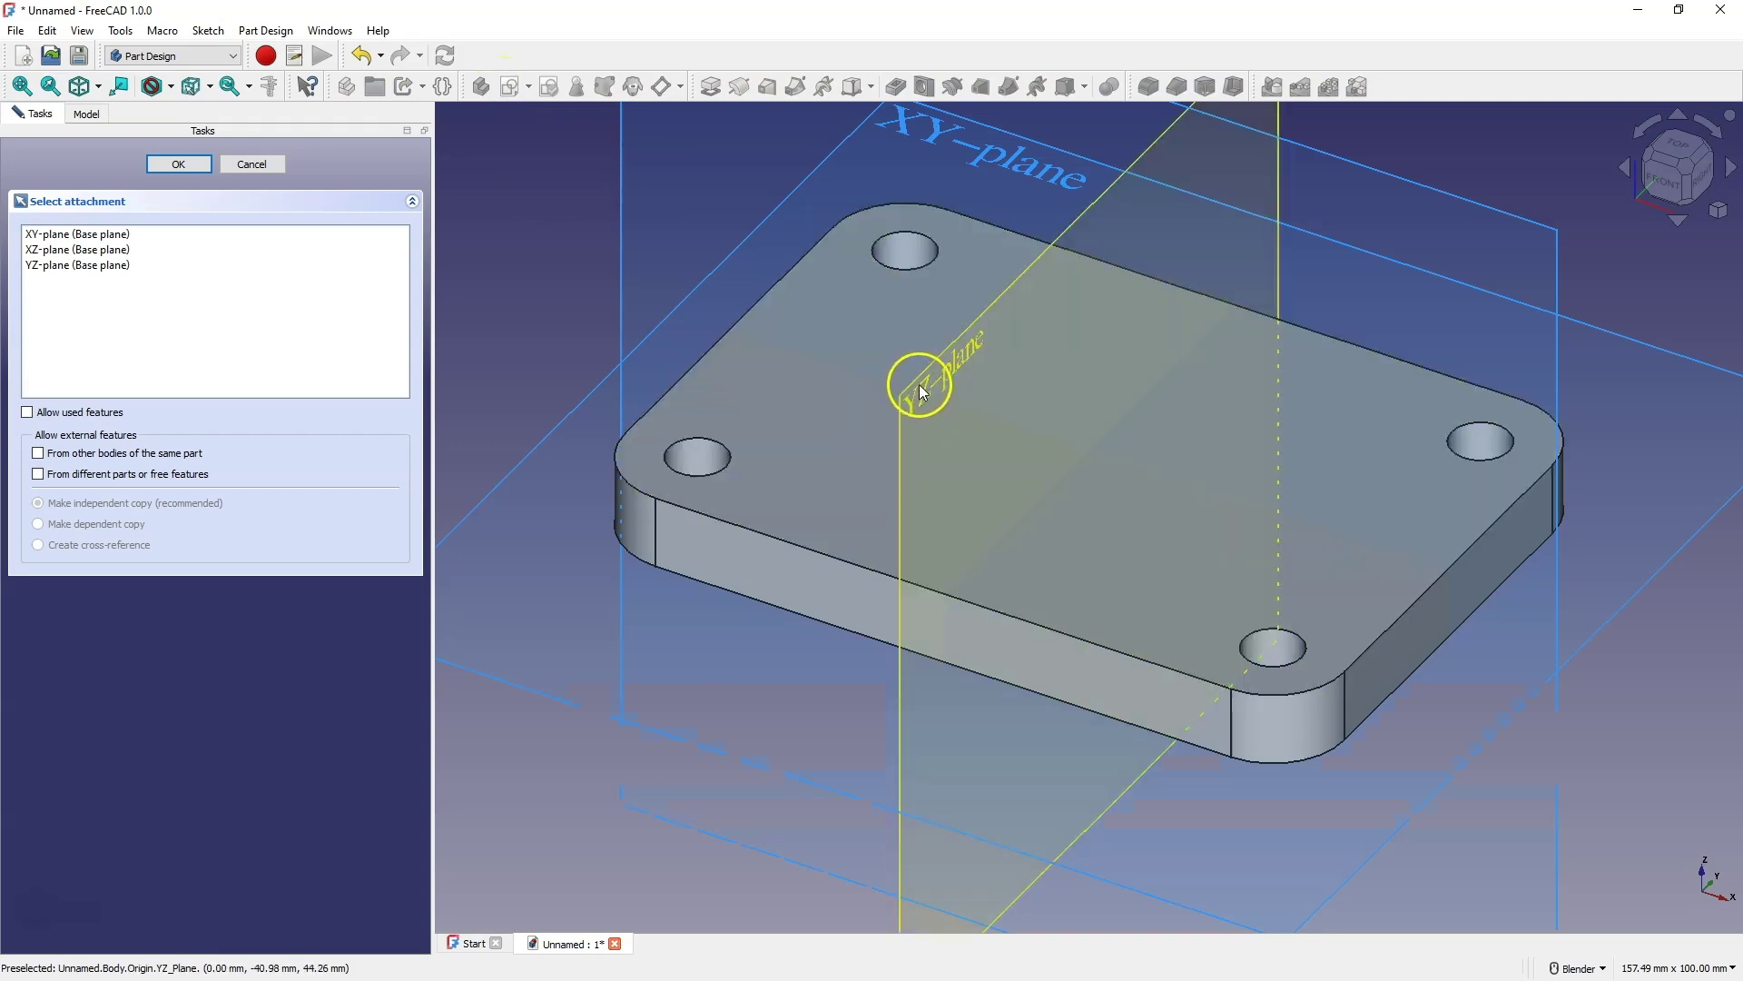
{"action": "left_click", "coordinate": [919, 384]}
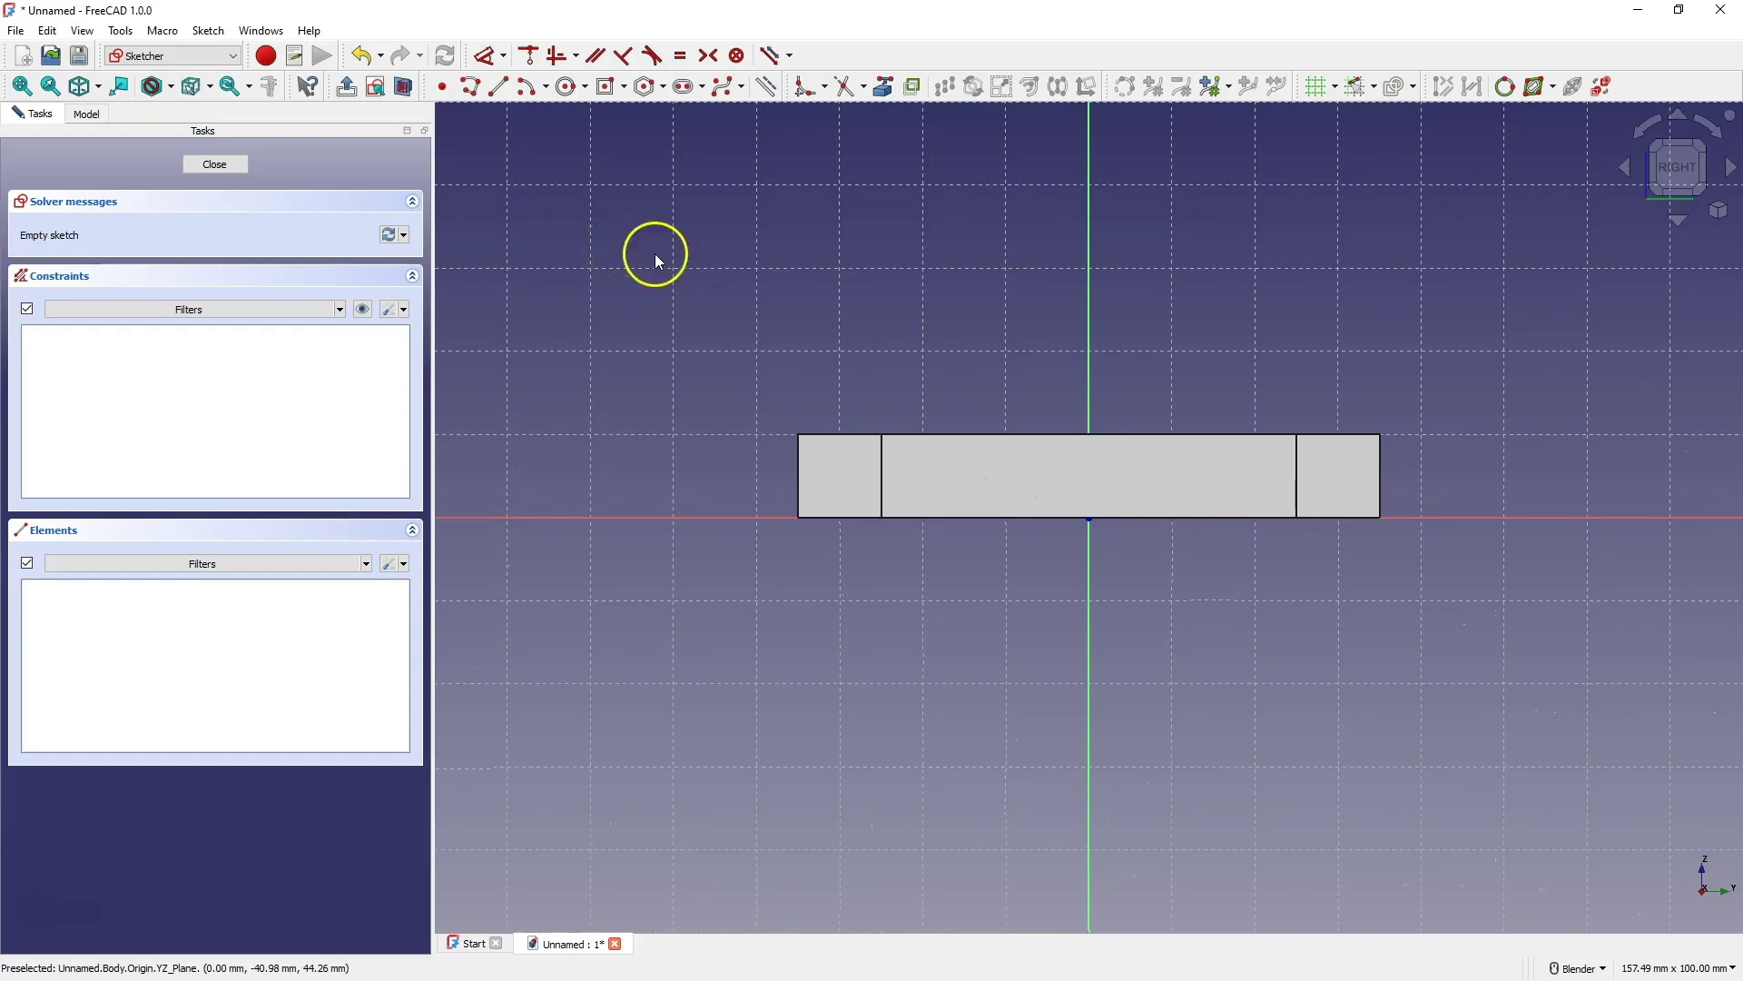
{"action": "left_click", "coordinate": [882, 92]}
{"action": "left_click", "coordinate": [846, 434]}
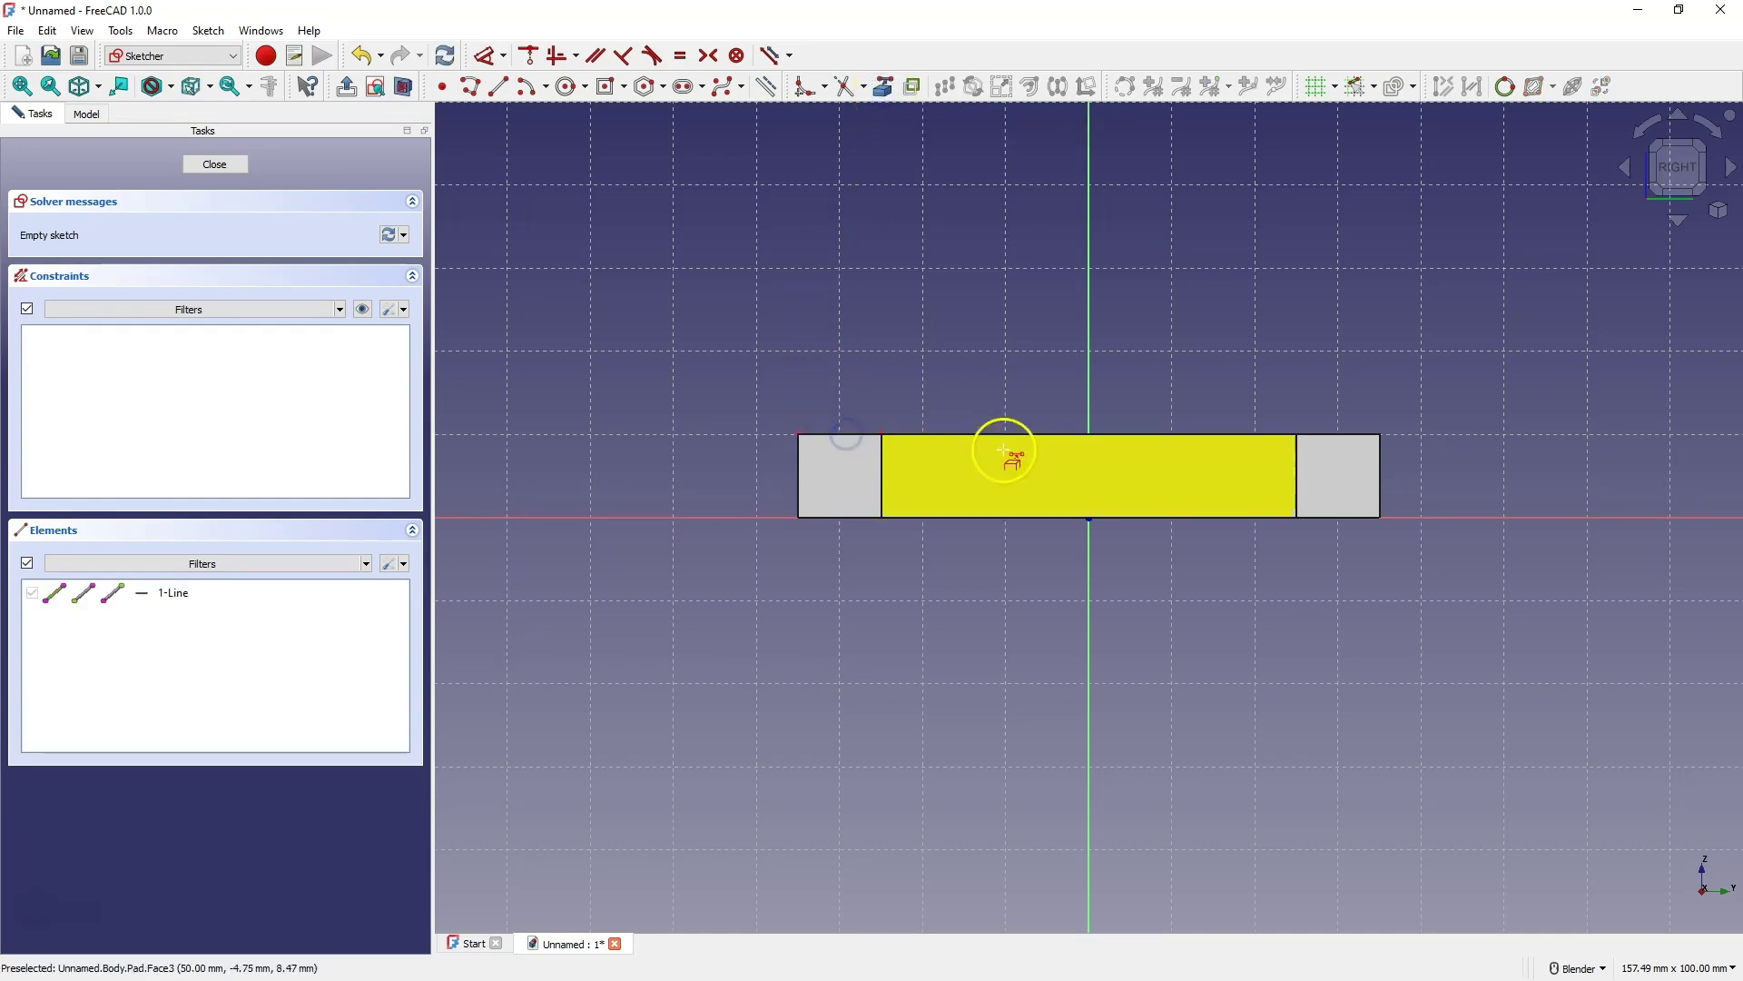
{"action": "left_click", "coordinate": [1354, 436]}
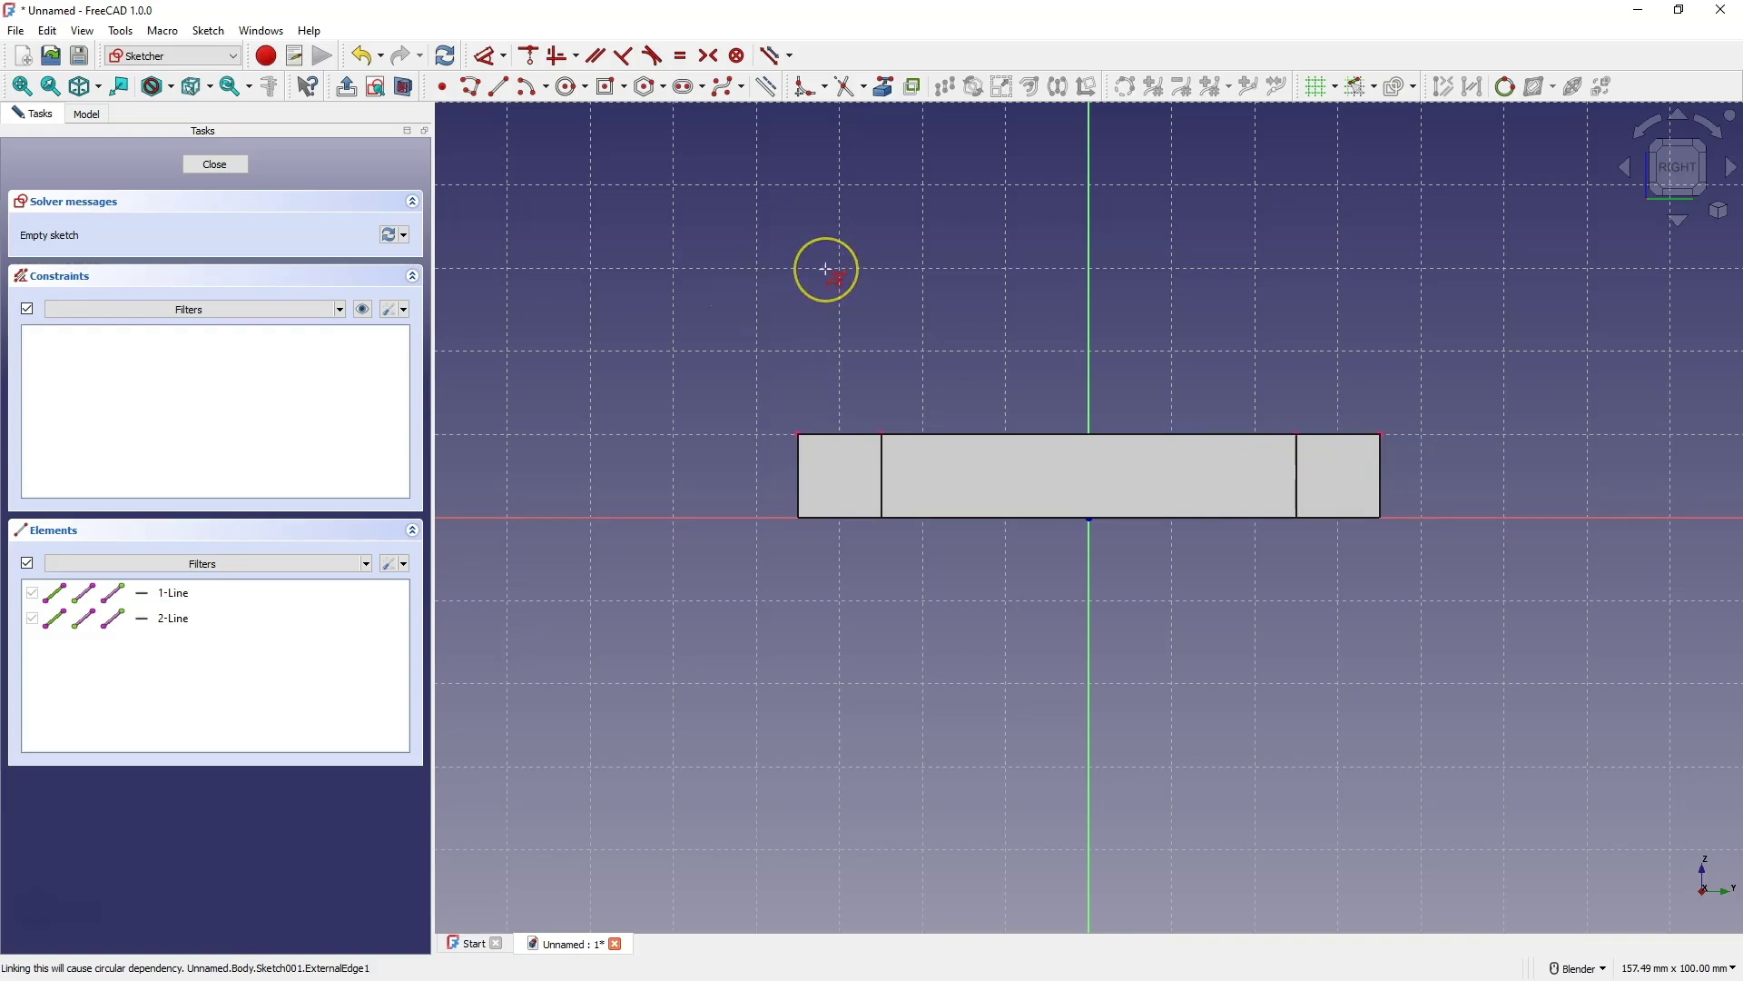
Switch the sketch display to section view and leave the external geometry tool.
{"action": "left_click", "coordinate": [405, 90]}
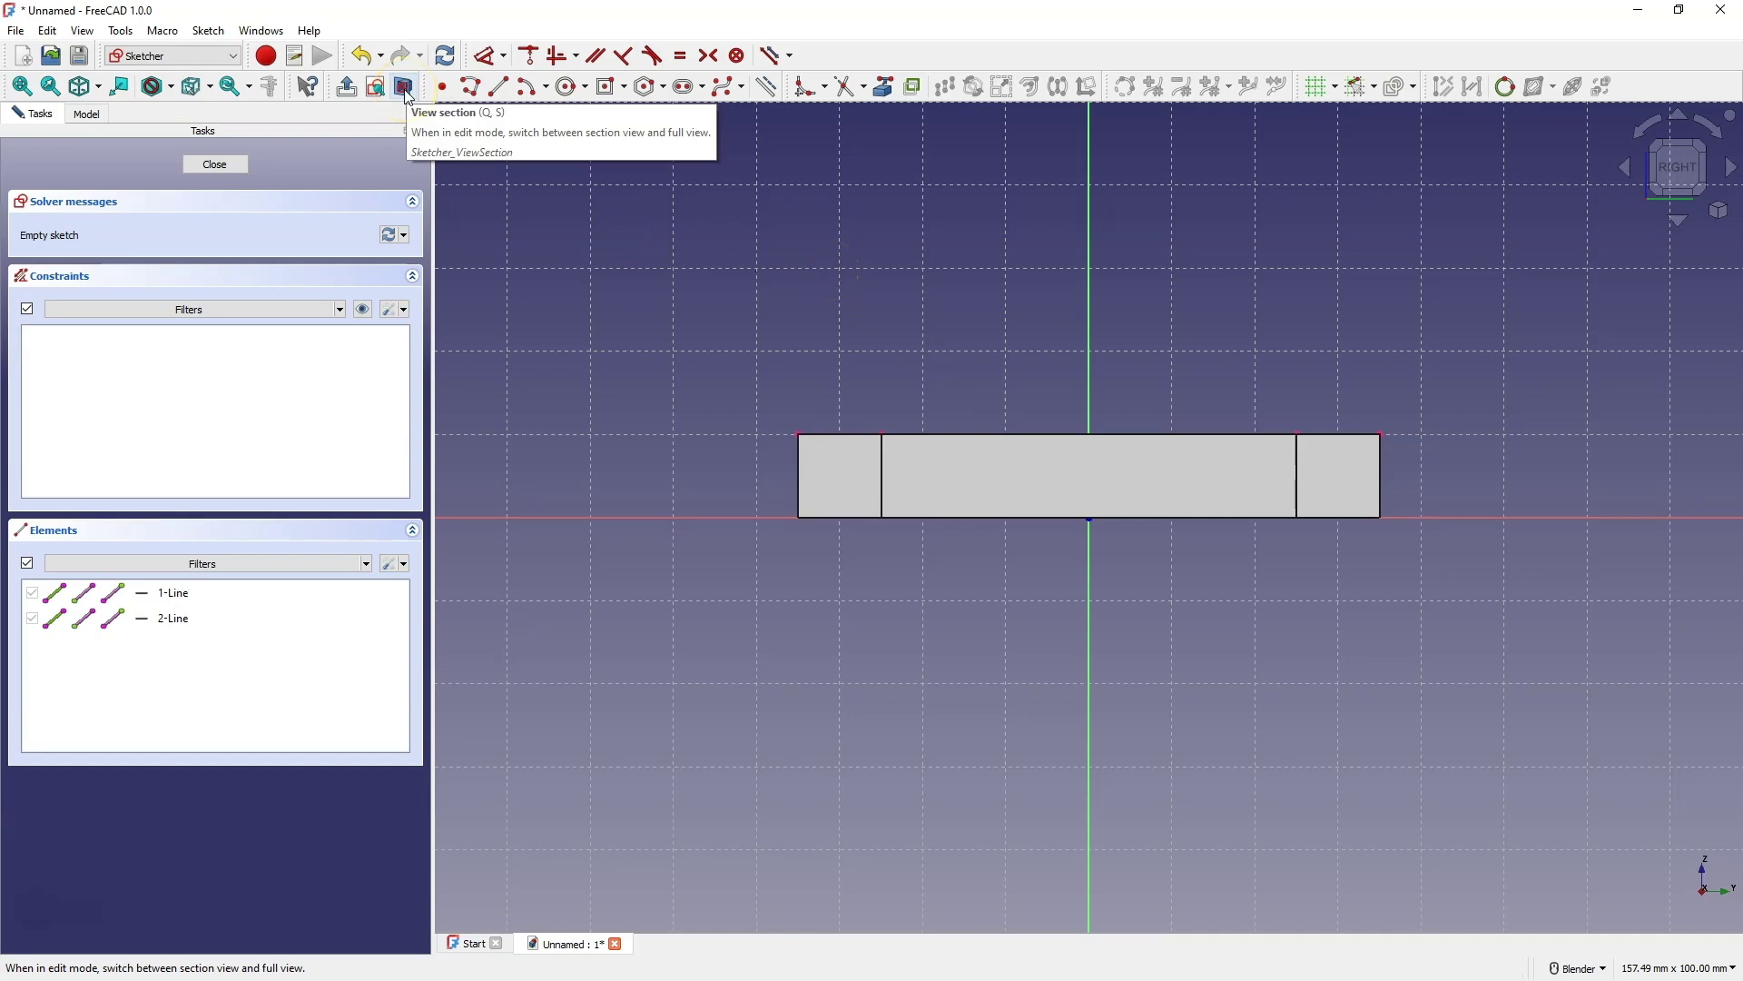
{"action": "left_click", "coordinate": [997, 334]}
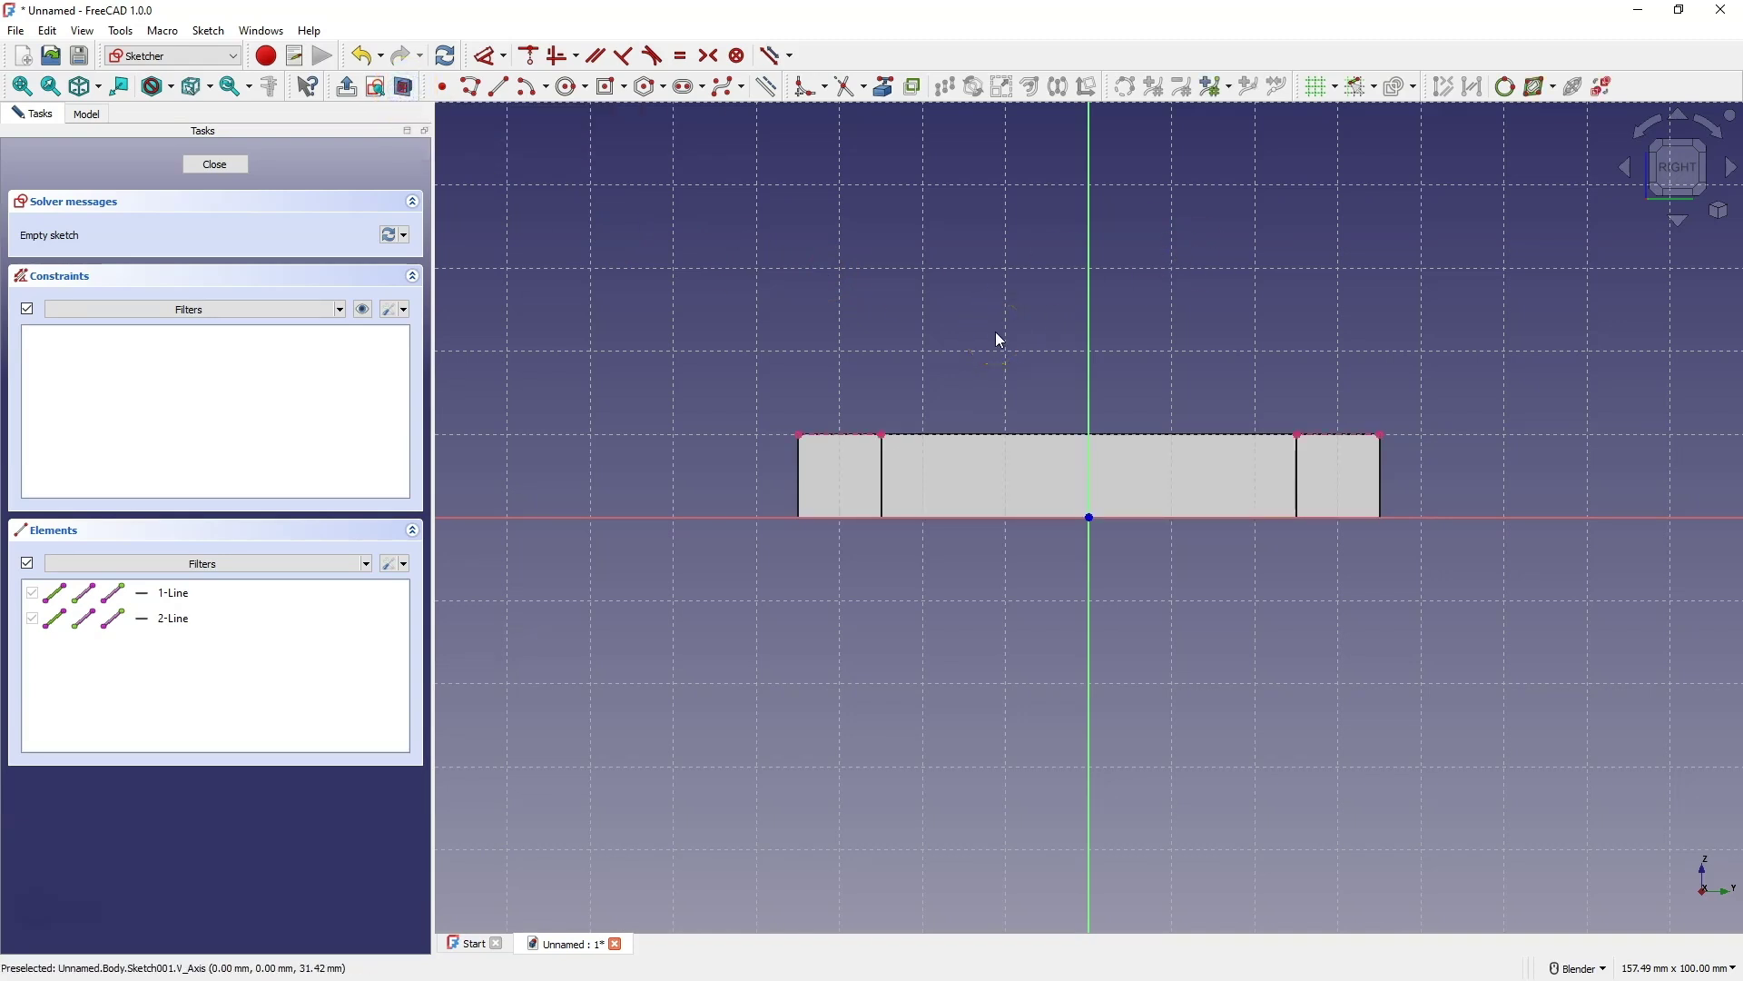
{"action": "left_click", "coordinate": [1081, 433]}
Draw a closed five-line gabled profile on the plate's top edge, its first upright about 11 mm tall and its apex on the vertical axis.
{"action": "left_click", "coordinate": [472, 87]}
{"action": "left_click", "coordinate": [799, 434]}
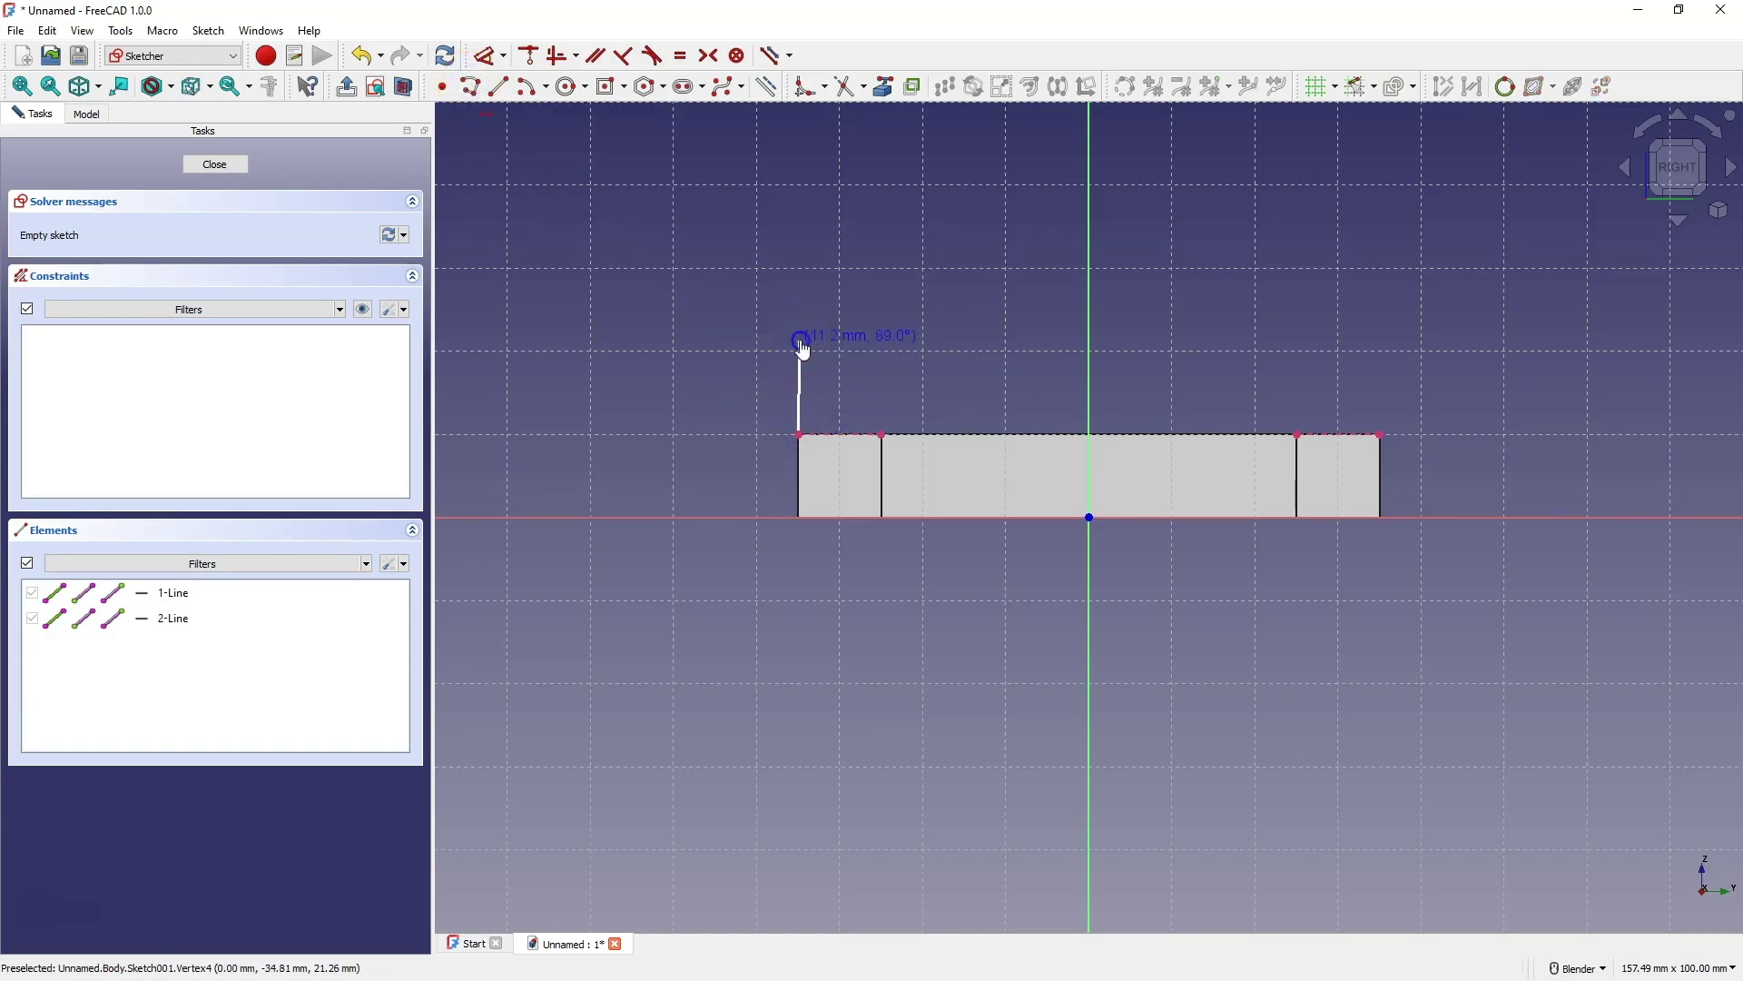
{"action": "left_click", "coordinate": [799, 339]}
{"action": "left_click", "coordinate": [1089, 136]}
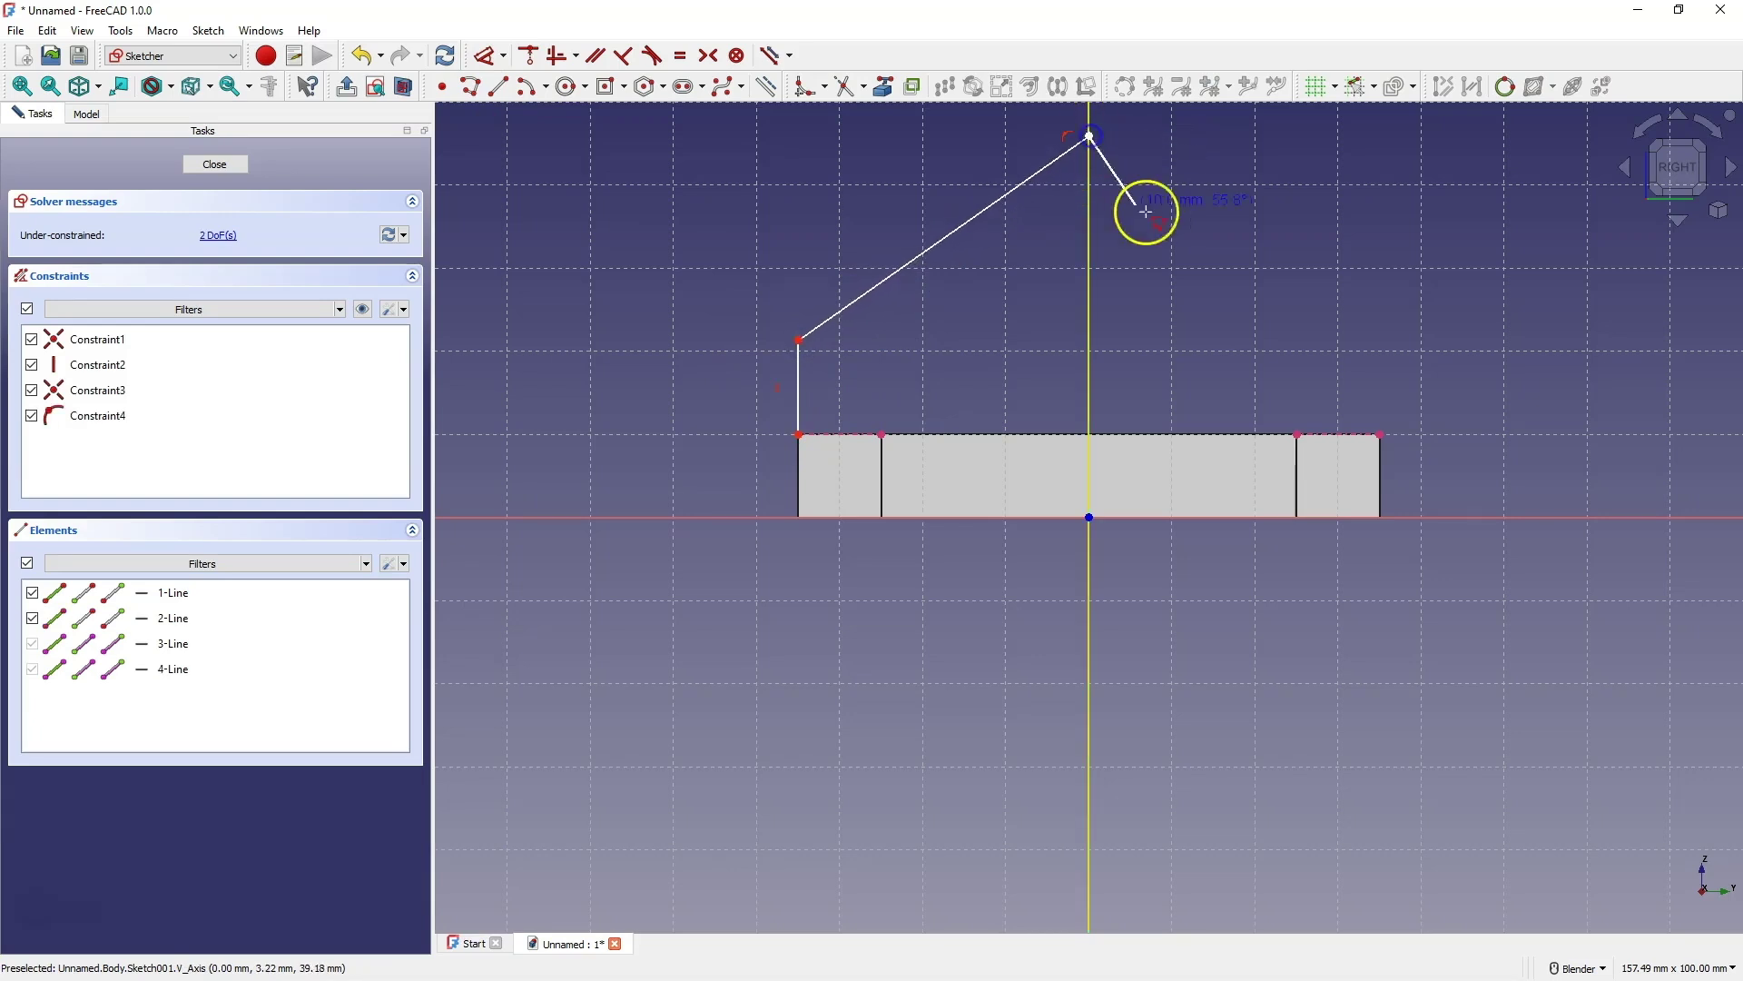
{"action": "left_click", "coordinate": [1374, 318]}
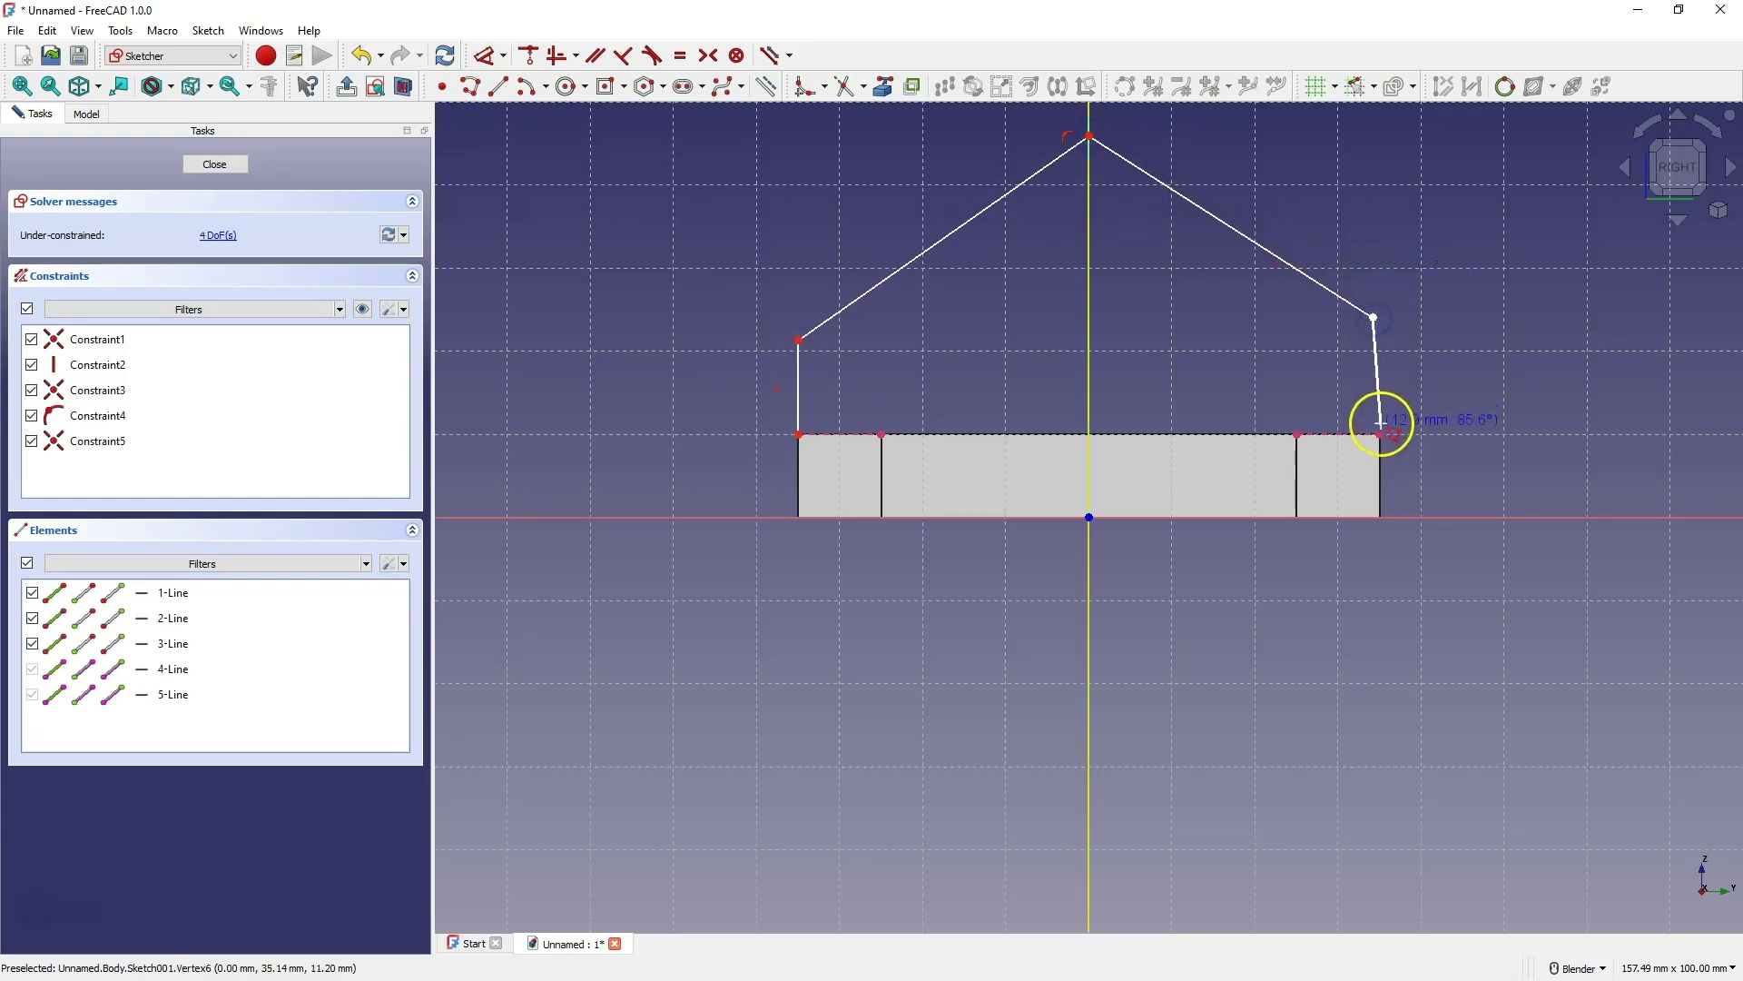
{"action": "left_click", "coordinate": [1380, 434]}
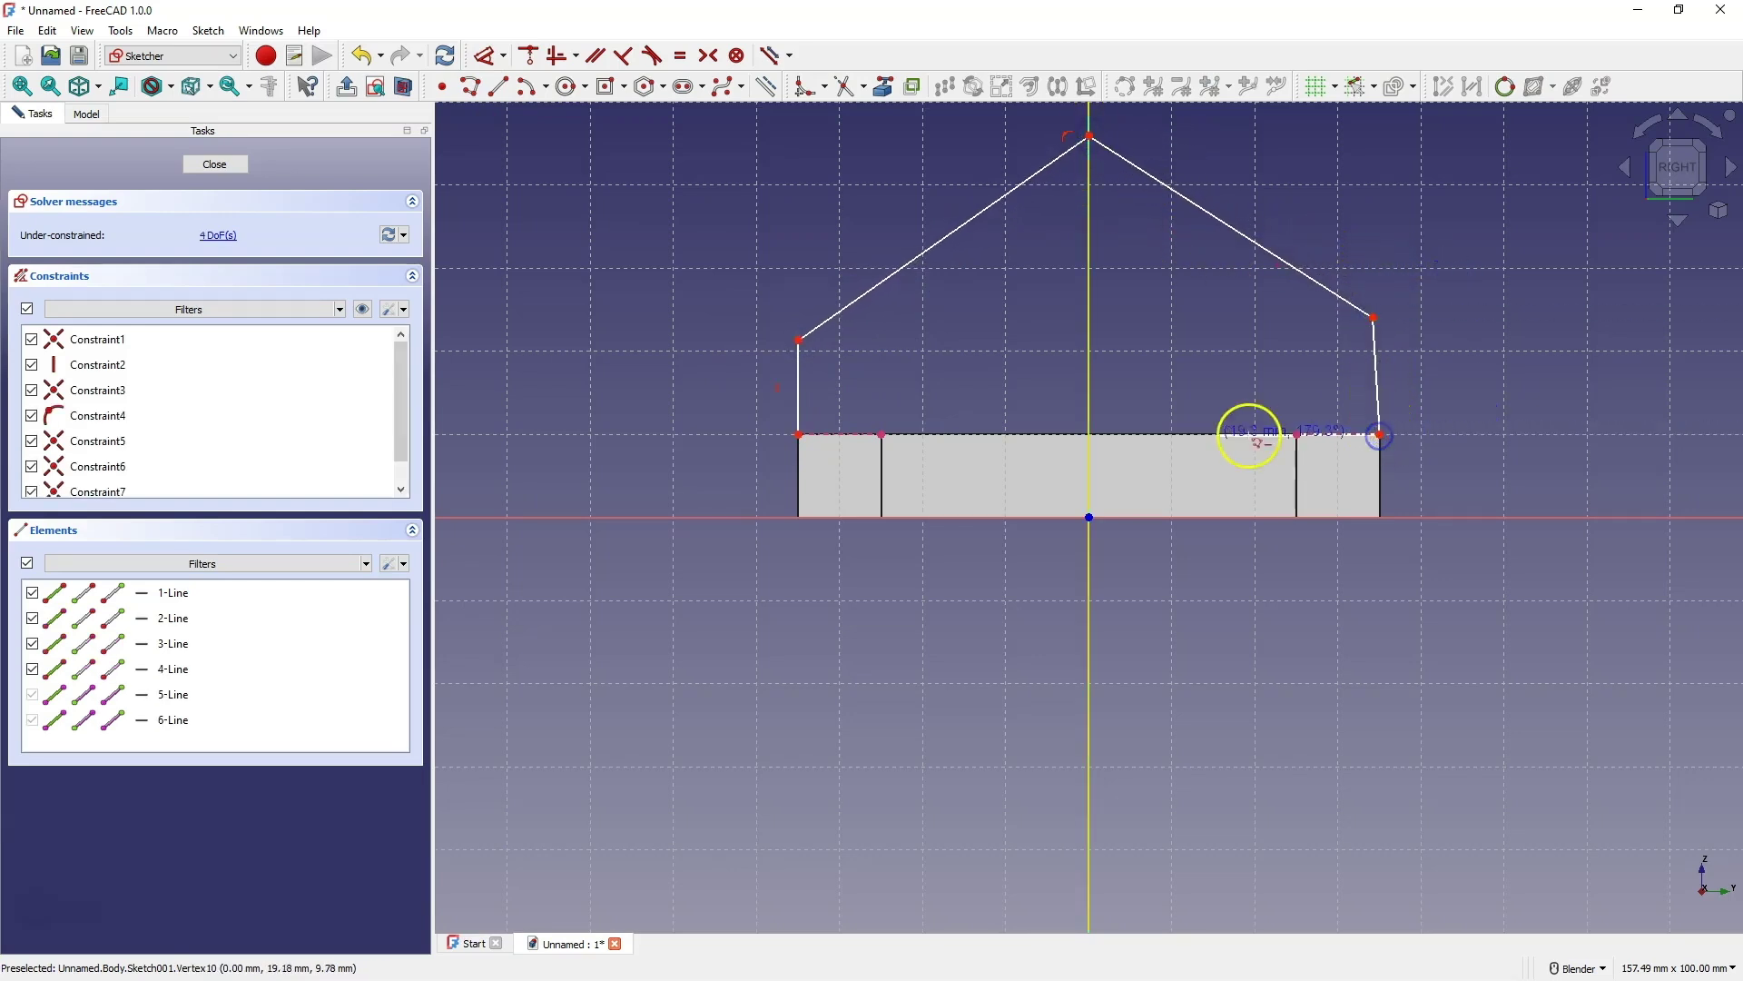
{"action": "left_click", "coordinate": [799, 434]}
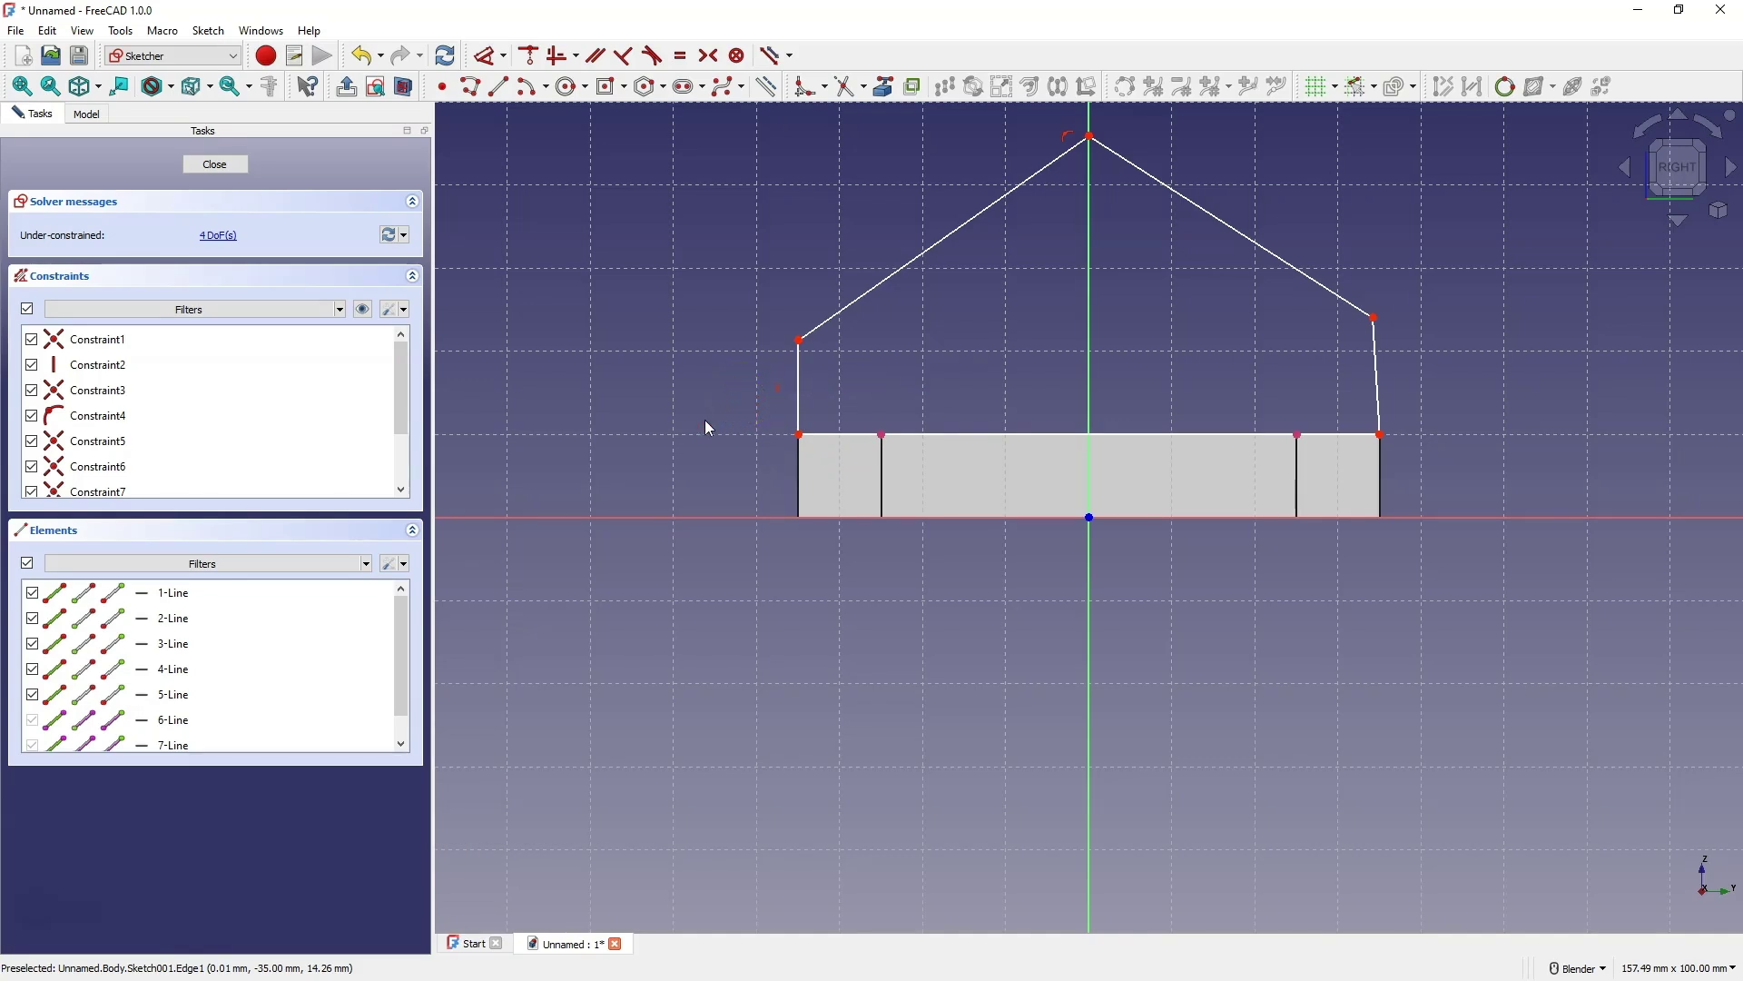
Constrain the slanted right side line to vertical and make the profile's two upright sides equal in length.
{"action": "left_click", "coordinate": [1384, 385]}
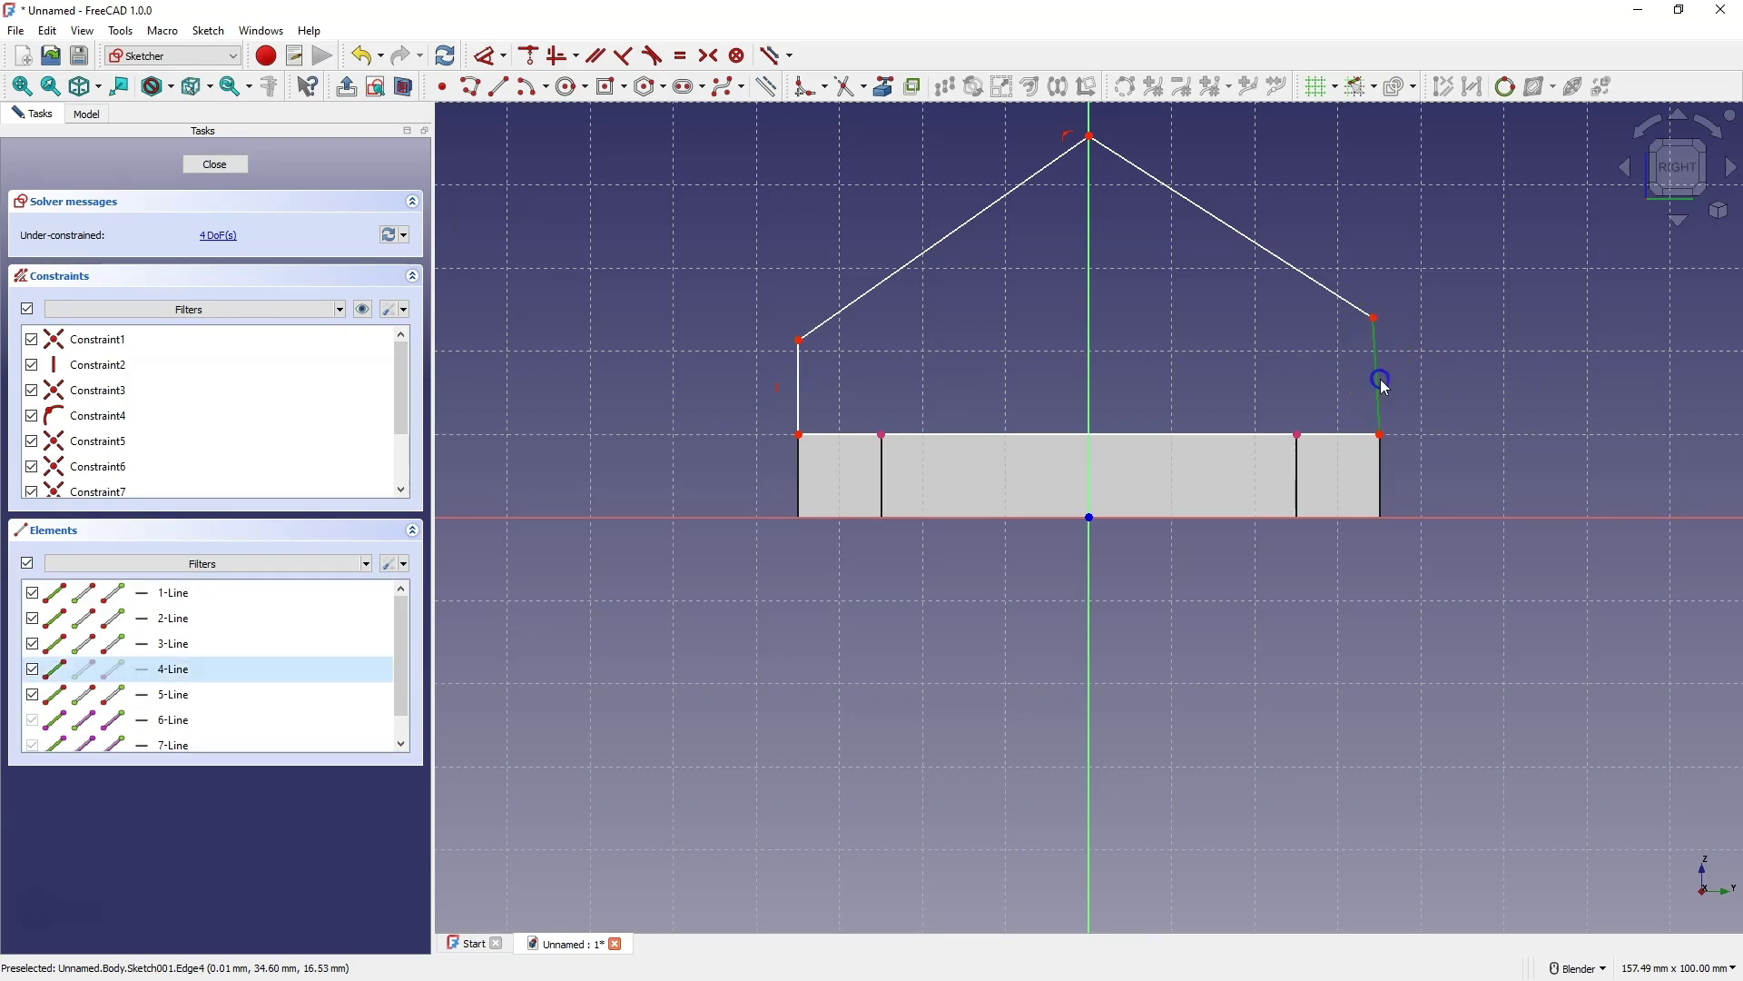
{"action": "left_click", "coordinate": [559, 57]}
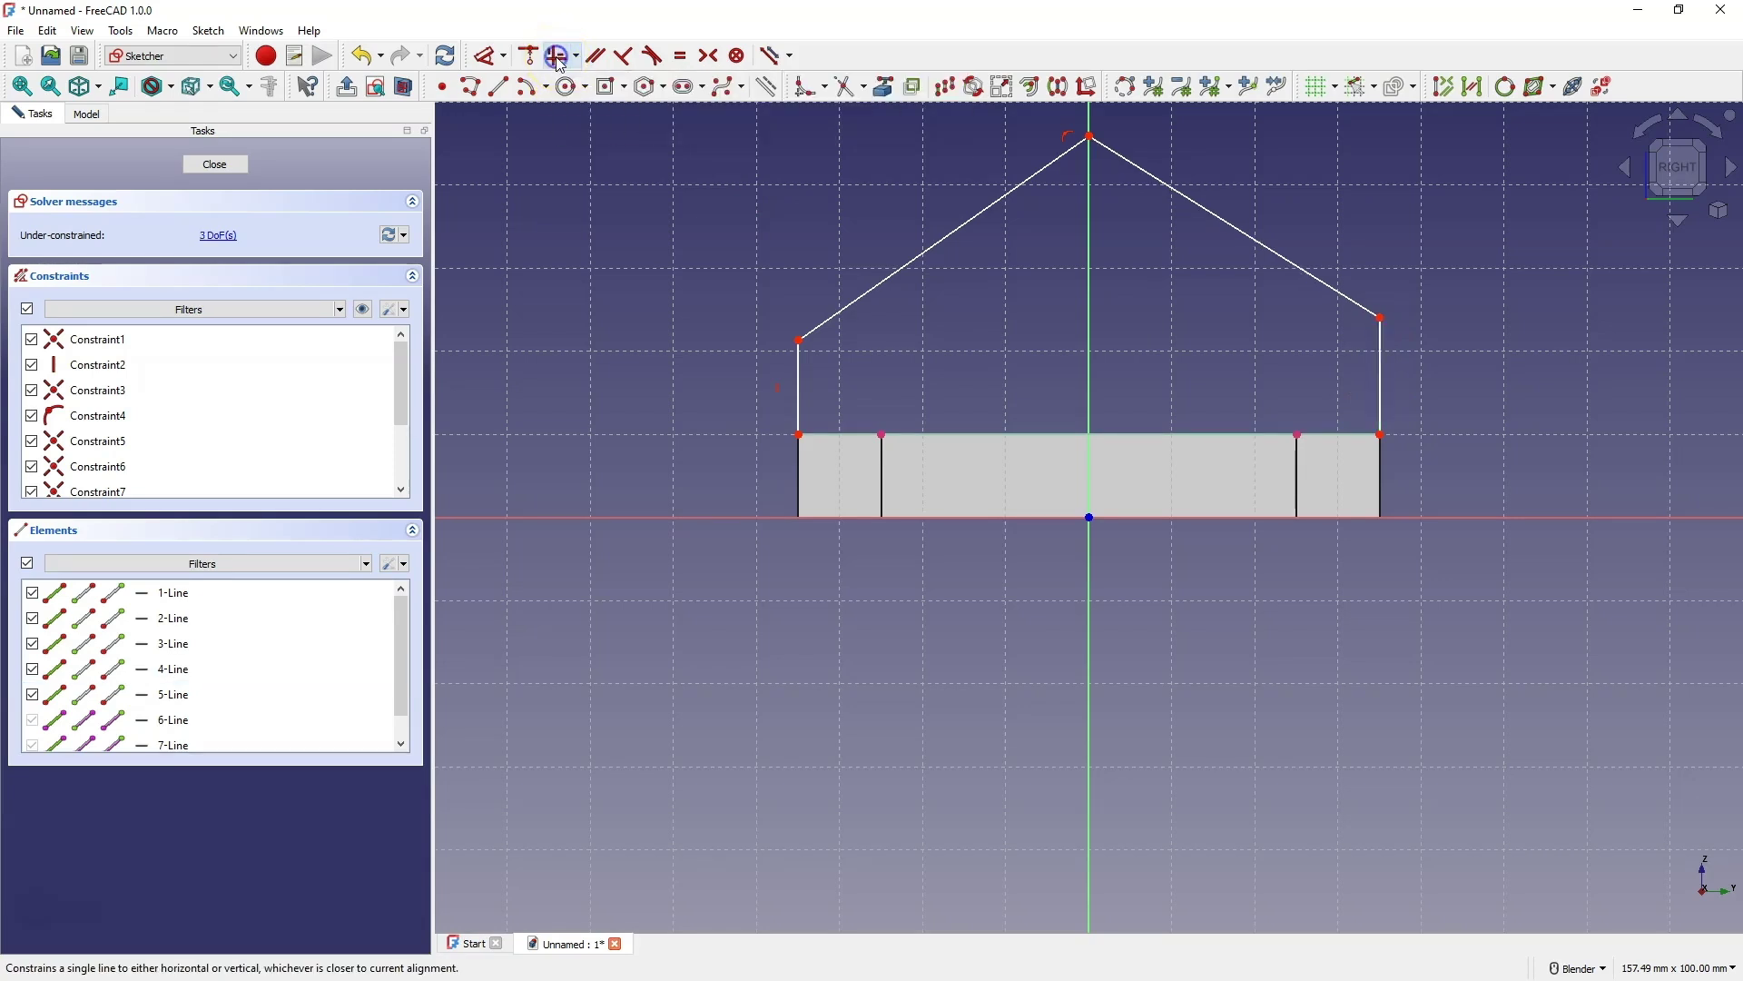
{"action": "left_click", "coordinate": [799, 376]}
{"action": "left_click", "coordinate": [1386, 391]}
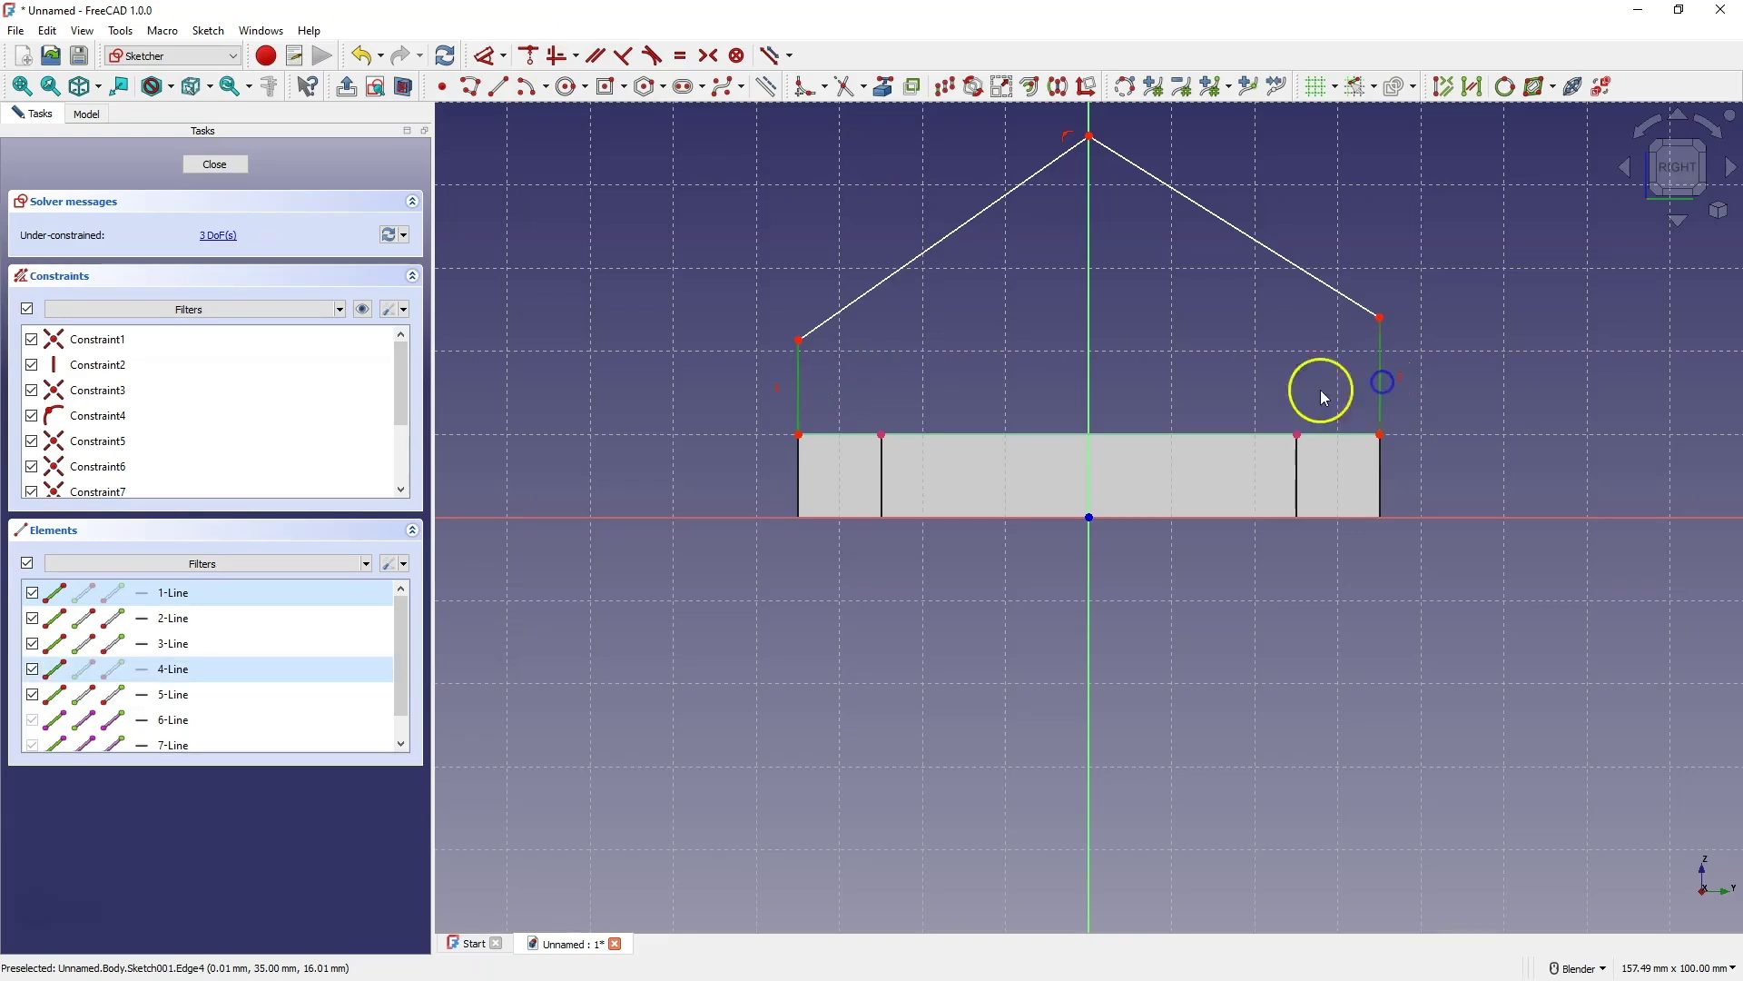
{"action": "left_click", "coordinate": [681, 55]}
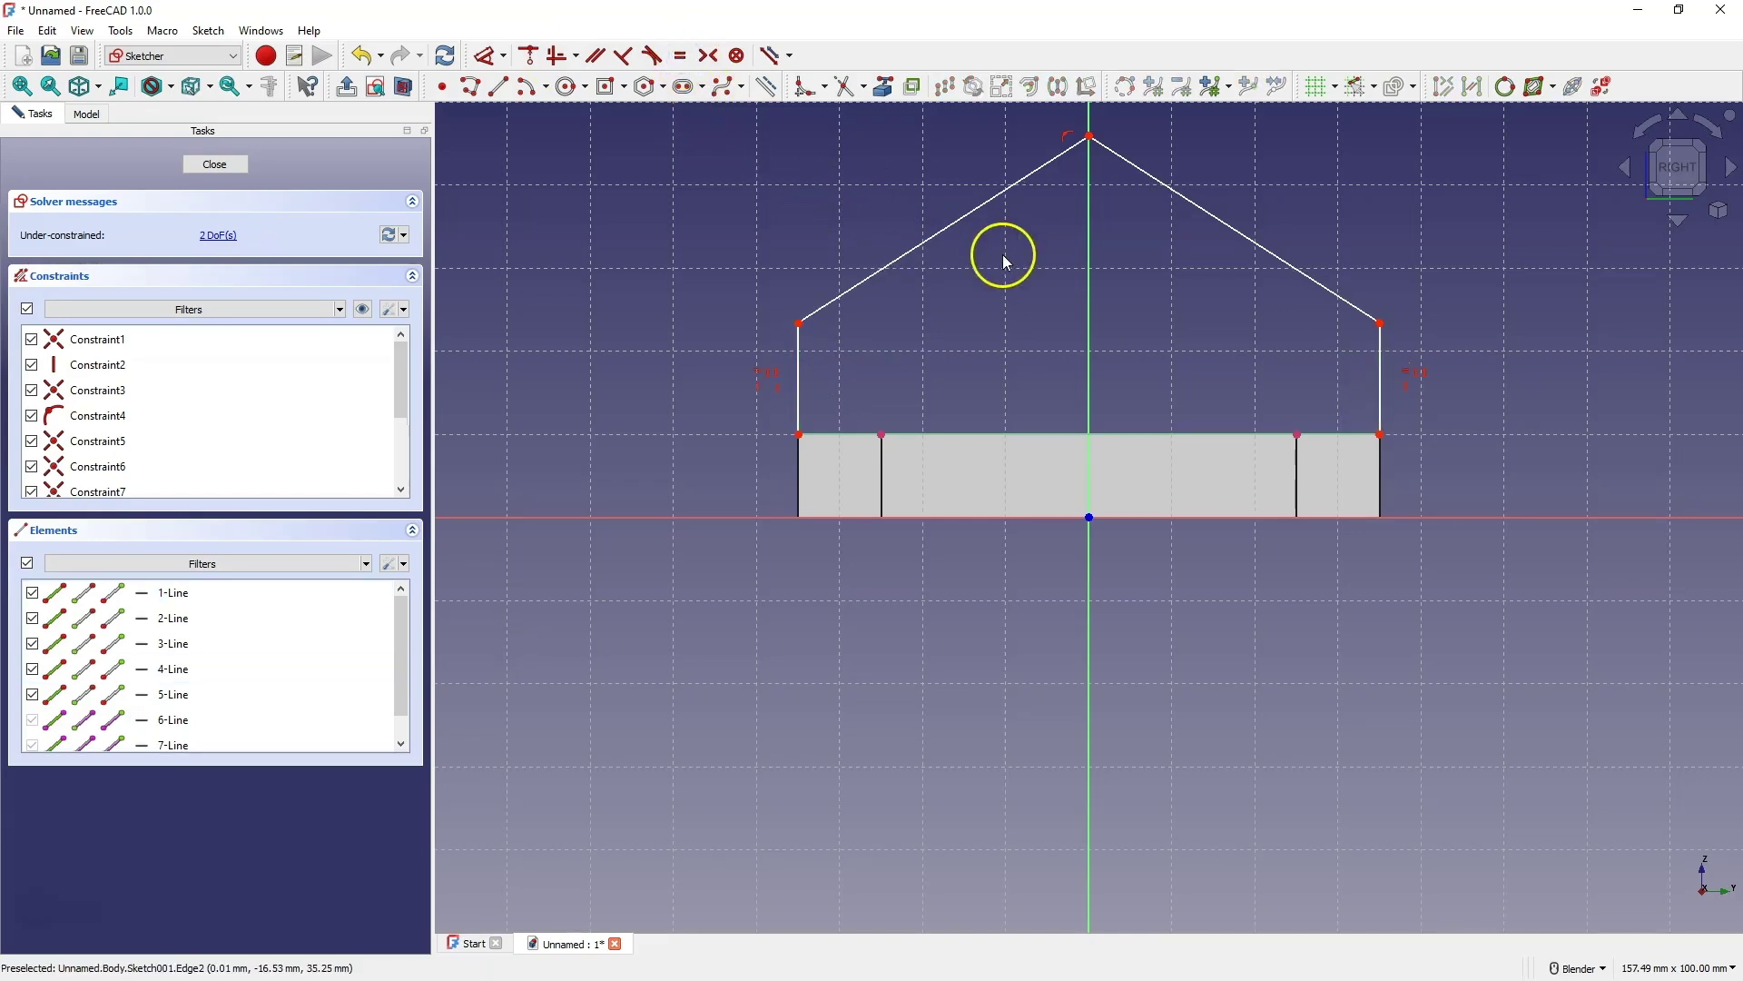
Dimension the profile's left upright side to 10 mm.
{"action": "left_click", "coordinate": [801, 376]}
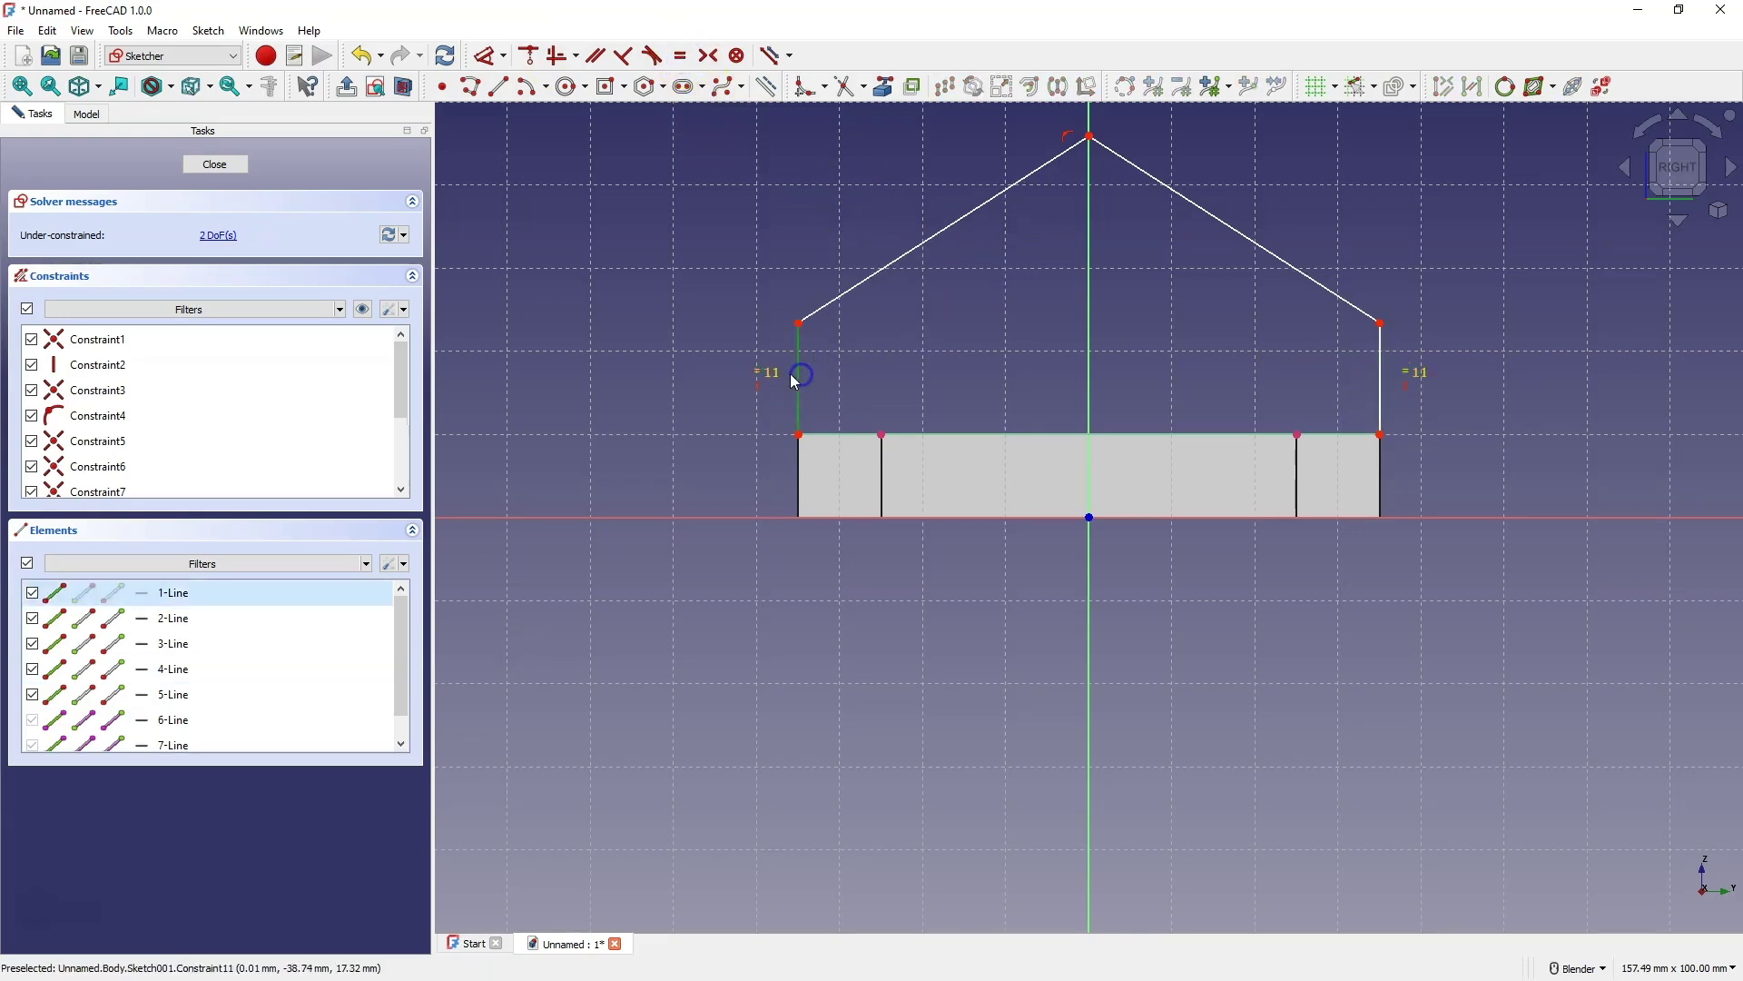
{"action": "left_click", "coordinate": [490, 55]}
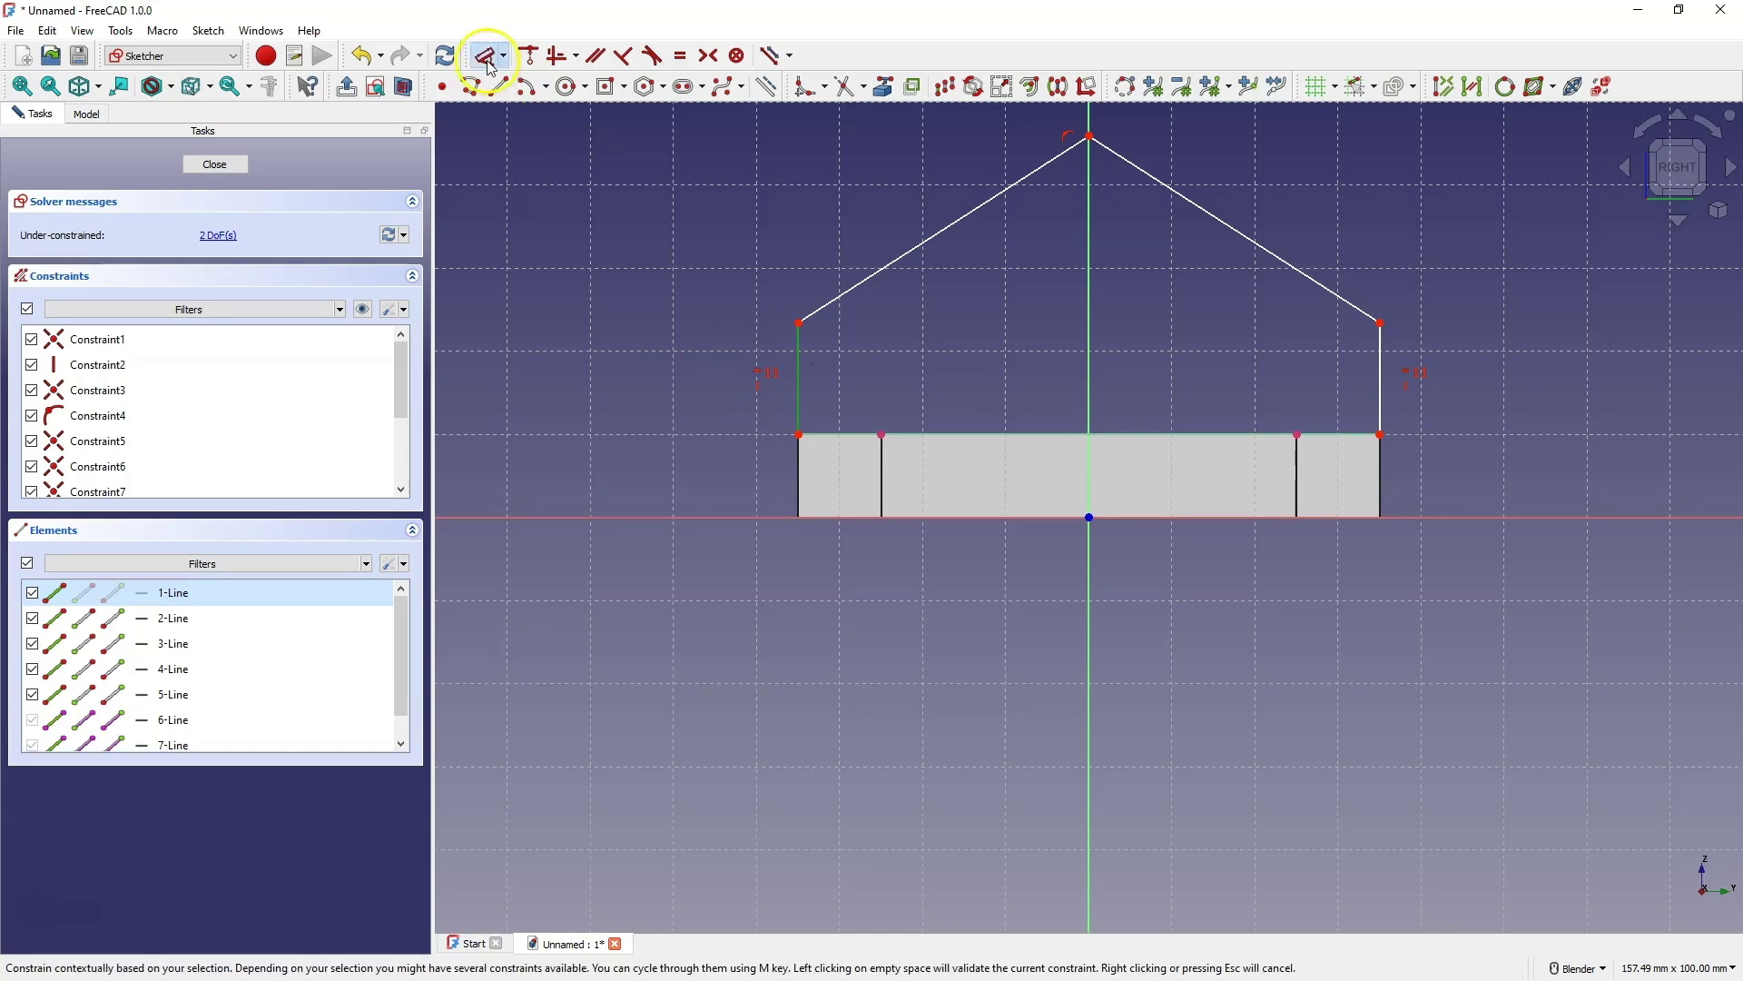
{"action": "double_click", "coordinate": [676, 374]}
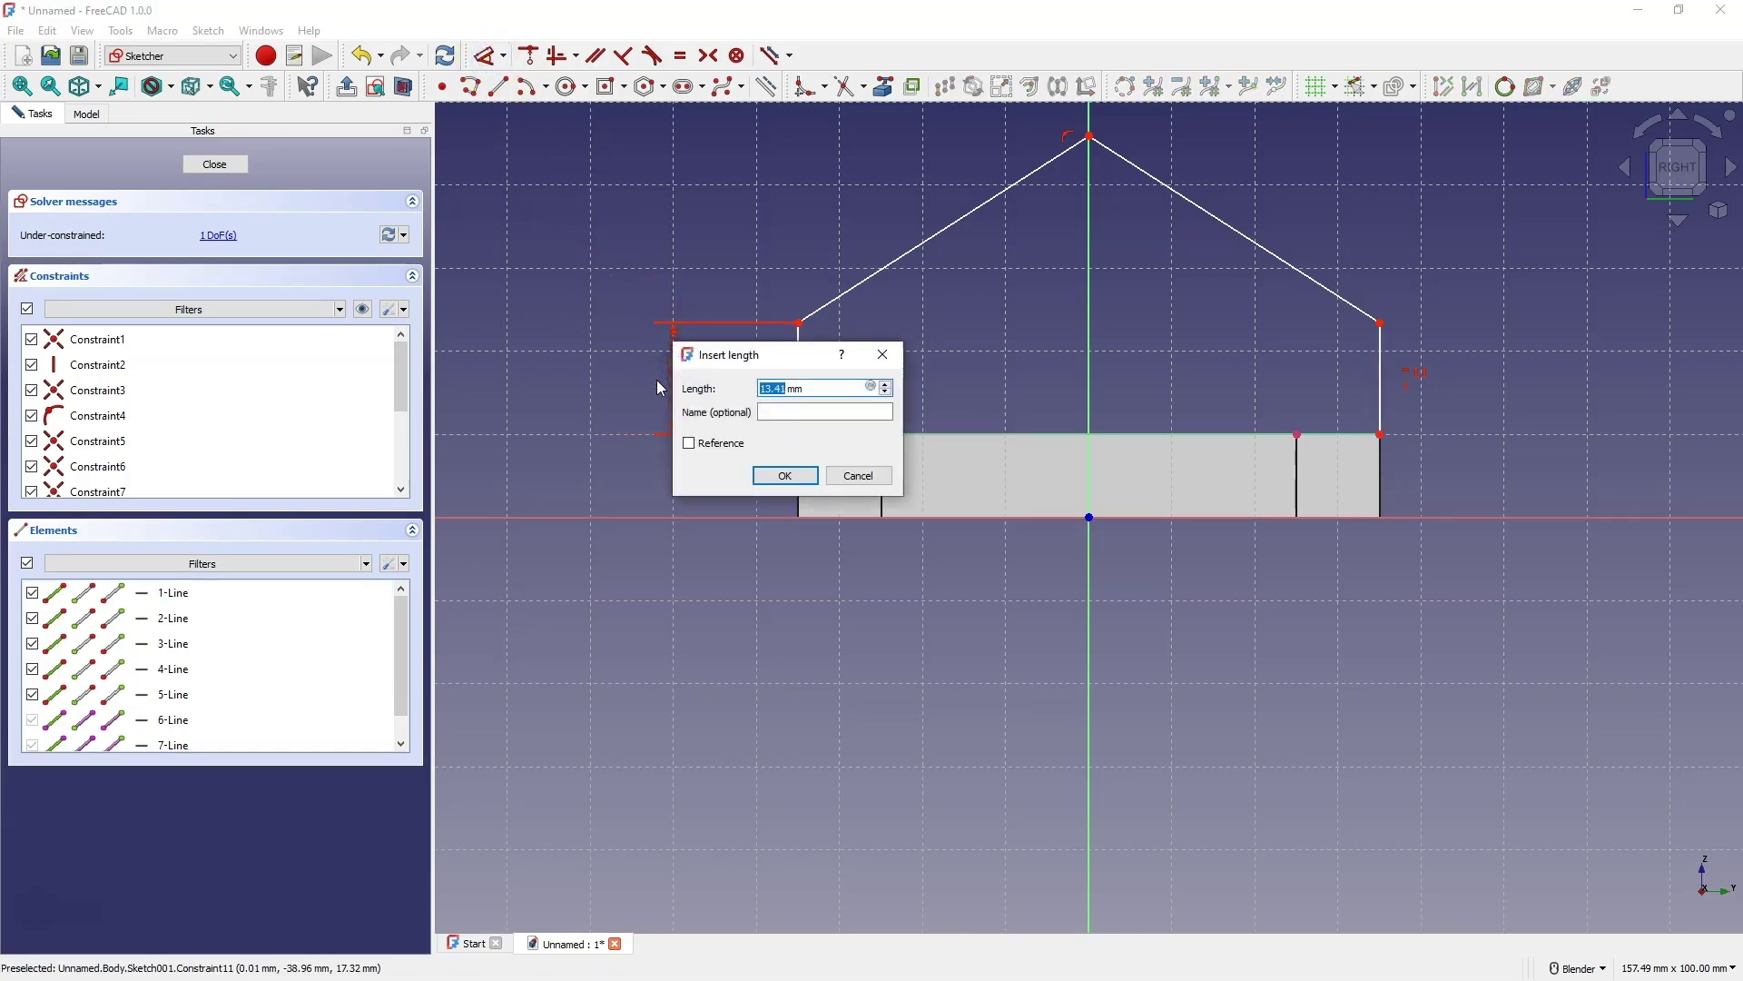
{"action": "type", "text": "10"}
{"action": "key", "text": "Return"}
Dimension the profile's apex to 60 mm vertically above the origin.
{"action": "left_click", "coordinate": [1089, 136]}
{"action": "left_click", "coordinate": [1088, 274]}
{"action": "left_click_drag", "start_coordinate": [1089, 274], "coordinate": [1540, 345]}
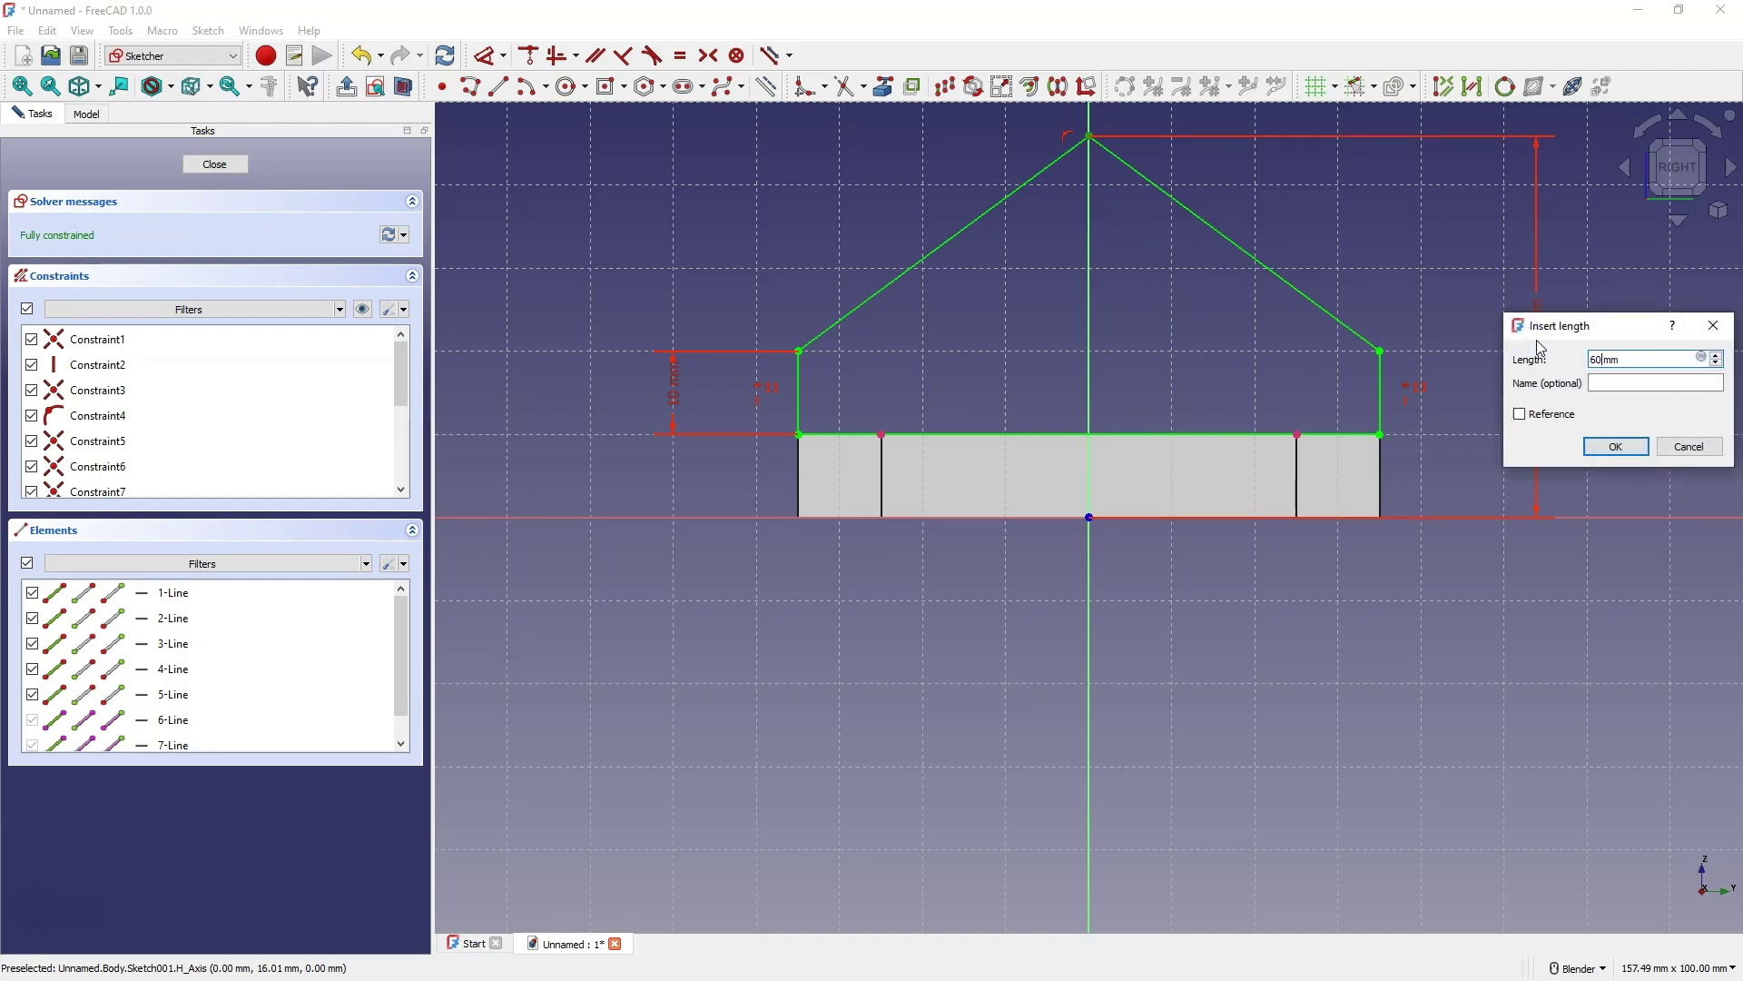
{"action": "key", "text": "Return"}
{"action": "scroll", "coordinate": [1334, 459], "scroll_direction": "down", "scroll_amount": 2}
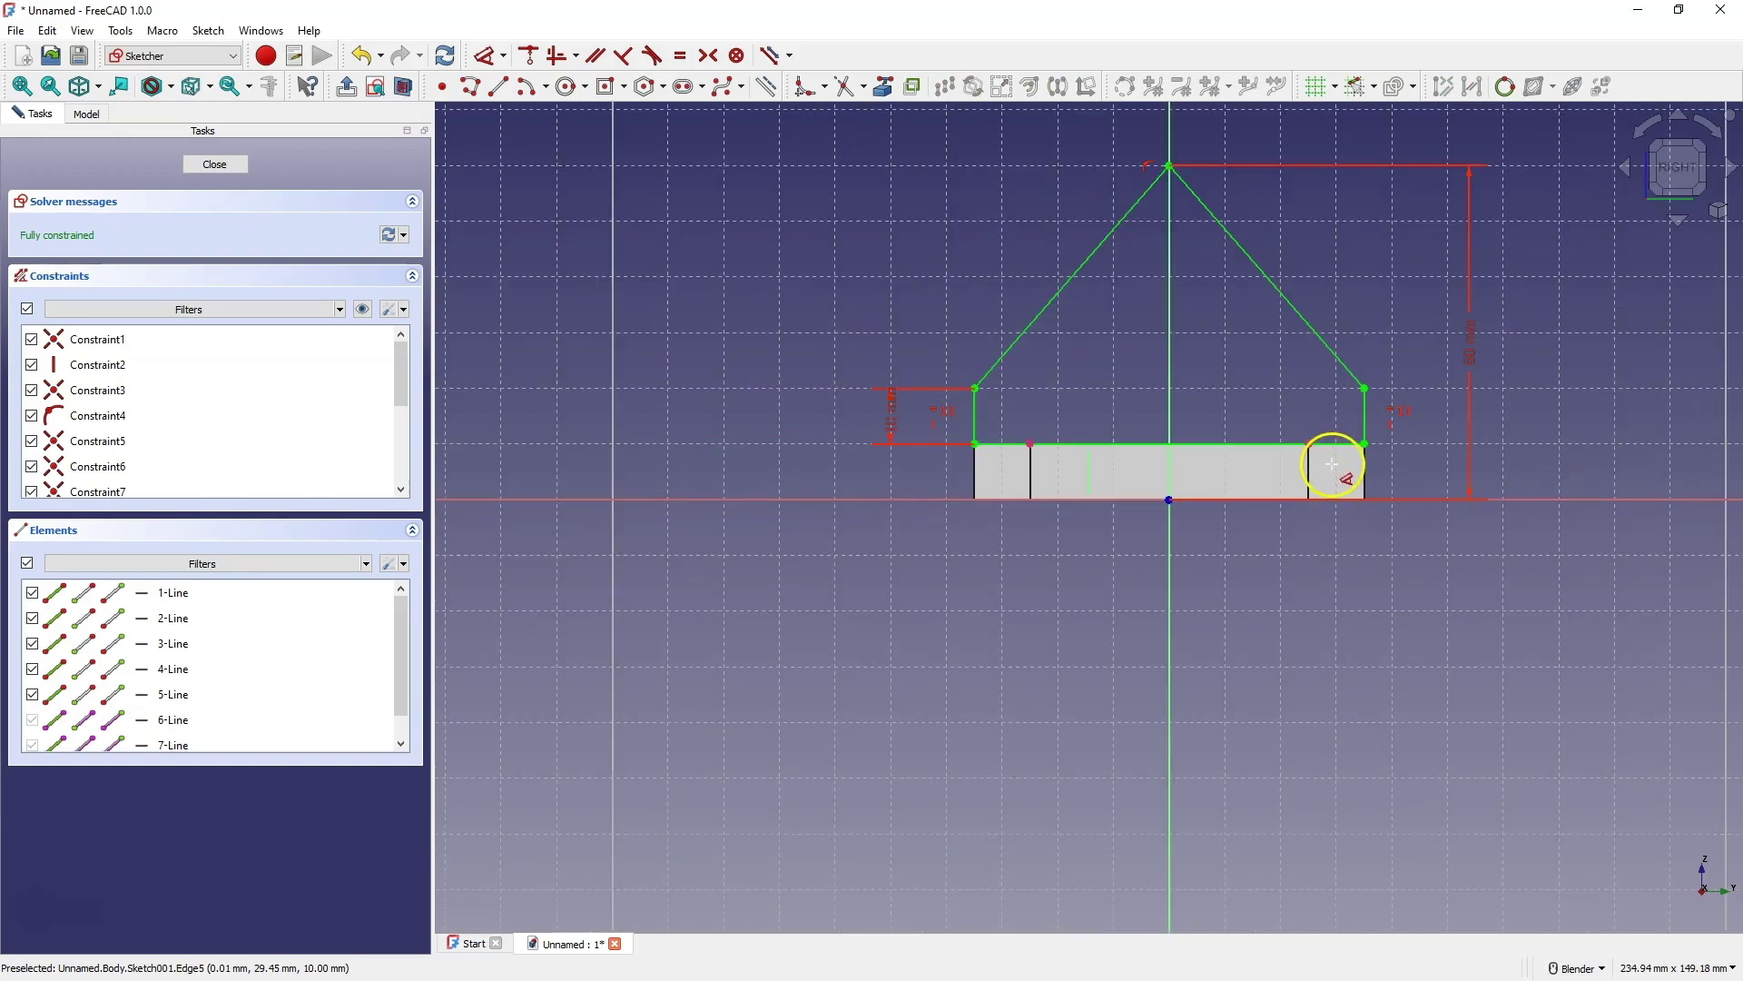
Finish the rib sketch and pad it 10 mm, symmetric to the sketch plane.
{"action": "left_click", "coordinate": [241, 169]}
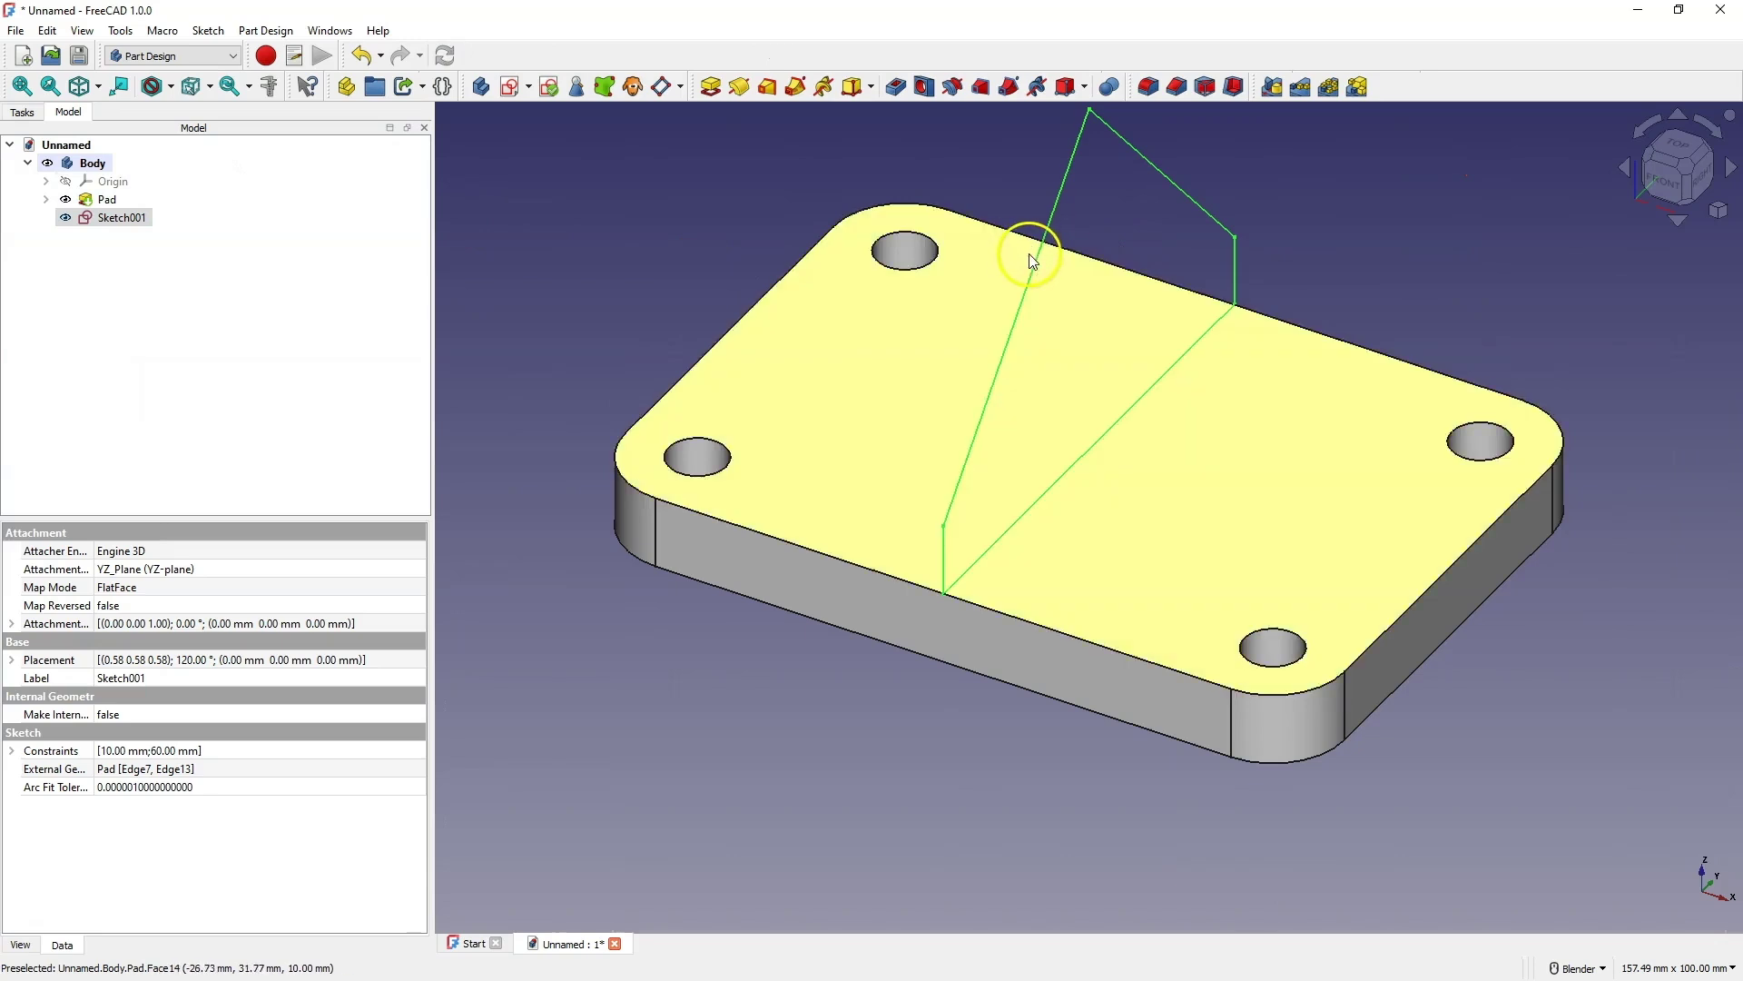
{"action": "left_click", "coordinate": [712, 86]}
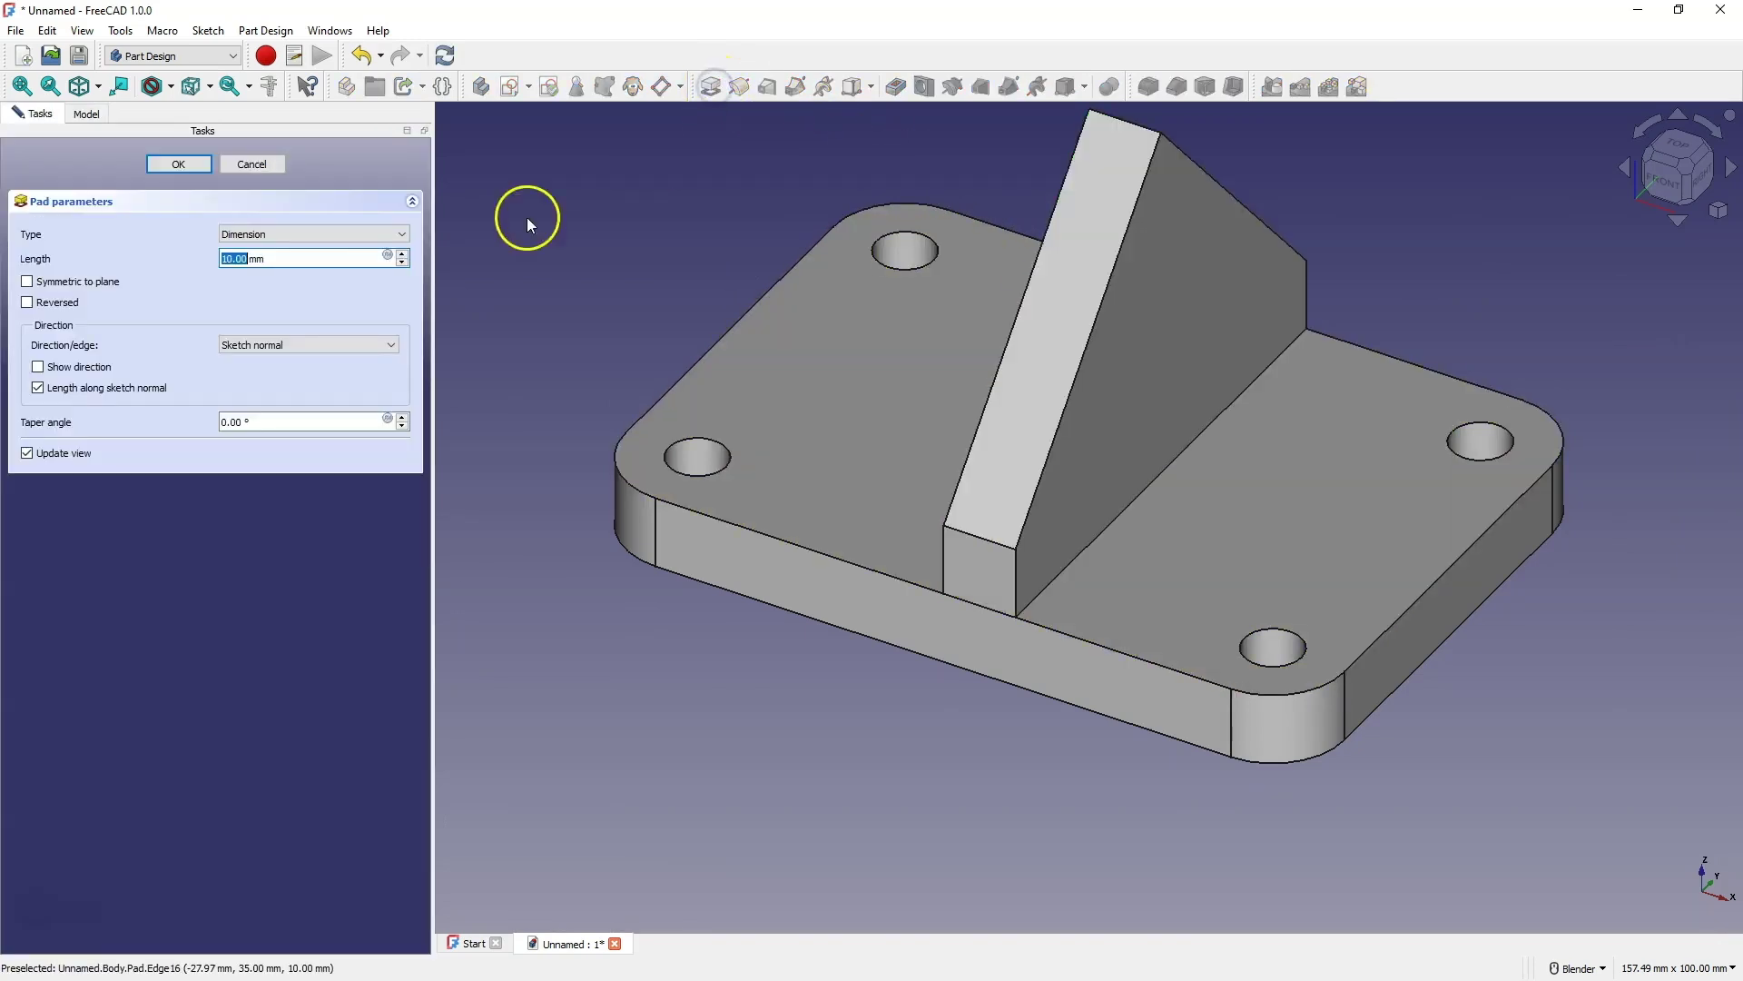
{"action": "left_click", "coordinate": [28, 283]}
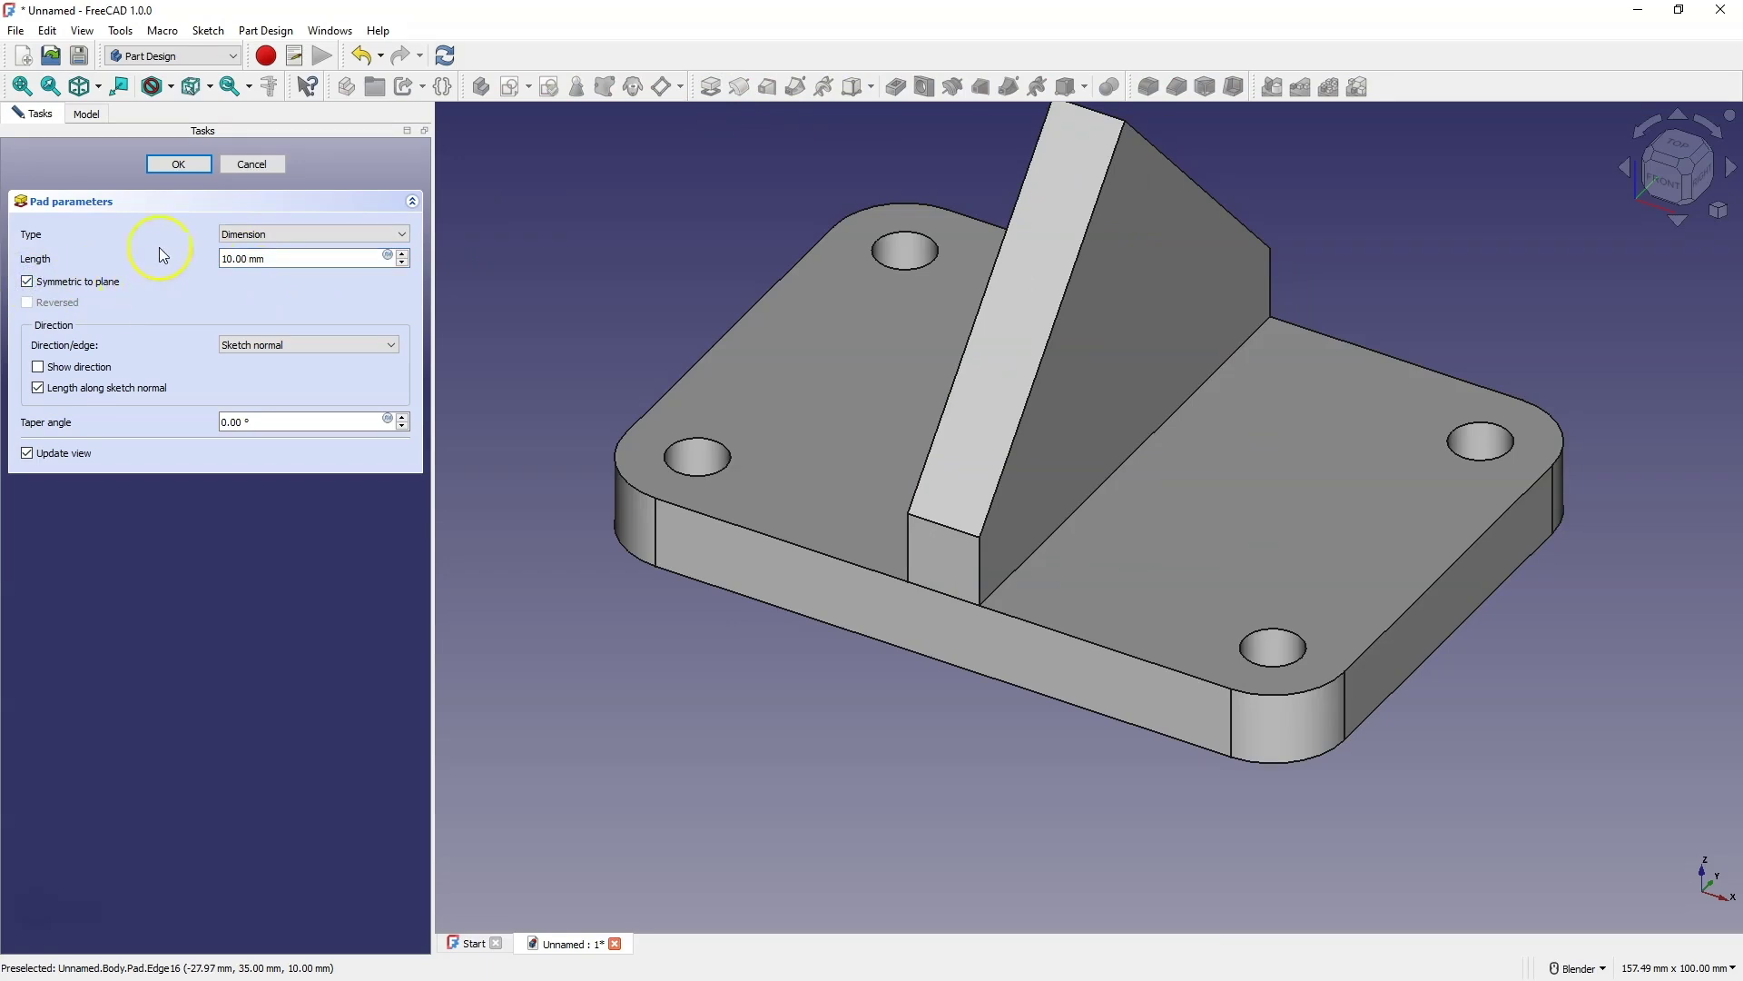
{"action": "left_click", "coordinate": [183, 164]}
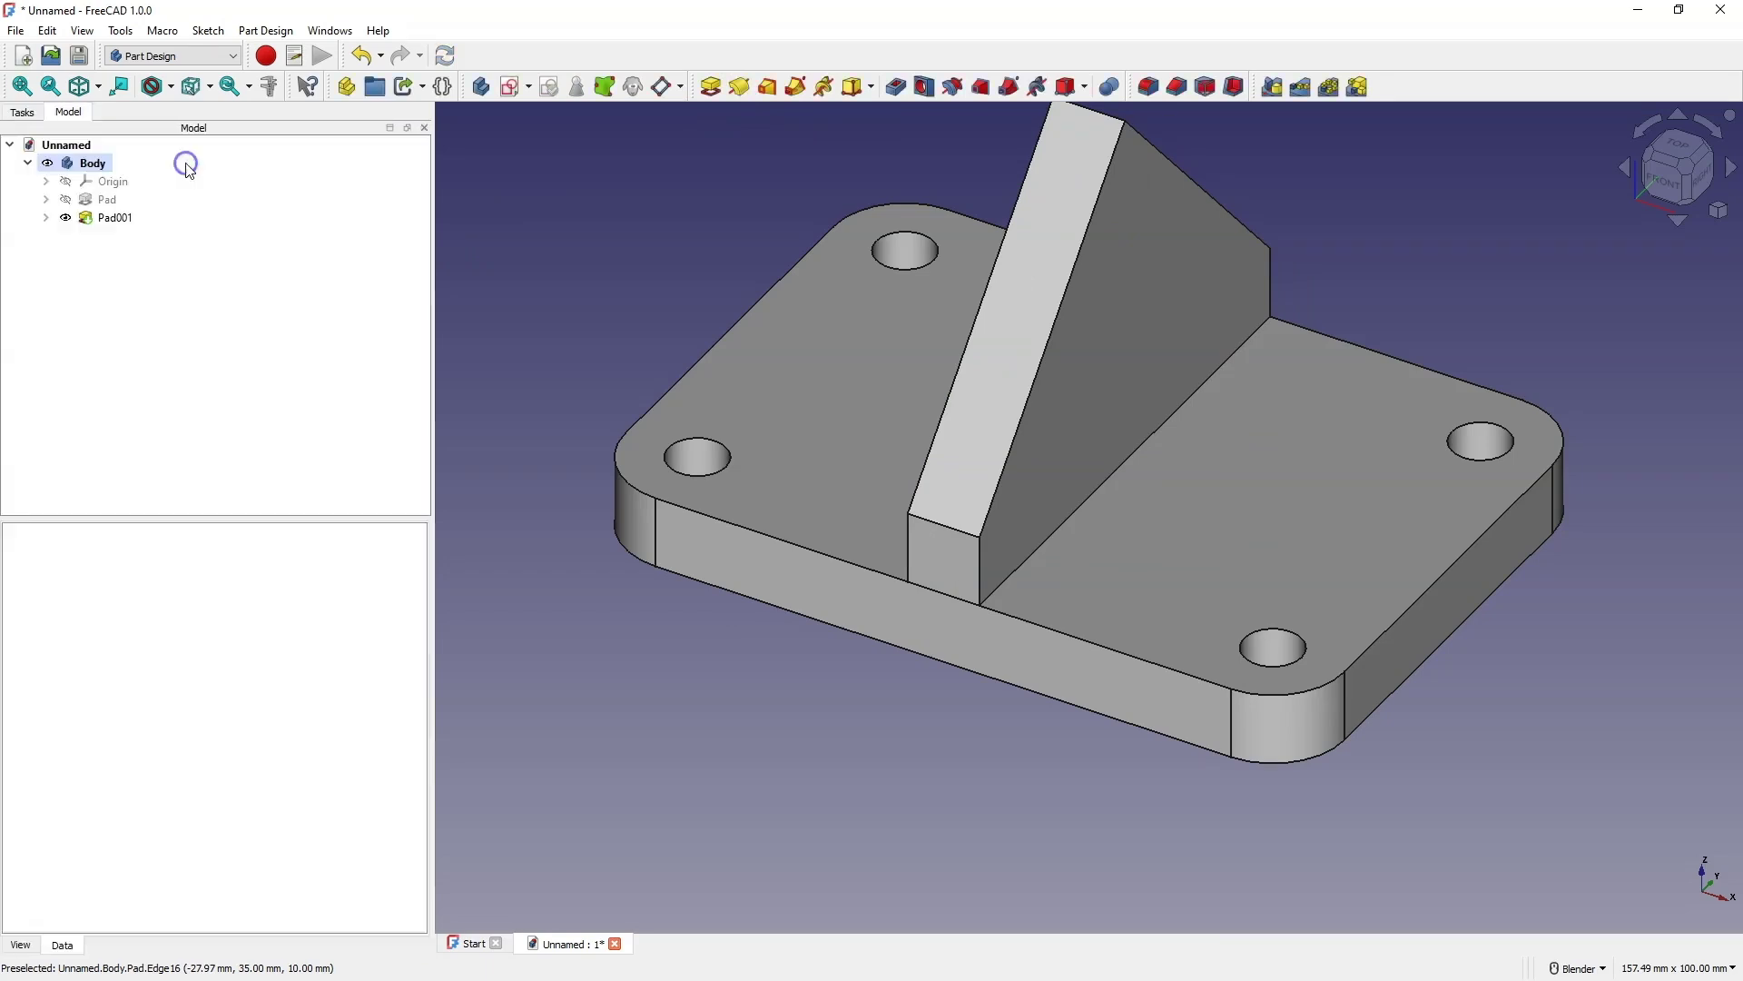
Start a sketch on the YZ-plane and reference the rib's right sloped edge as external geometry.
{"action": "left_click", "coordinate": [512, 87]}
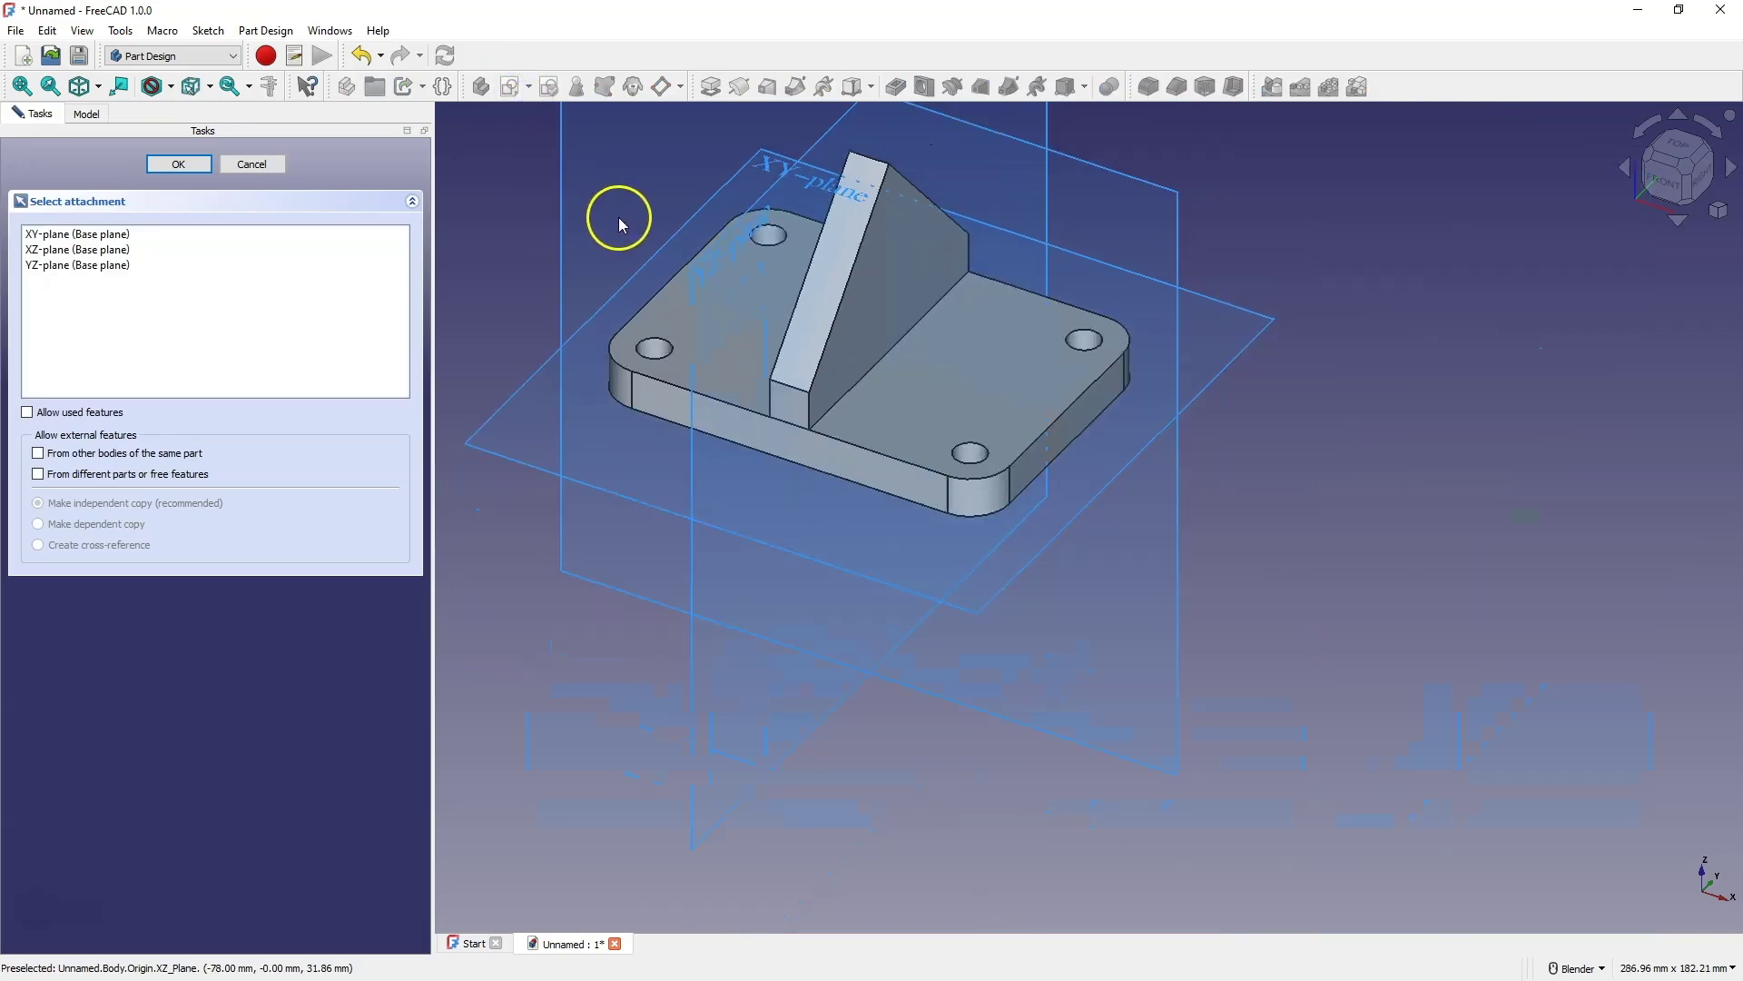
{"action": "left_click", "coordinate": [707, 268]}
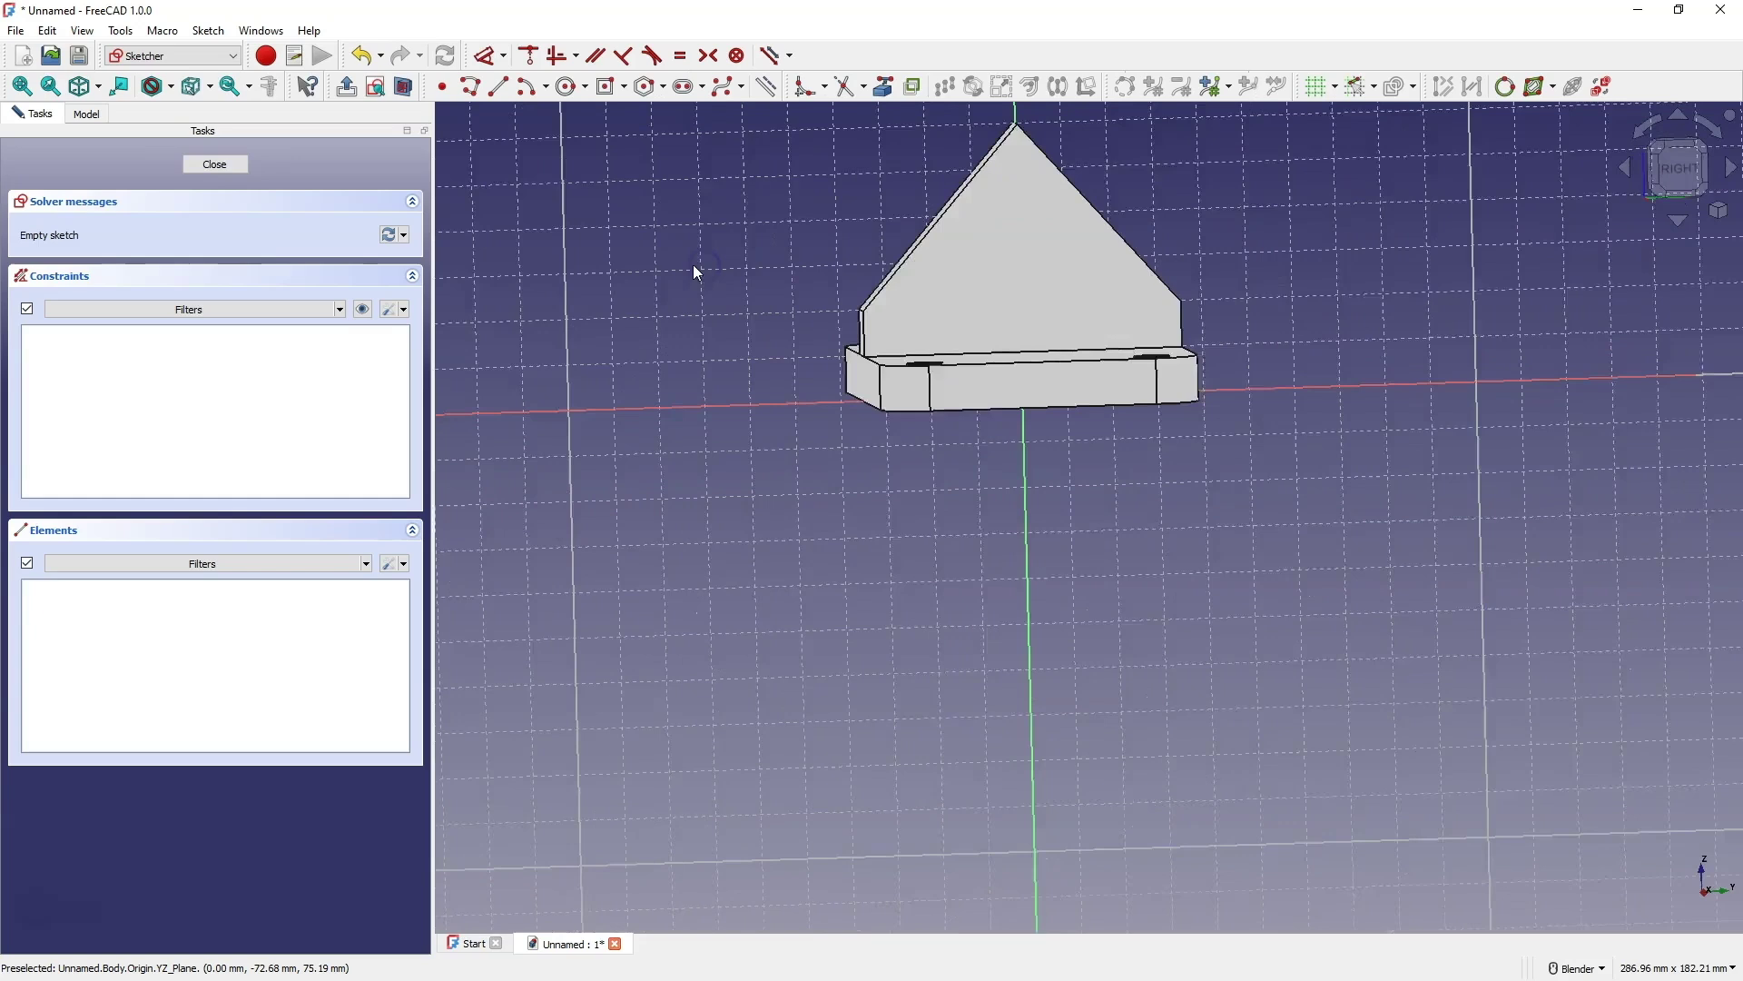
{"action": "left_click", "coordinate": [880, 93]}
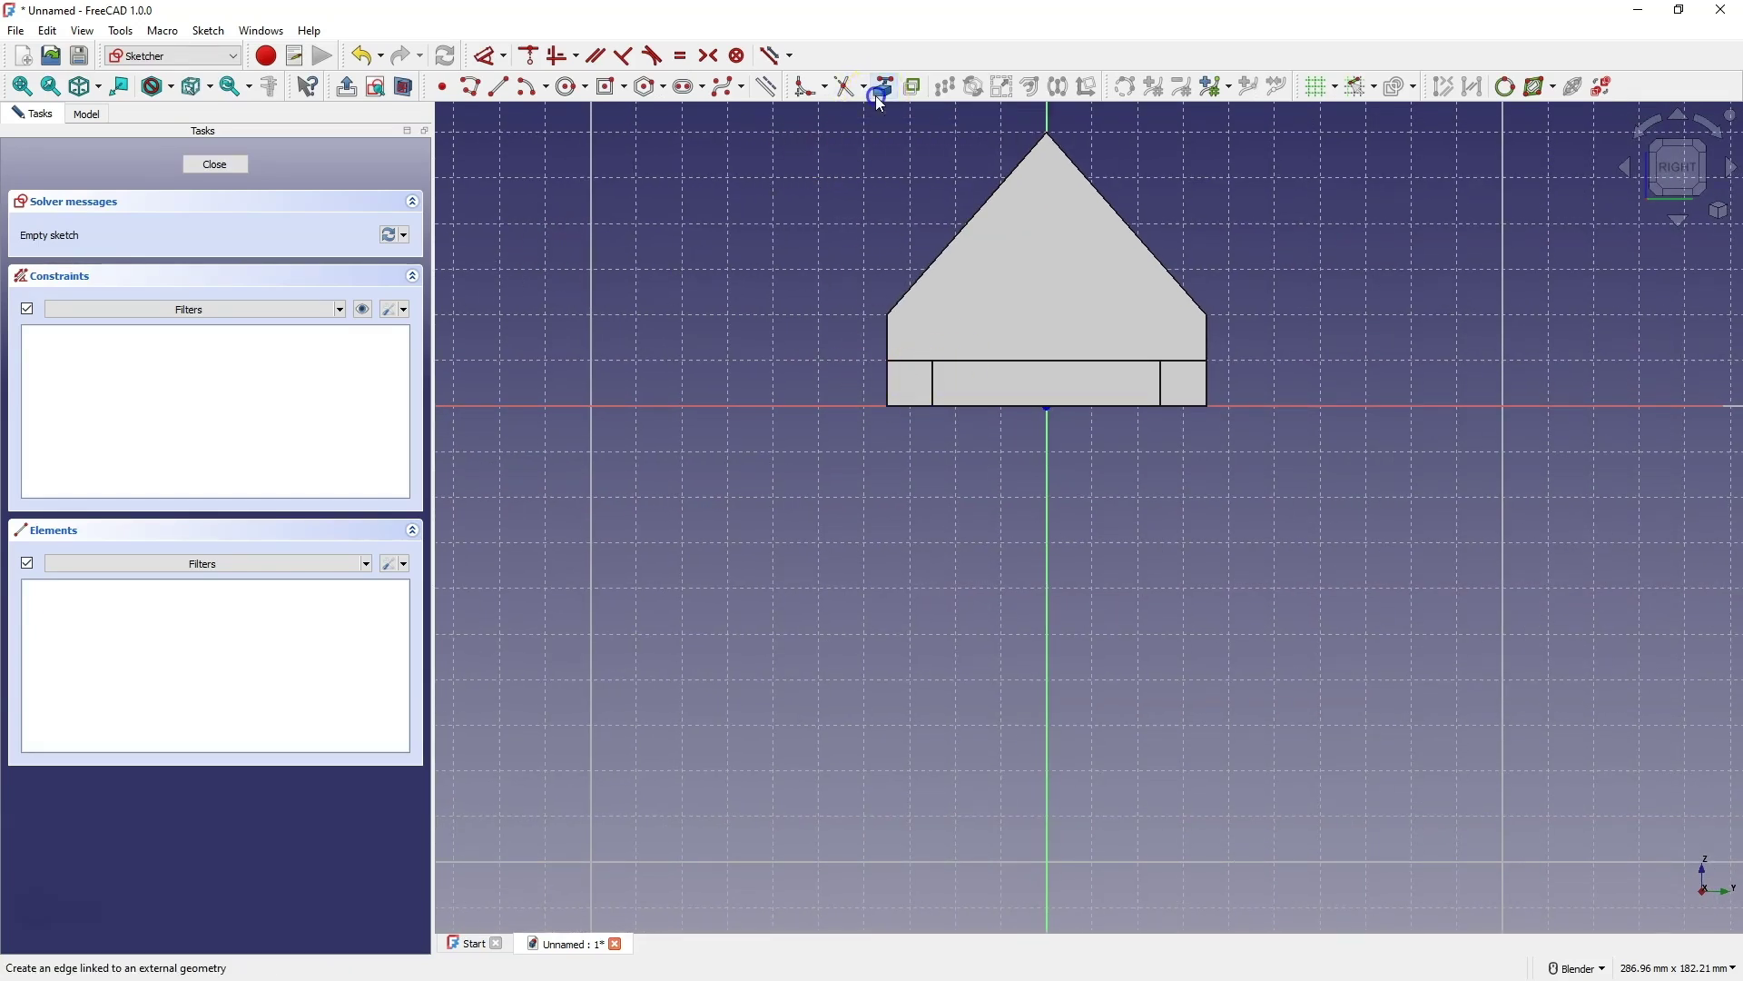
{"action": "left_click", "coordinate": [1074, 163]}
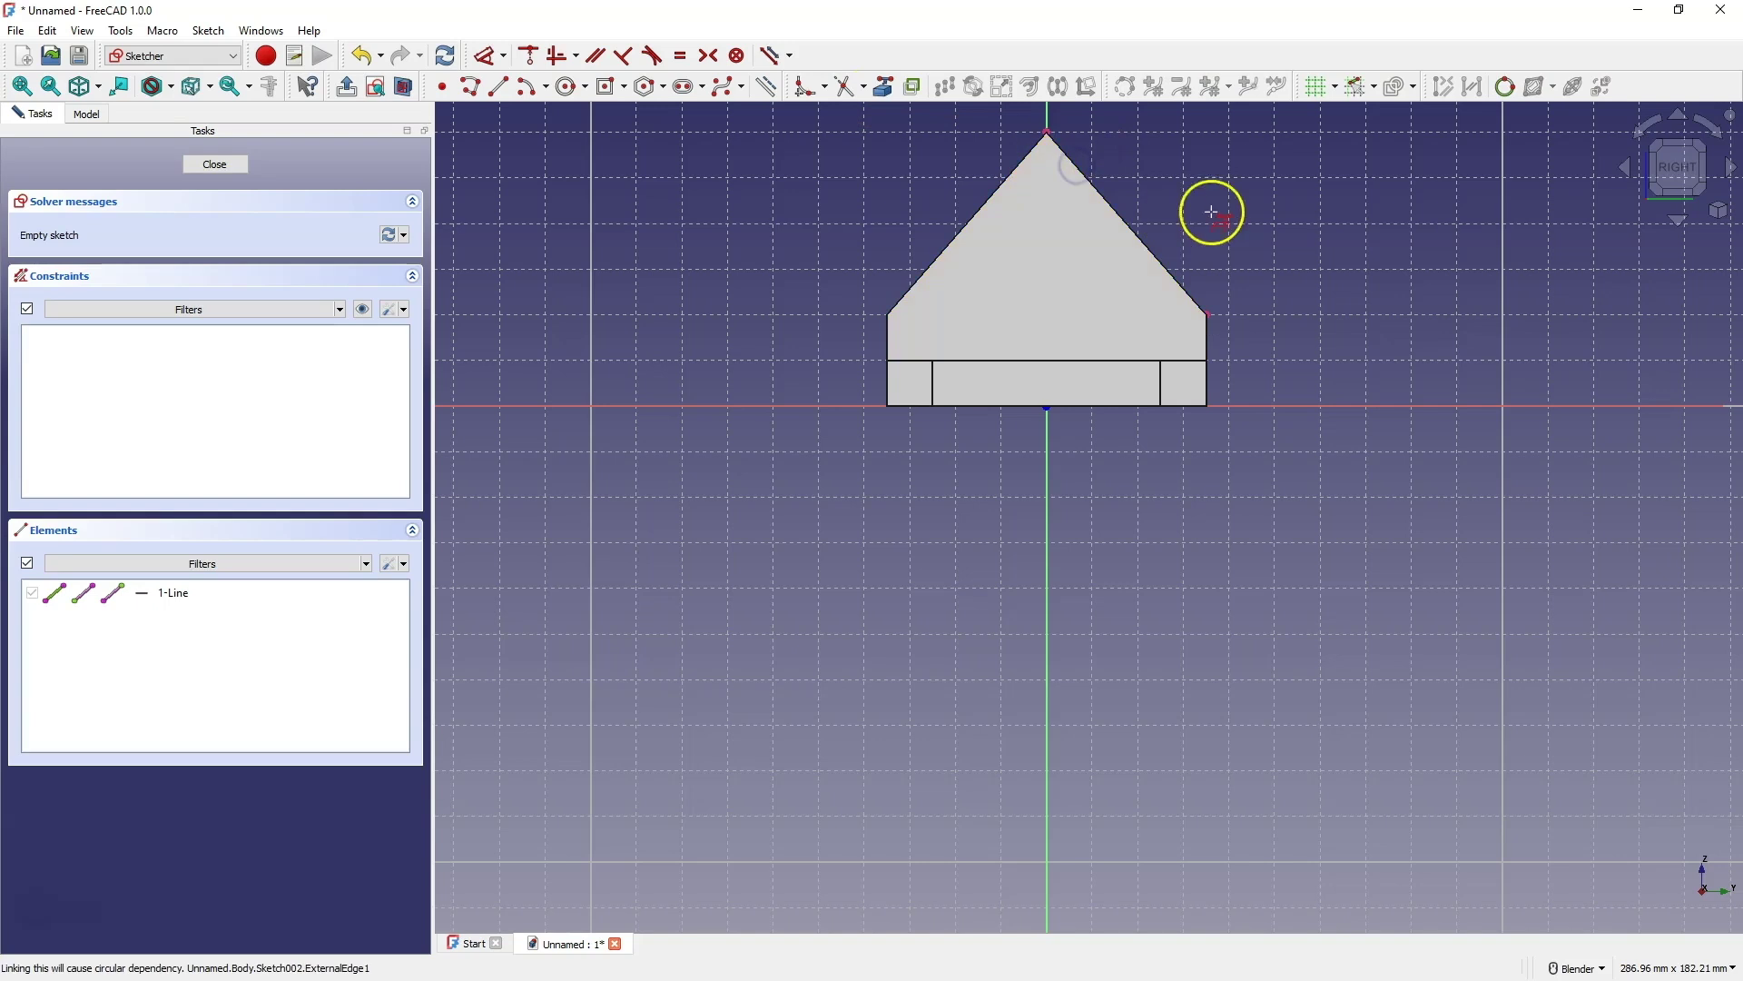
{"action": "key", "text": "Escape"}
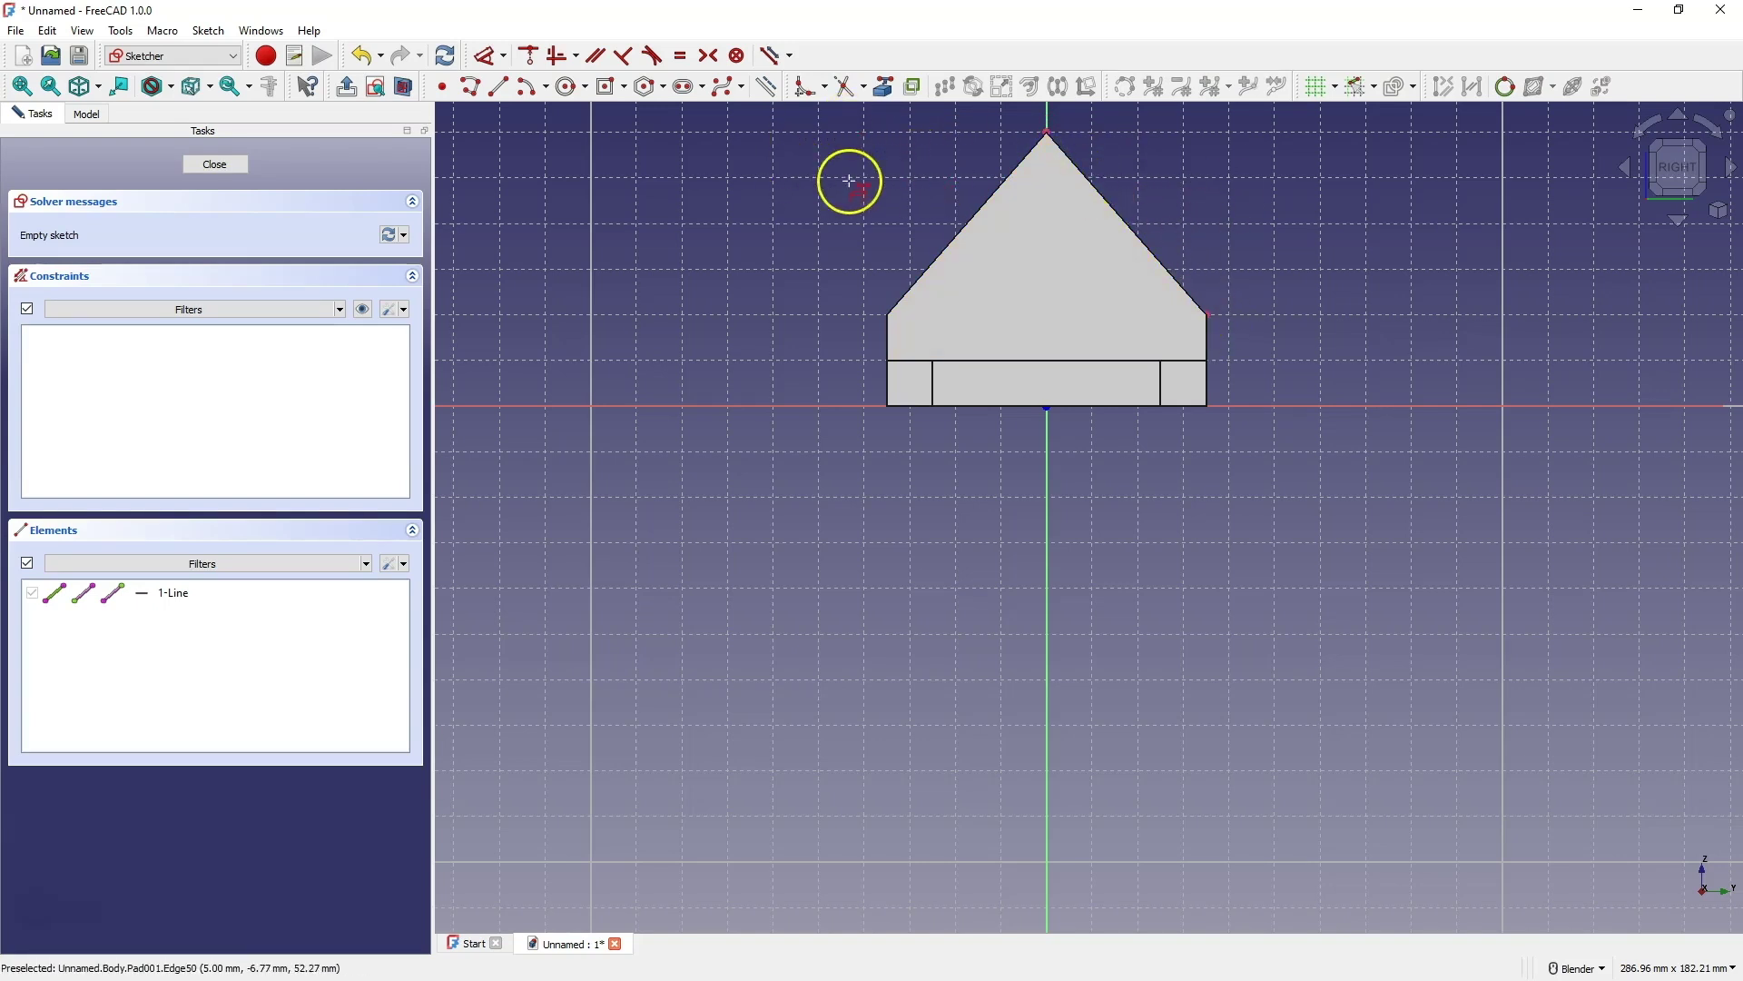
{"action": "right_click", "coordinate": [881, 113]}
Draw a circle with a 50 mm diameter centred on the rib's apex.
{"action": "left_click", "coordinate": [567, 86]}
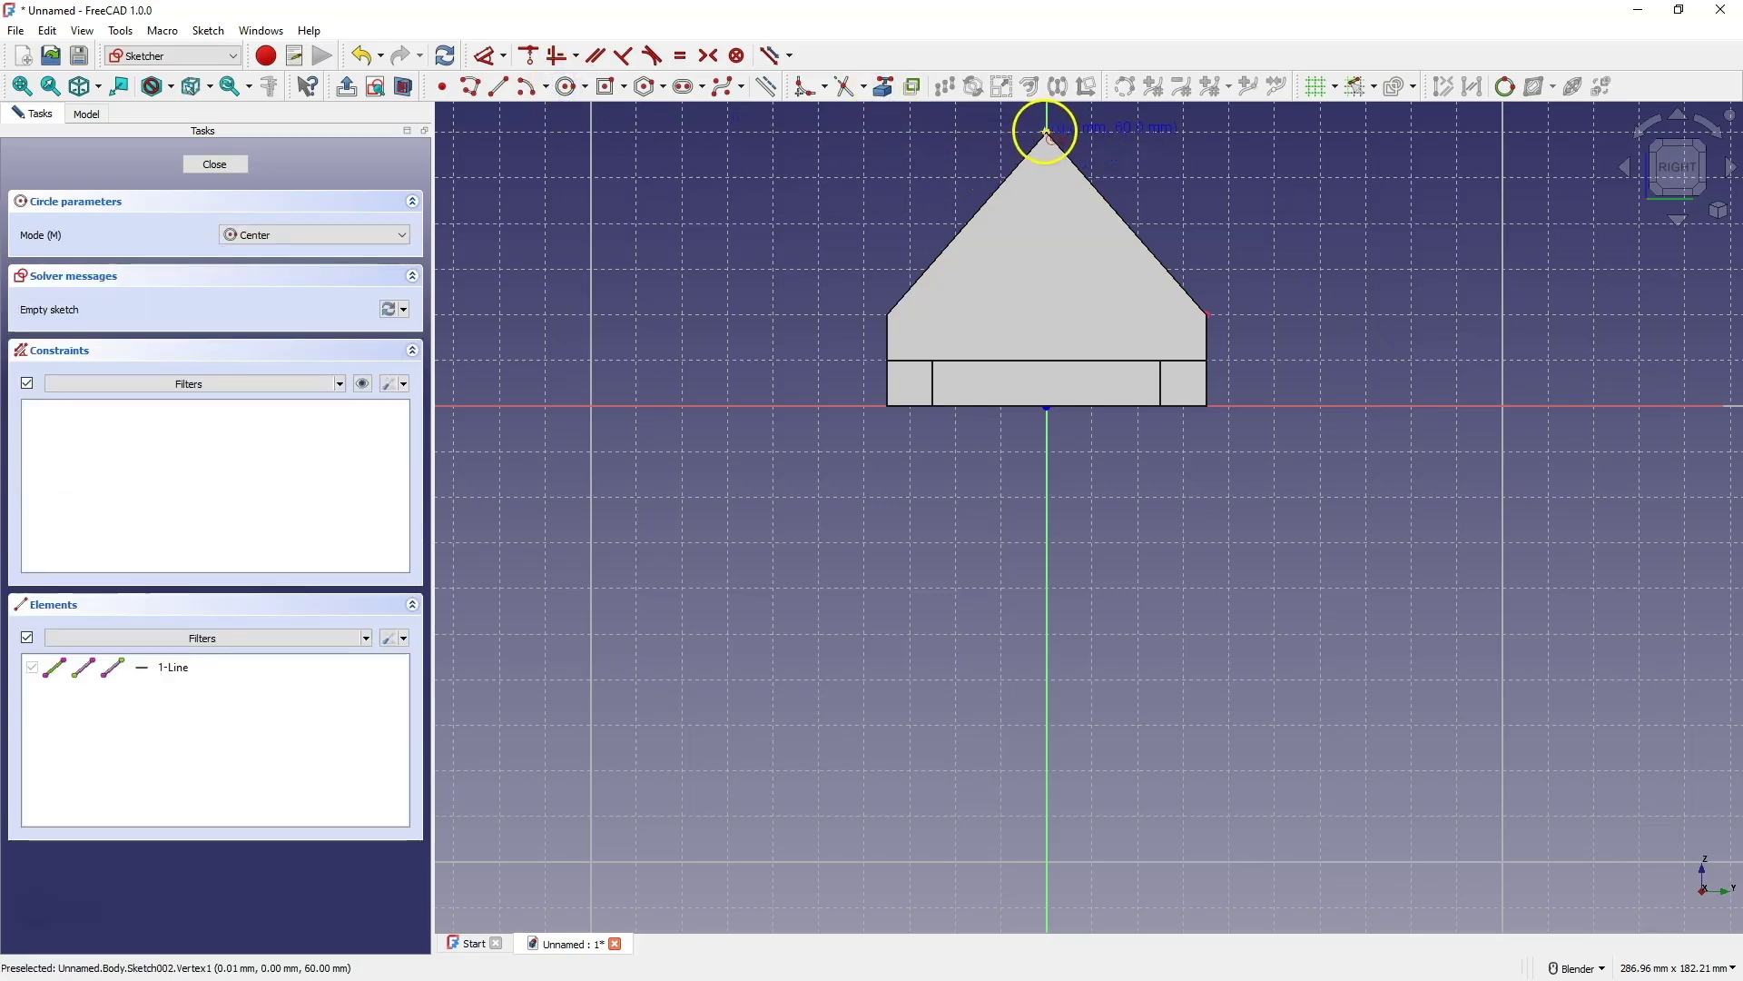
{"action": "scroll", "coordinate": [1044, 150], "scroll_direction": "down", "scroll_amount": 3}
{"action": "scroll", "coordinate": [1044, 160], "scroll_direction": "up", "scroll_amount": 8}
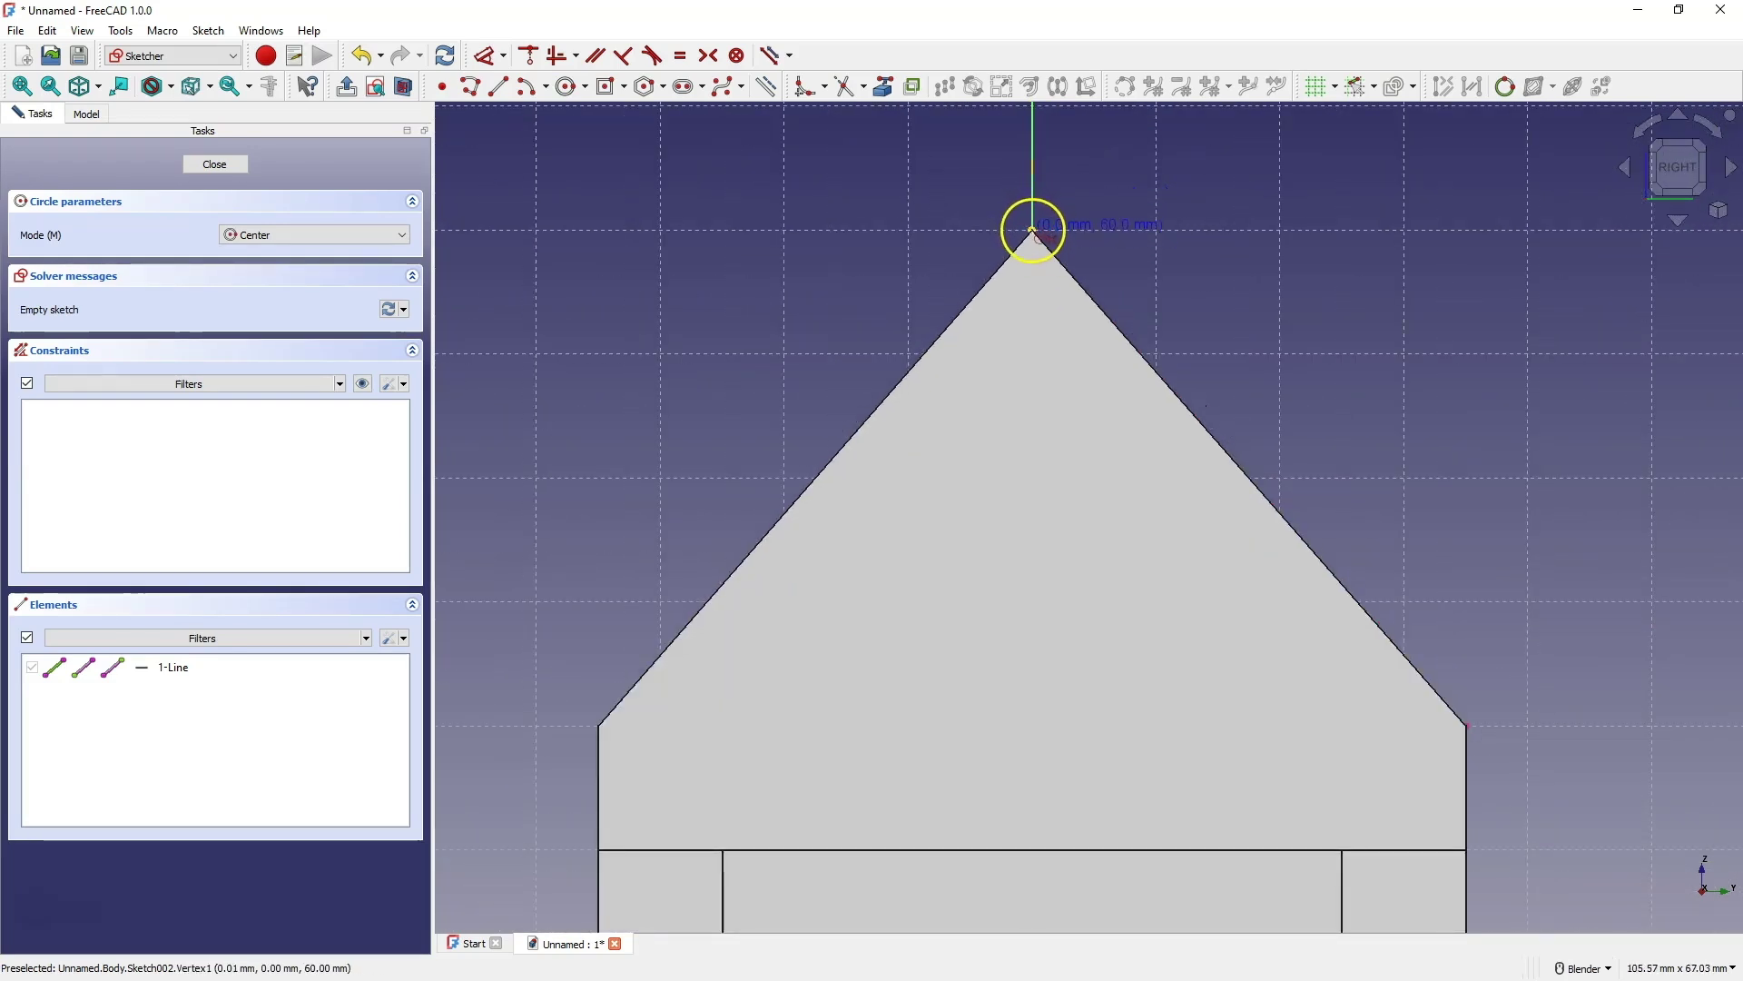
{"action": "left_click", "coordinate": [1032, 230]}
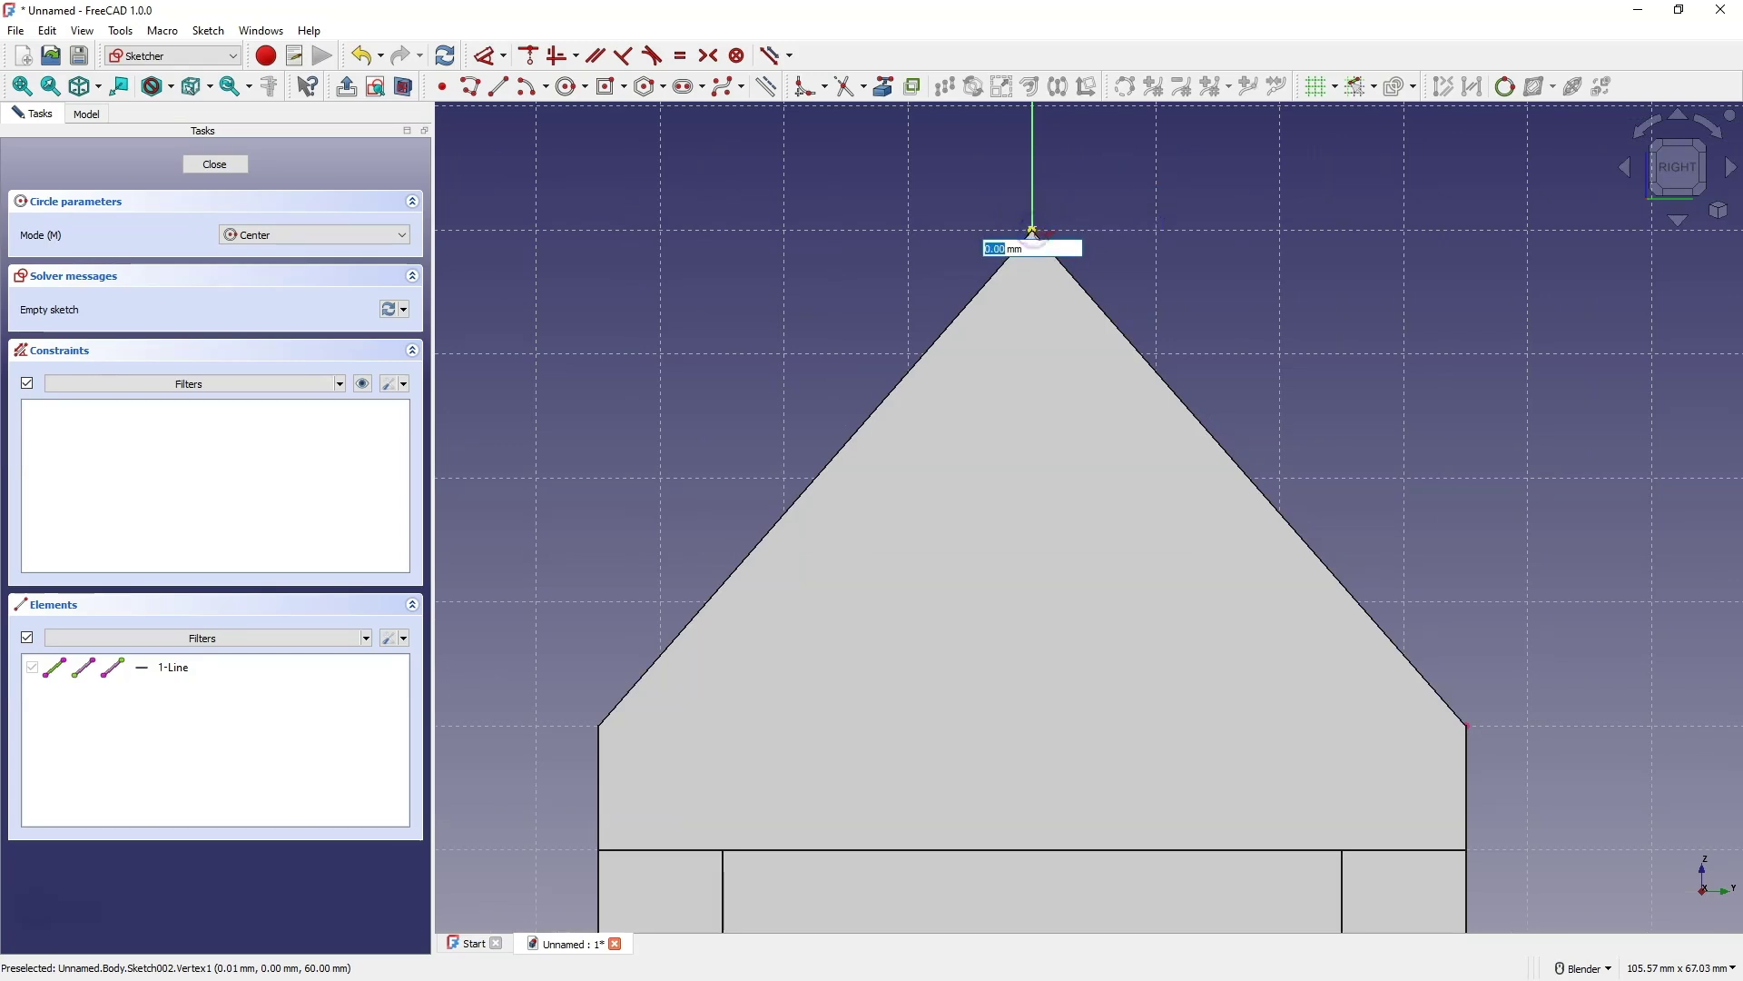
{"action": "scroll", "coordinate": [1251, 427], "scroll_direction": "down", "scroll_amount": 2}
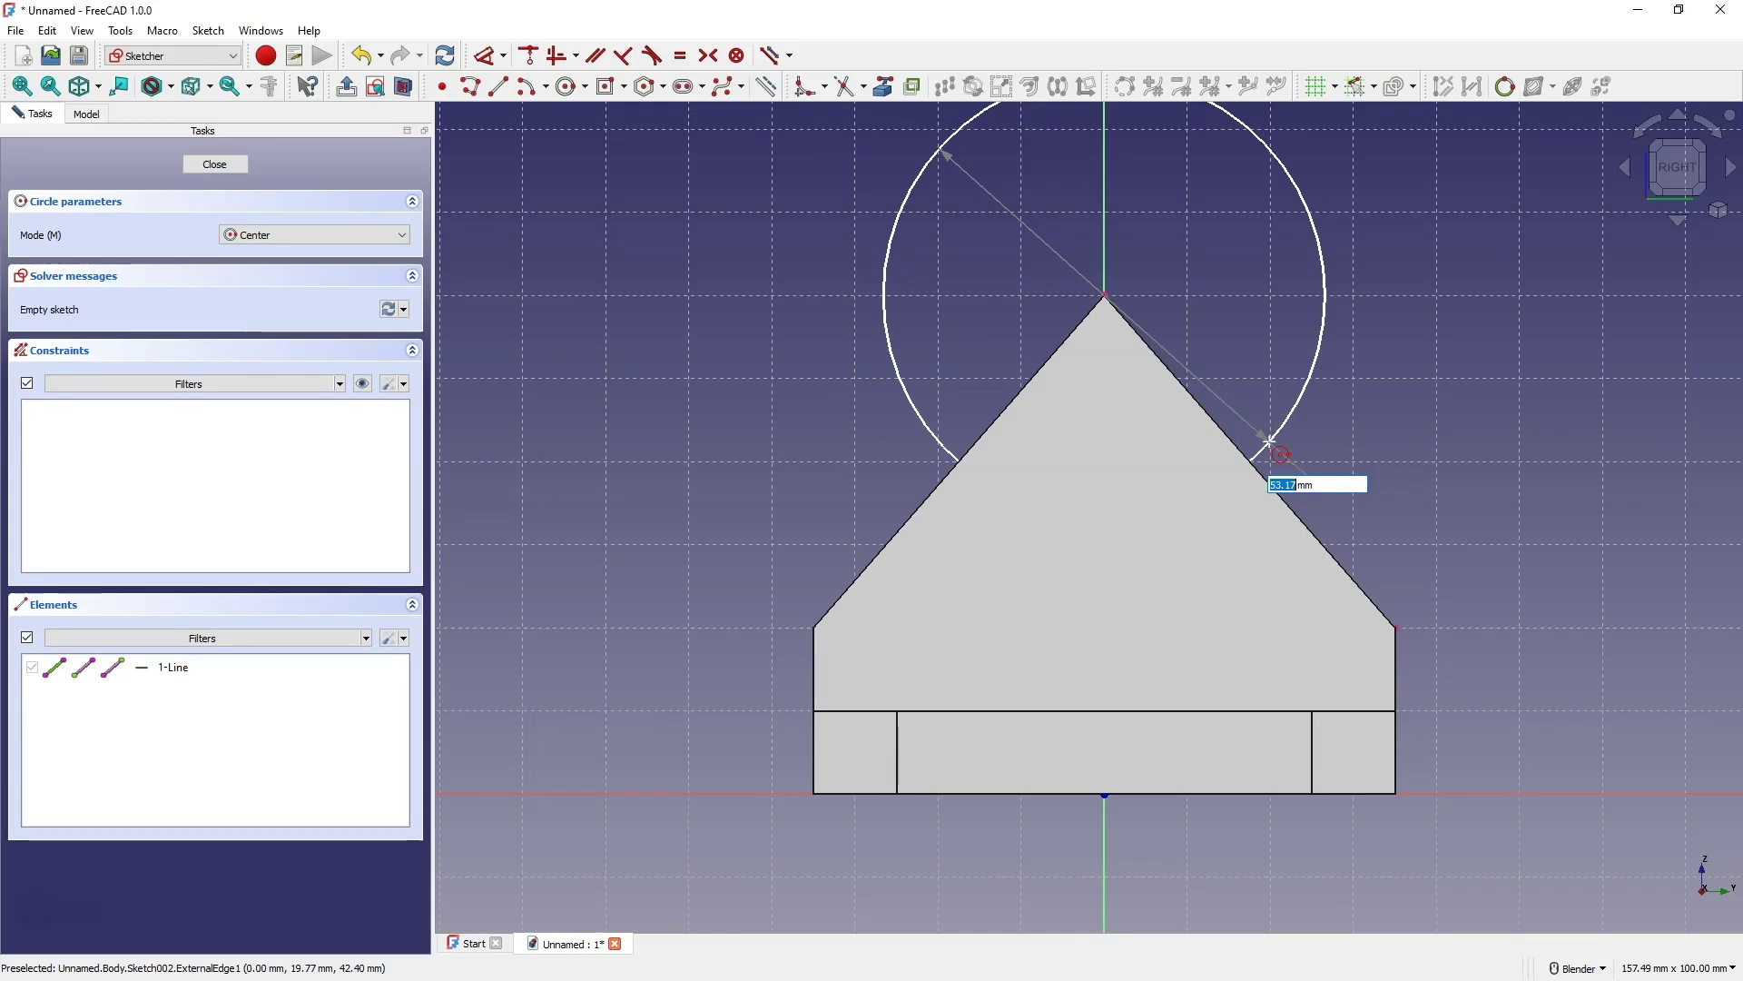
{"action": "type", "text": "50"}
{"action": "key", "text": "Return"}
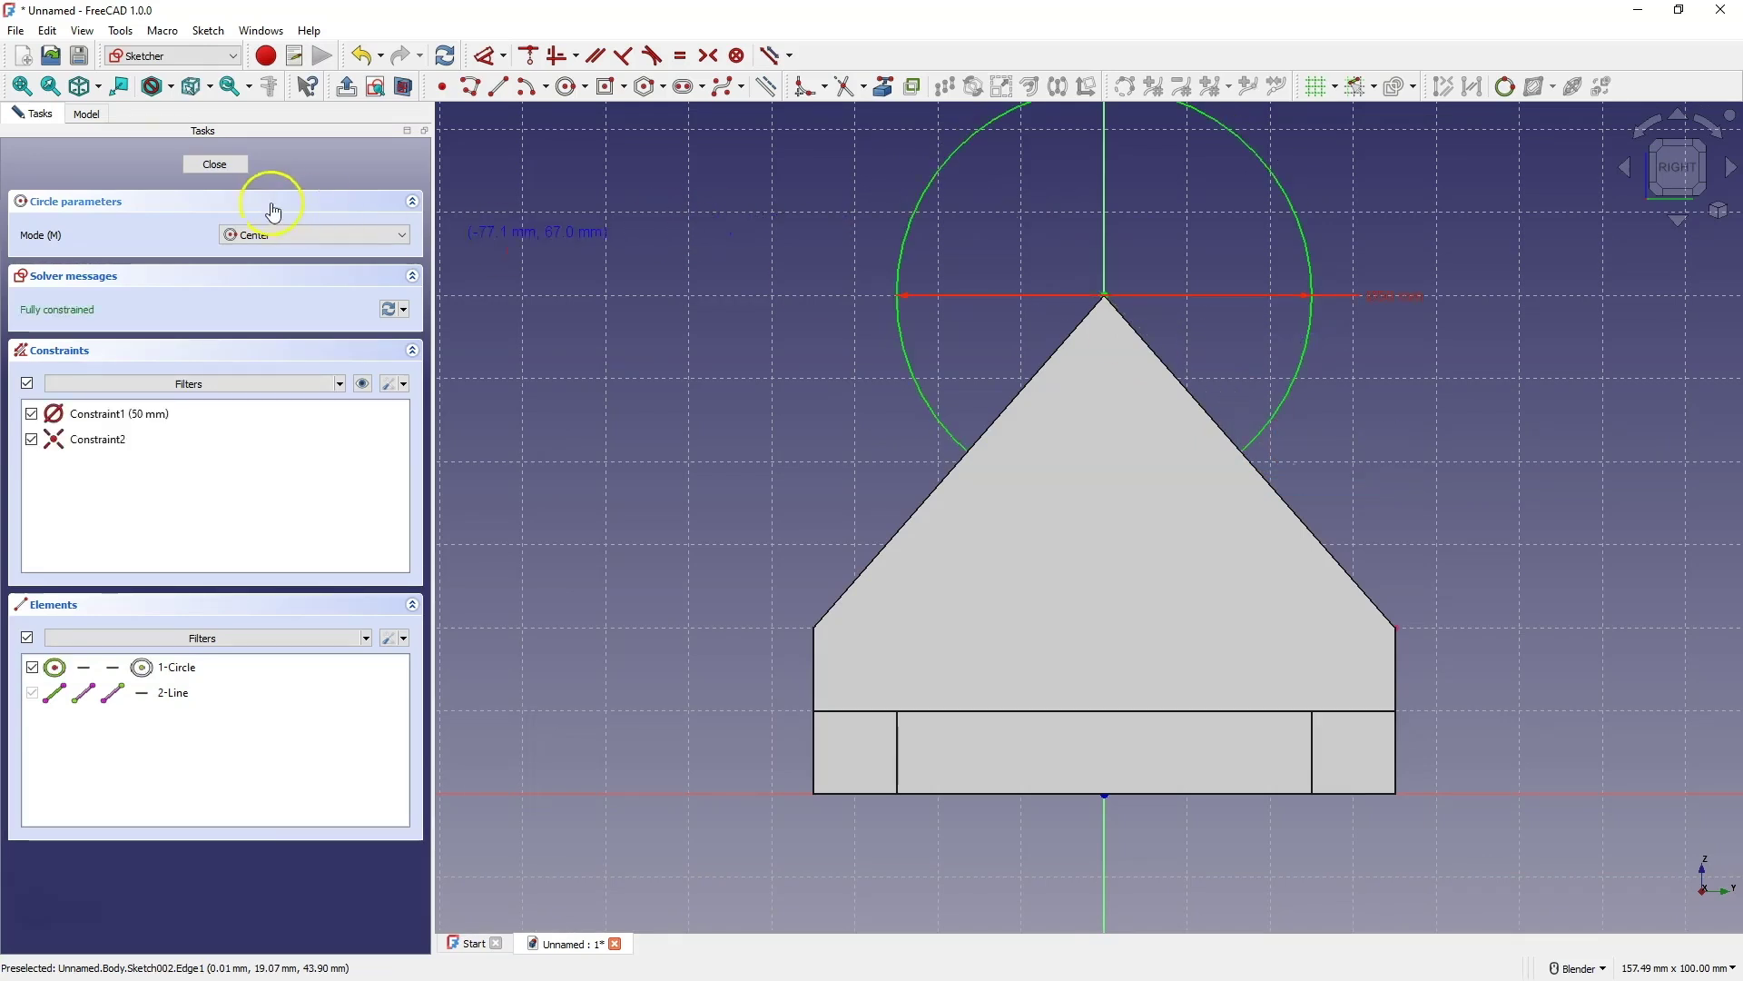
Finish the circle sketch and pad it symmetric to the sketch plane.
{"action": "left_click", "coordinate": [218, 164]}
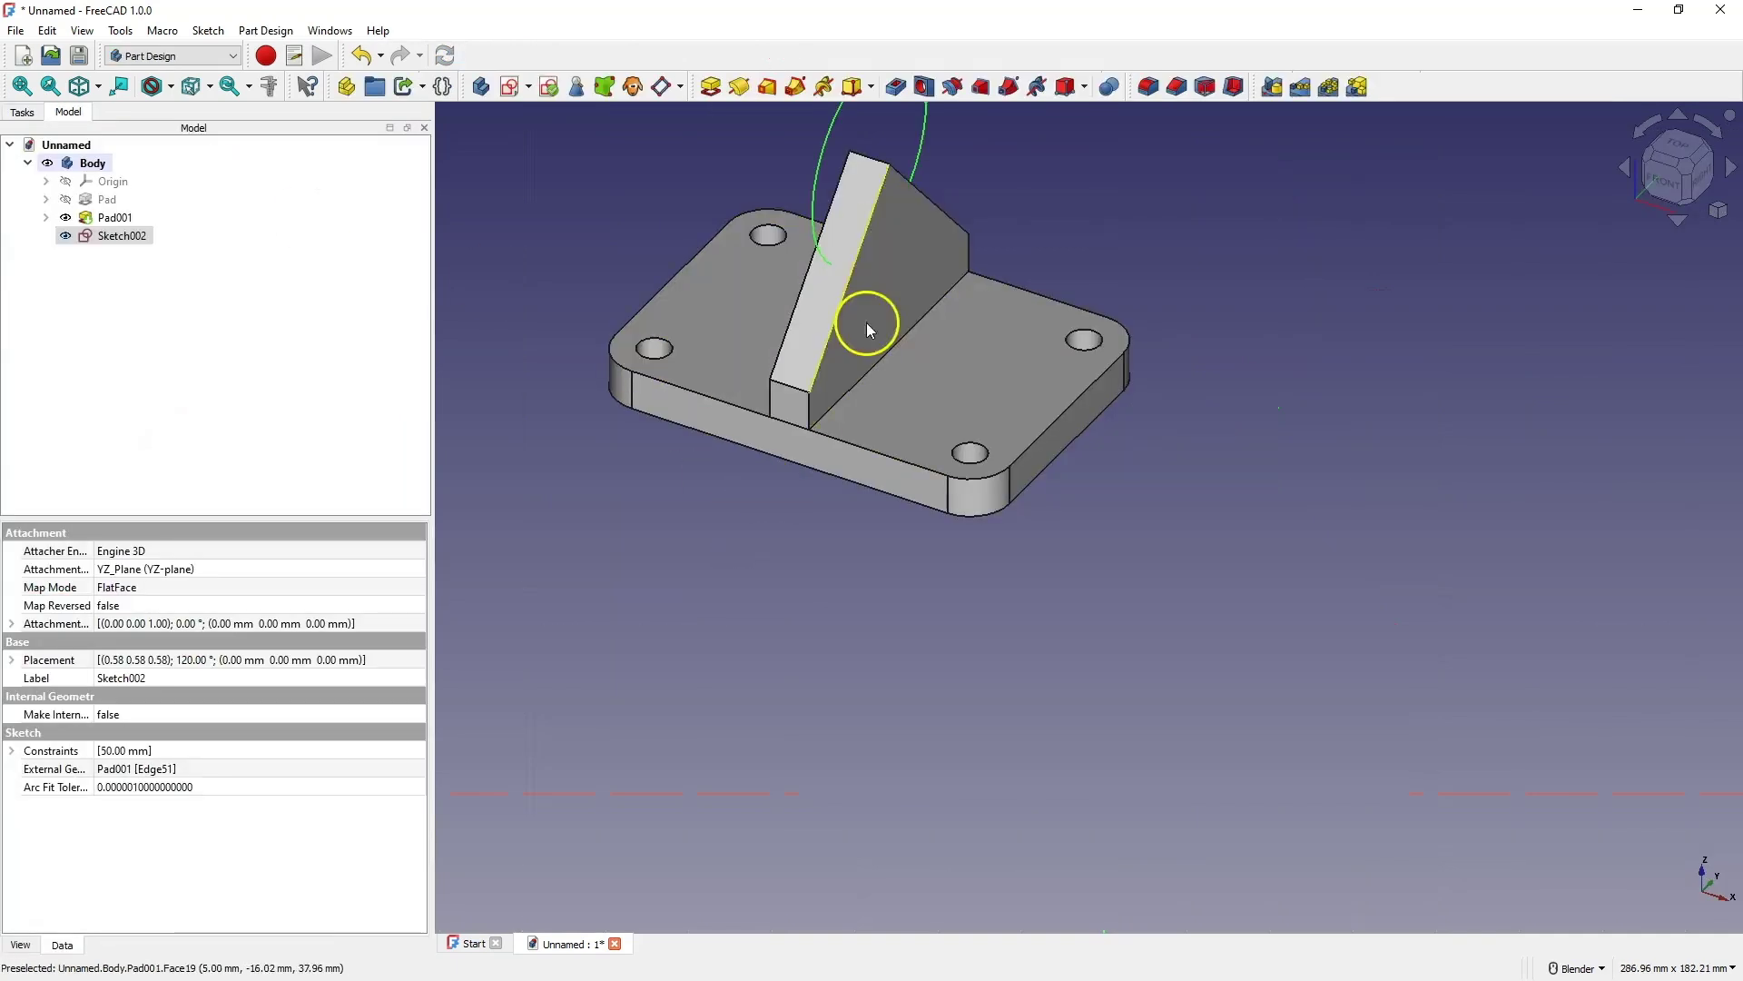
{"action": "left_click", "coordinate": [711, 86]}
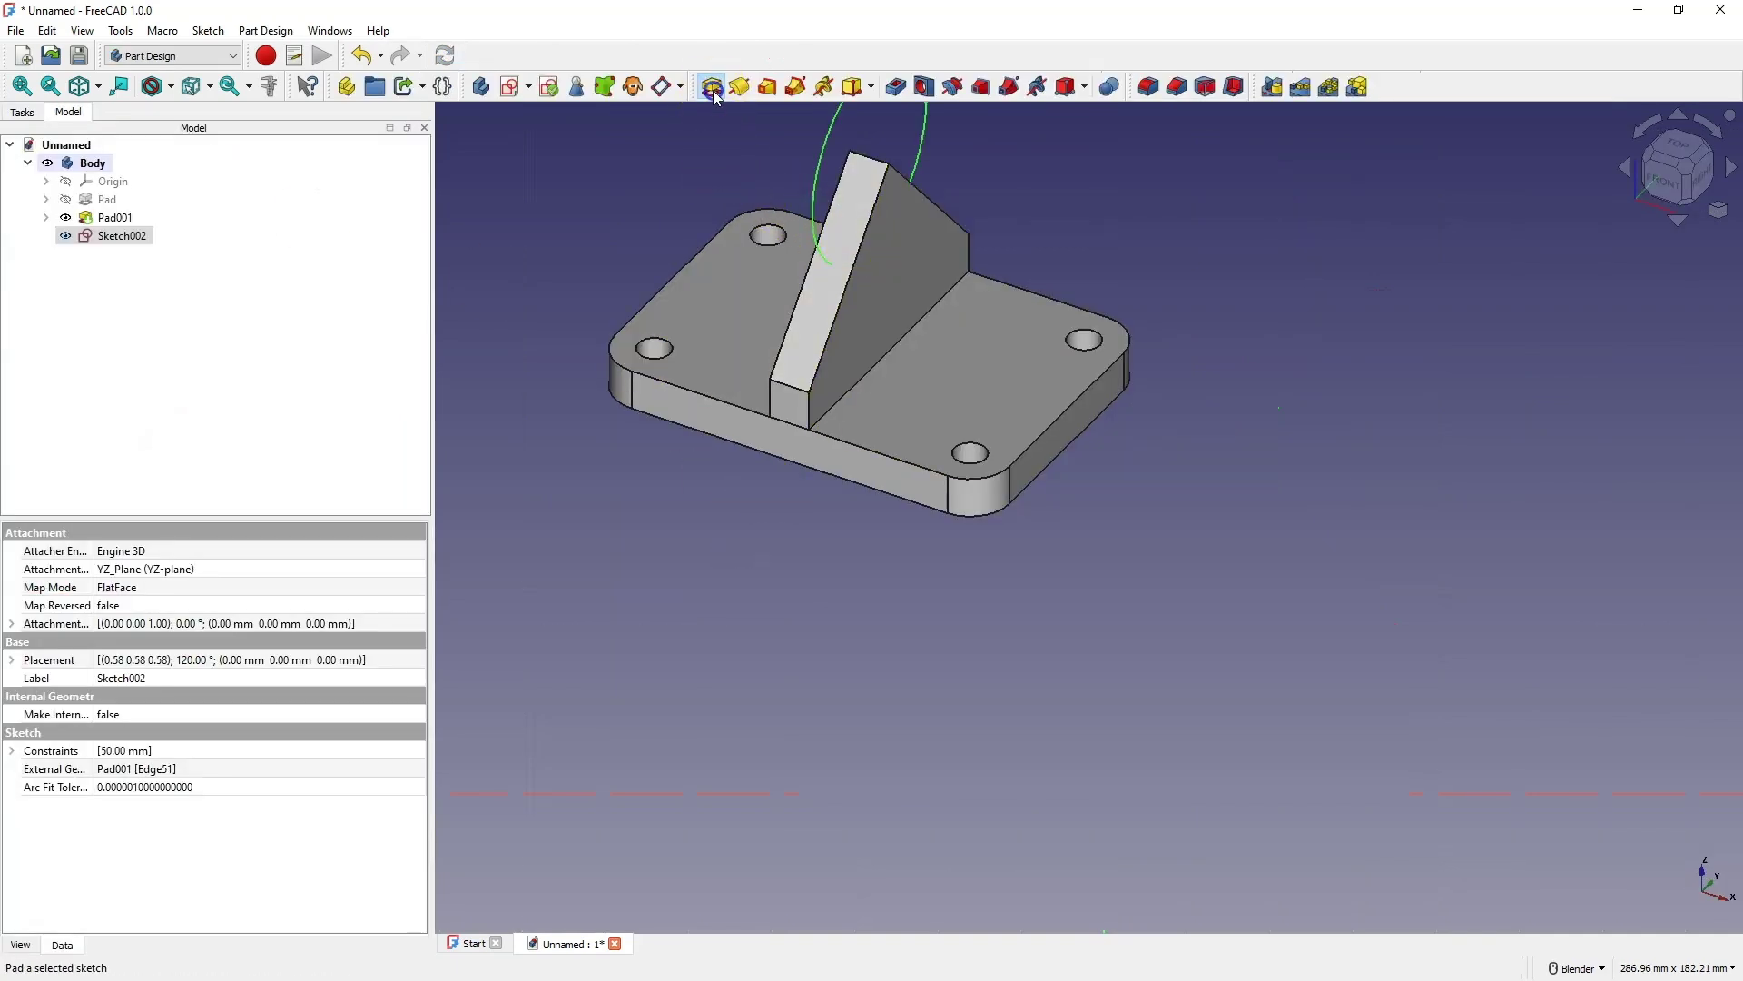
{"action": "left_click", "coordinate": [109, 284]}
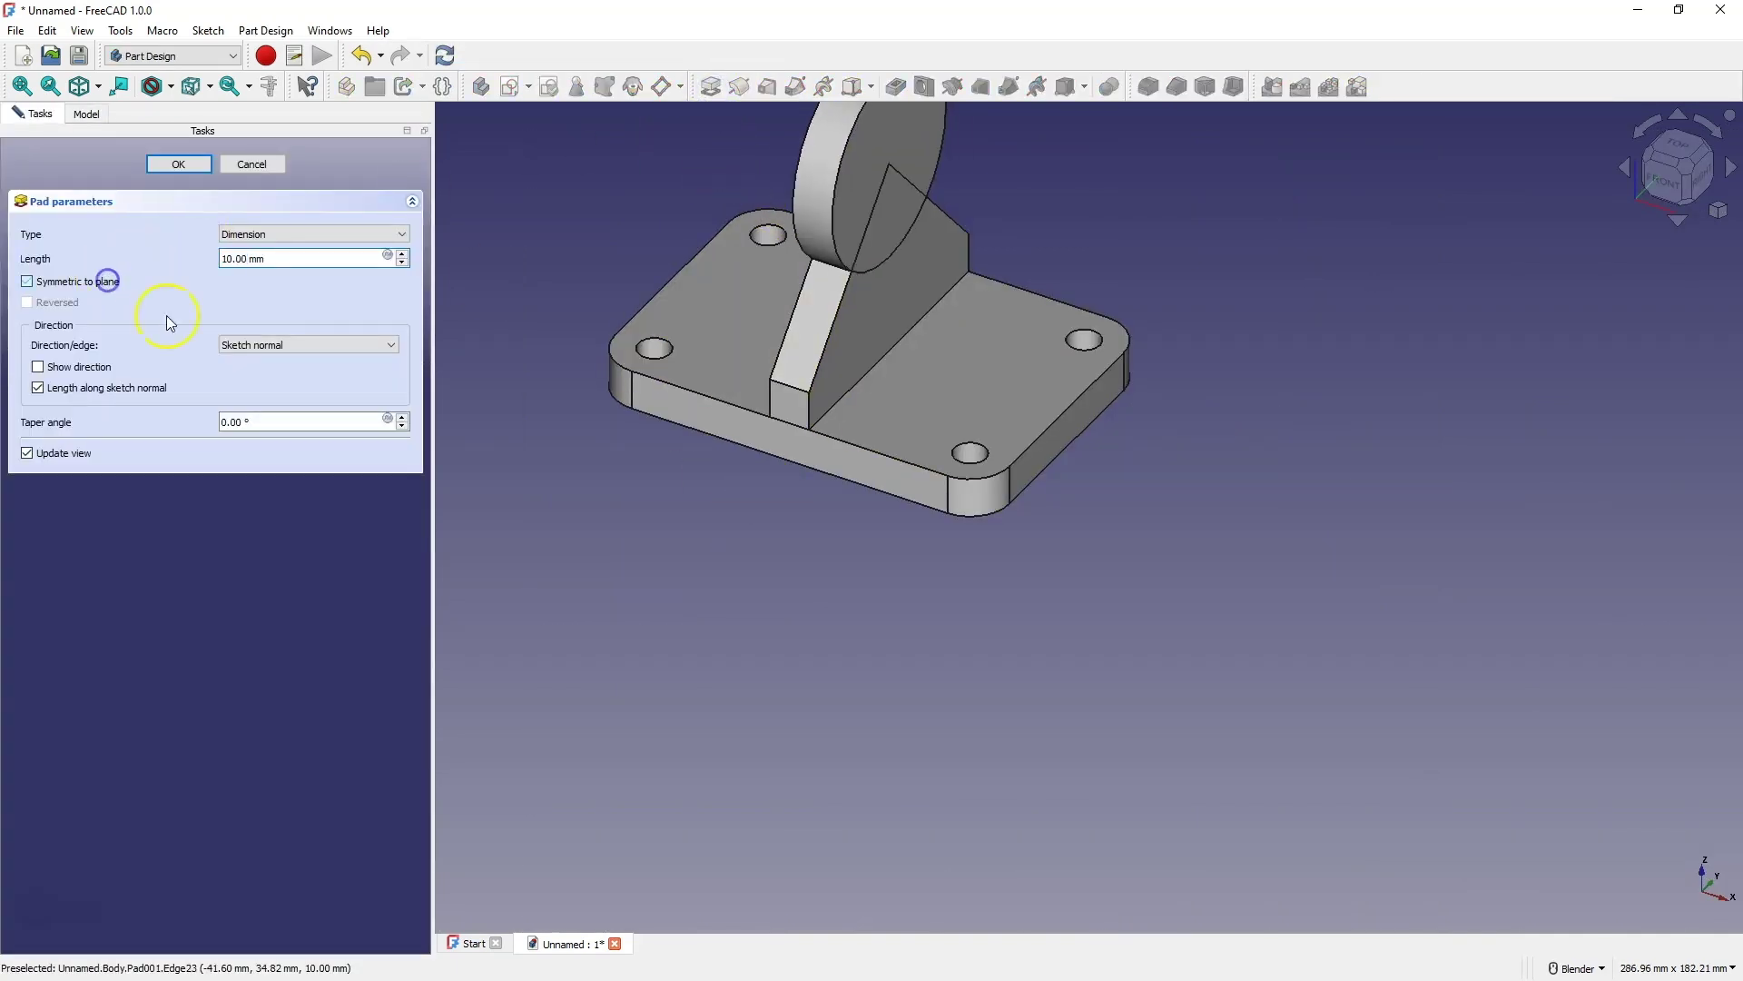
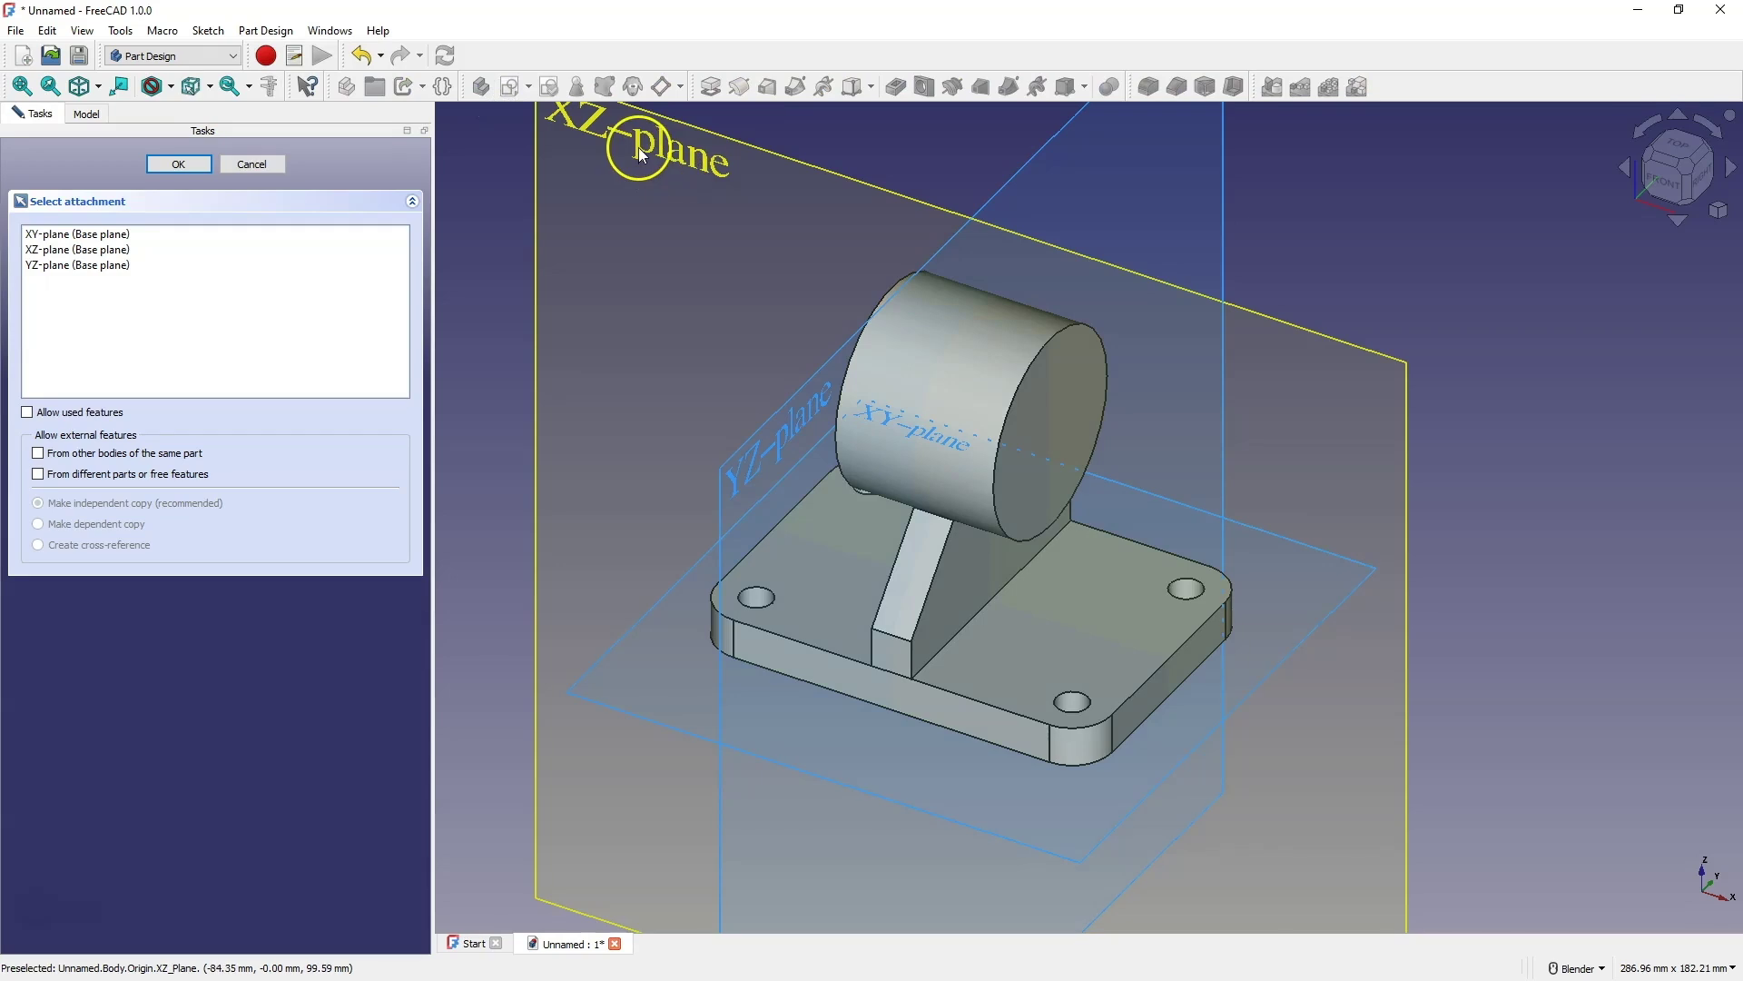
Start a sketch on the XZ-plane and reference the base plate's top edge as external geometry.
{"action": "scroll", "coordinate": [641, 150], "scroll_direction": "down", "scroll_amount": 2}
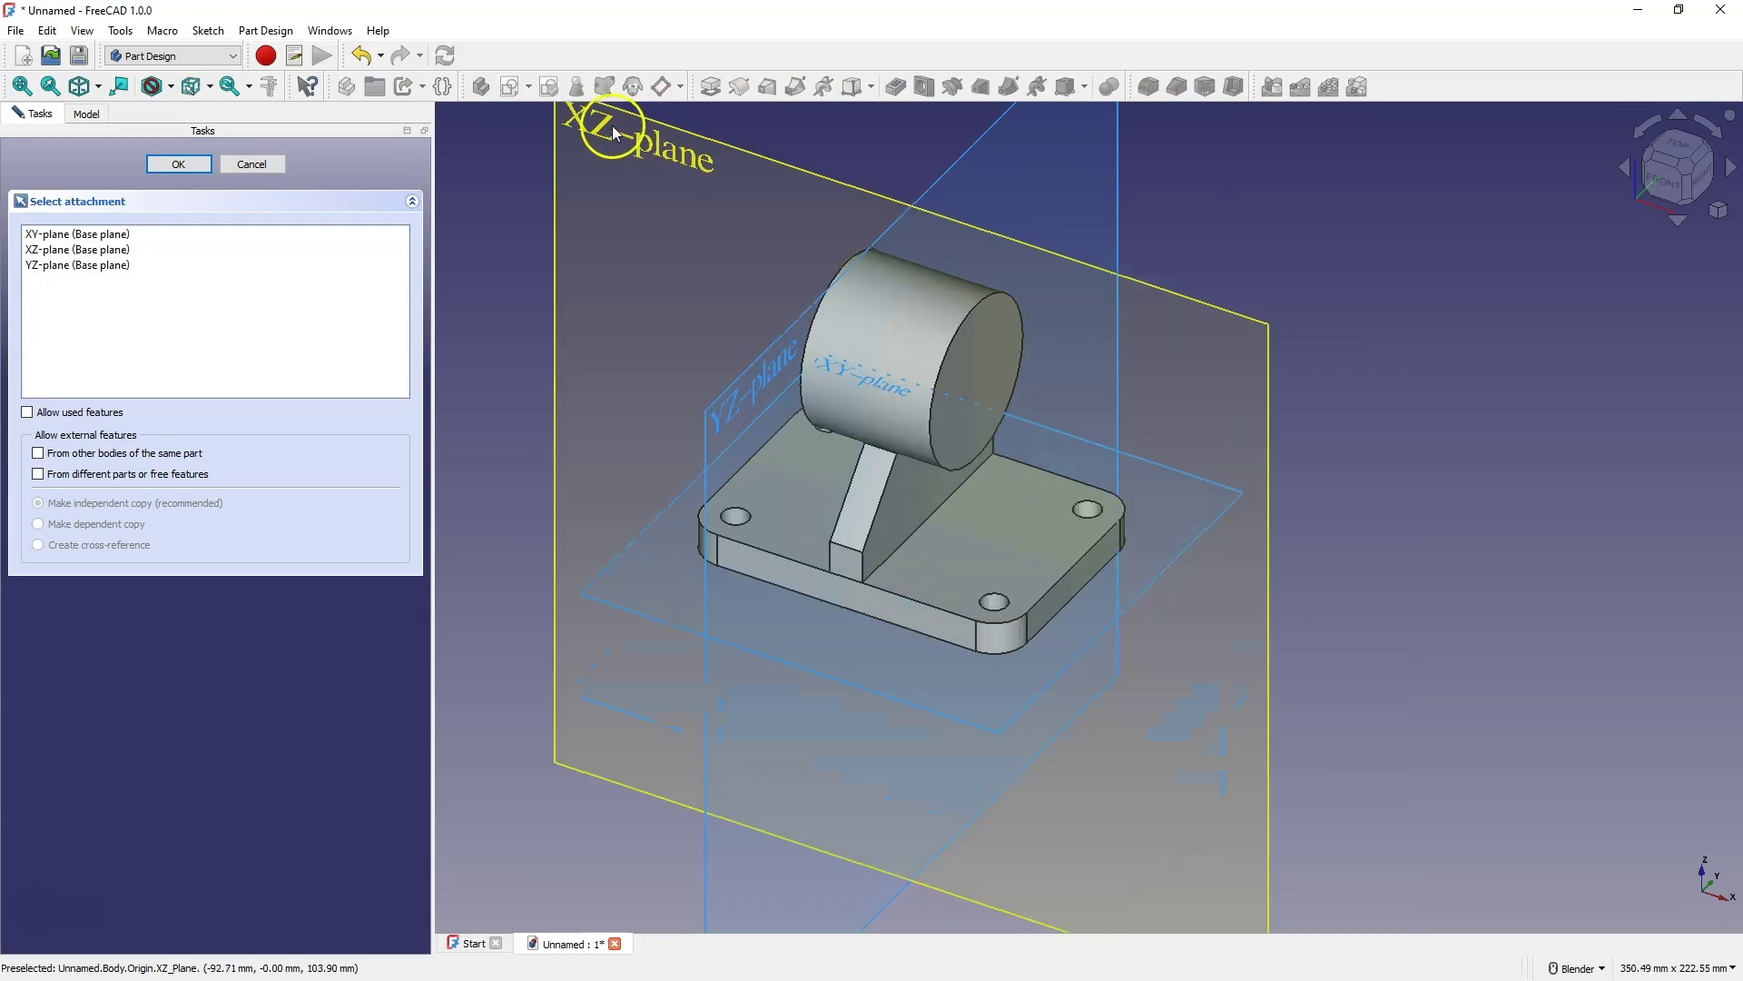
{"action": "left_click", "coordinate": [615, 132]}
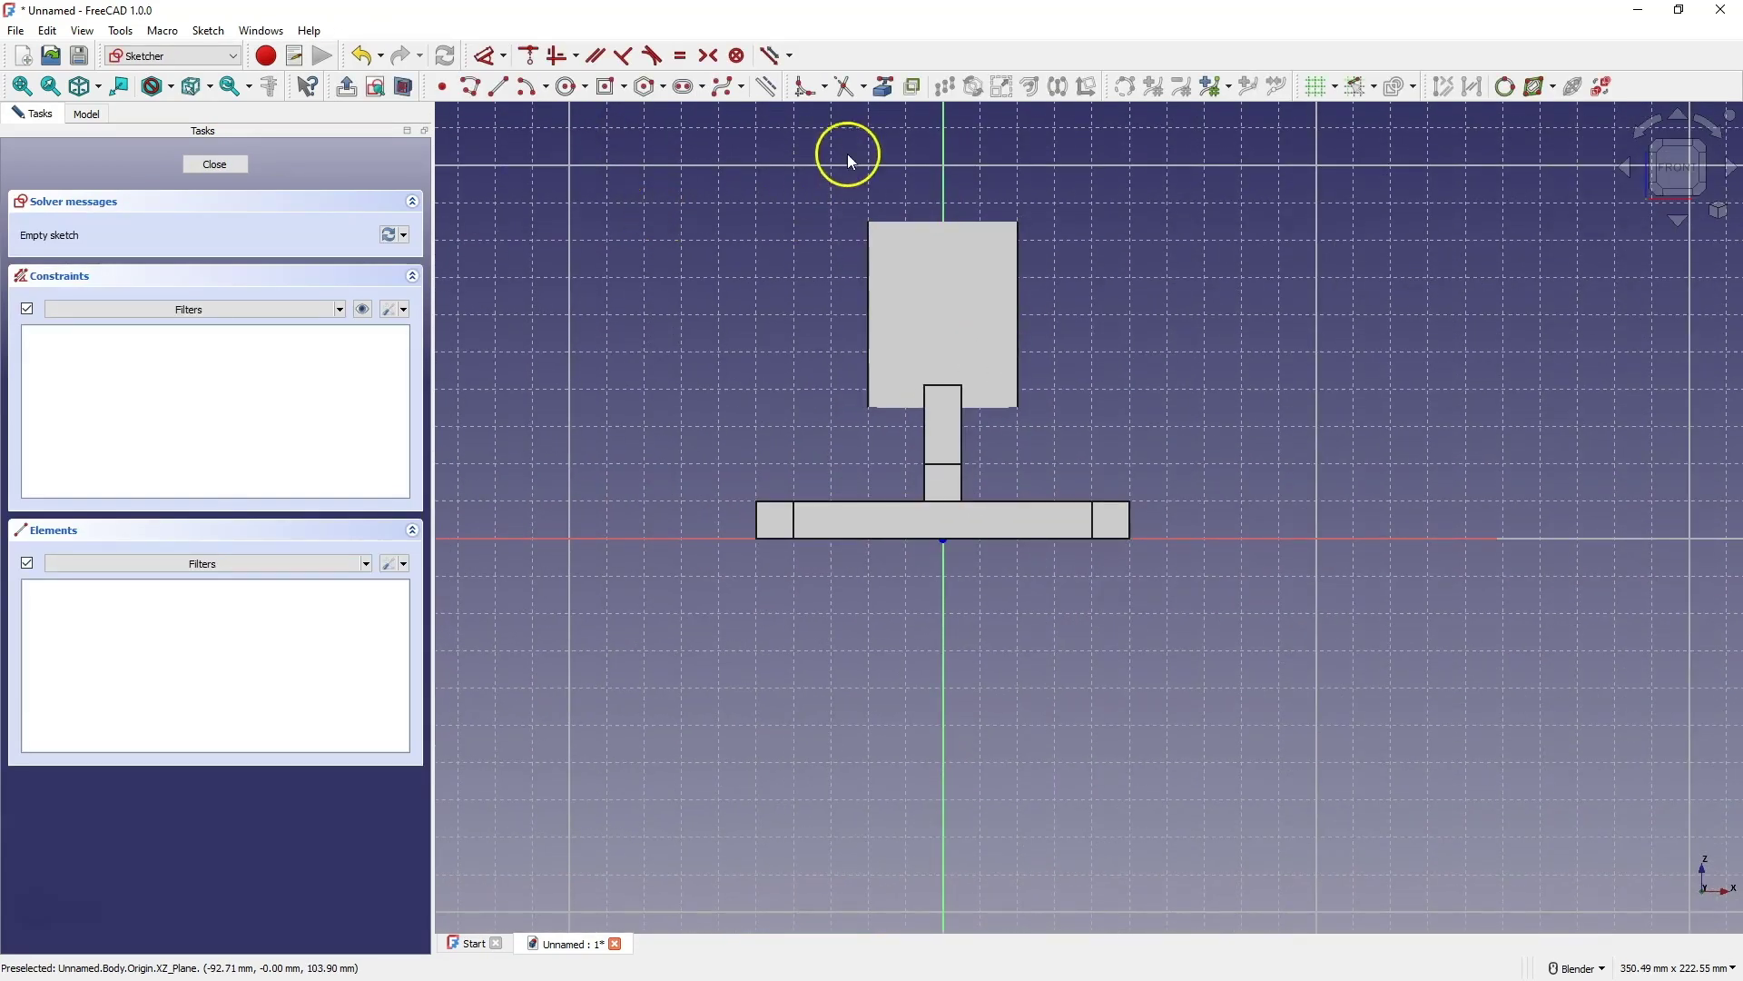
{"action": "left_click", "coordinate": [886, 87]}
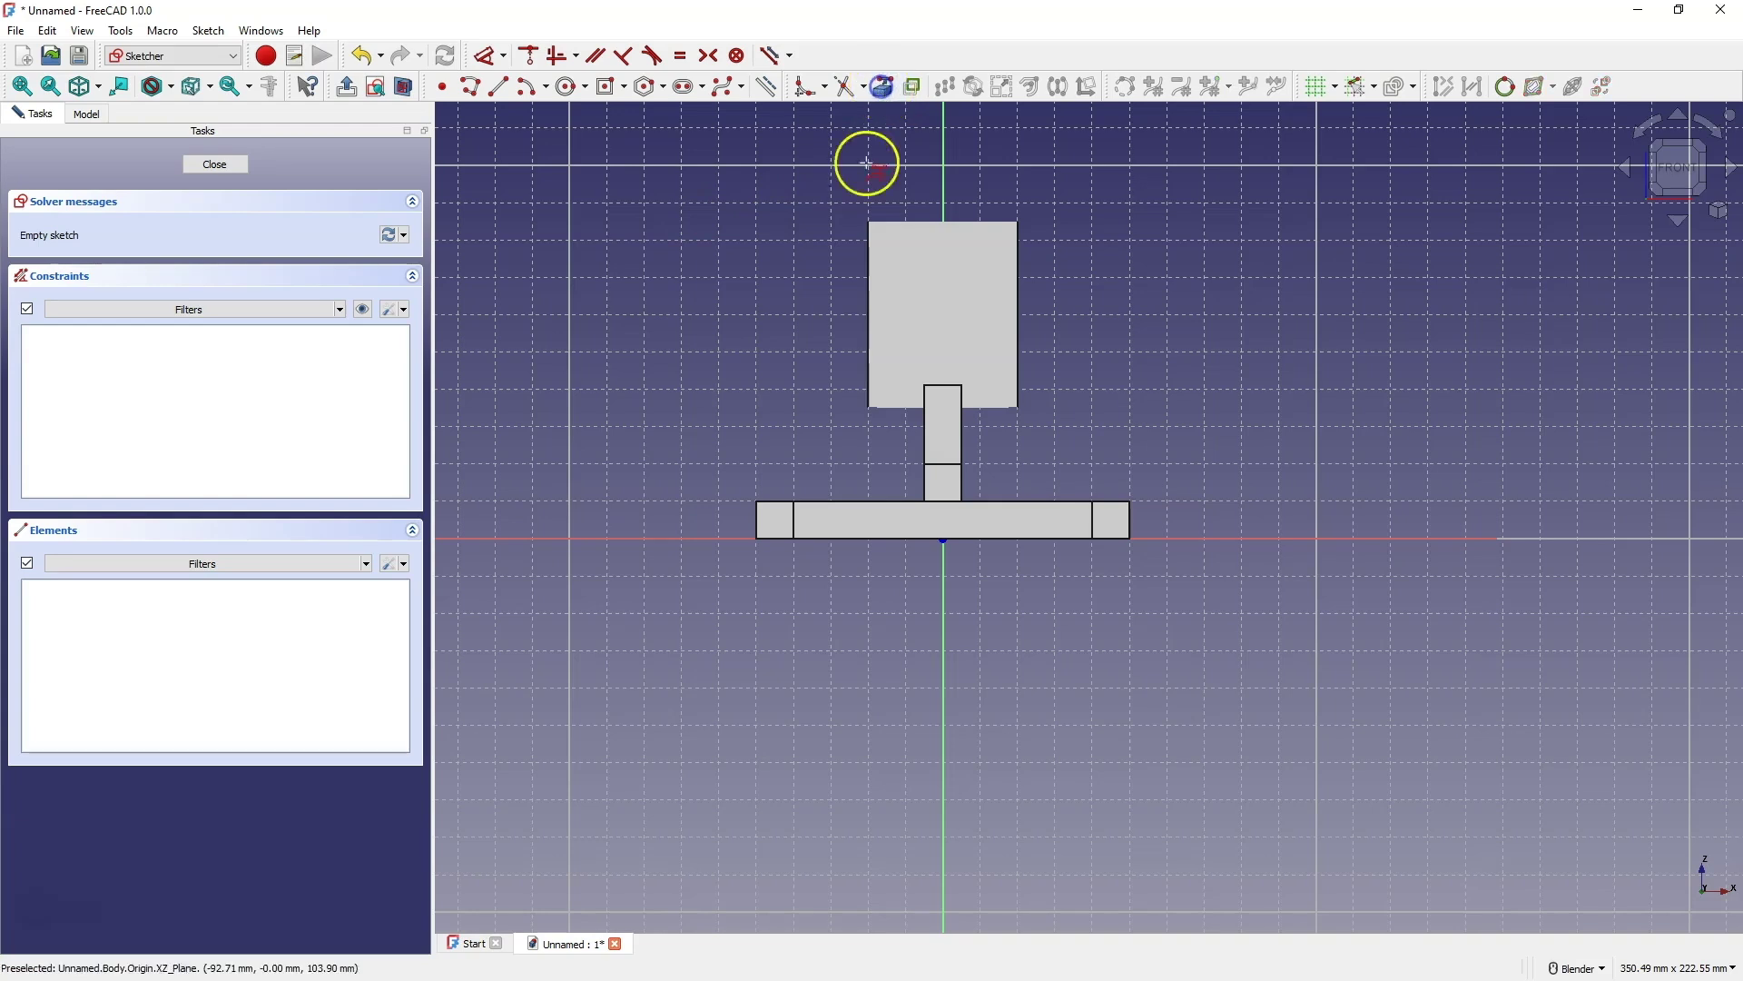
{"action": "left_click", "coordinate": [873, 498]}
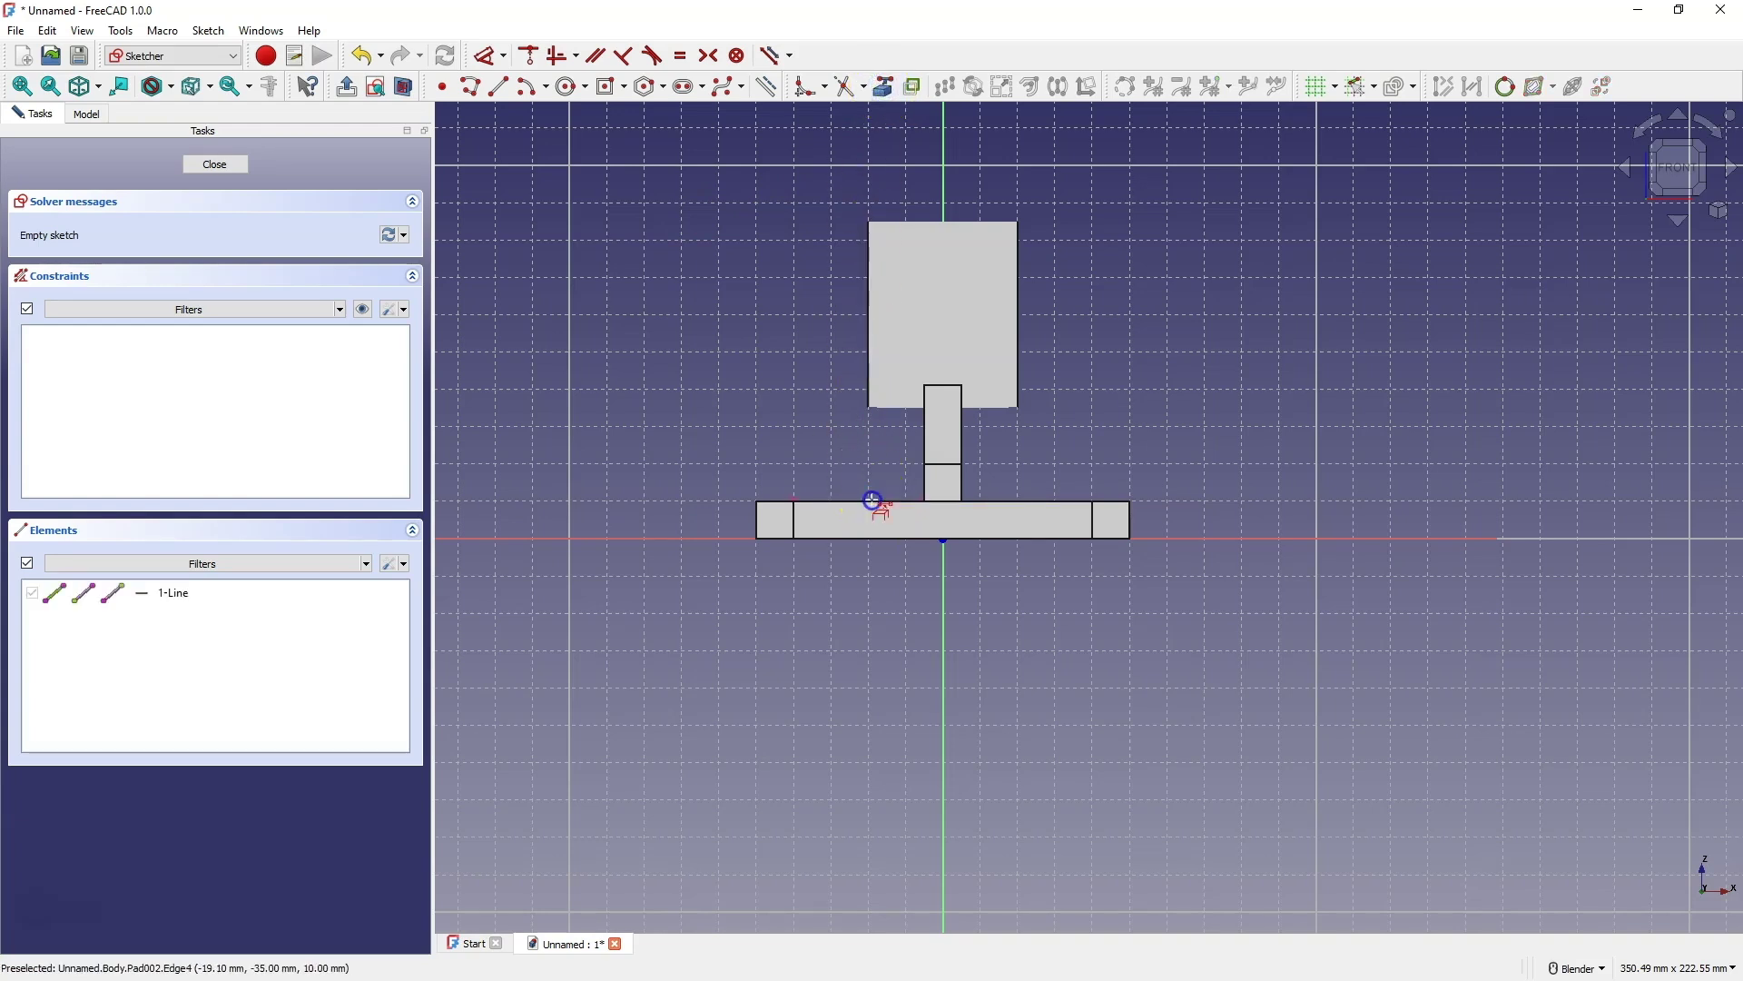
{"action": "left_click", "coordinate": [887, 422]}
{"action": "left_click", "coordinate": [806, 339]}
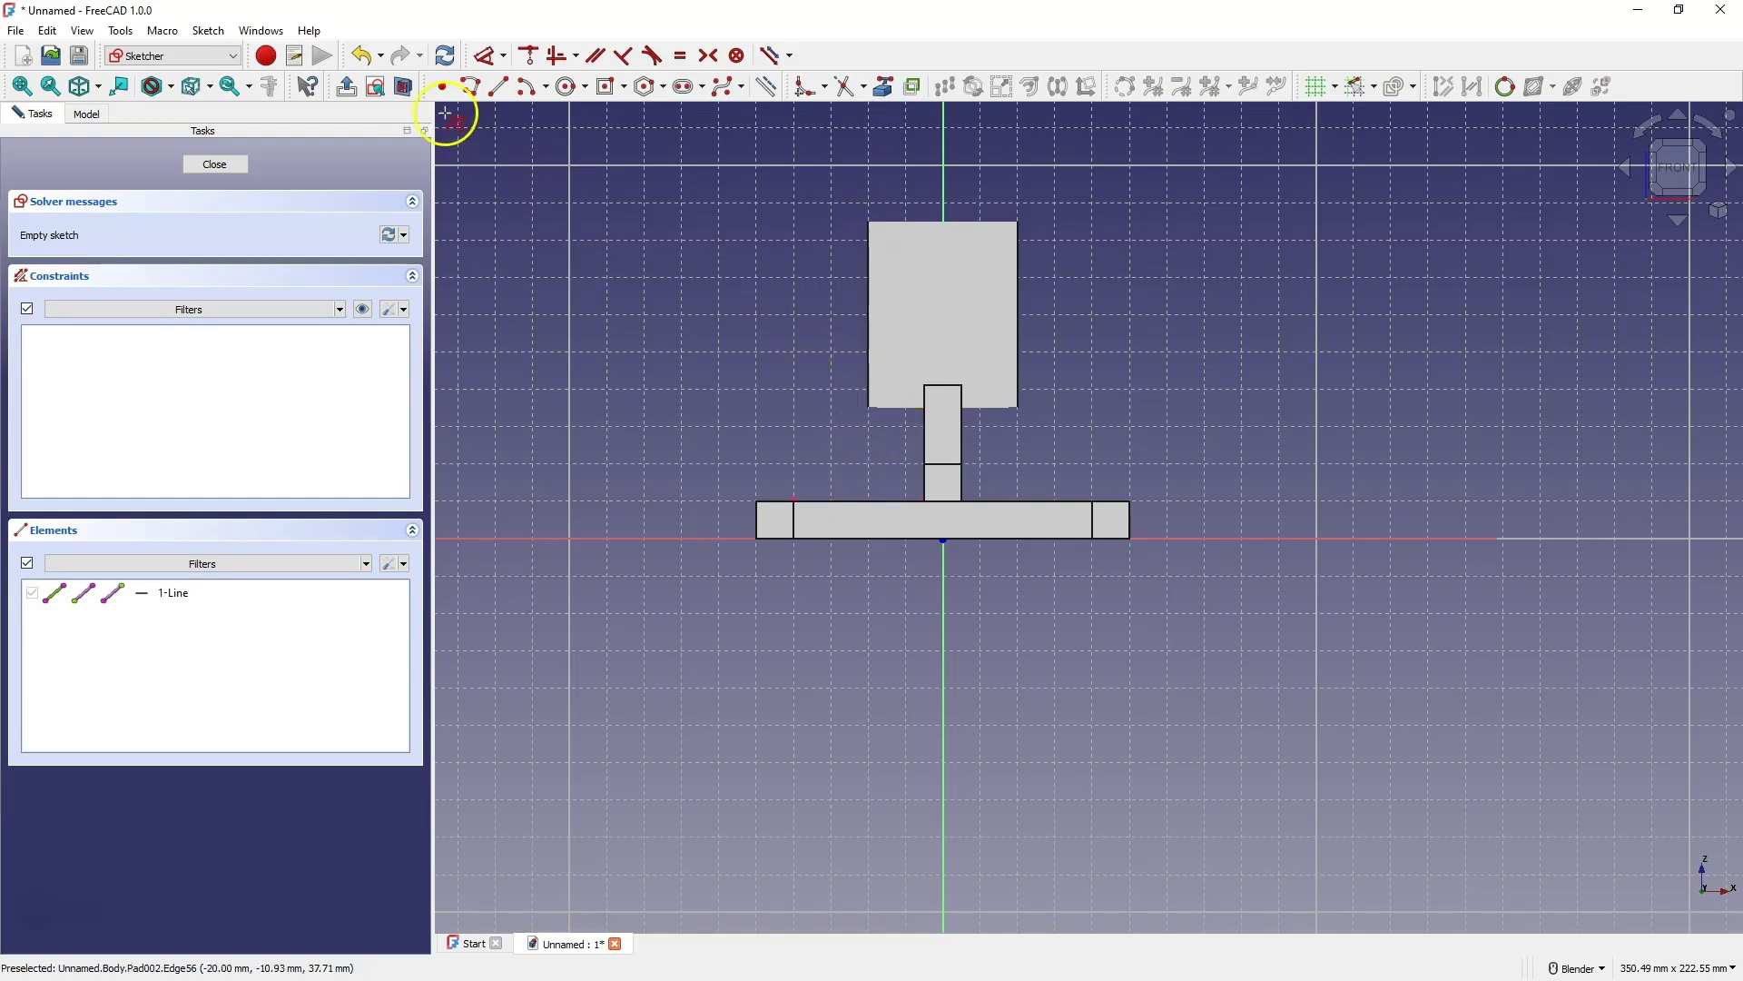
Section the view at the sketch plane and reference the cylinder's horizontal mid-line as external geometry.
{"action": "left_click", "coordinate": [405, 88]}
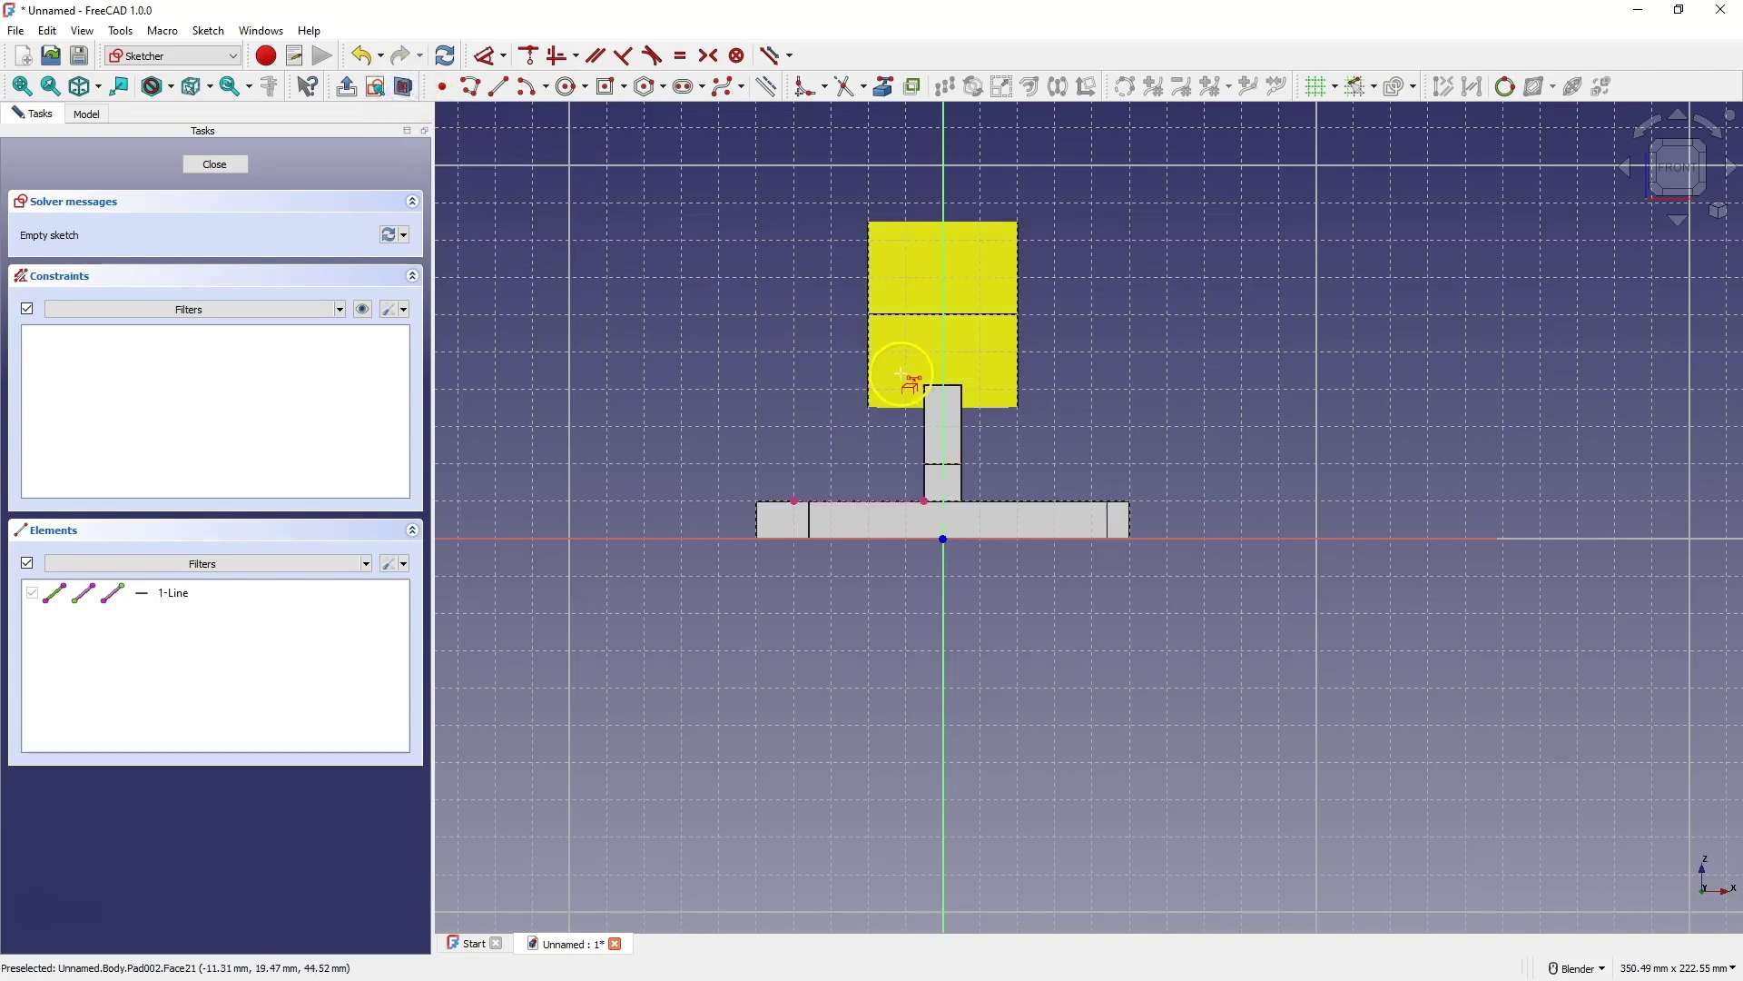
{"action": "left_click", "coordinate": [881, 91]}
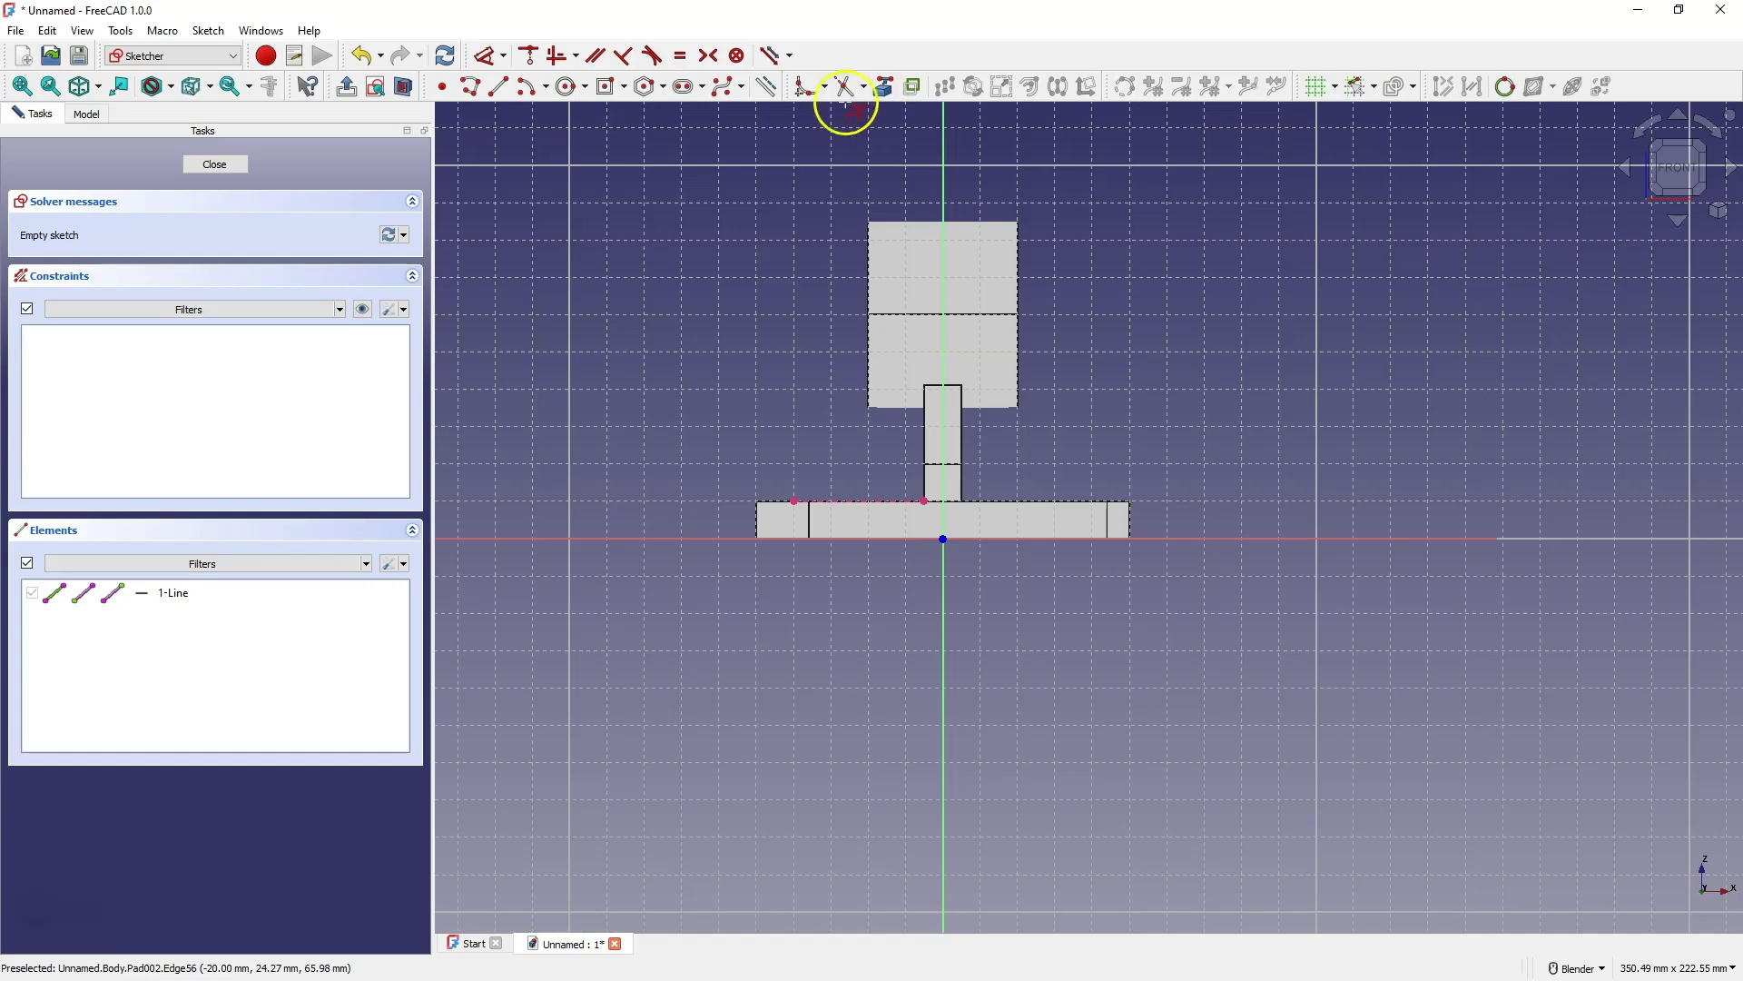
{"action": "left_click", "coordinate": [927, 314]}
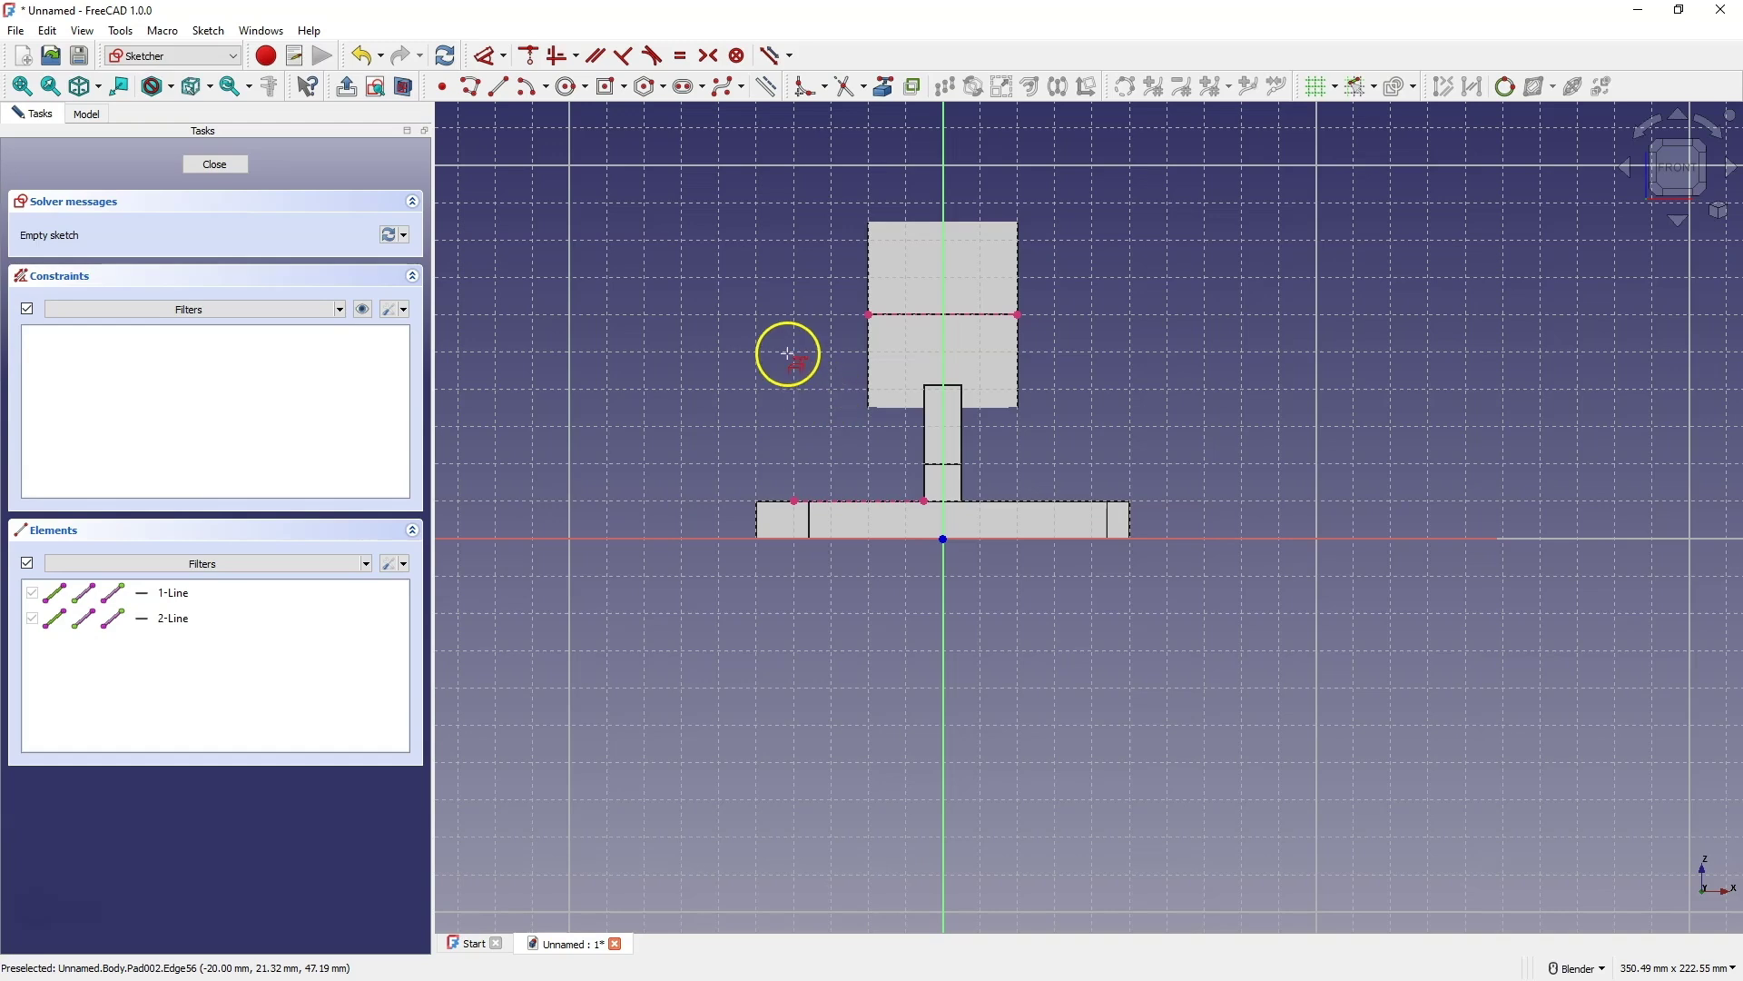
Draw a closed triangle about 58 mm wide and 58 mm high, standing on the plate's top edge with its apex near the vertical axis.
{"action": "left_click", "coordinate": [470, 88]}
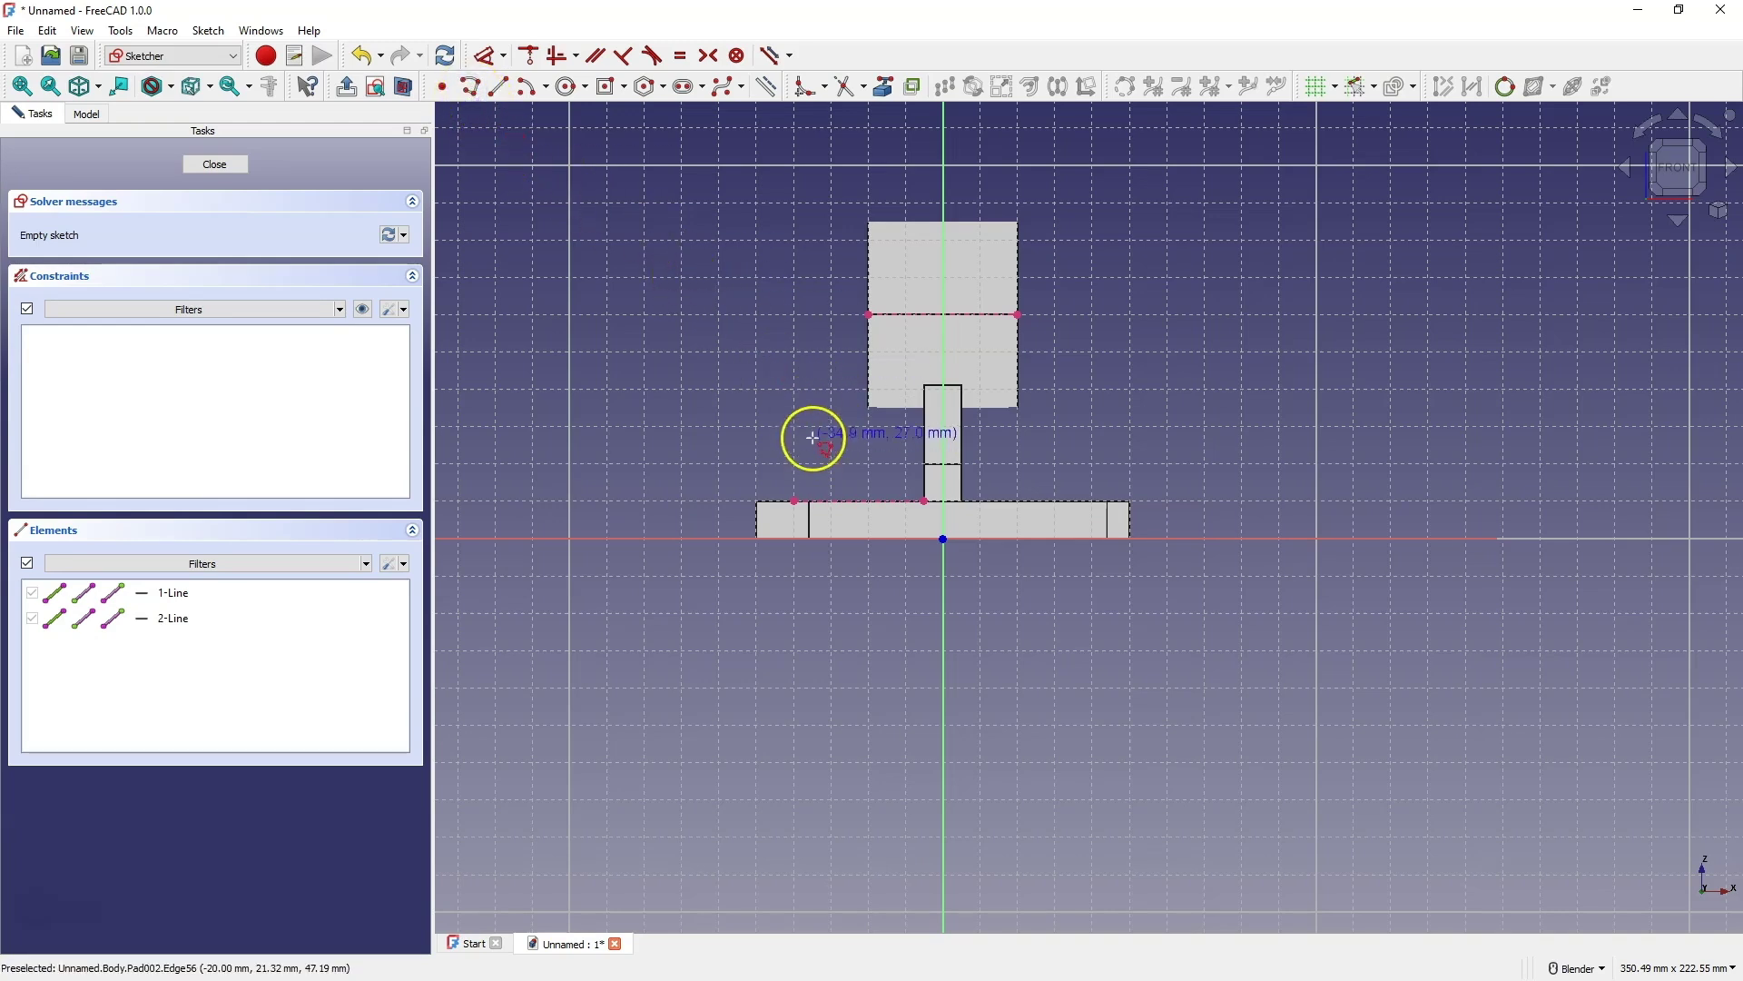
{"action": "left_click", "coordinate": [843, 500]}
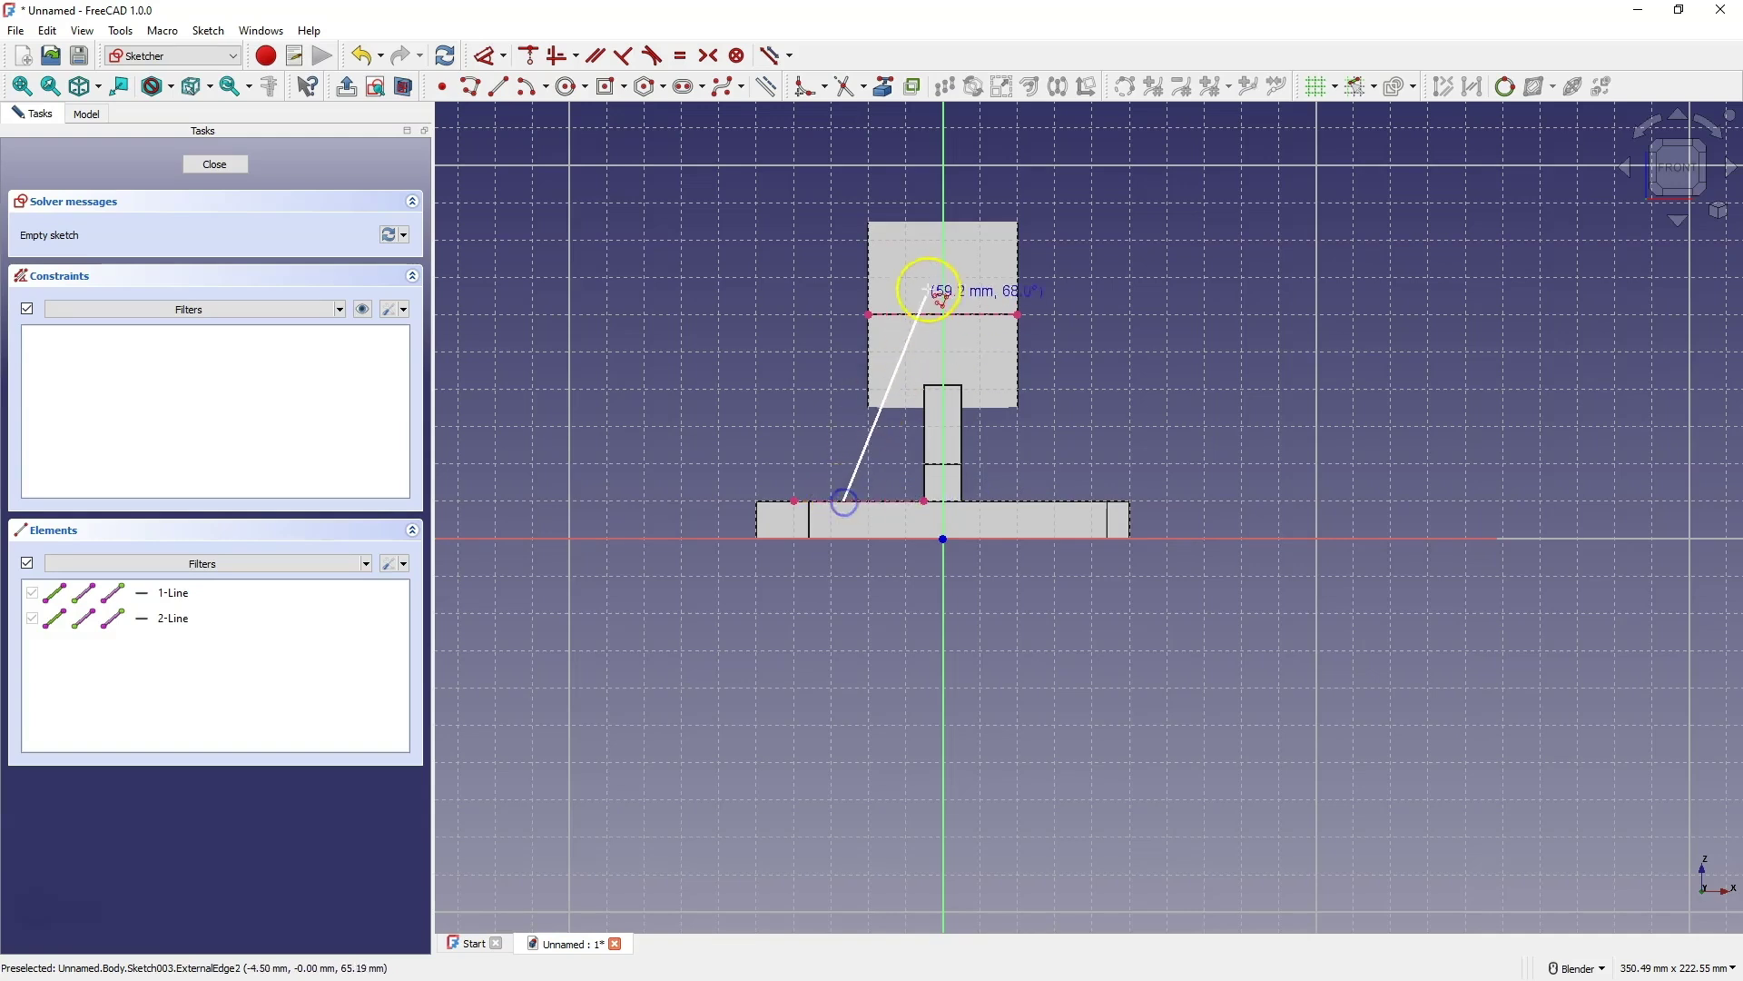
{"action": "left_click", "coordinate": [943, 284]}
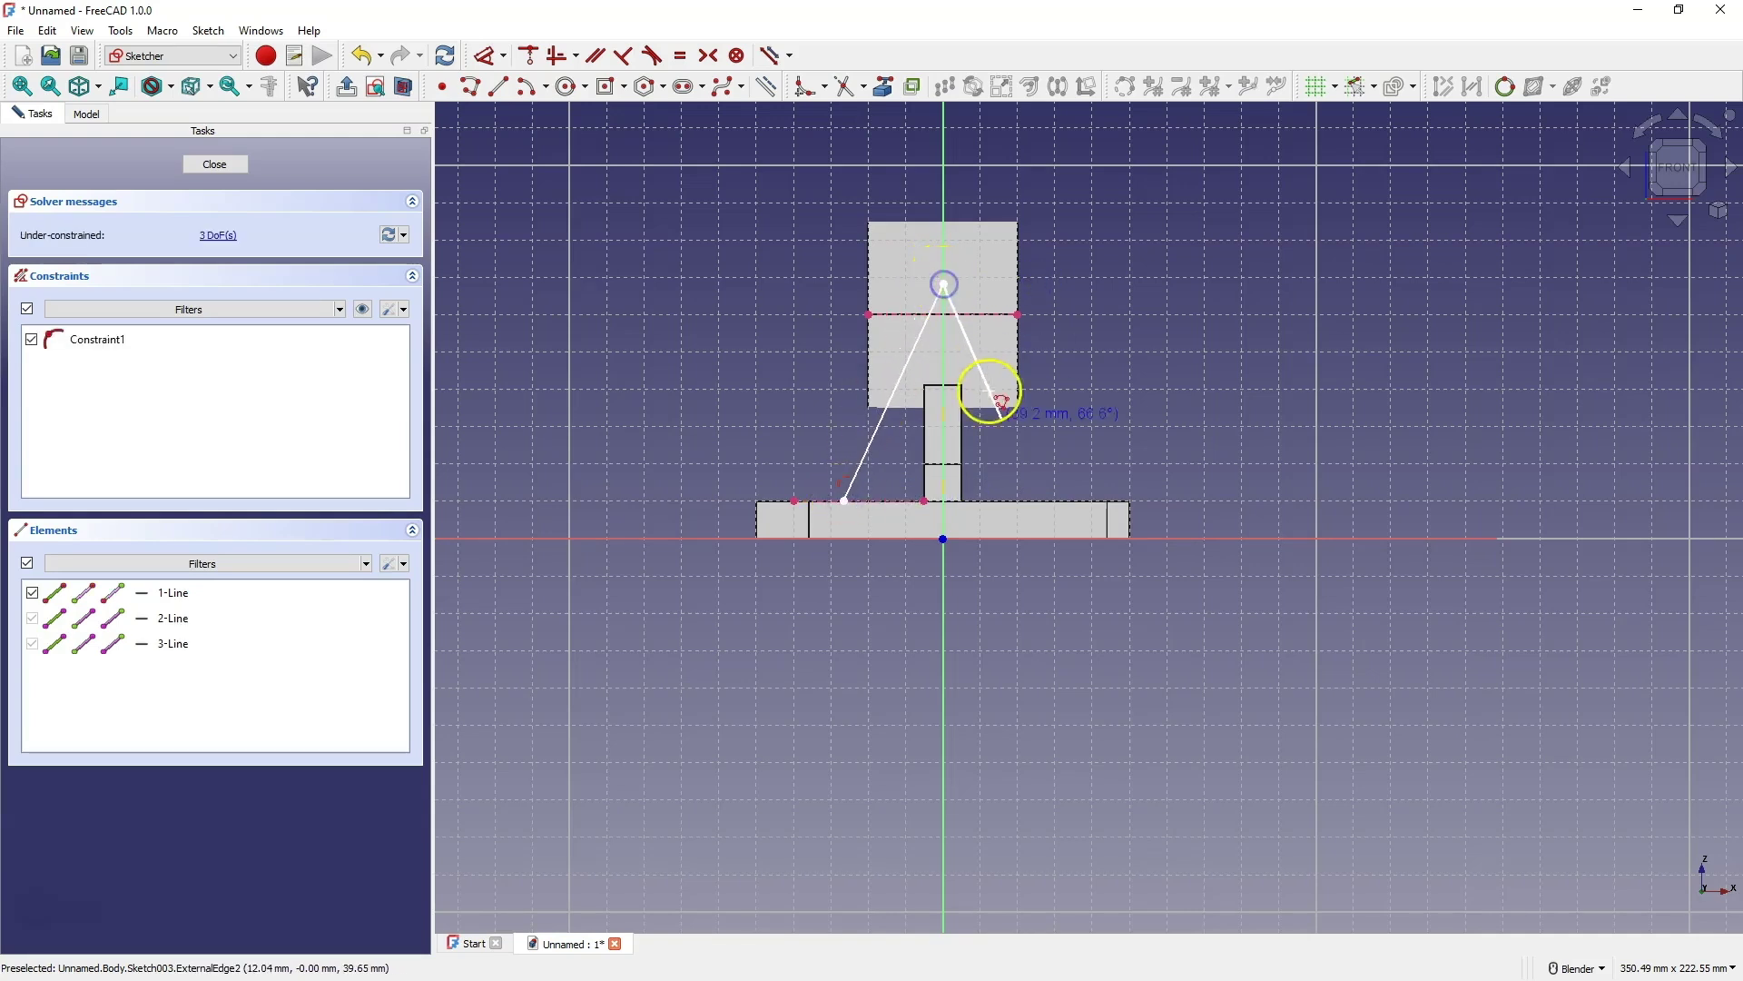
{"action": "left_click", "coordinate": [1058, 500]}
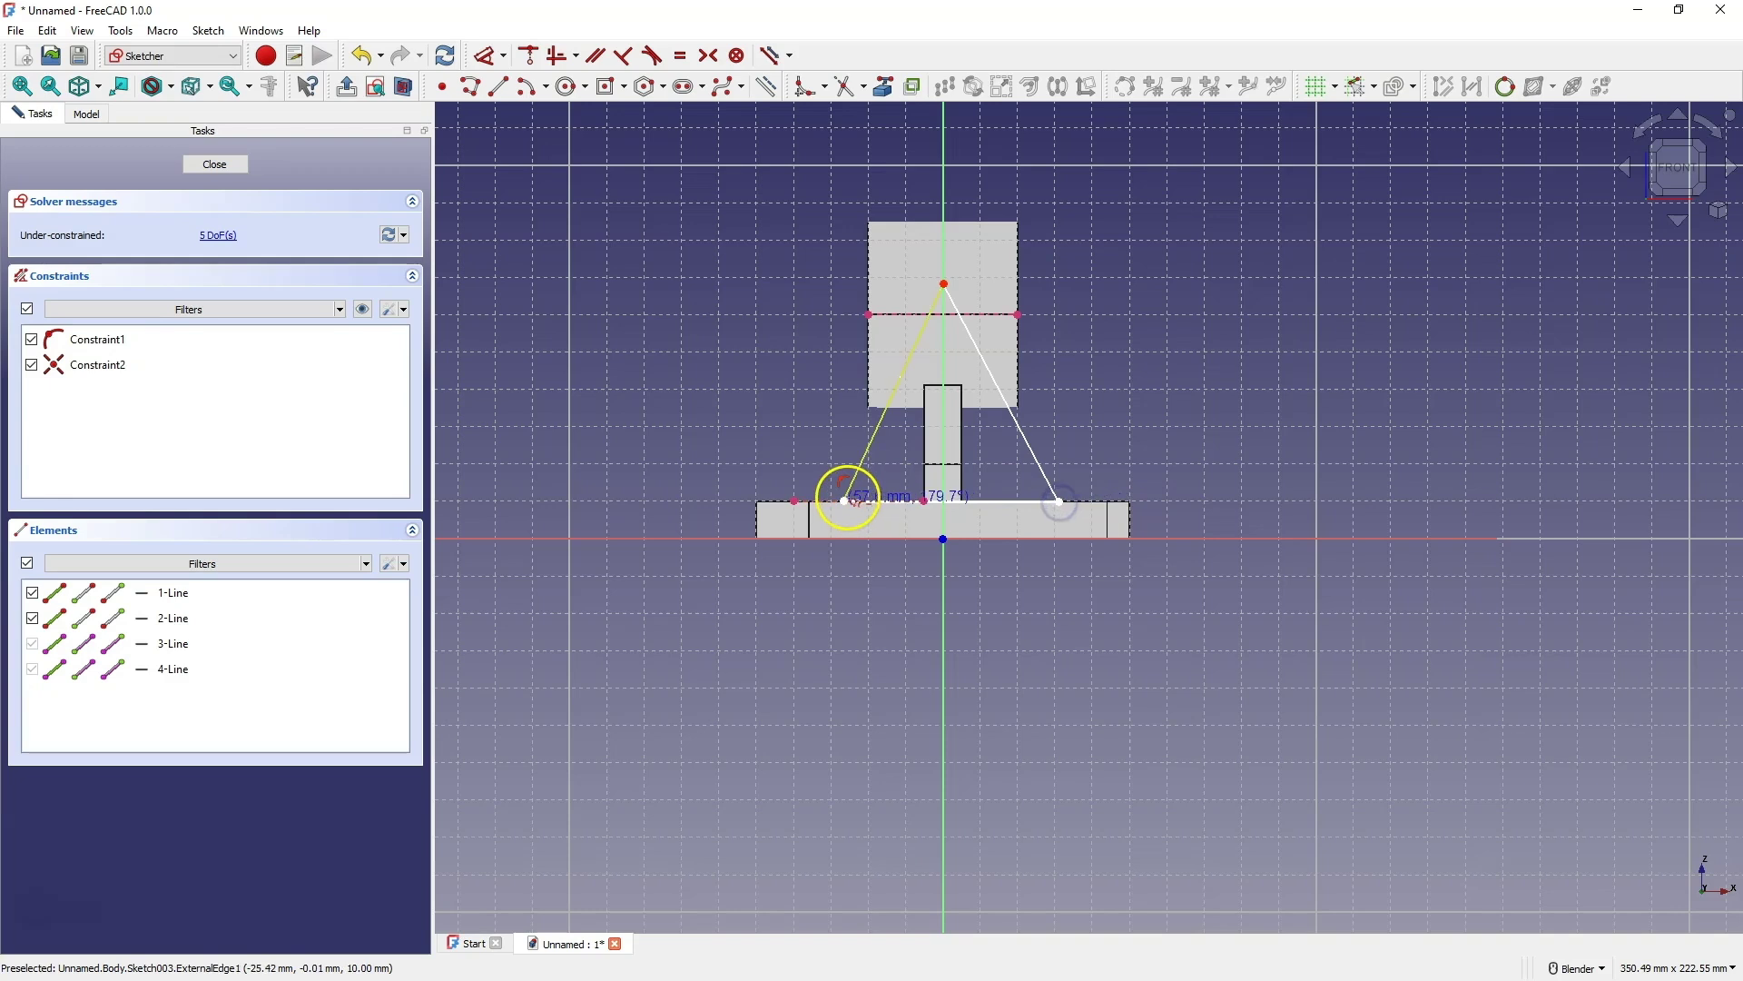
{"action": "left_click", "coordinate": [844, 500]}
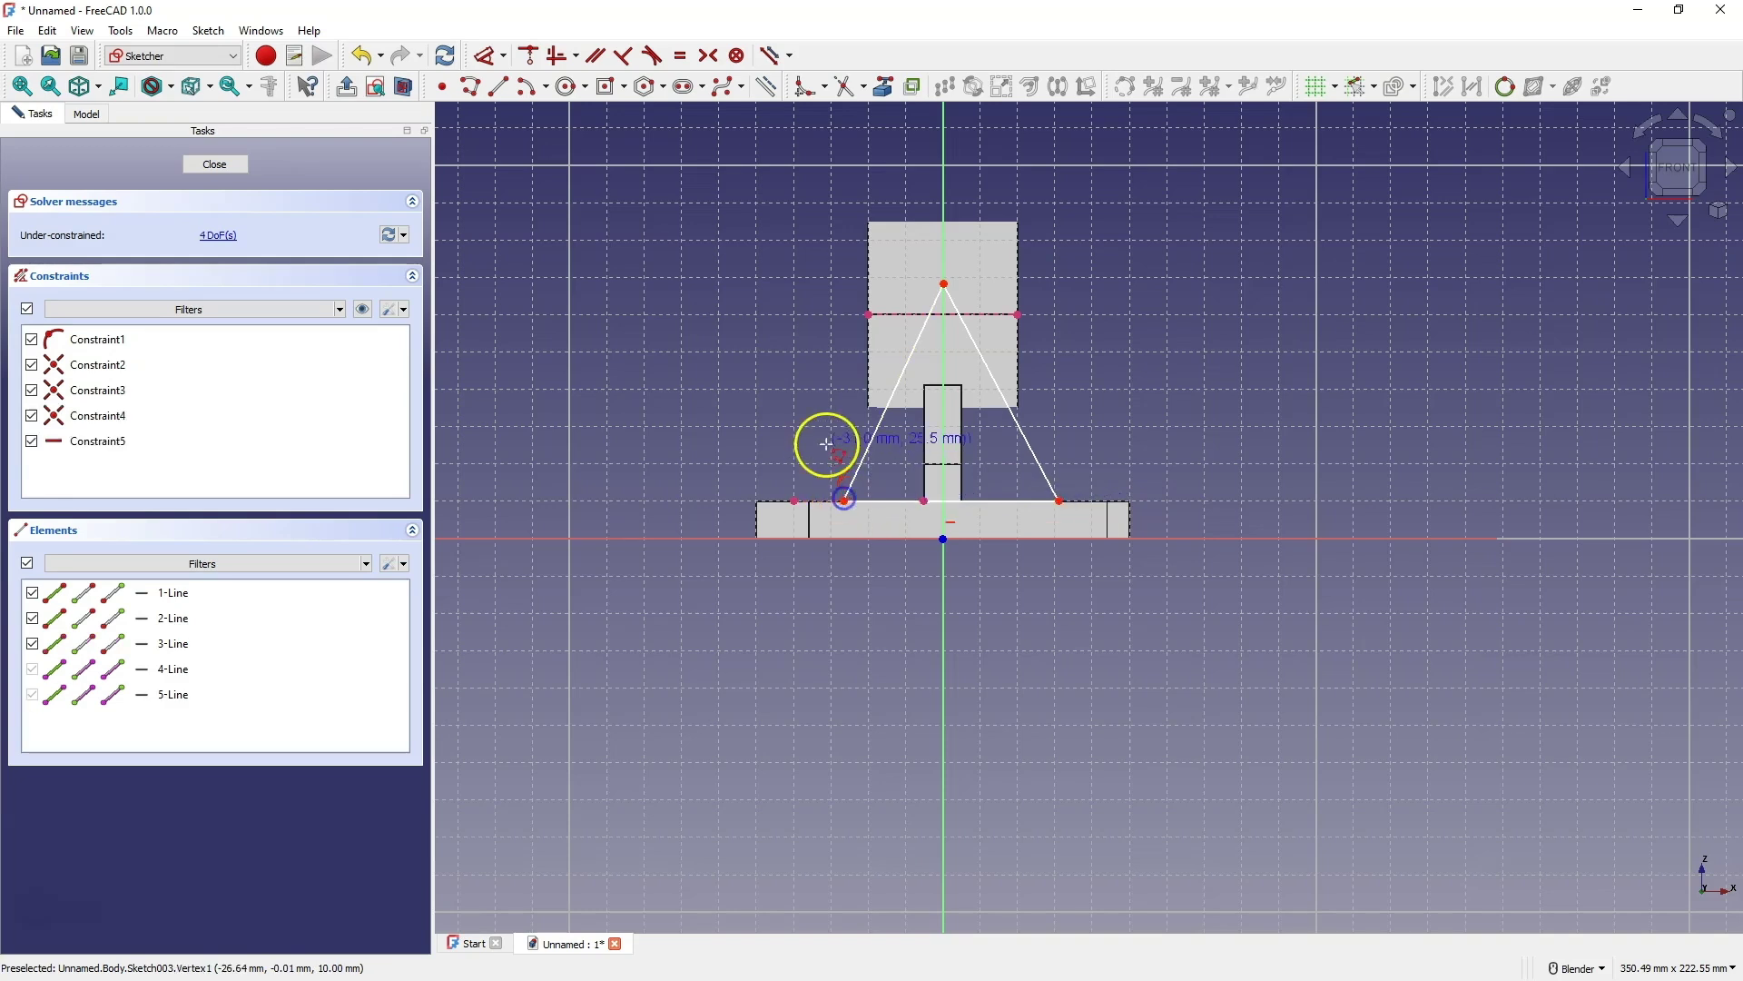
{"action": "right_click", "coordinate": [819, 376]}
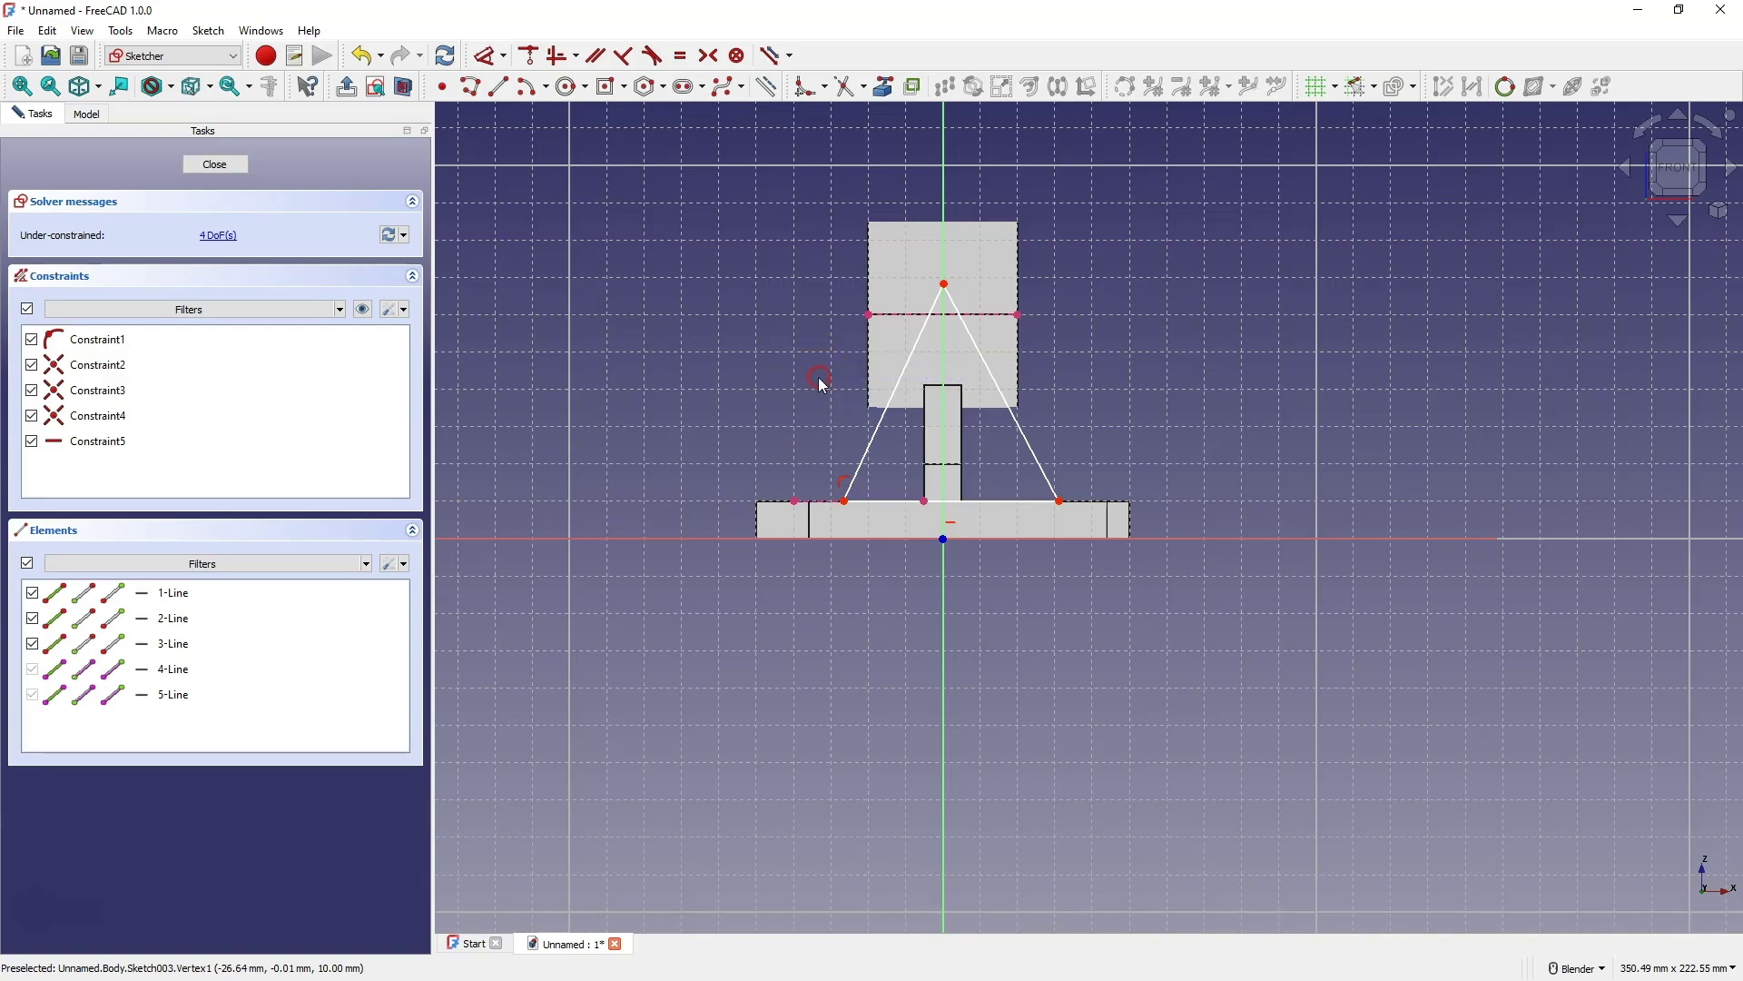
Make the triangle's two base corners symmetric about the vertical axis.
{"action": "left_click", "coordinate": [845, 501]}
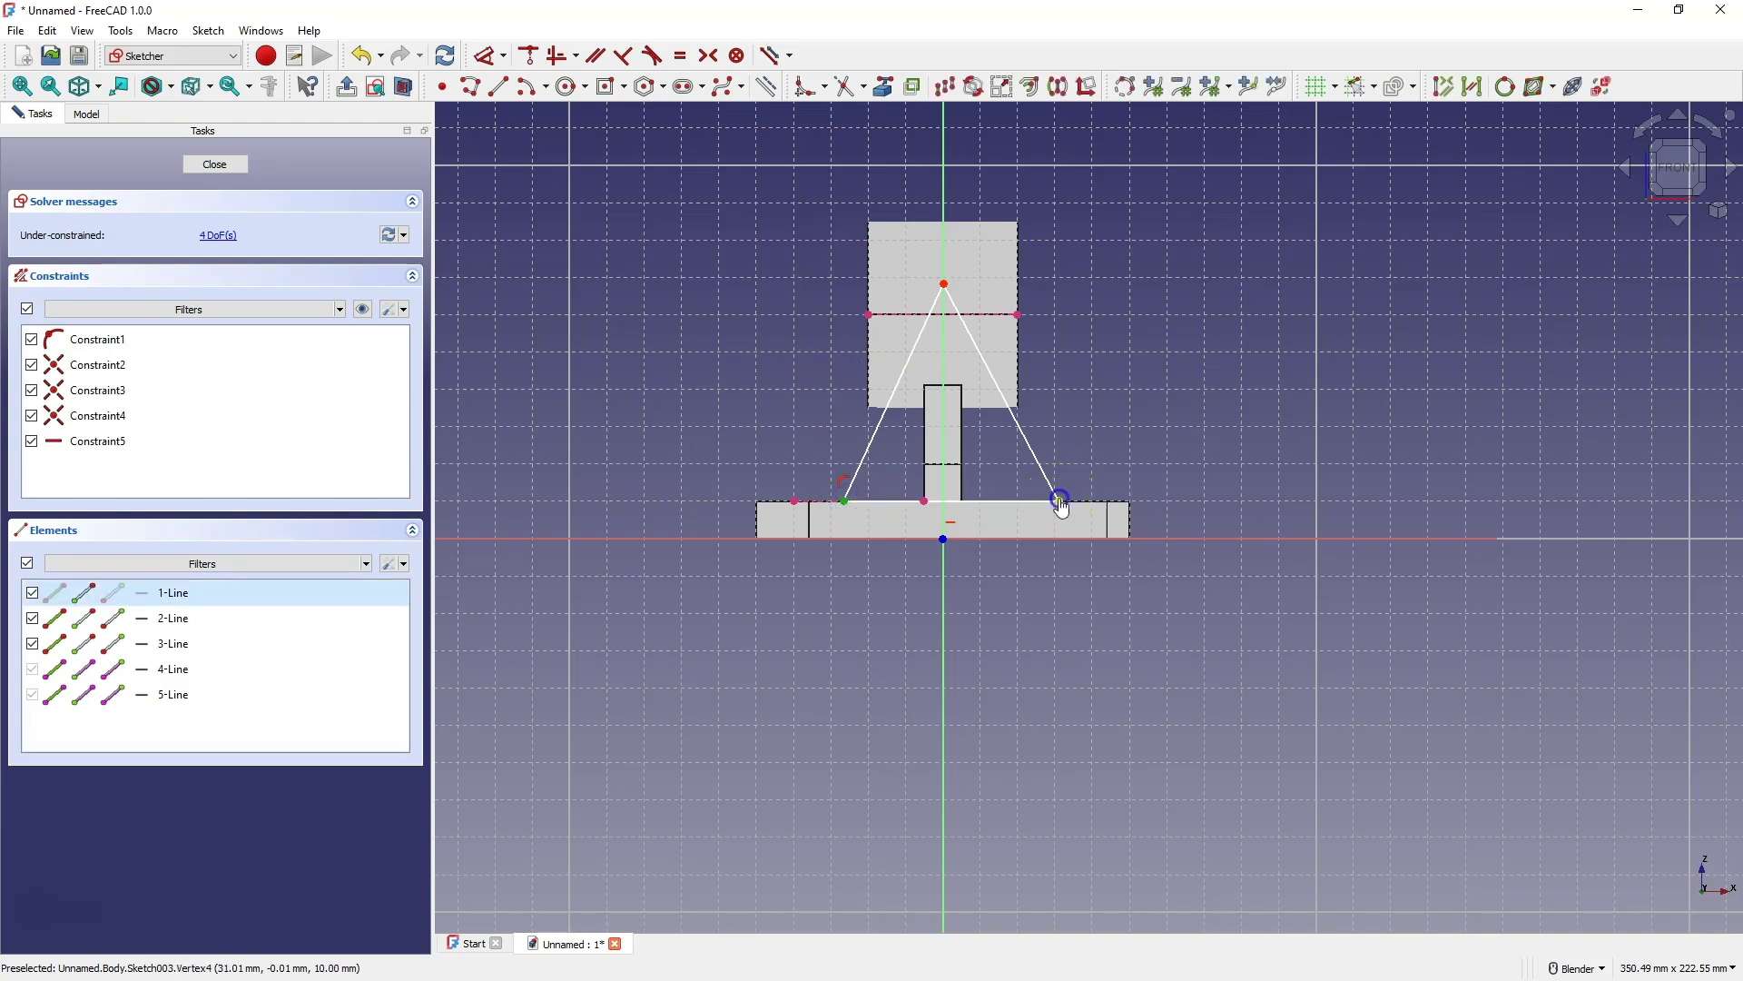
{"action": "left_click", "coordinate": [1060, 500]}
{"action": "left_click", "coordinate": [955, 490]}
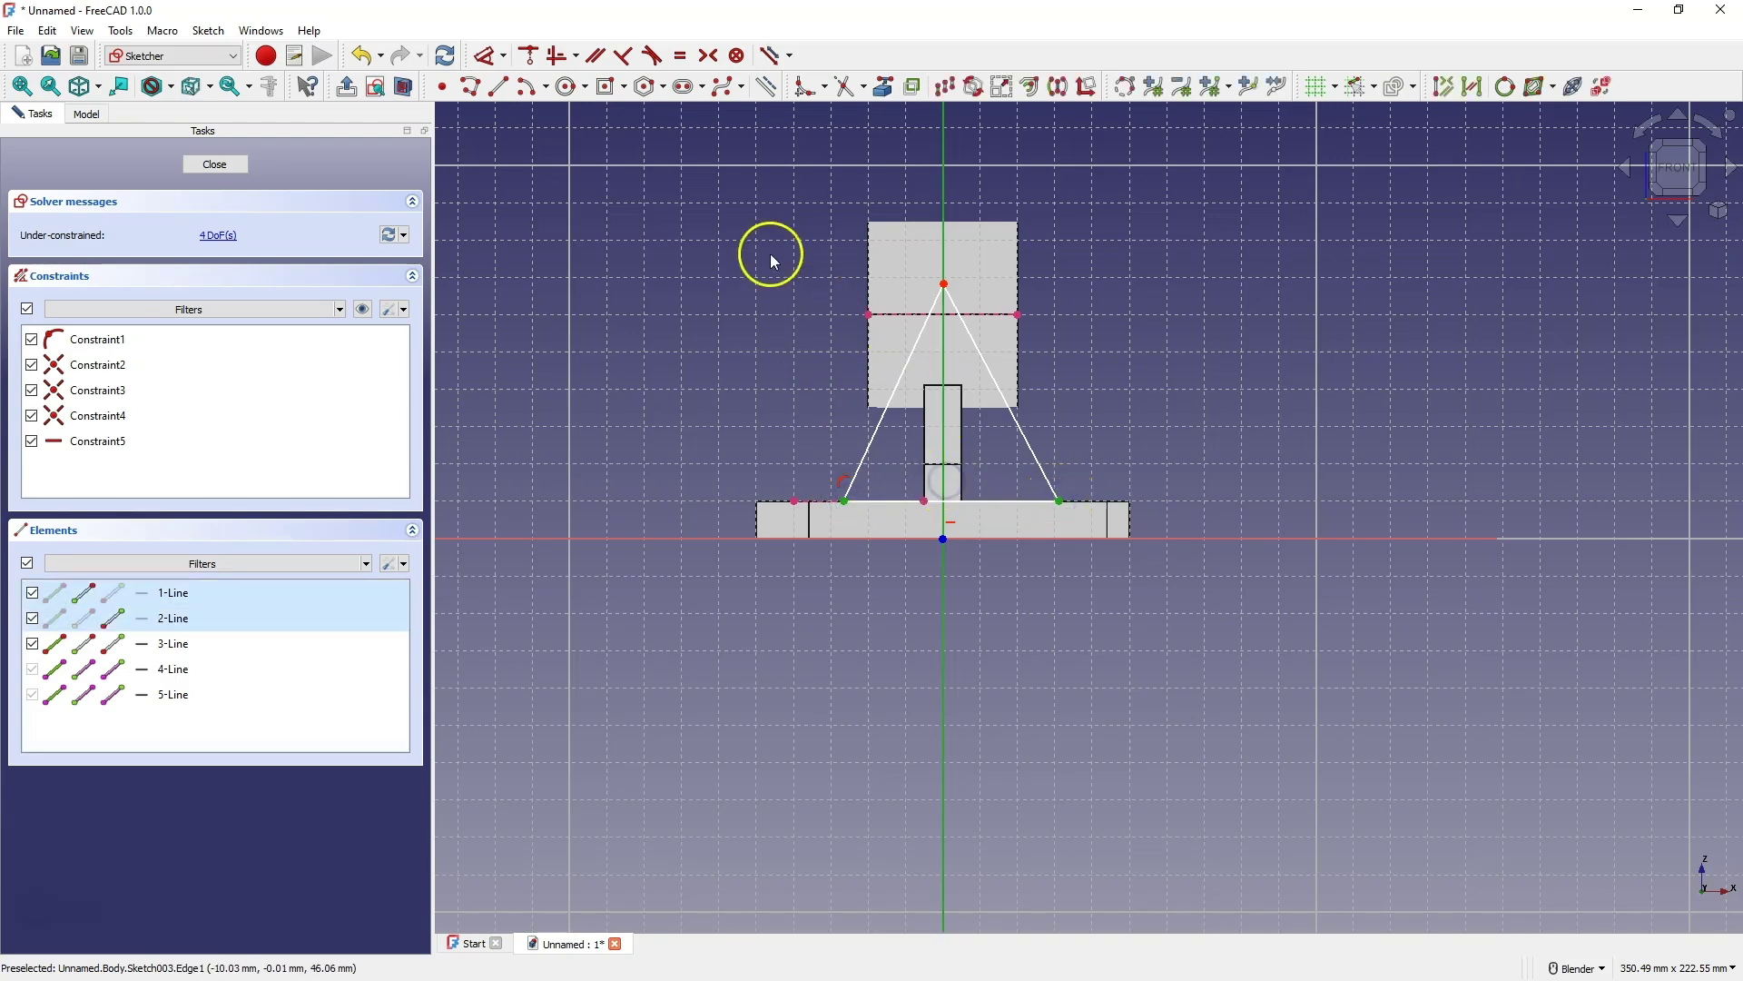
{"action": "left_click", "coordinate": [709, 55]}
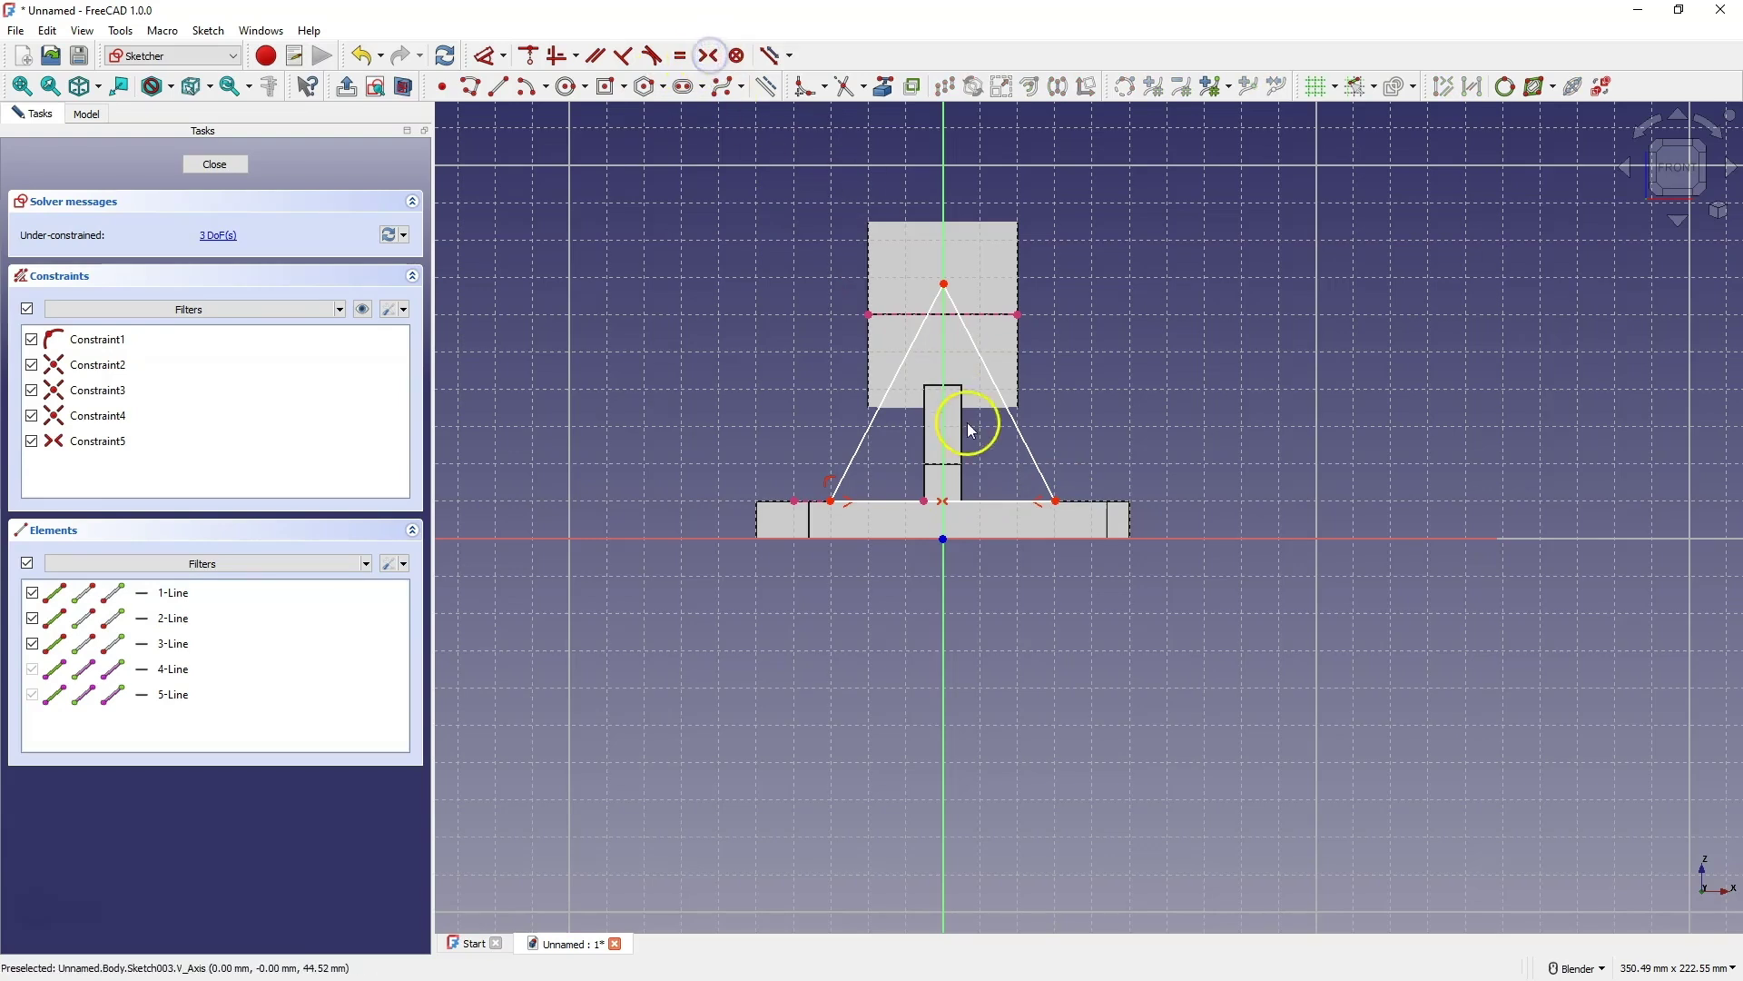
Dimension the triangle's base line to 60 mm, placing the dimension below the plate.
{"action": "left_click", "coordinate": [994, 503]}
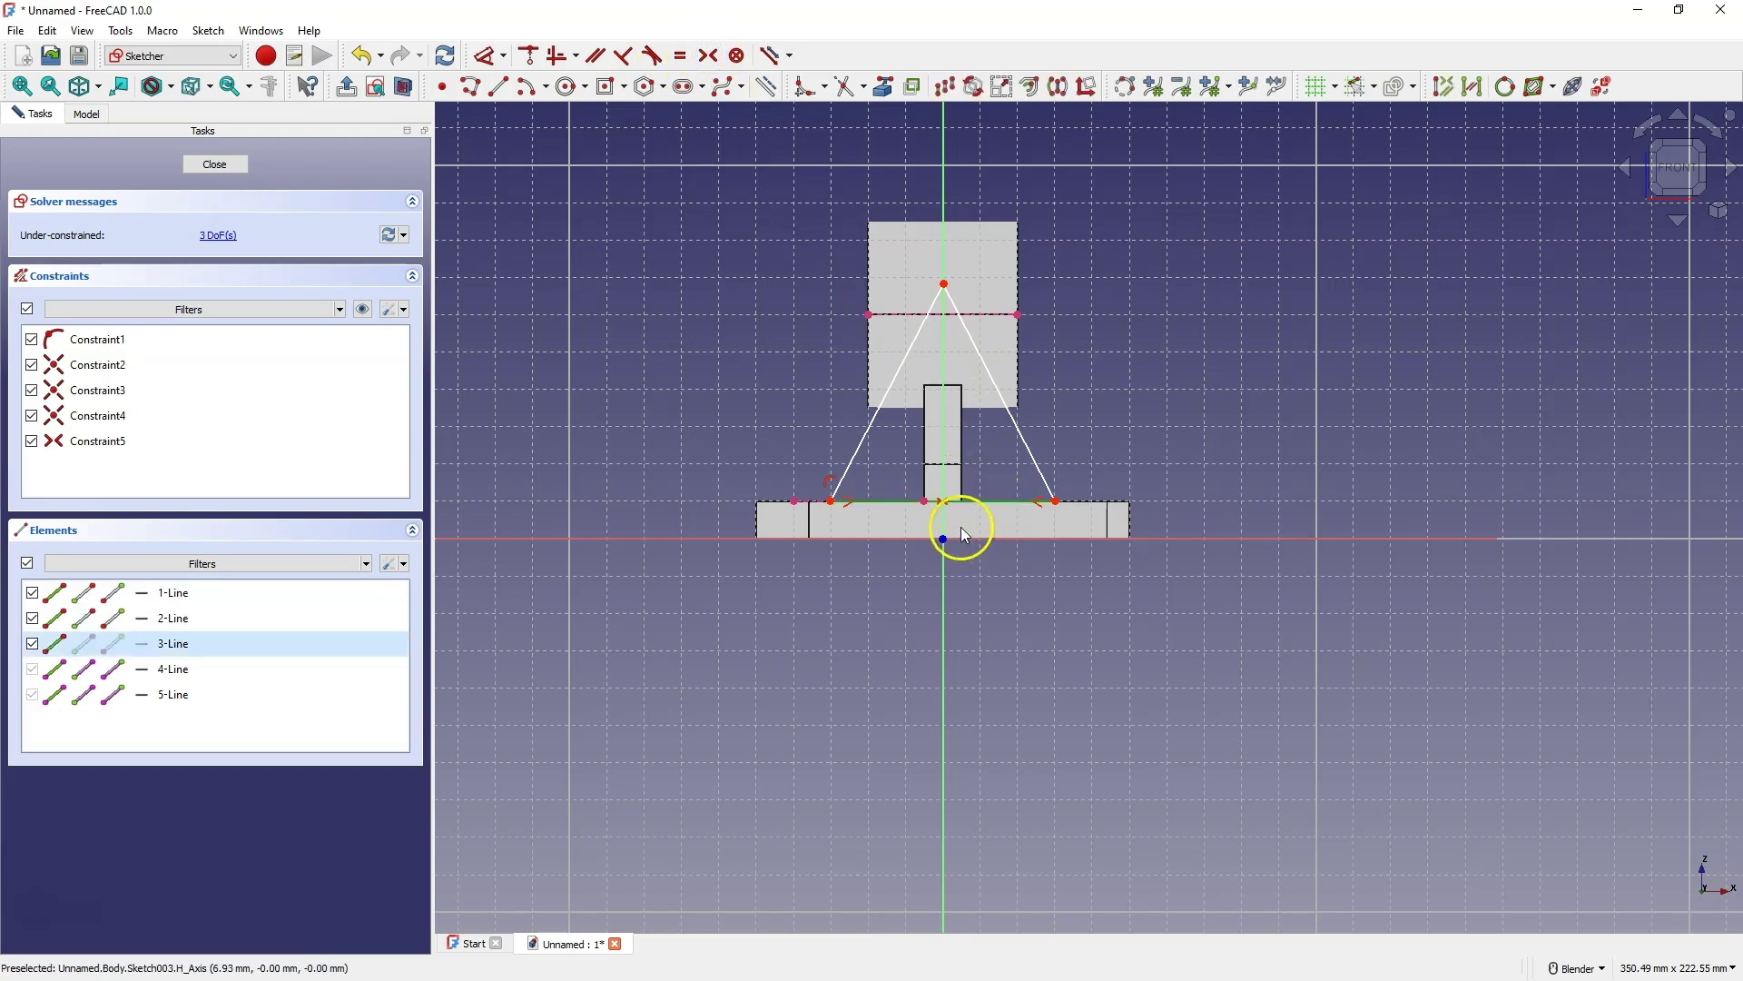
{"action": "left_click", "coordinate": [490, 57]}
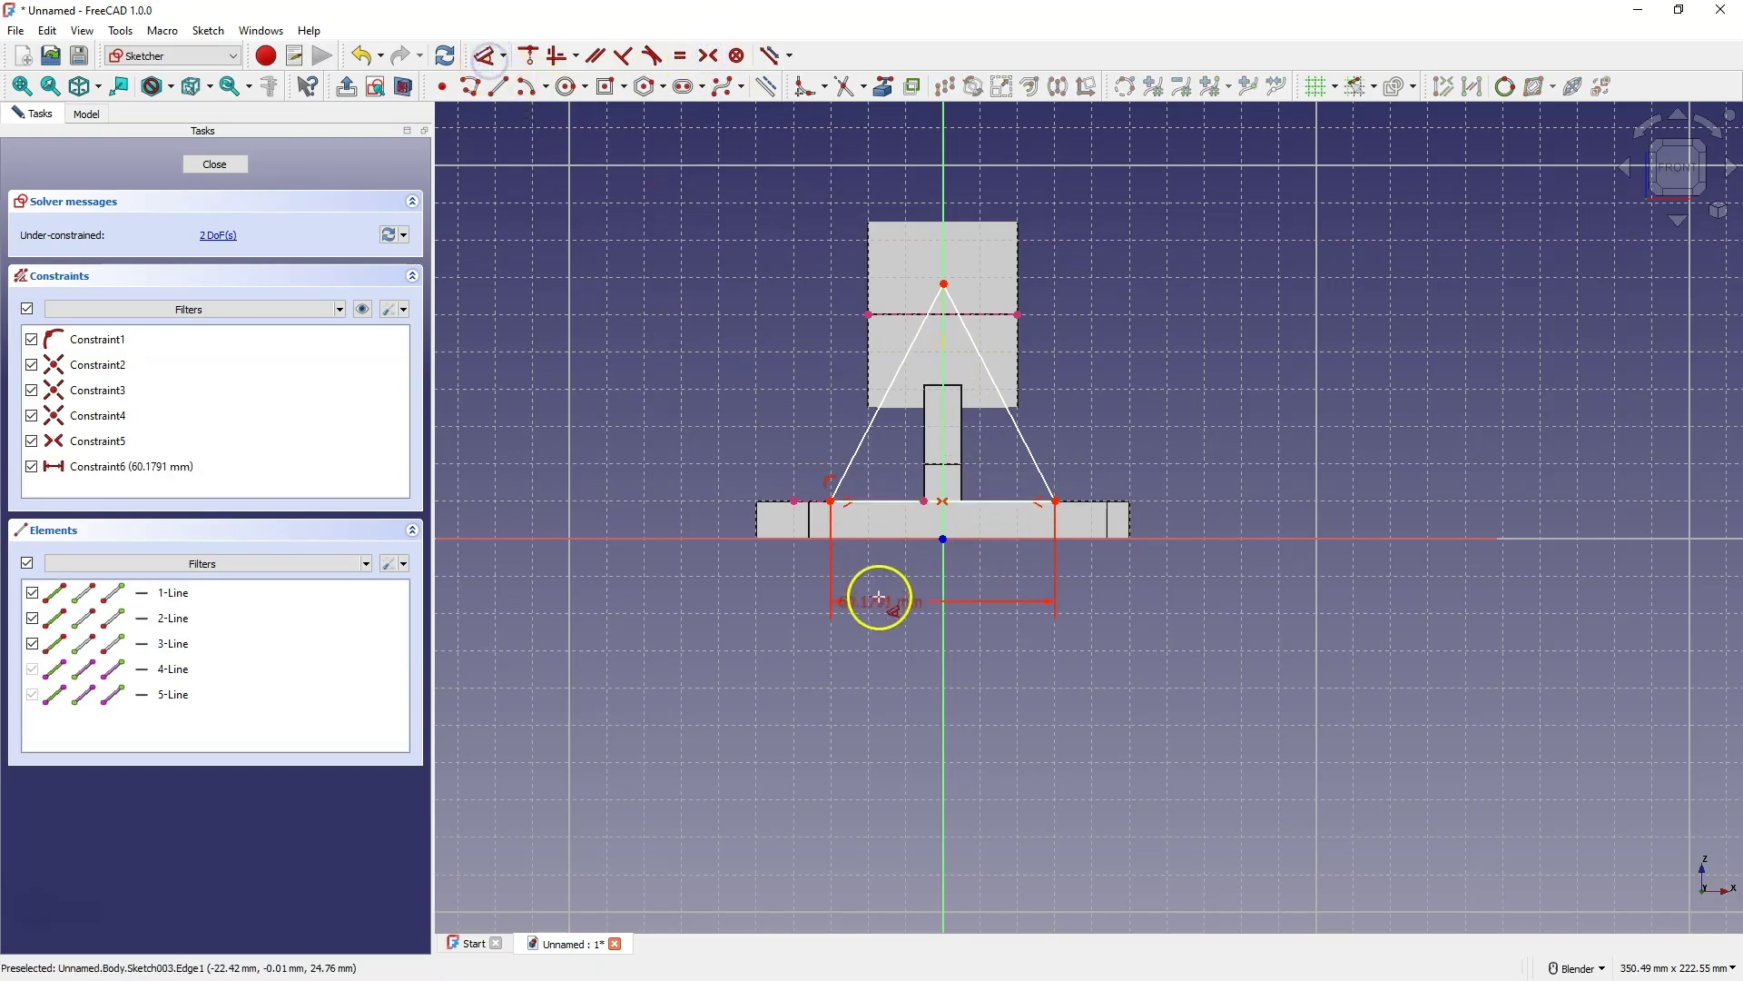
{"action": "left_click", "coordinate": [902, 617]}
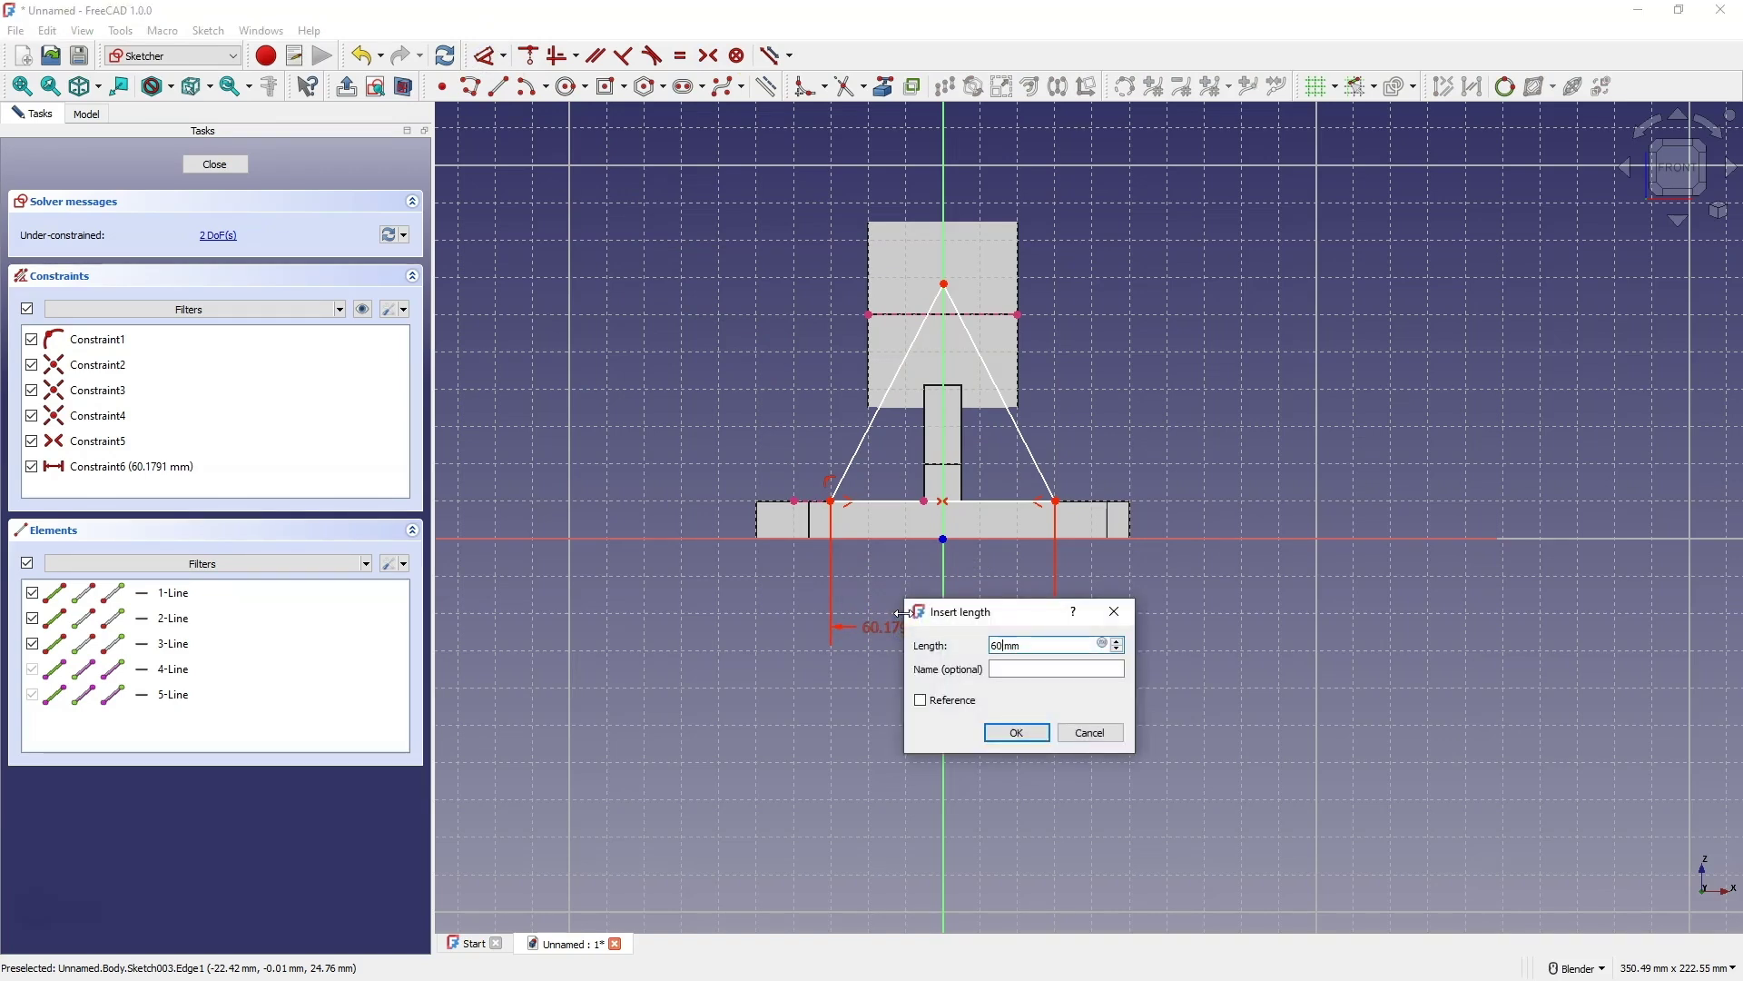
{"action": "key", "text": "Return"}
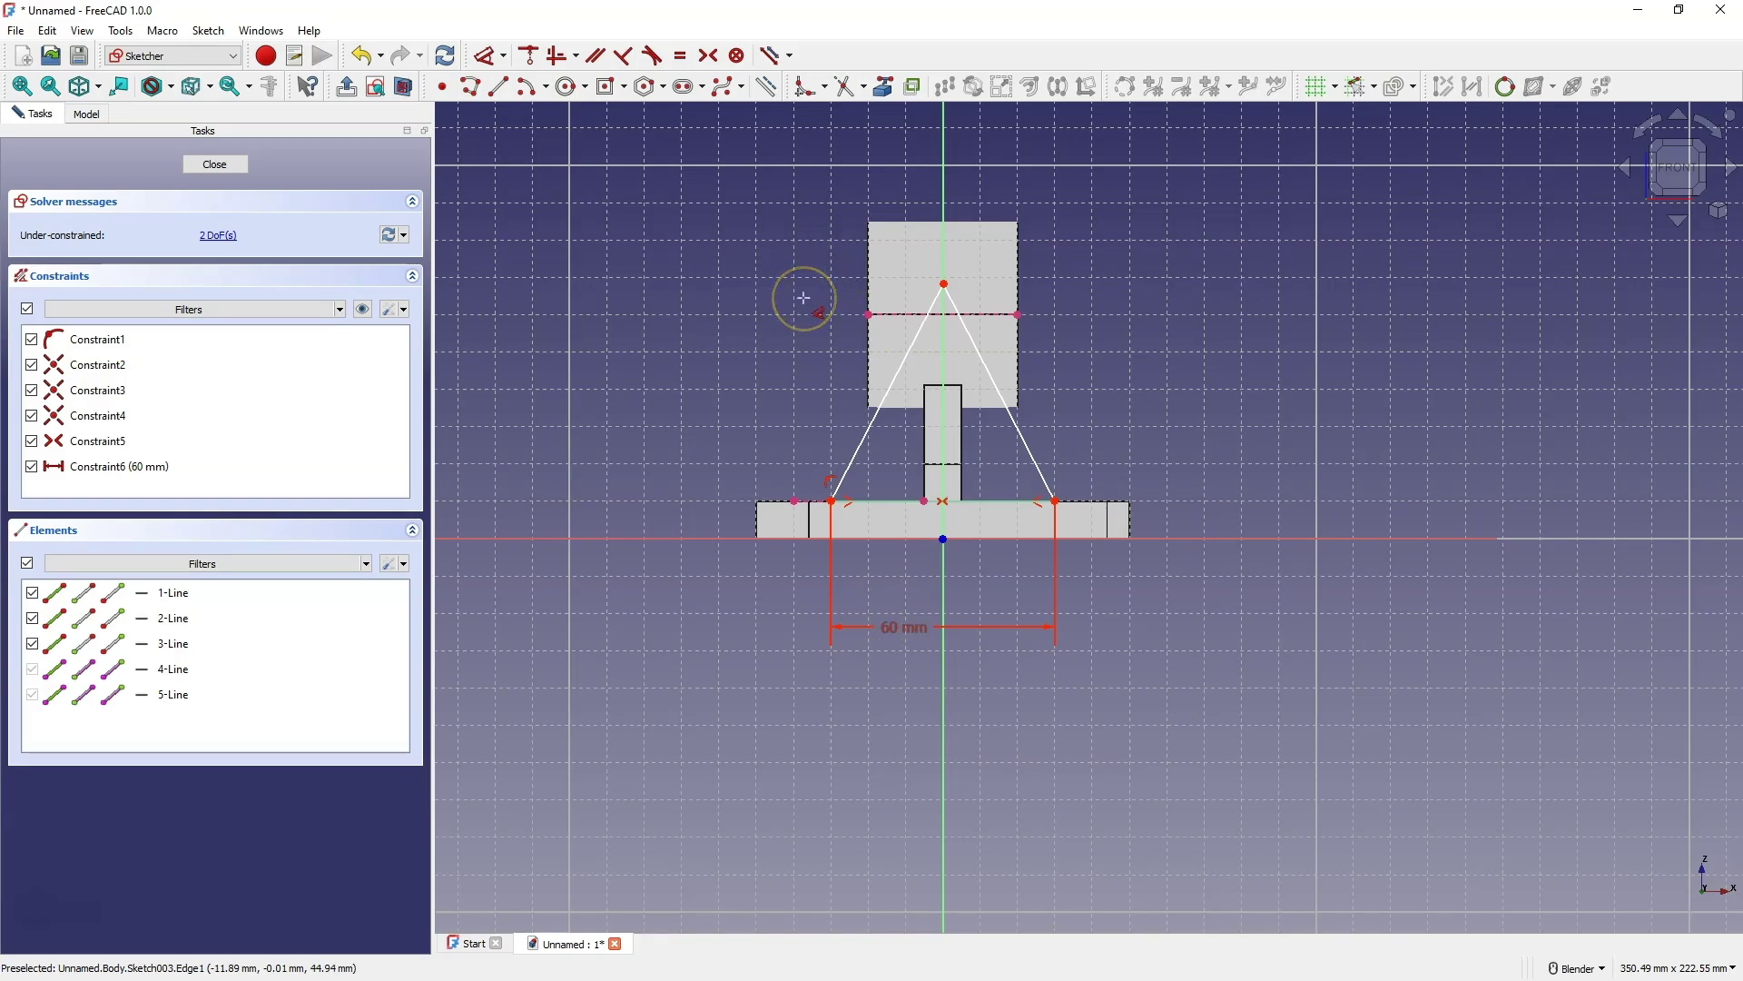
Constrain the triangle's apex onto the cylinder's referenced mid-line and onto the vertical axis.
{"action": "left_click", "coordinate": [945, 286]}
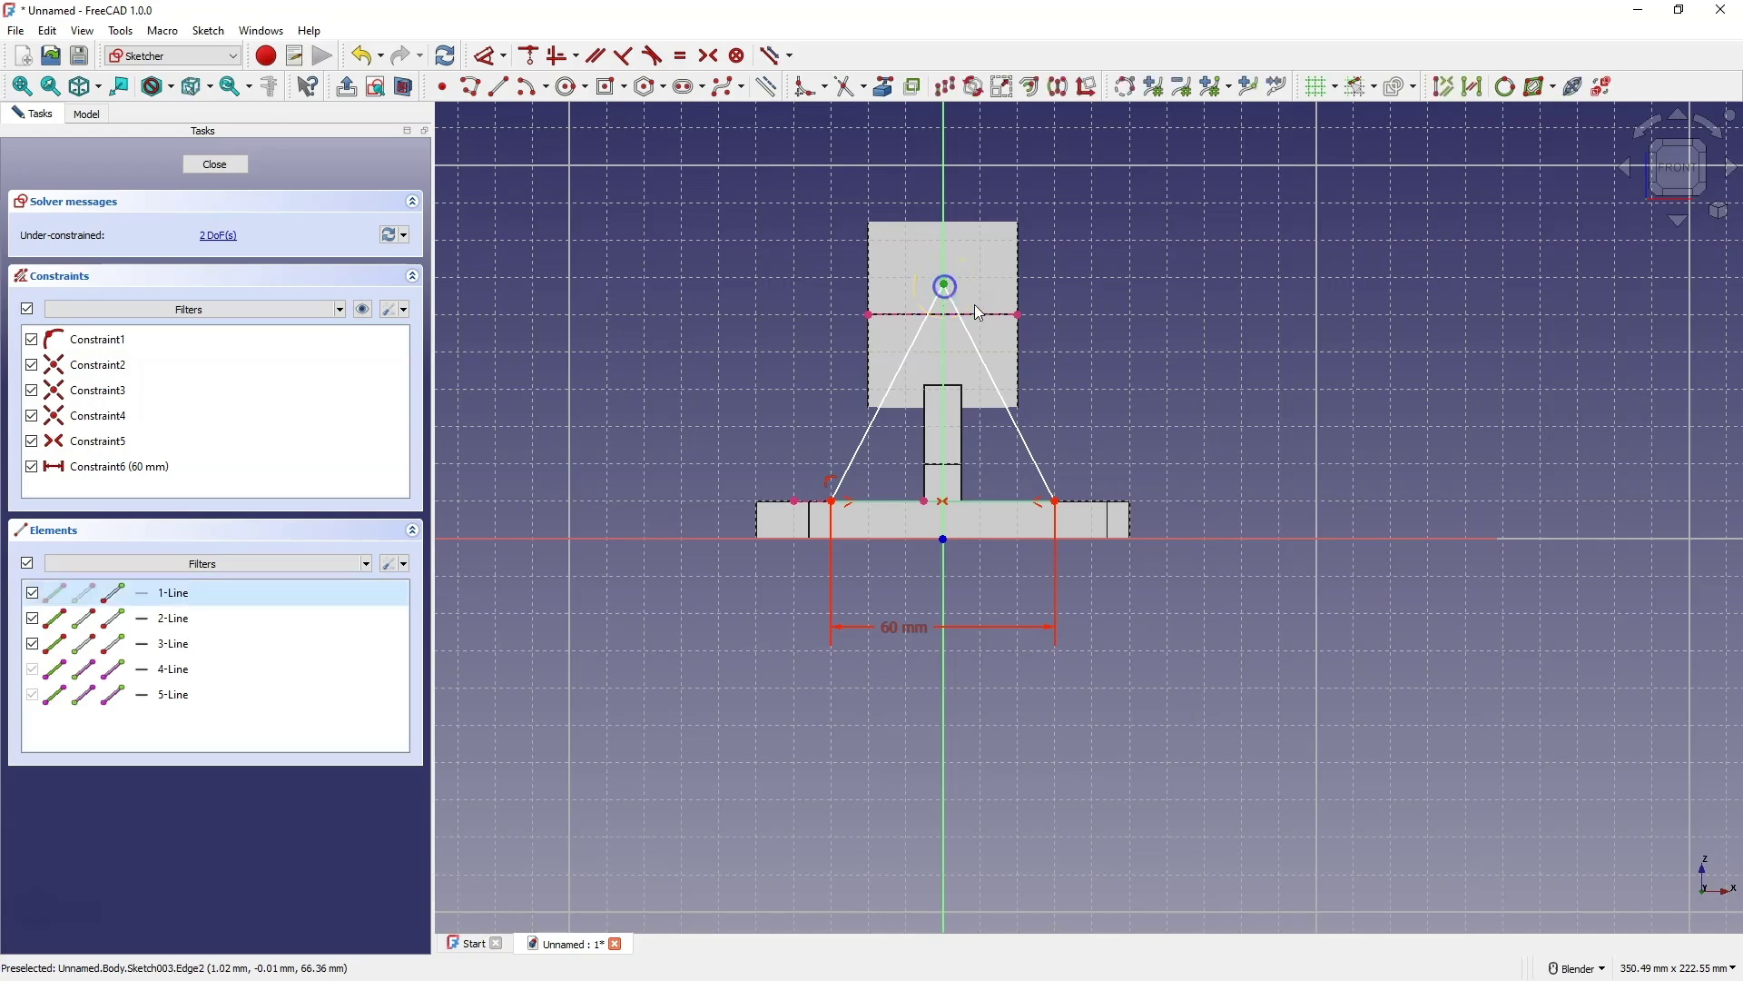
{"action": "left_click", "coordinate": [980, 316]}
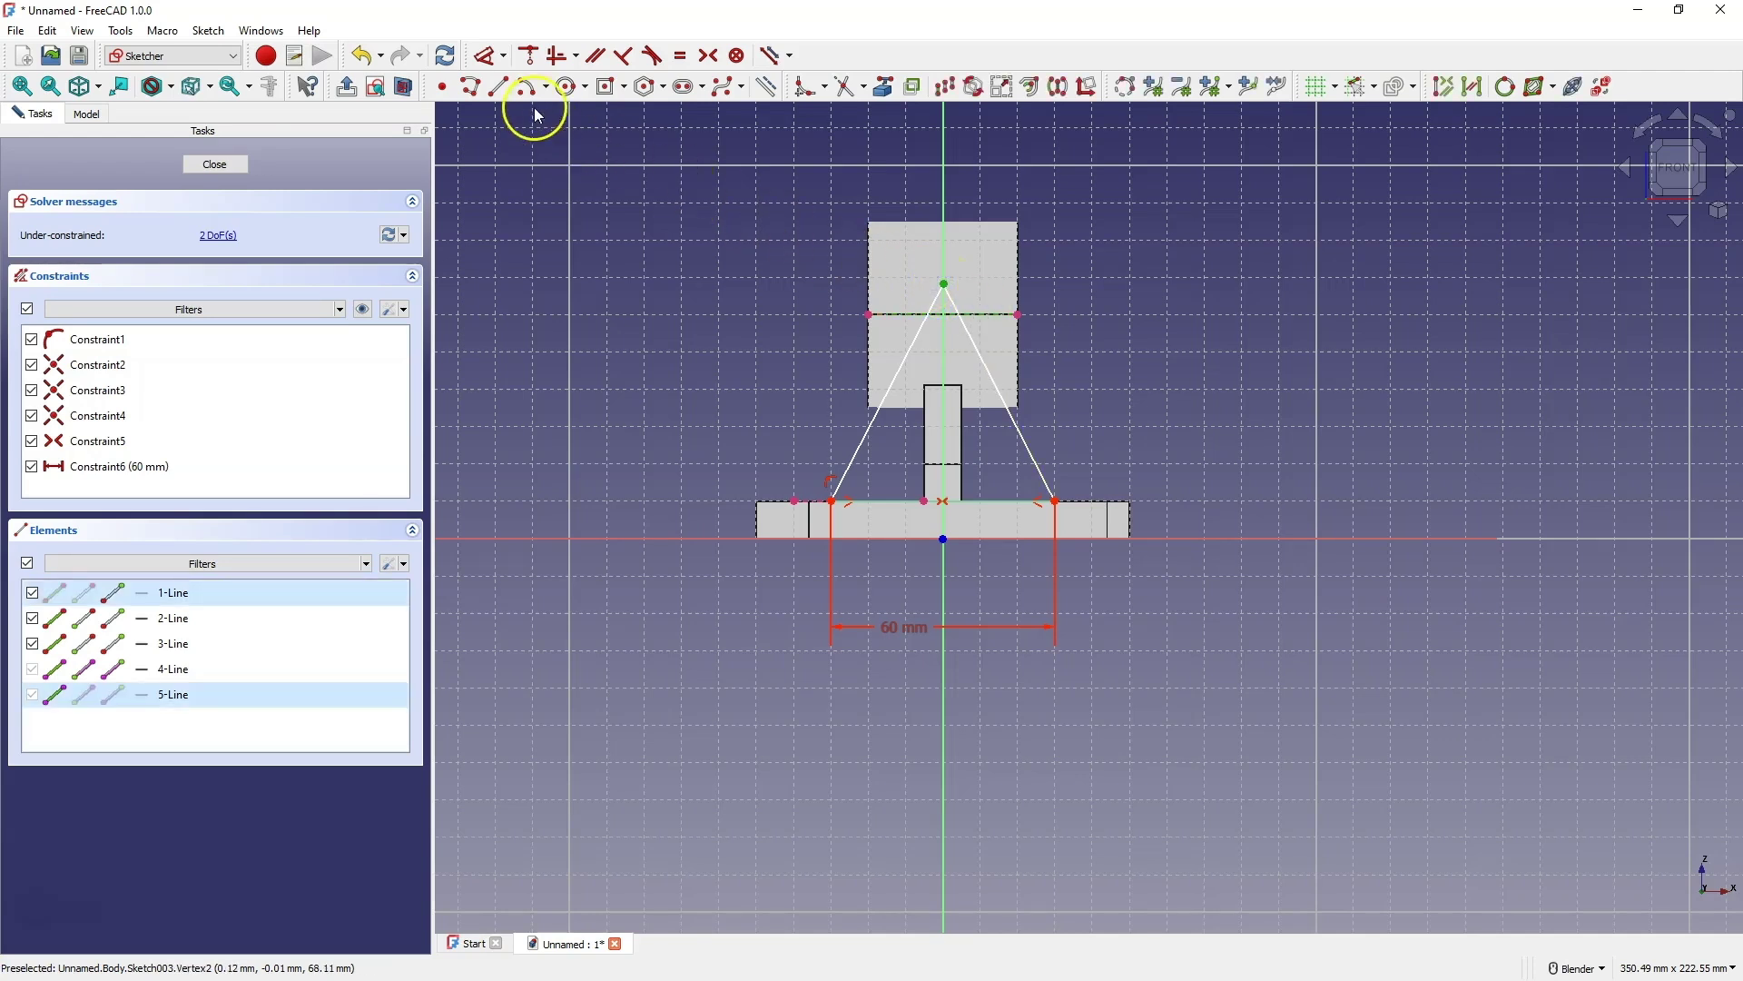
{"action": "left_click", "coordinate": [535, 63]}
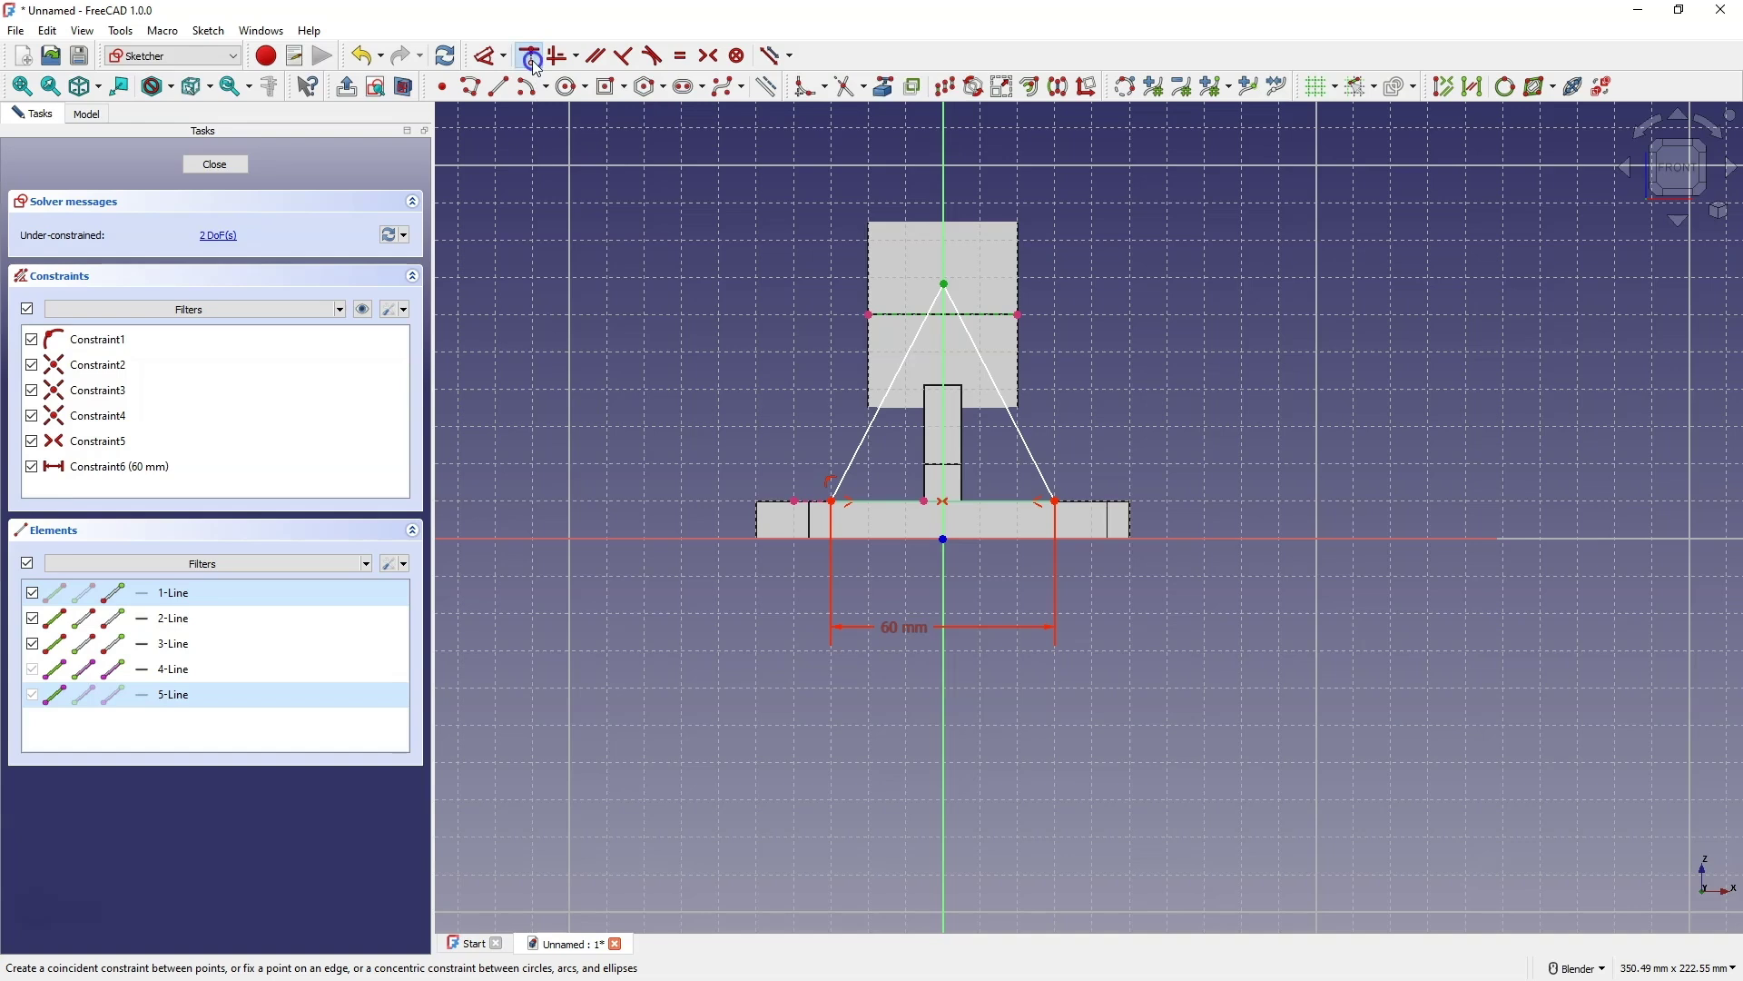
{"action": "mouse_move", "coordinate": [944, 316]}
{"action": "left_mouse_down"}
{"action": "mouse_move", "coordinate": [934, 349]}
{"action": "mouse_move", "coordinate": [892, 345]}
{"action": "mouse_move", "coordinate": [921, 319]}
{"action": "left_mouse_up"}
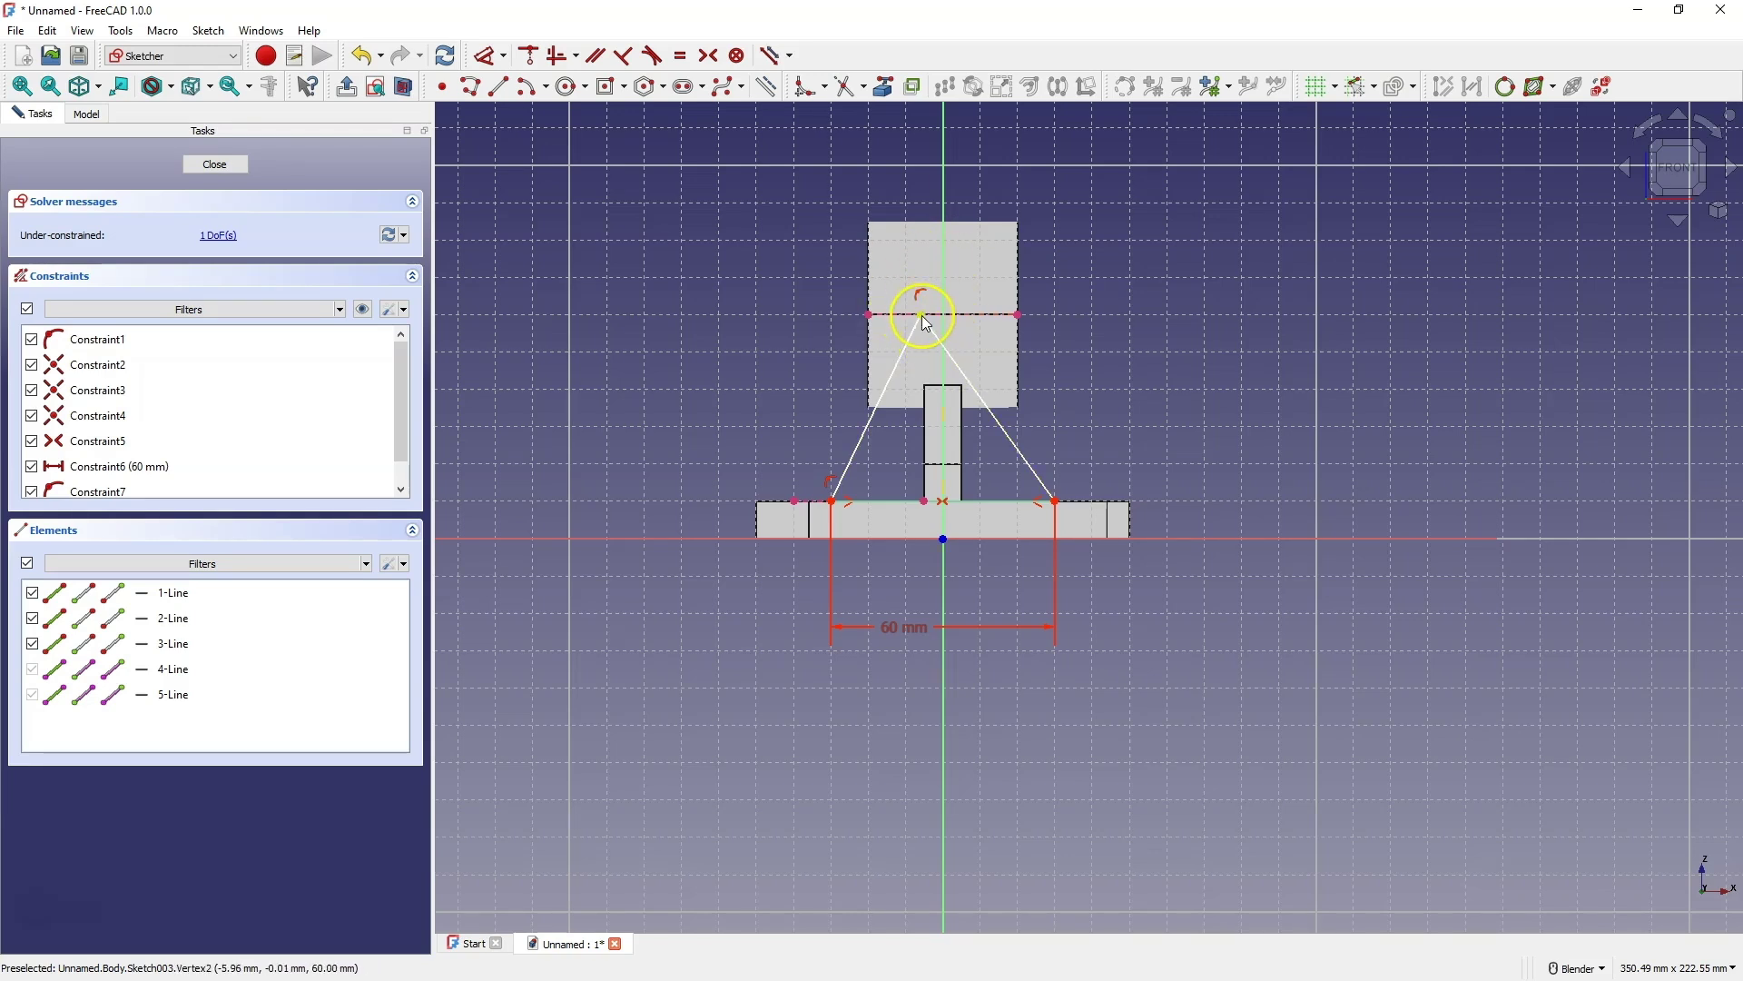
{"action": "left_click", "coordinate": [923, 316]}
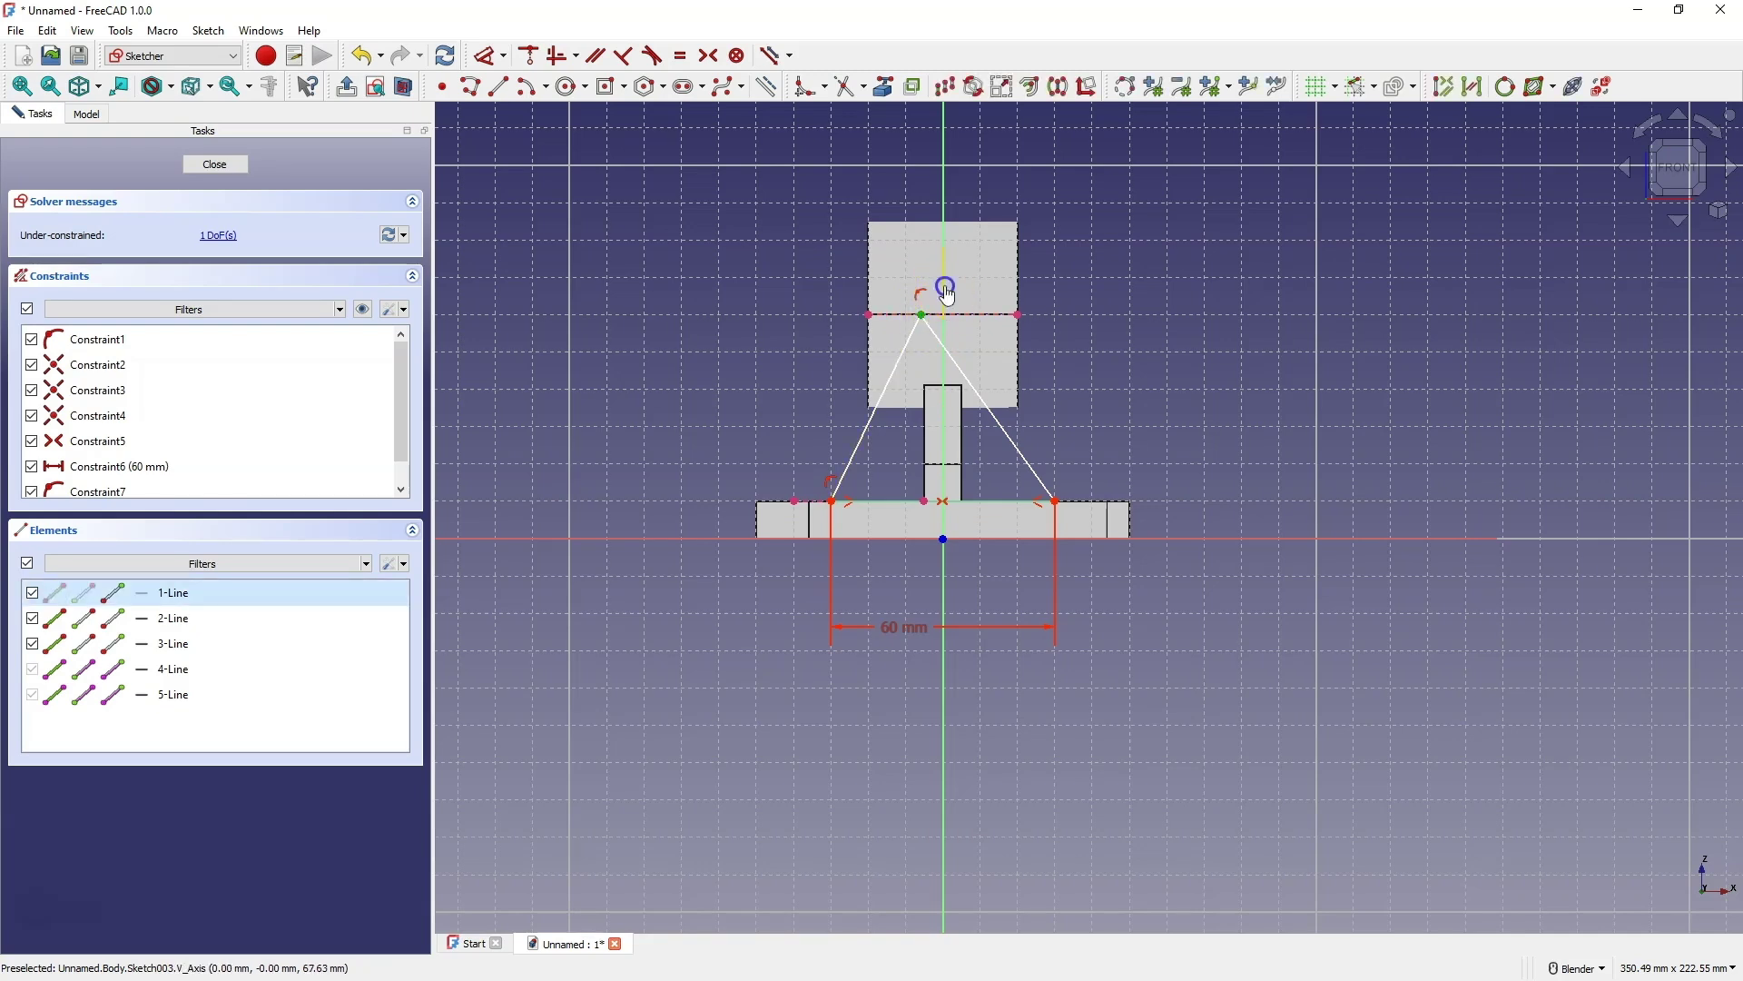
{"action": "left_click", "coordinate": [534, 57]}
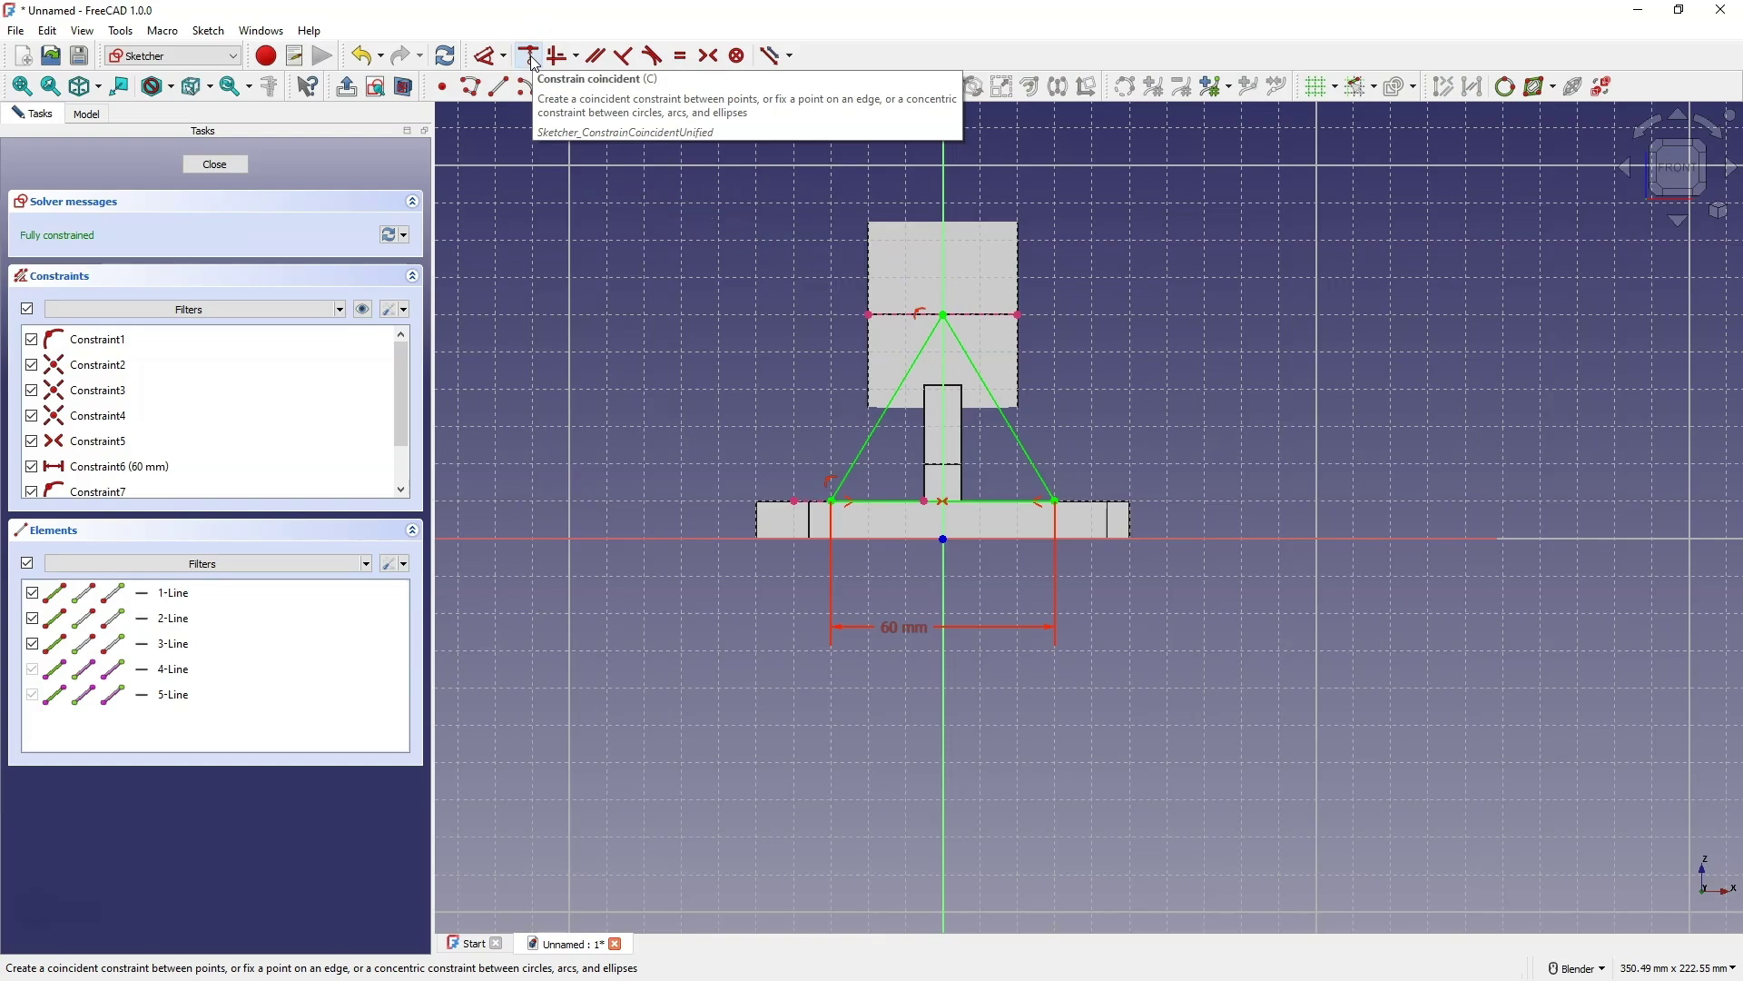
Finish the triangle sketch and pad it 10 mm, symmetric to the sketch plane.
{"action": "left_click", "coordinate": [213, 164]}
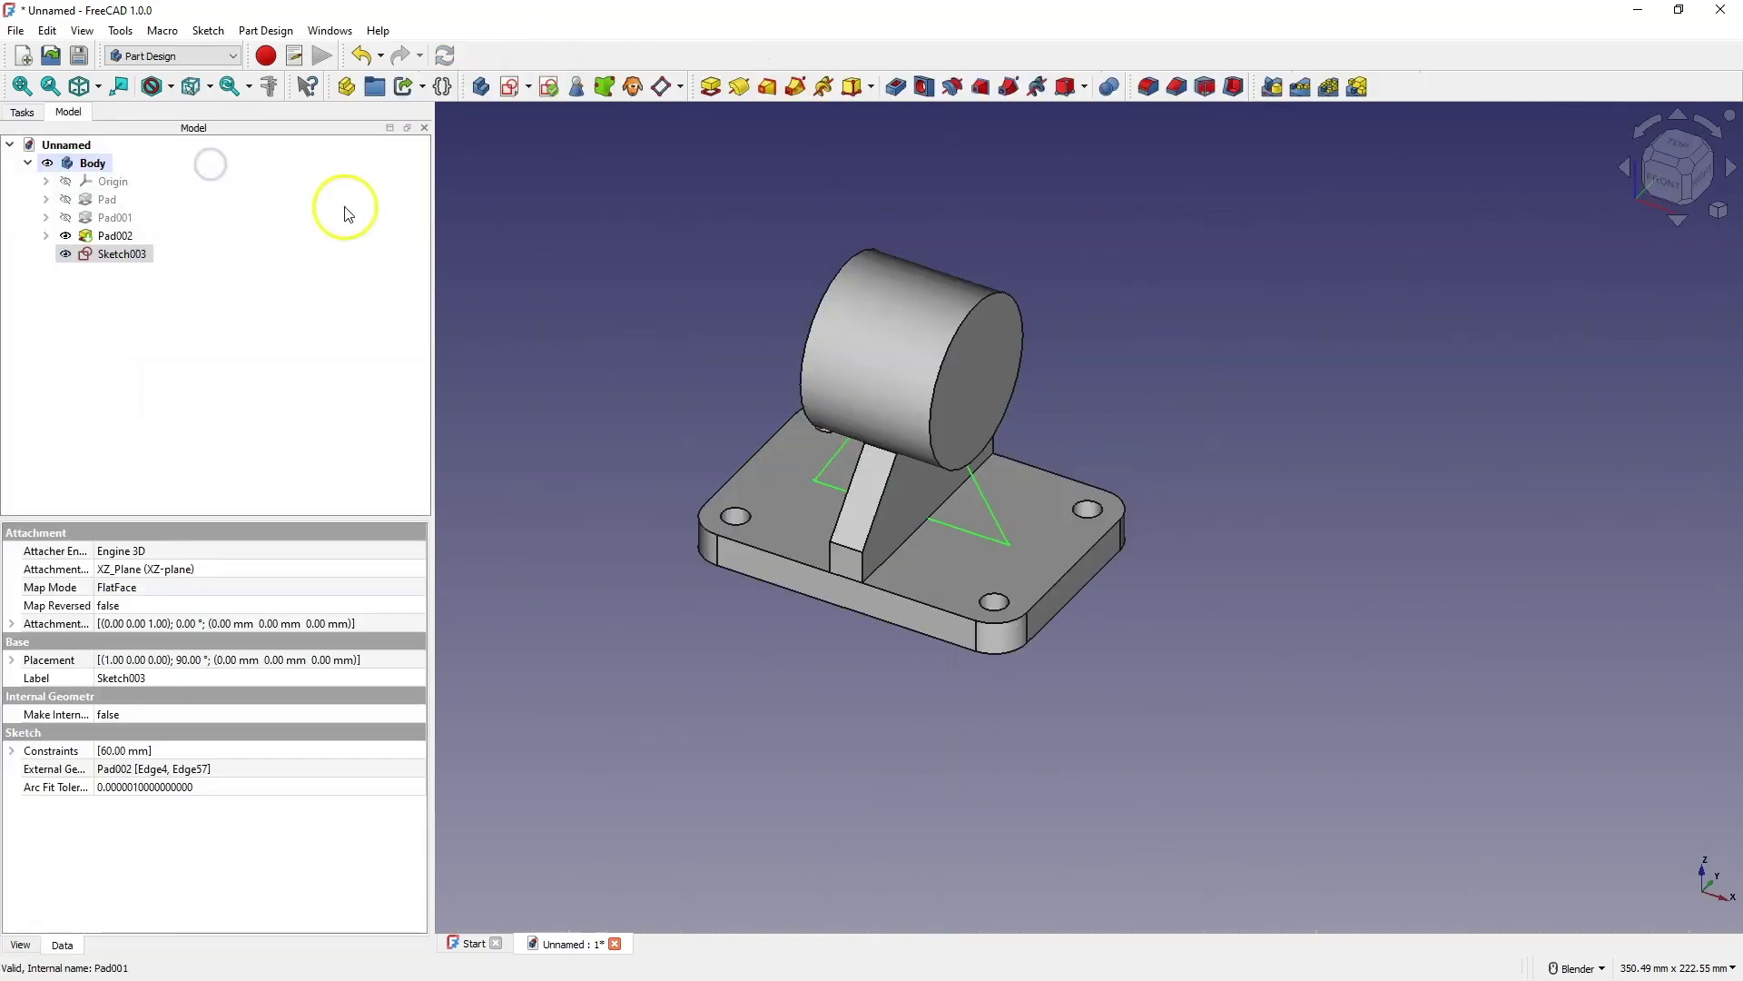
{"action": "left_click", "coordinate": [711, 91]}
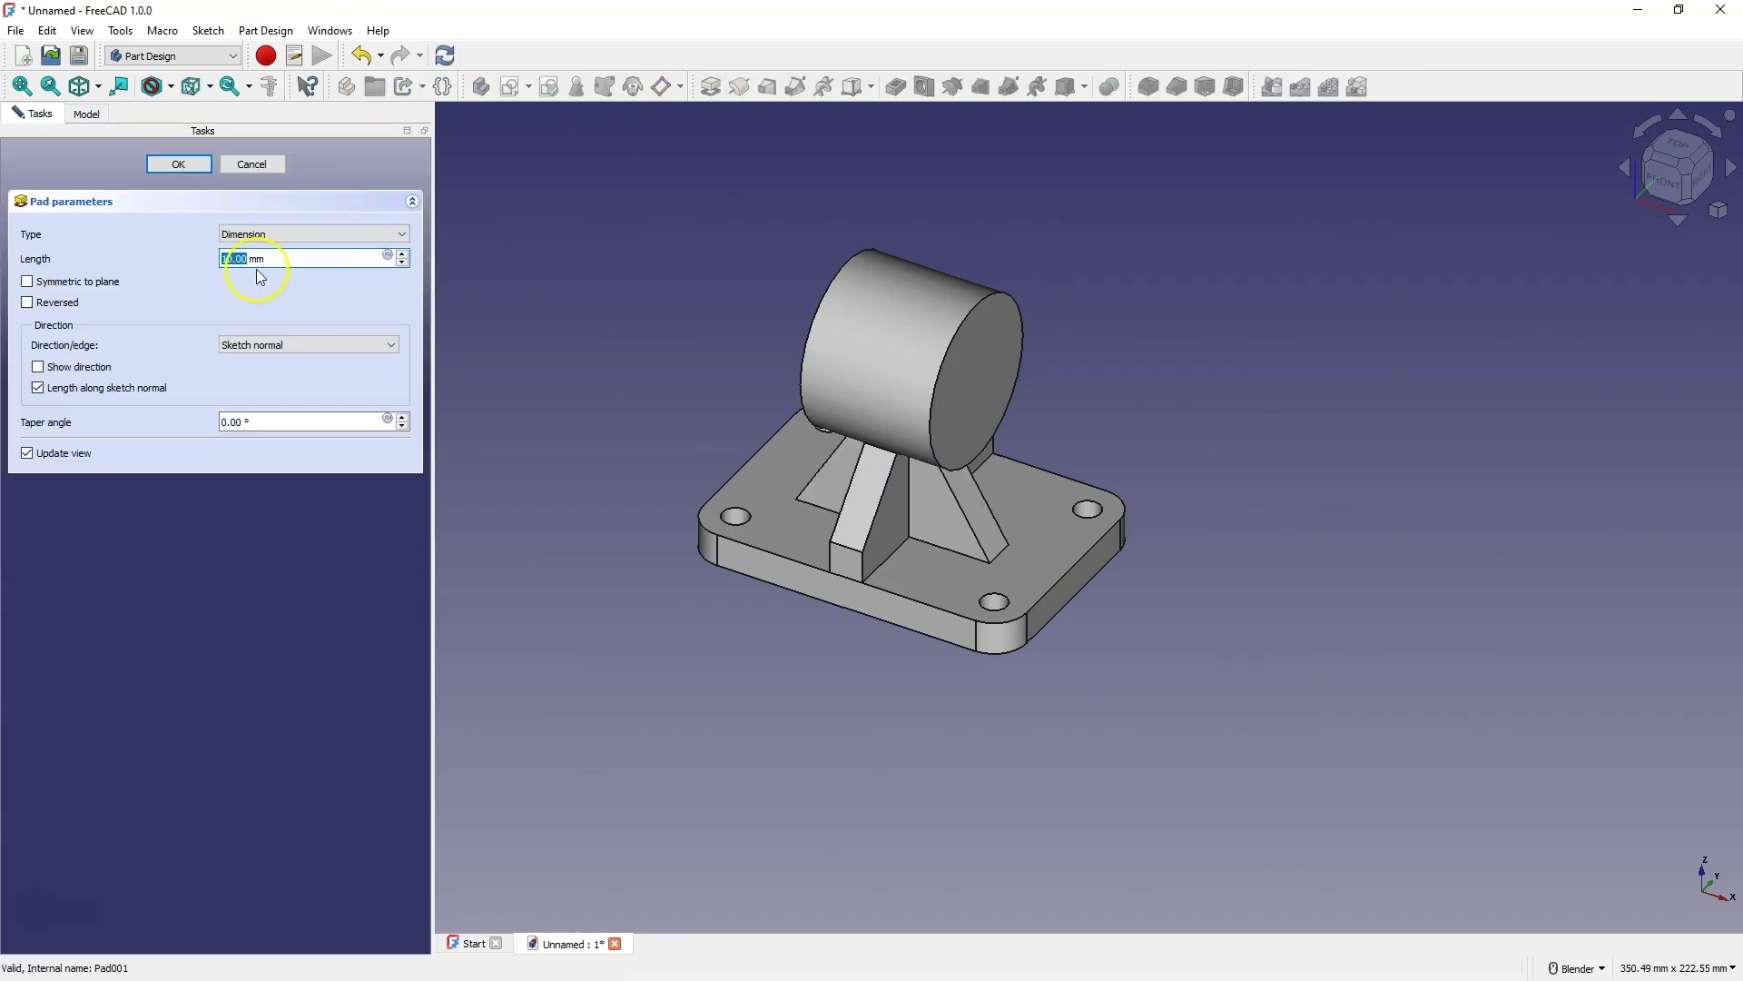
{"action": "left_click", "coordinate": [78, 282]}
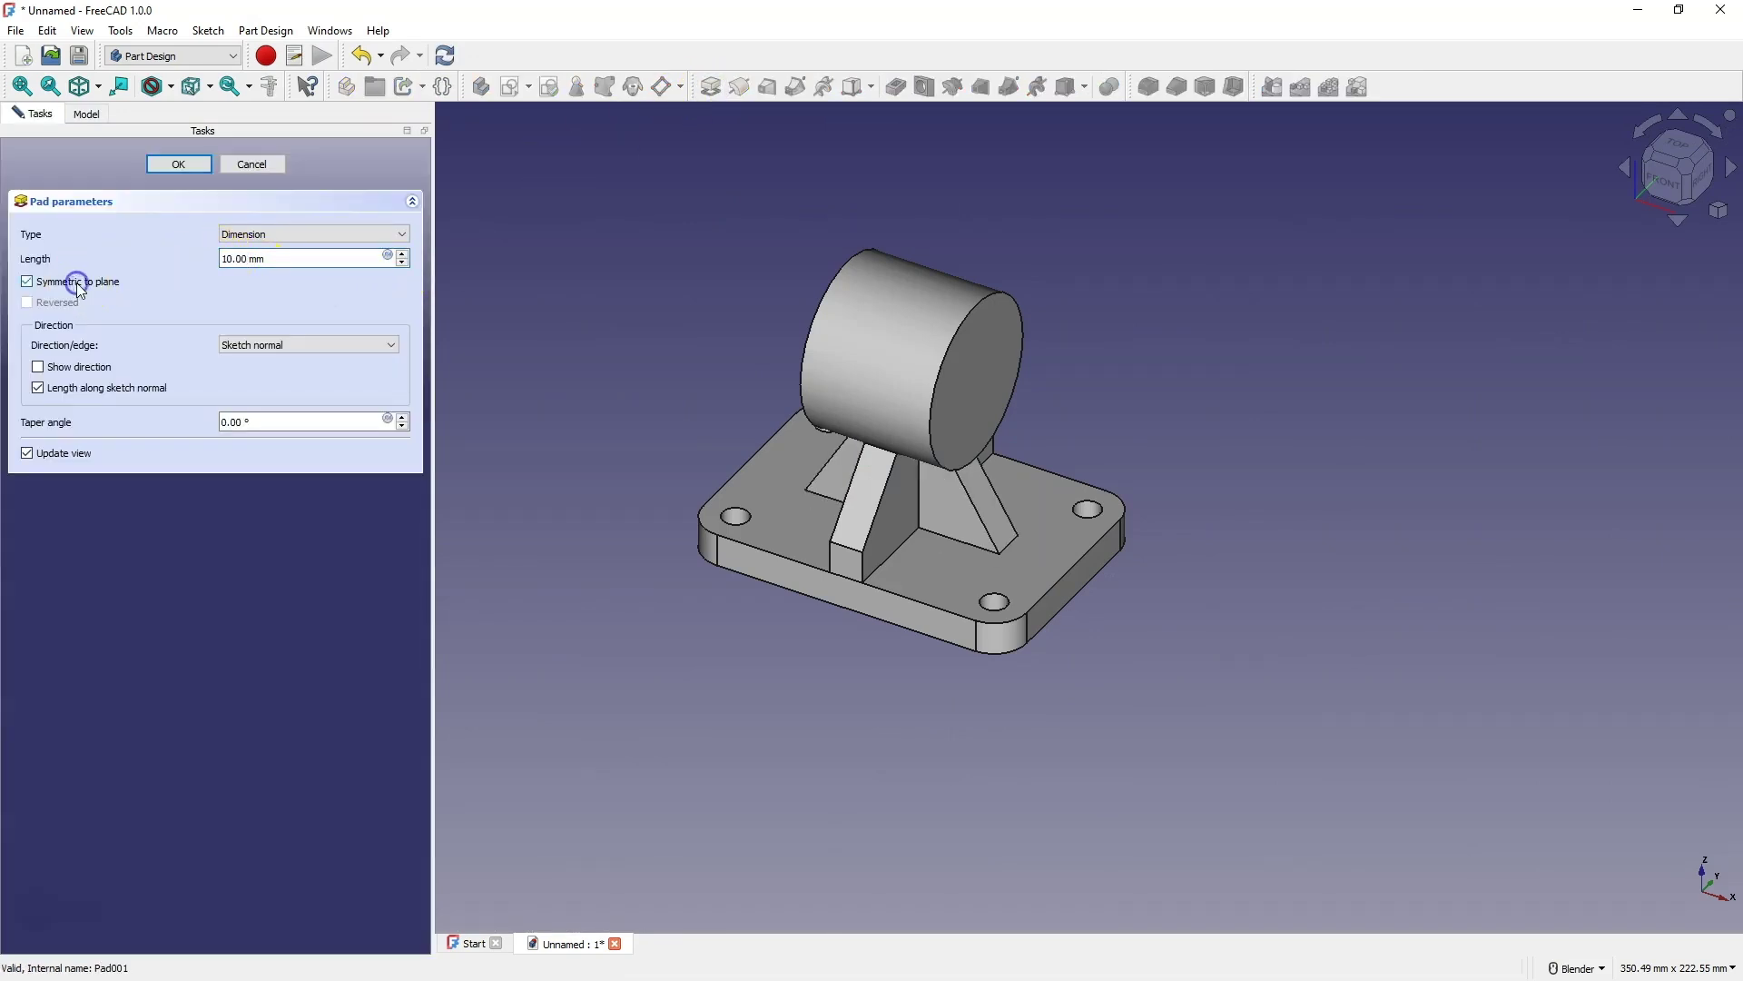
{"action": "left_click", "coordinate": [237, 254]}
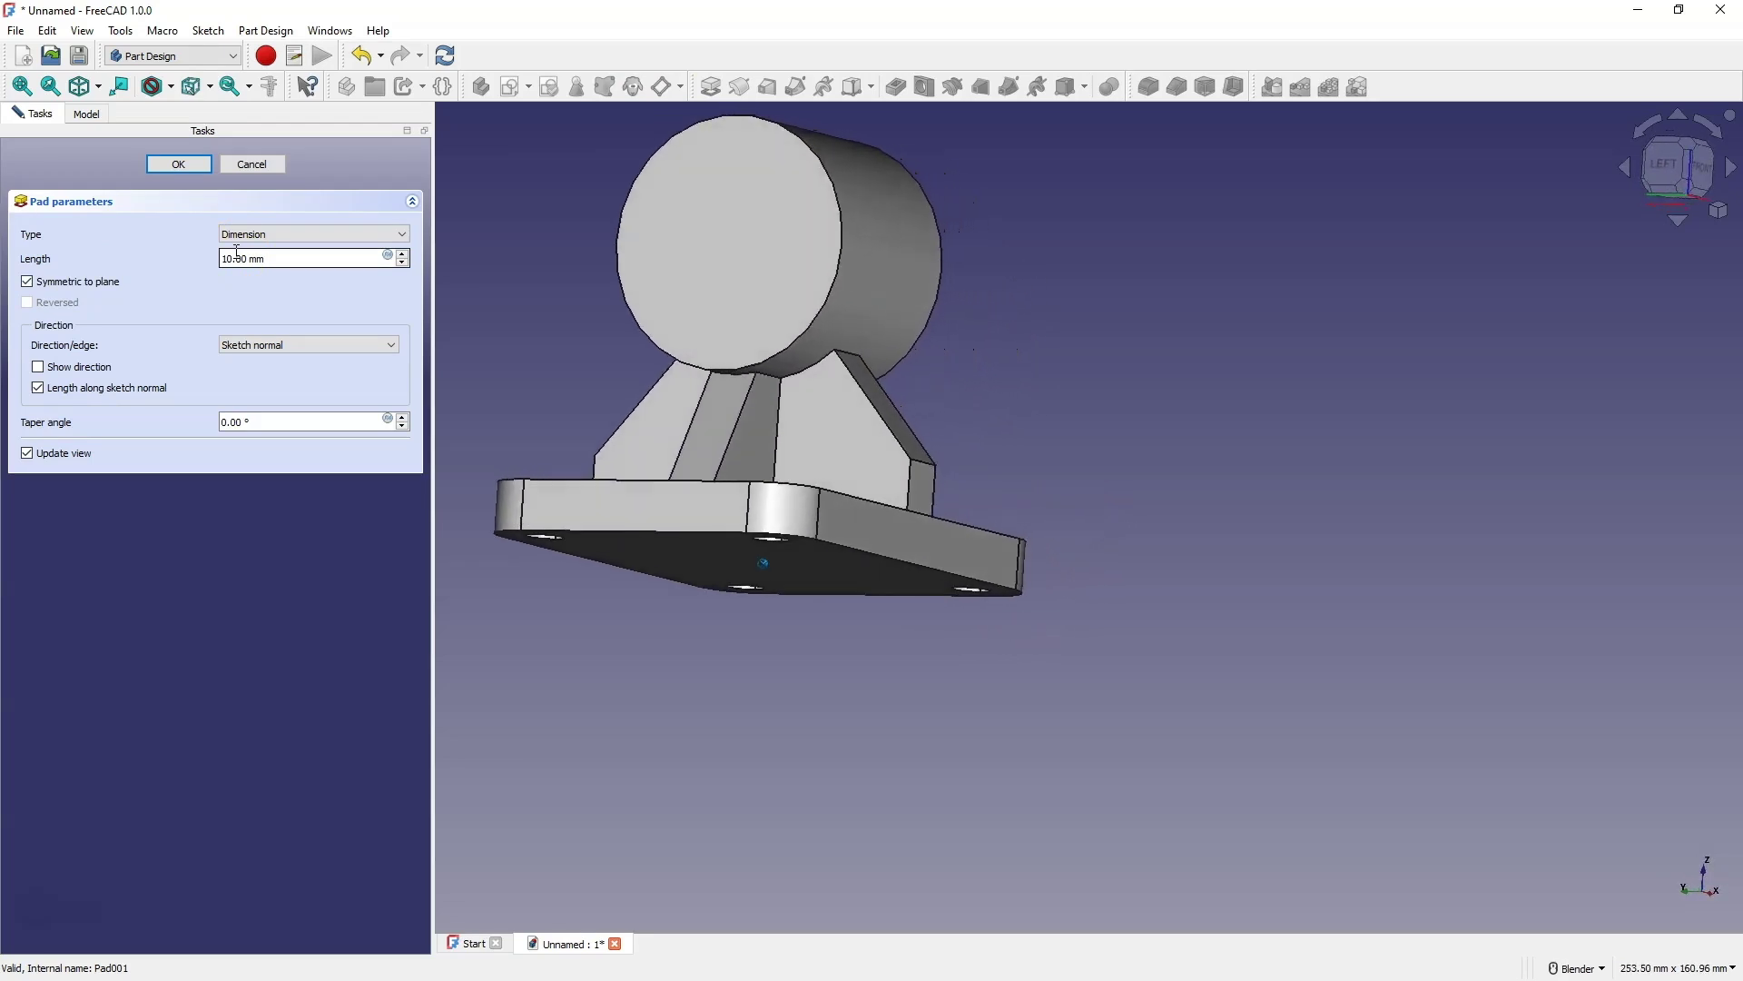
{"action": "left_click", "coordinate": [181, 166]}
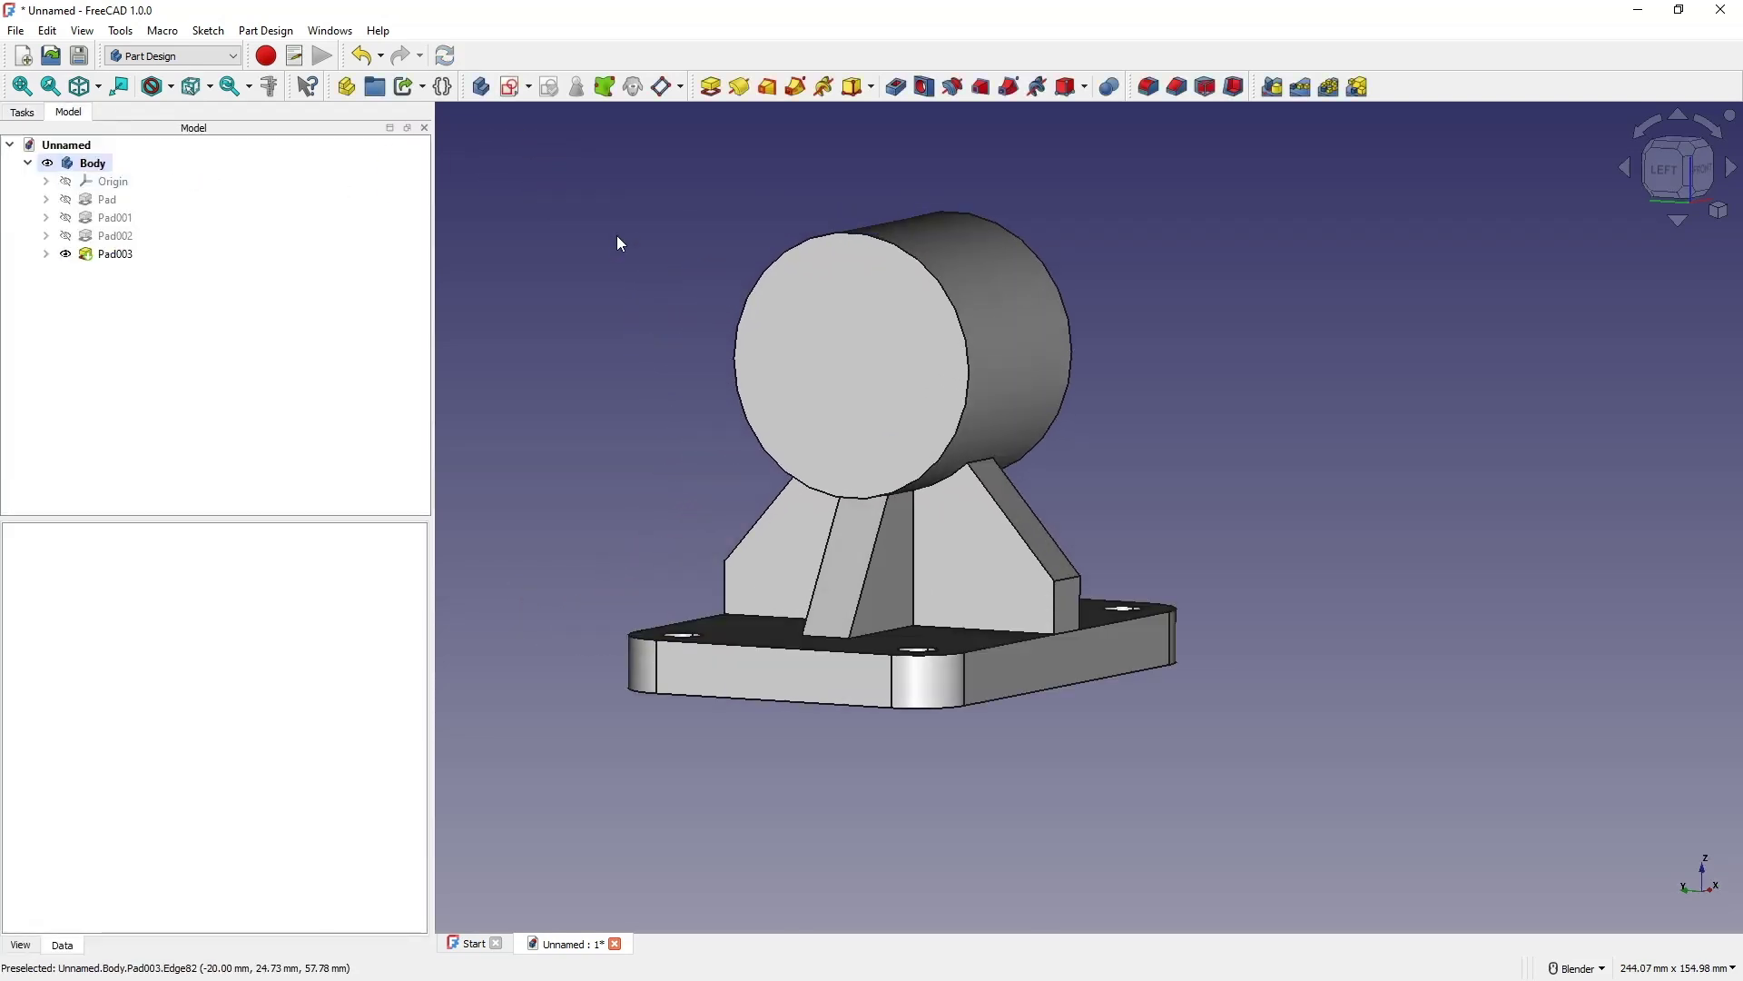
Start a sketch on the YZ plane, showing the model in section and linking the cylinder's circular edge as external geometry.
{"action": "left_click", "coordinate": [511, 88]}
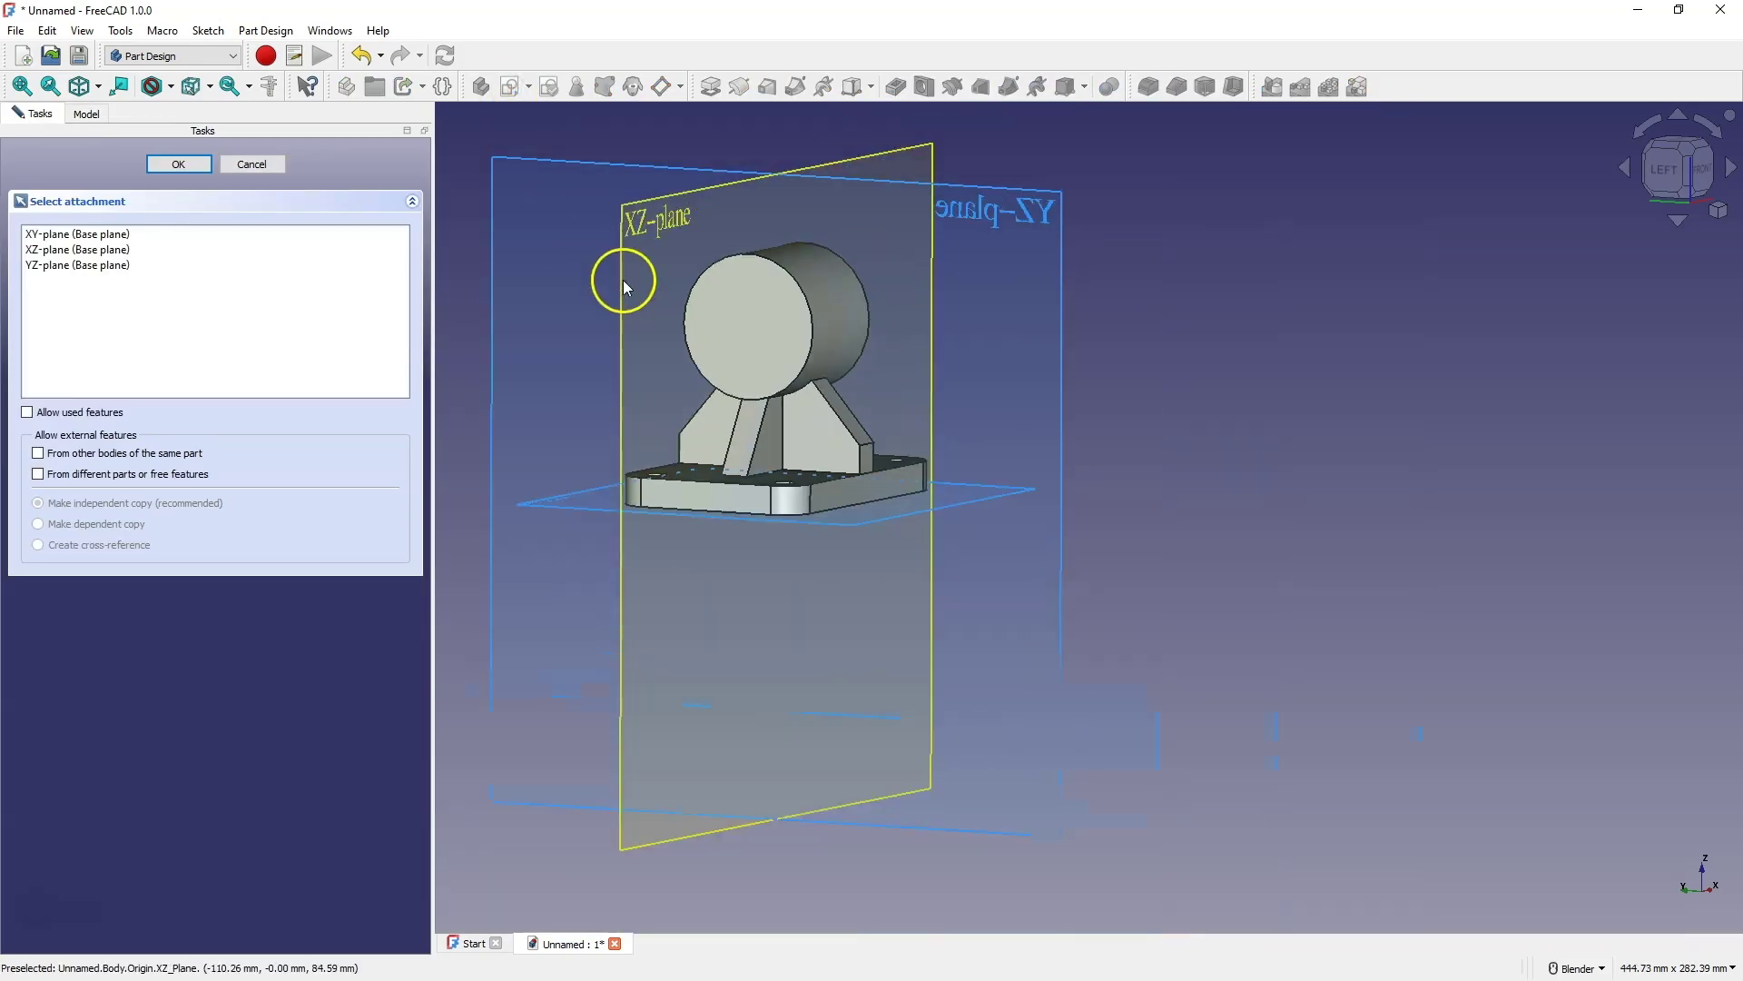
{"action": "middle_click_drag", "start_coordinate": [1037, 220], "coordinate": [622, 371]}
{"action": "left_click", "coordinate": [619, 357]}
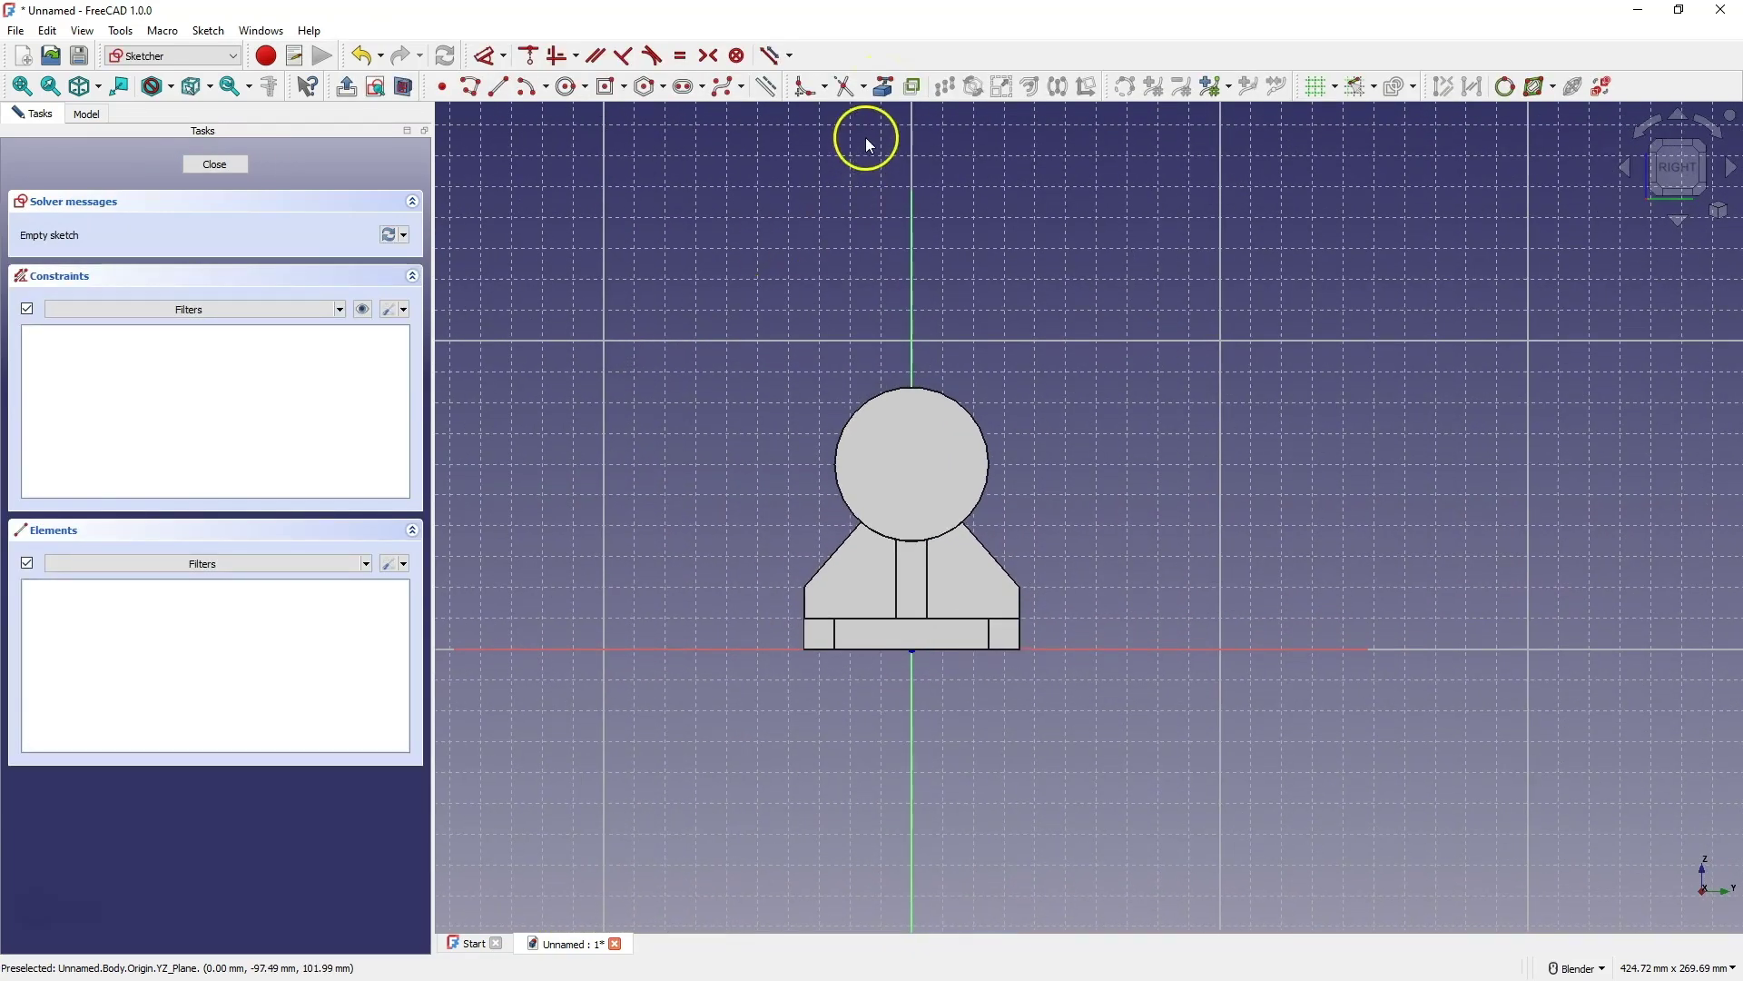
{"action": "left_click", "coordinate": [885, 94]}
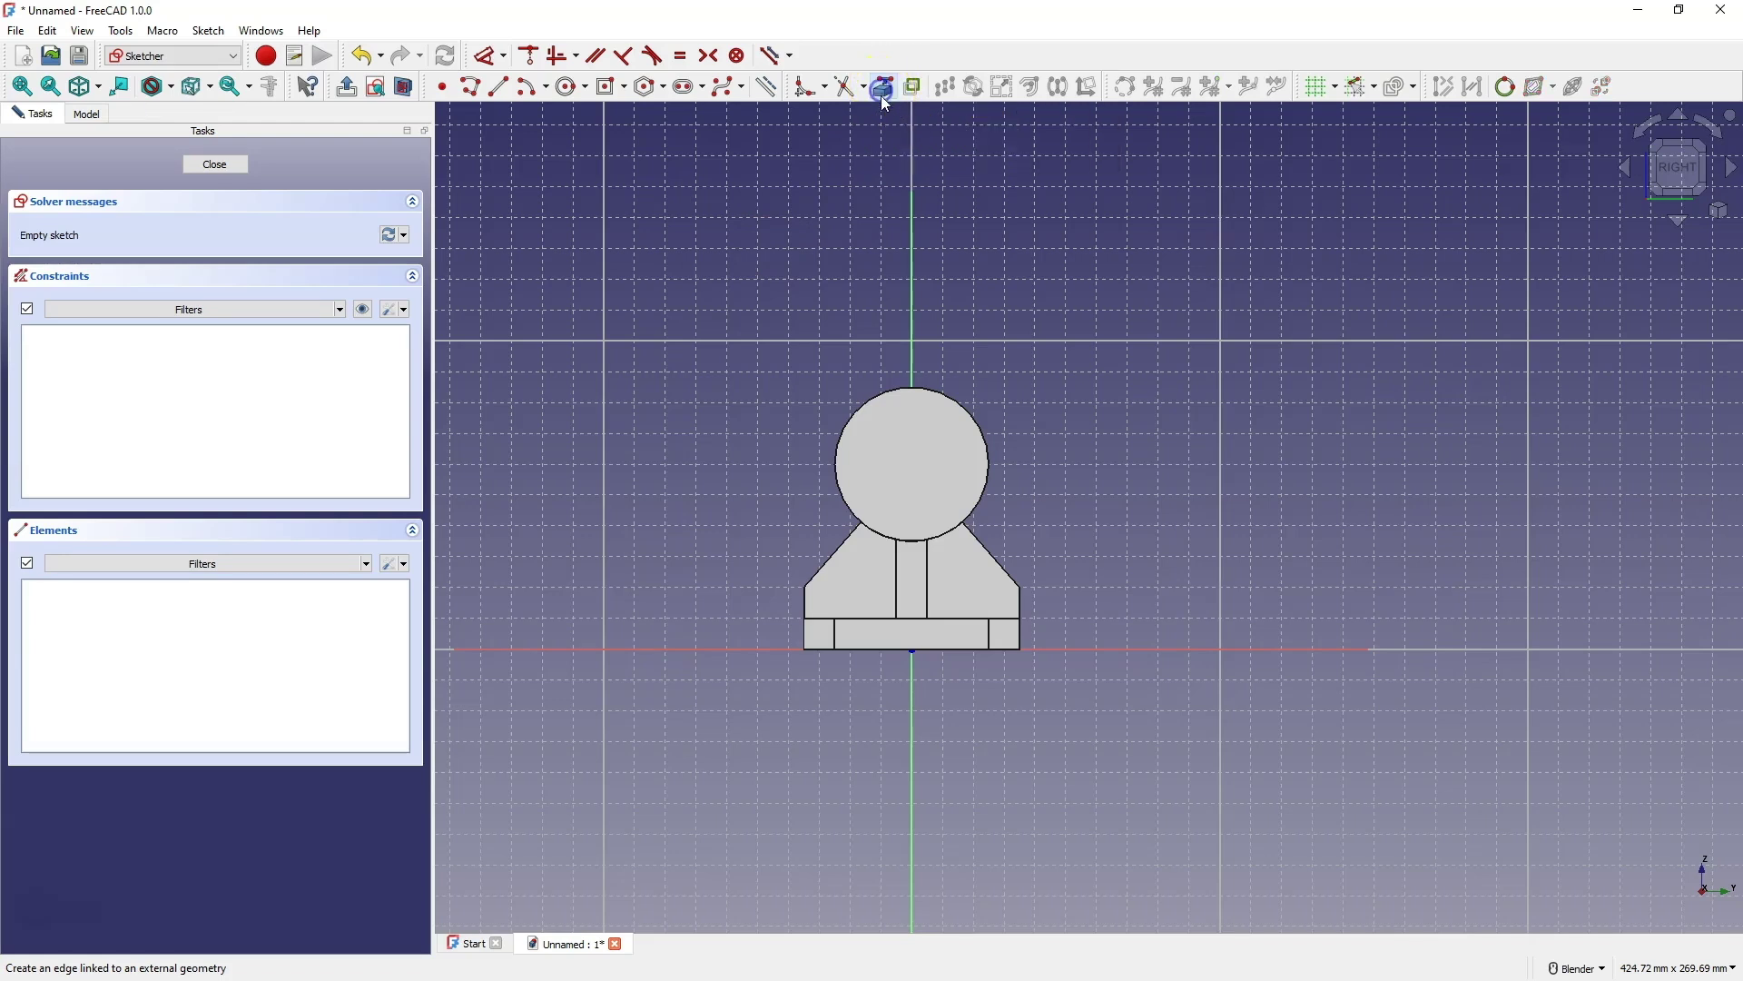
{"action": "left_click", "coordinate": [888, 391]}
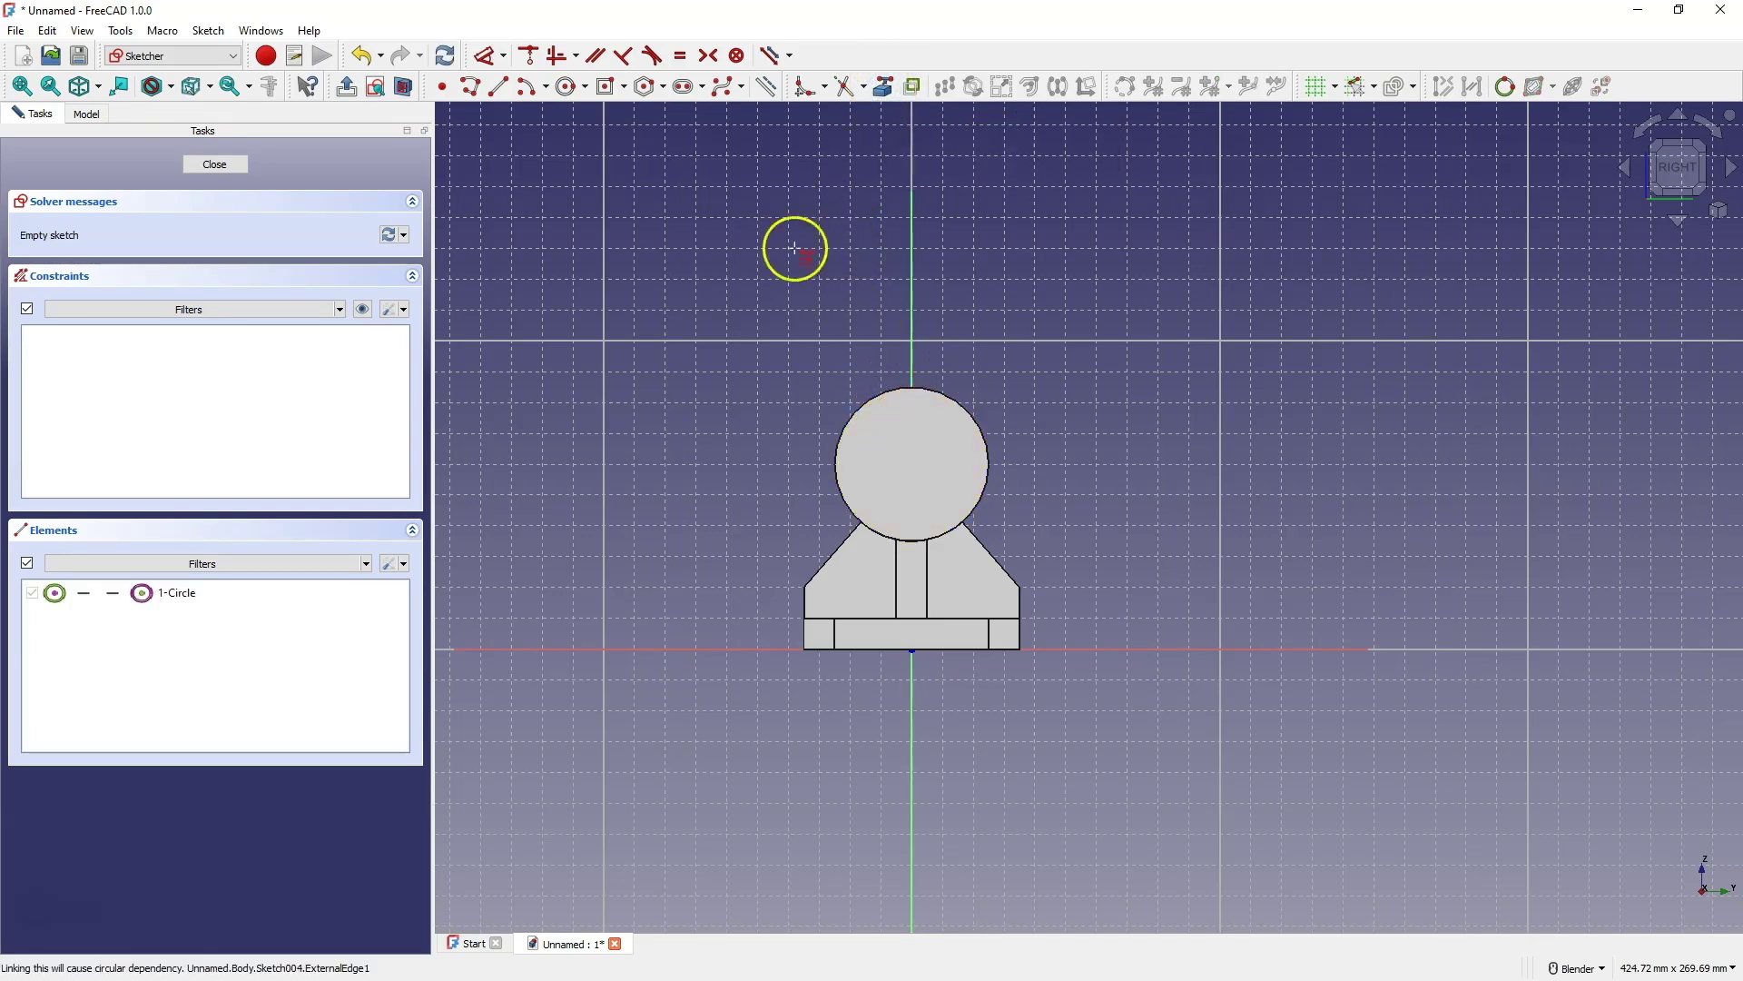
{"action": "left_click", "coordinate": [459, 103]}
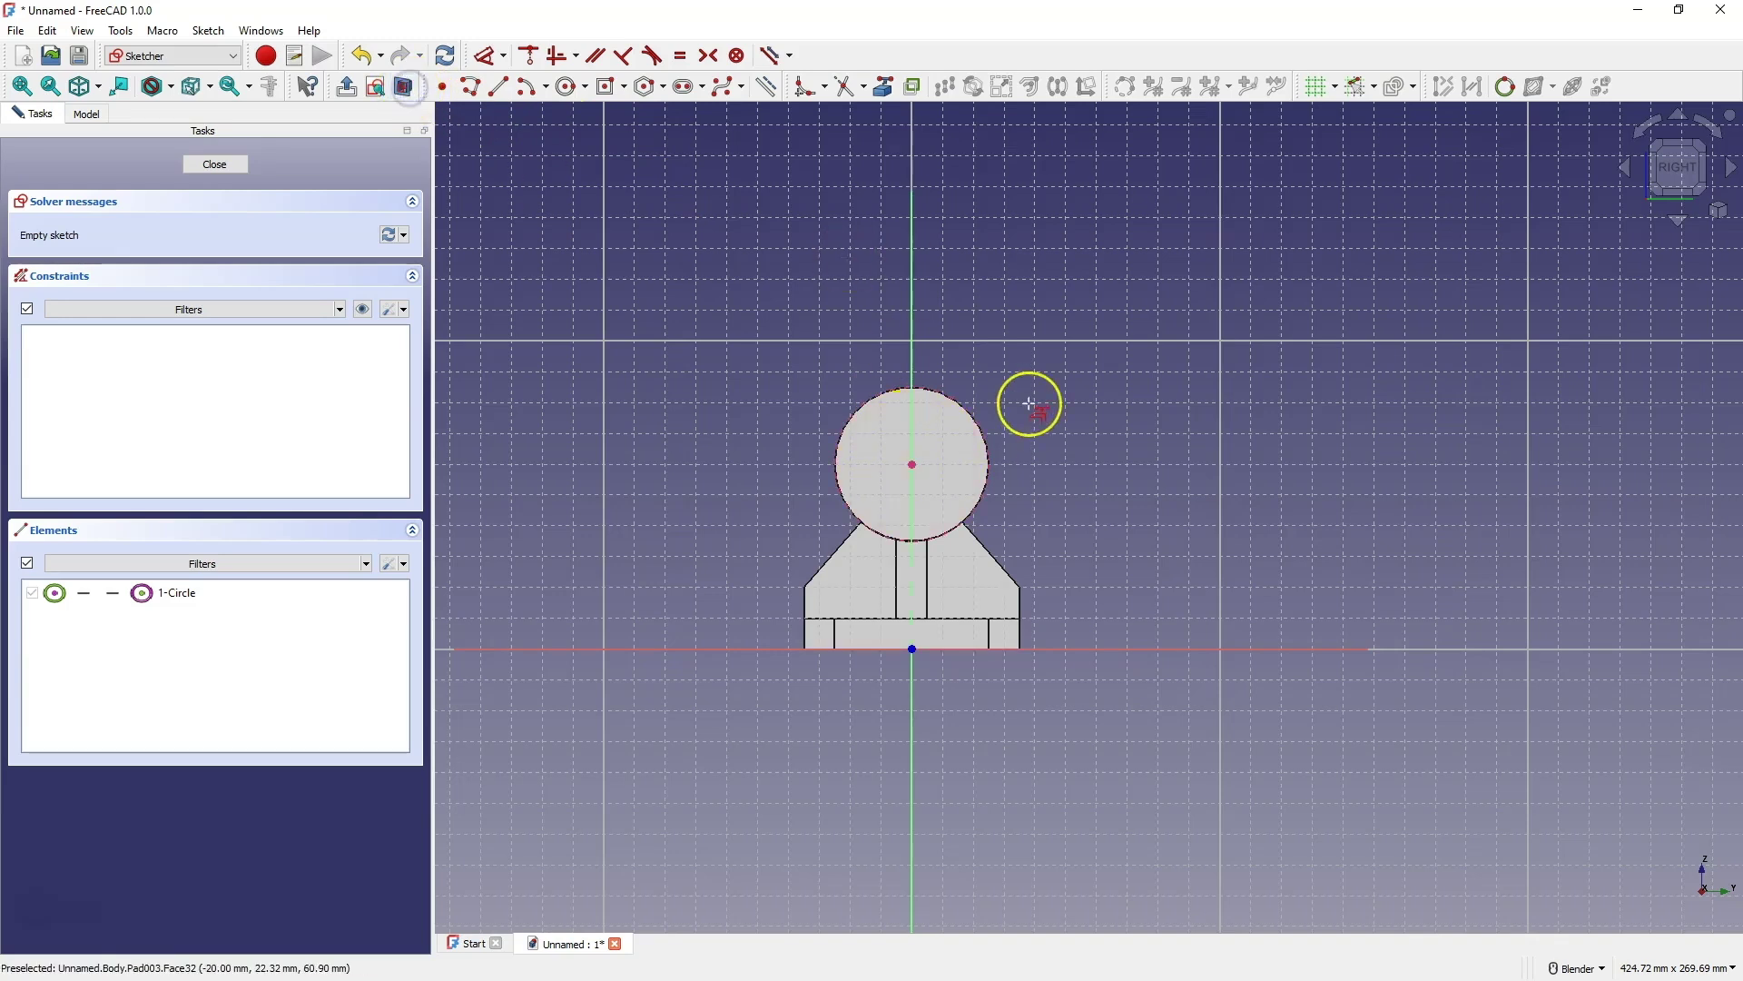
Draw a circle 25 mm in diameter centred on the referenced cylinder's centre point.
{"action": "left_click", "coordinate": [569, 91]}
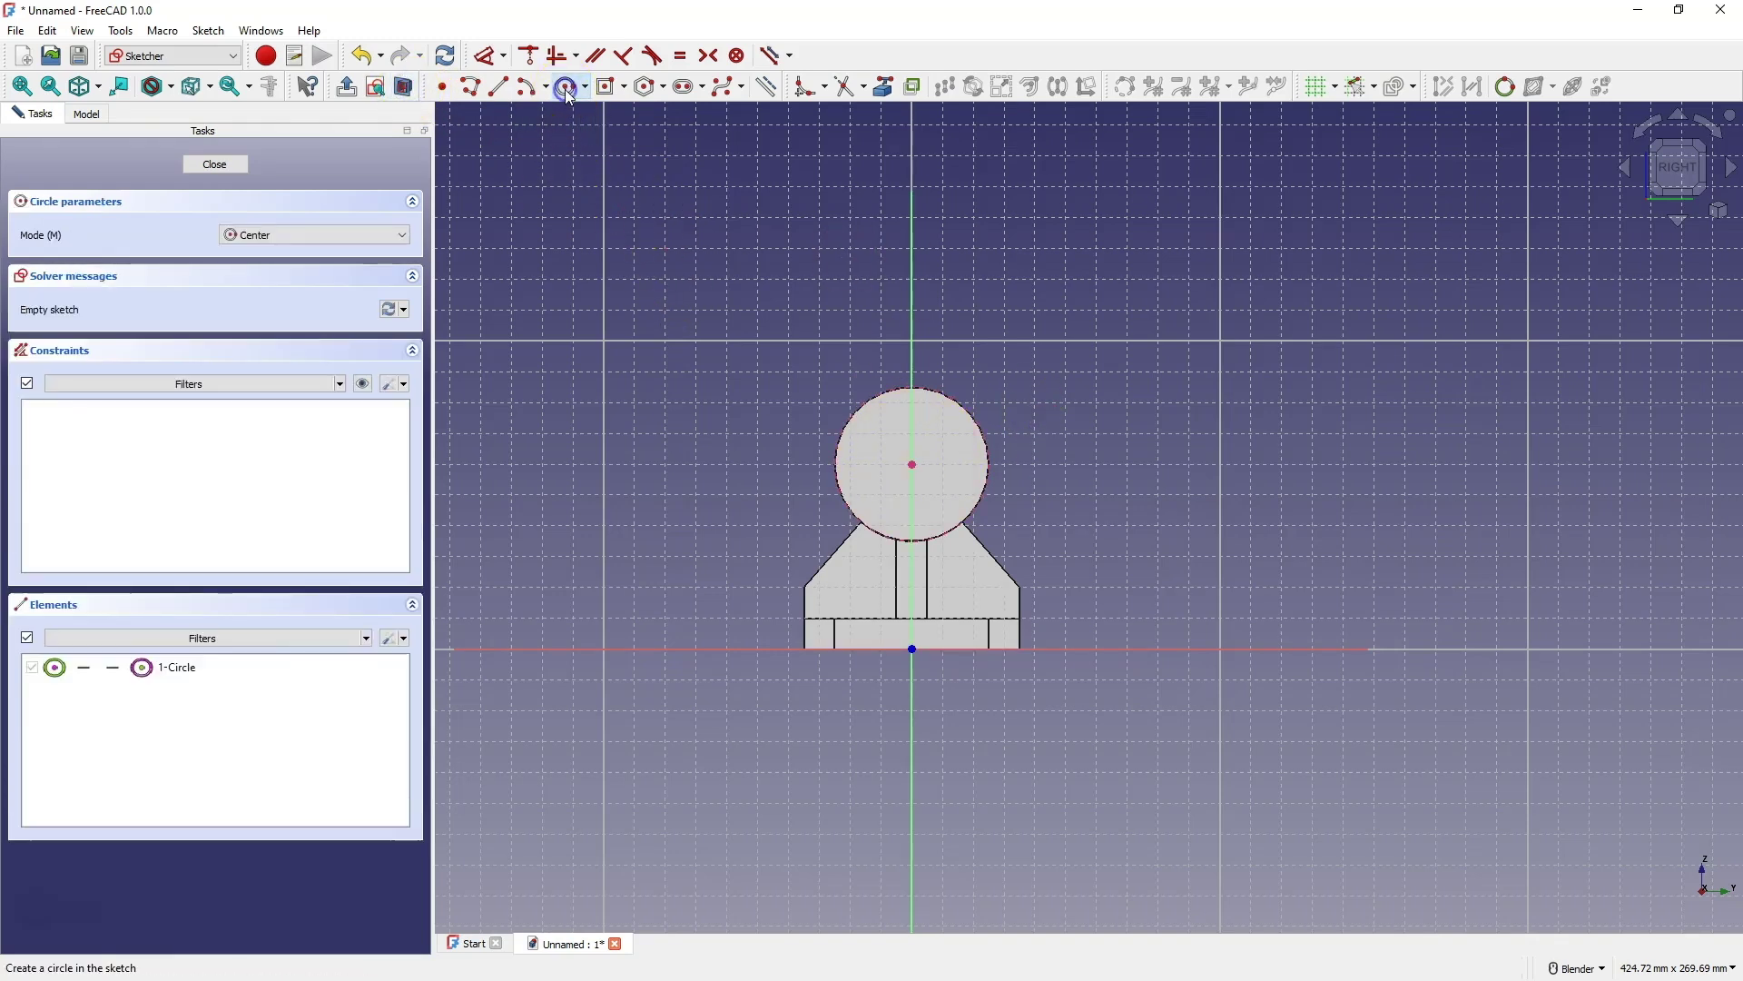
{"action": "left_click", "coordinate": [912, 464]}
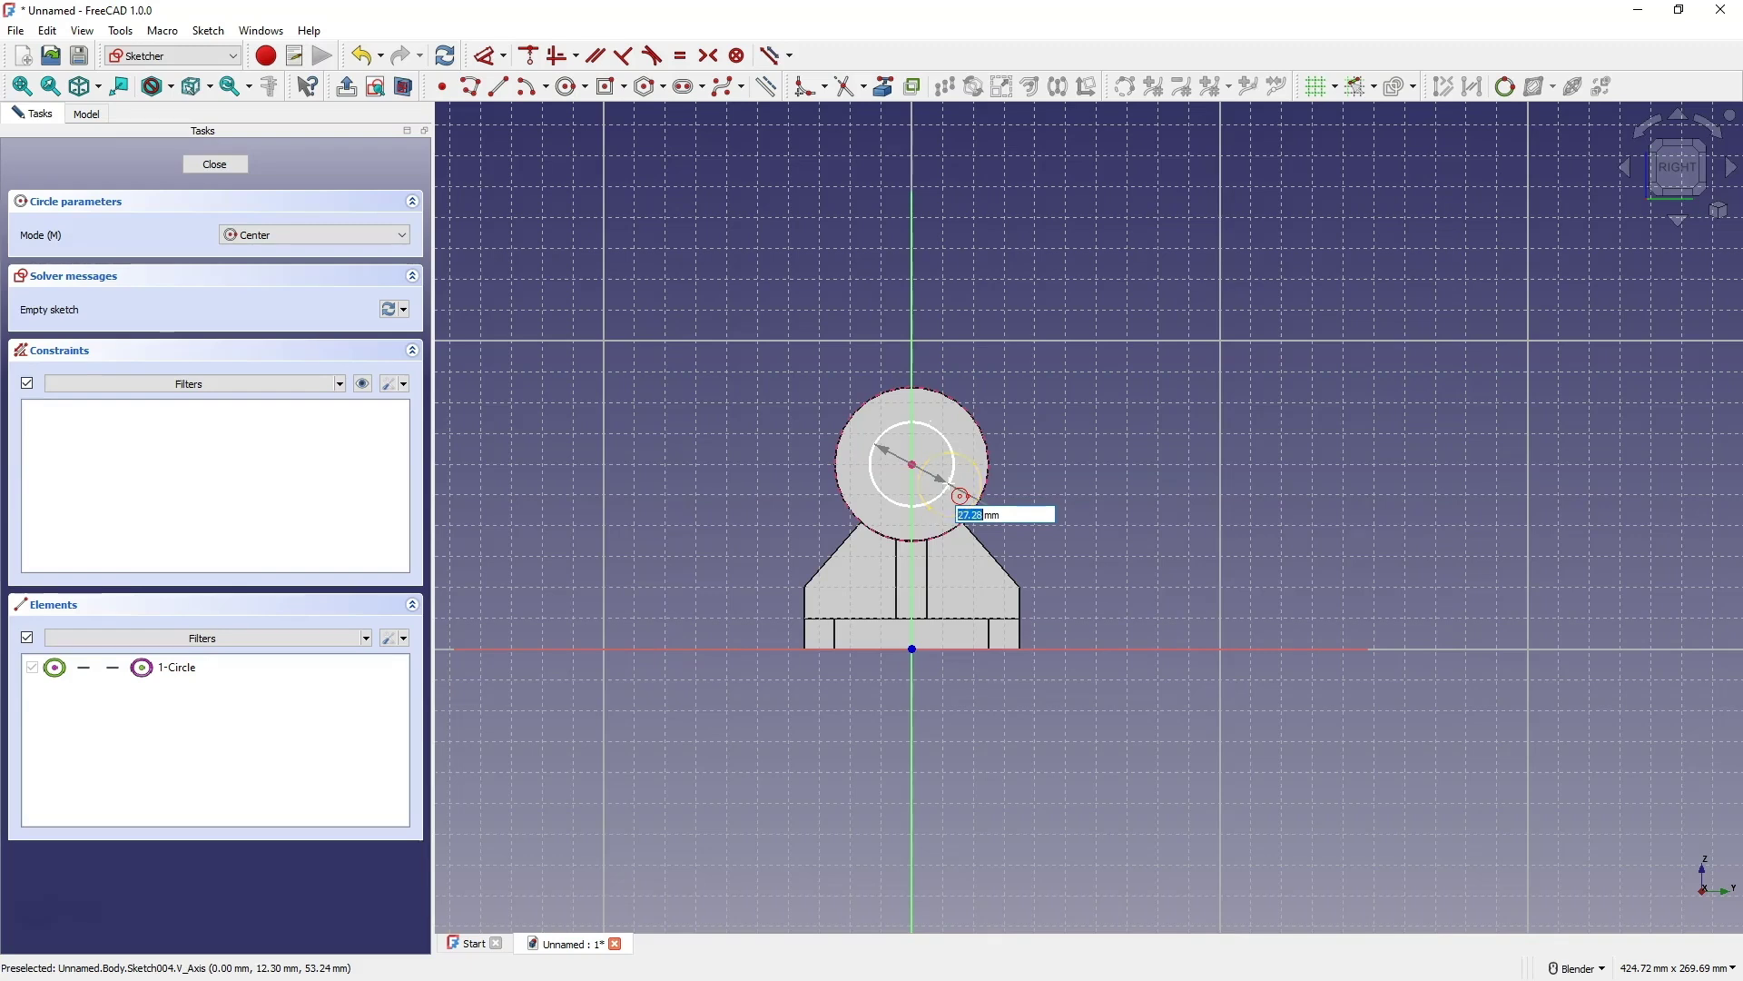
{"action": "type", "text": "25"}
{"action": "key", "text": "Return"}
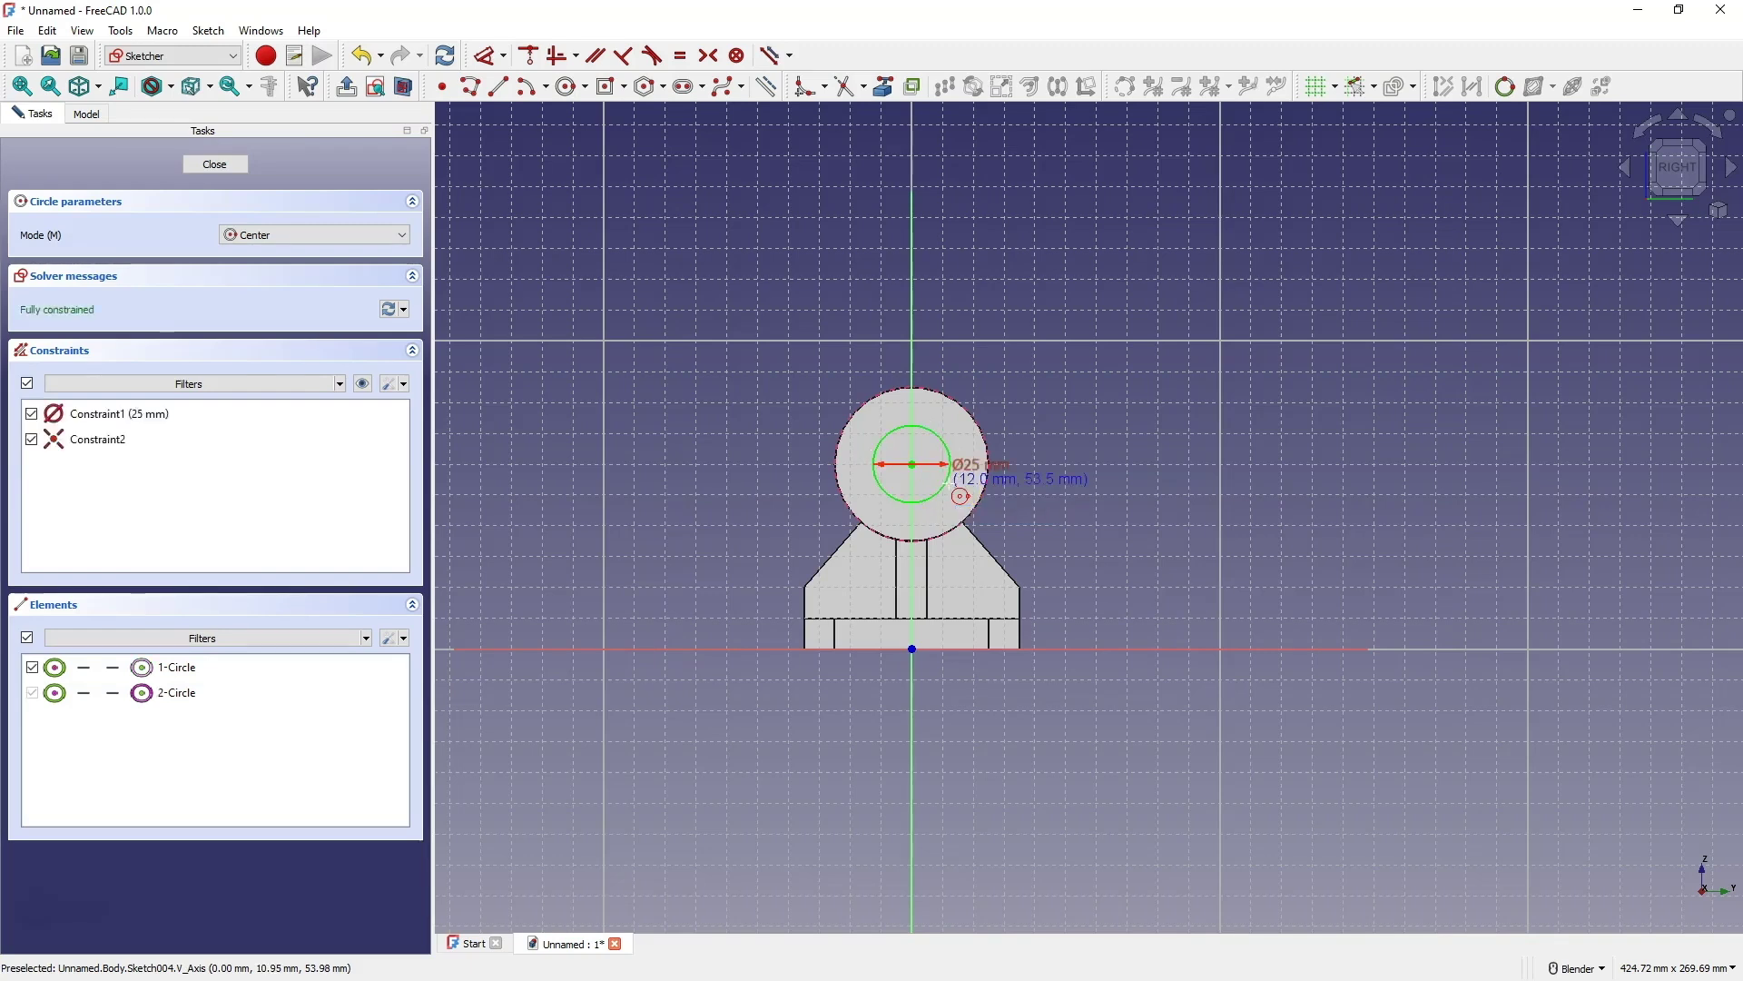
Draw a second, larger concentric circle and make it equal in size to the cylinder's referenced edge.
{"action": "left_click", "coordinate": [913, 465]}
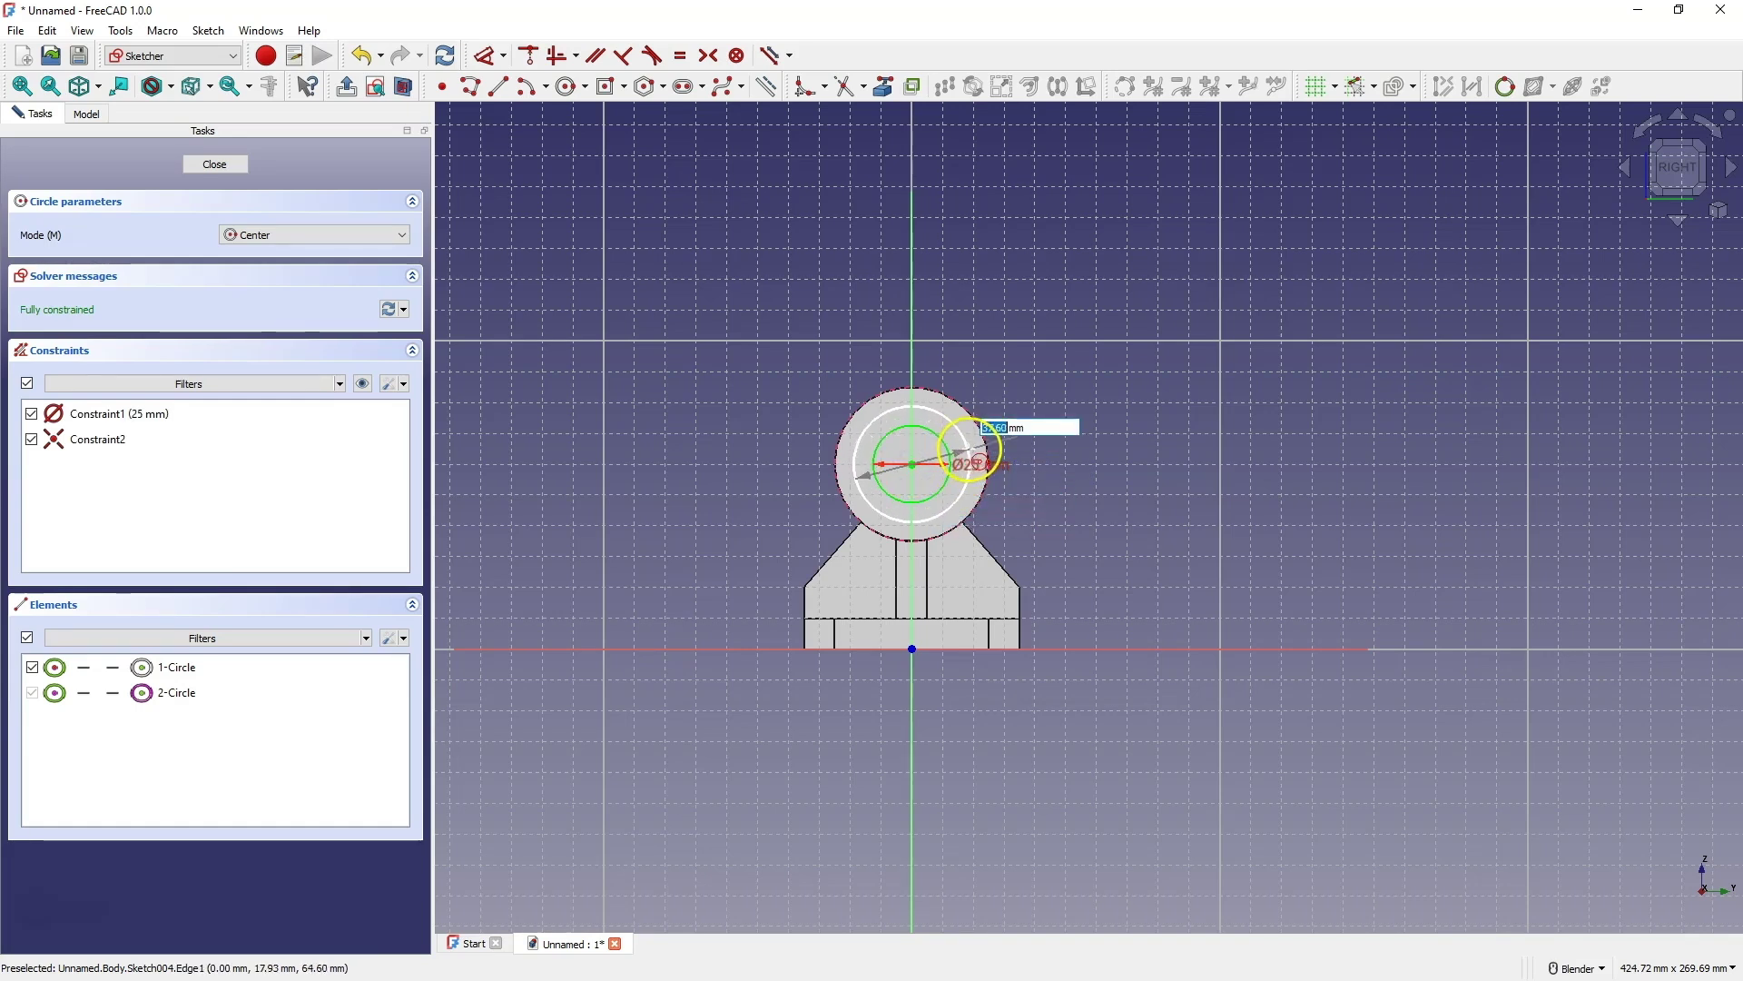
{"action": "left_click", "coordinate": [970, 445]}
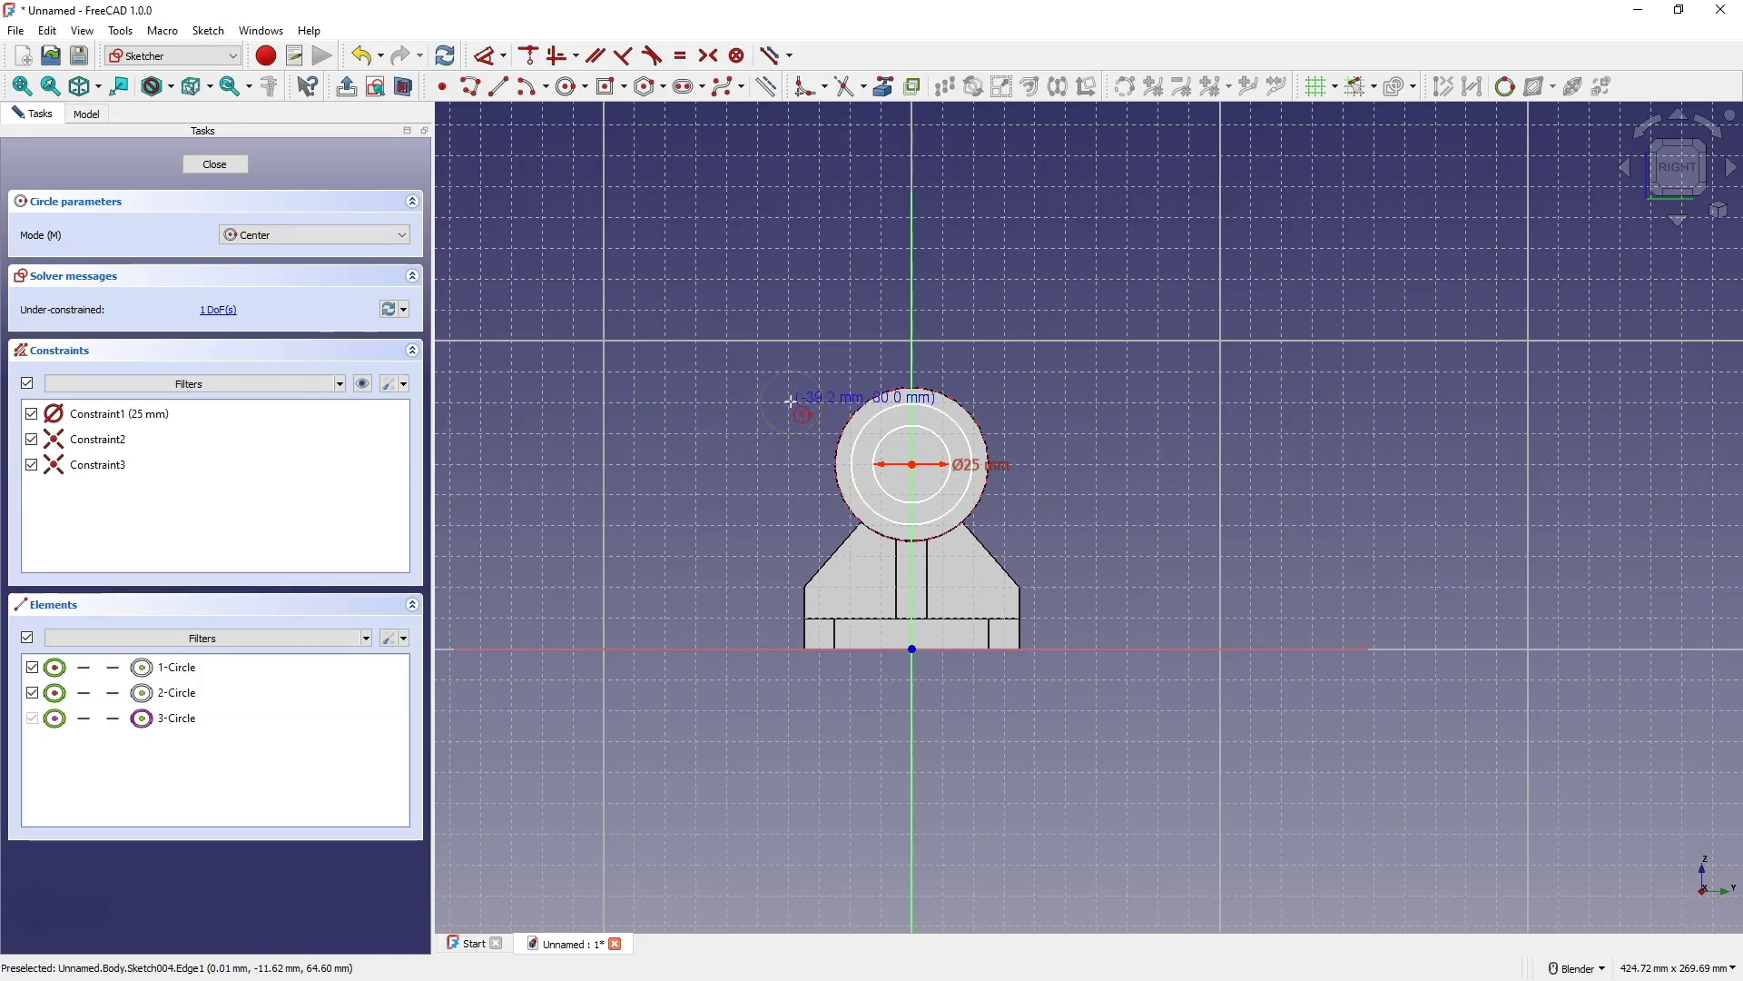
{"action": "key", "text": "Escape"}
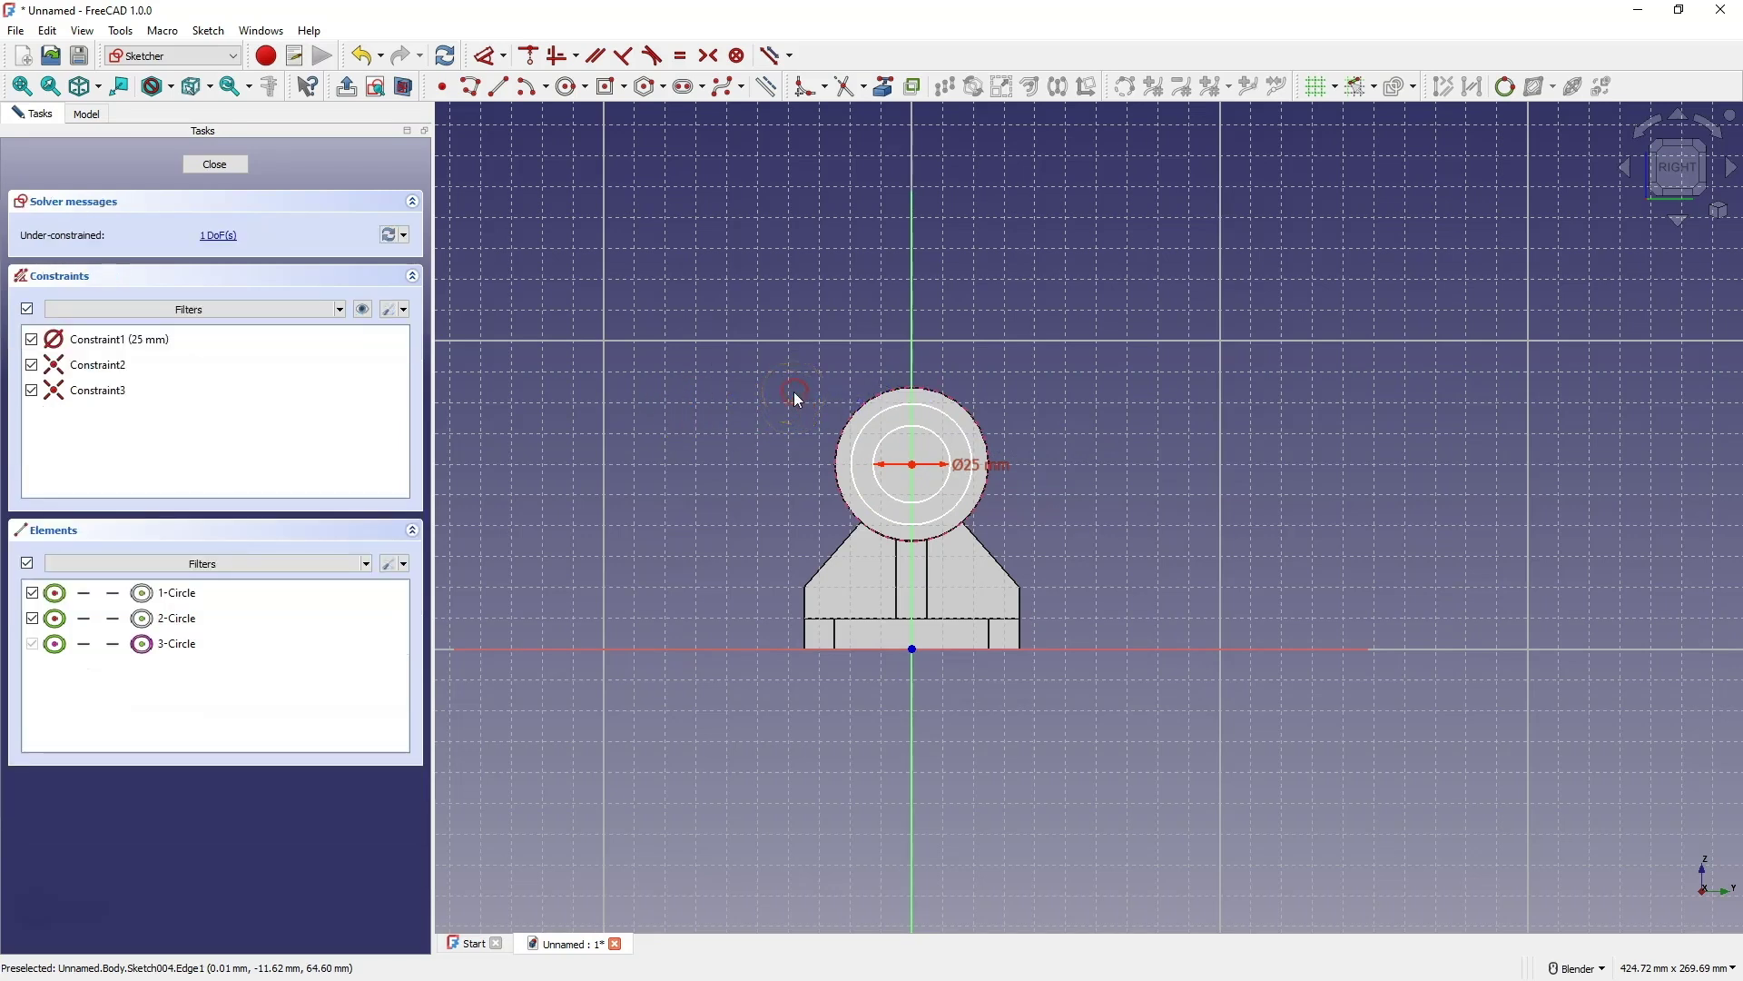
{"action": "left_click", "coordinate": [877, 419]}
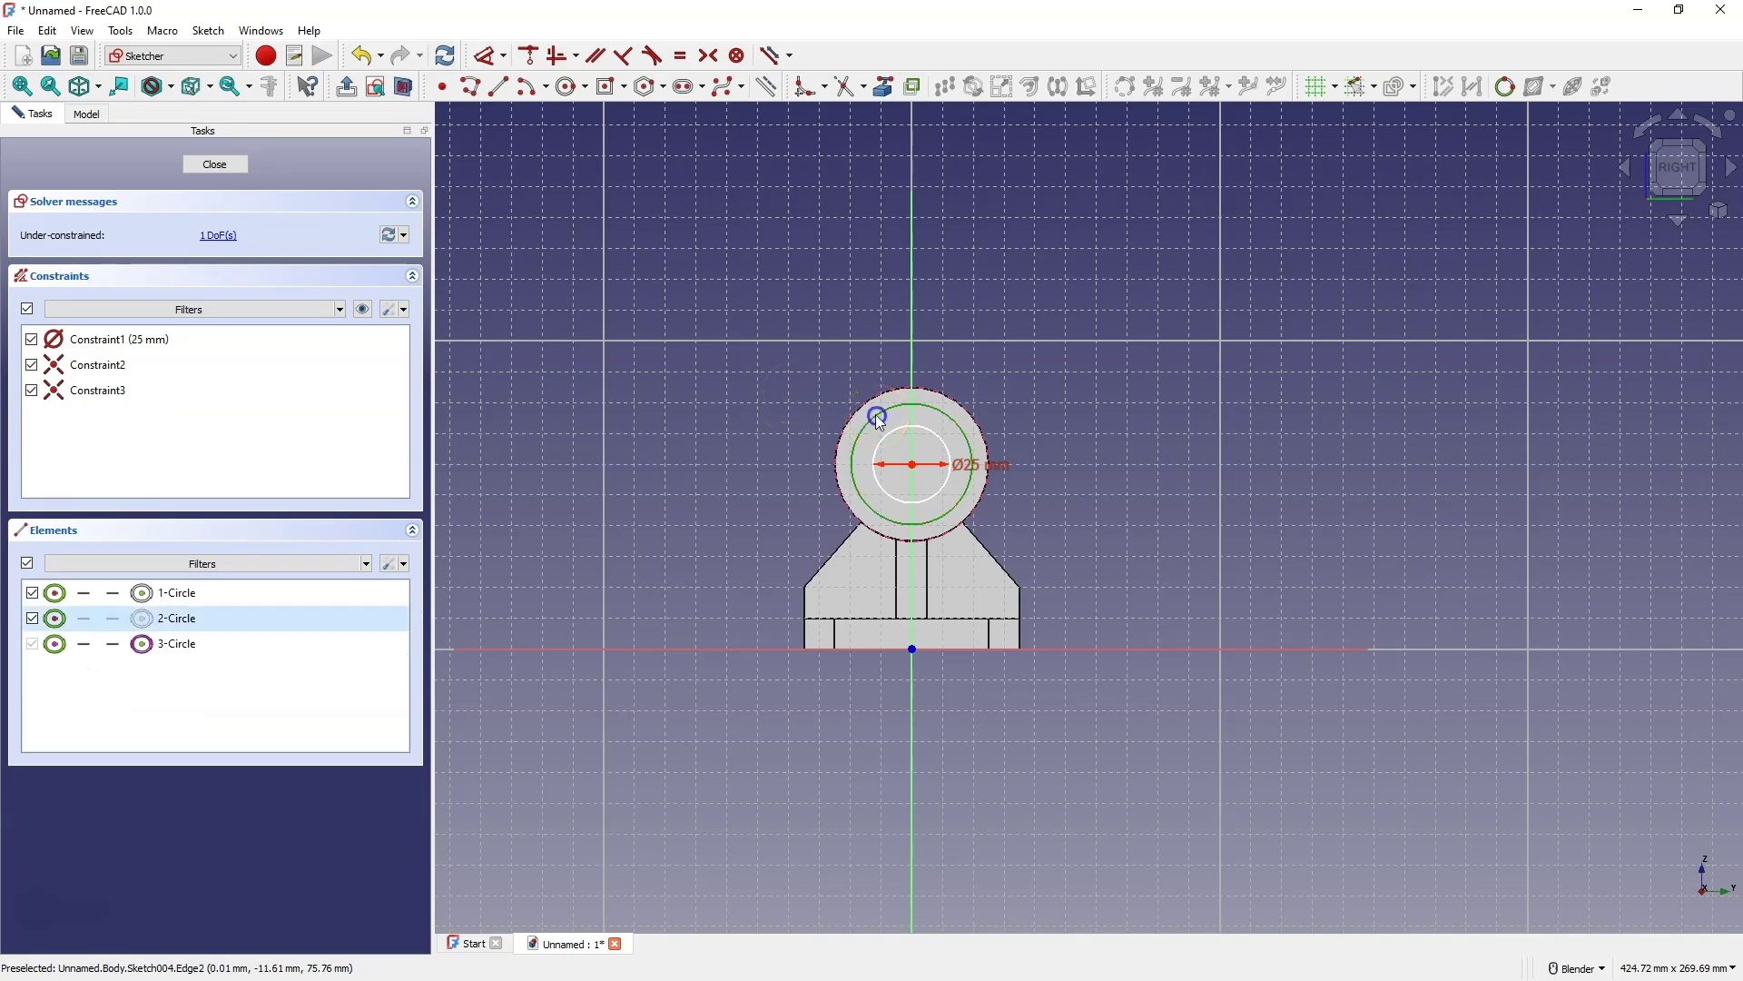
{"action": "left_click", "coordinate": [864, 400]}
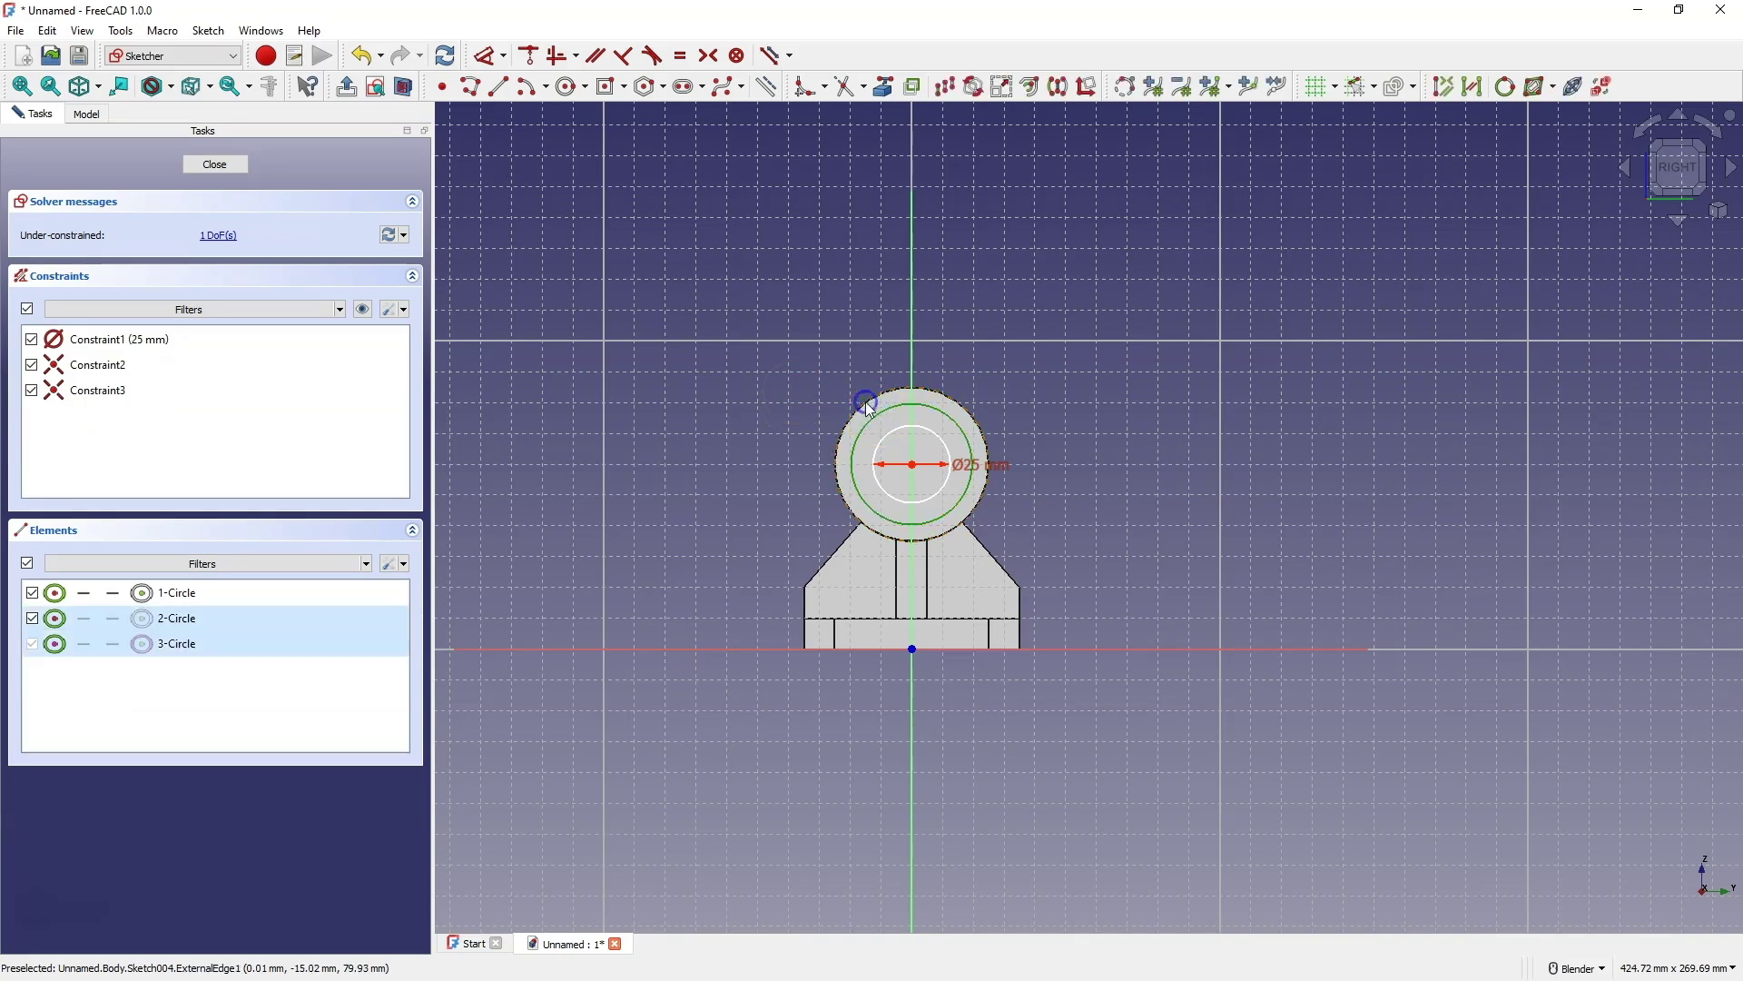
{"action": "left_click", "coordinate": [681, 57]}
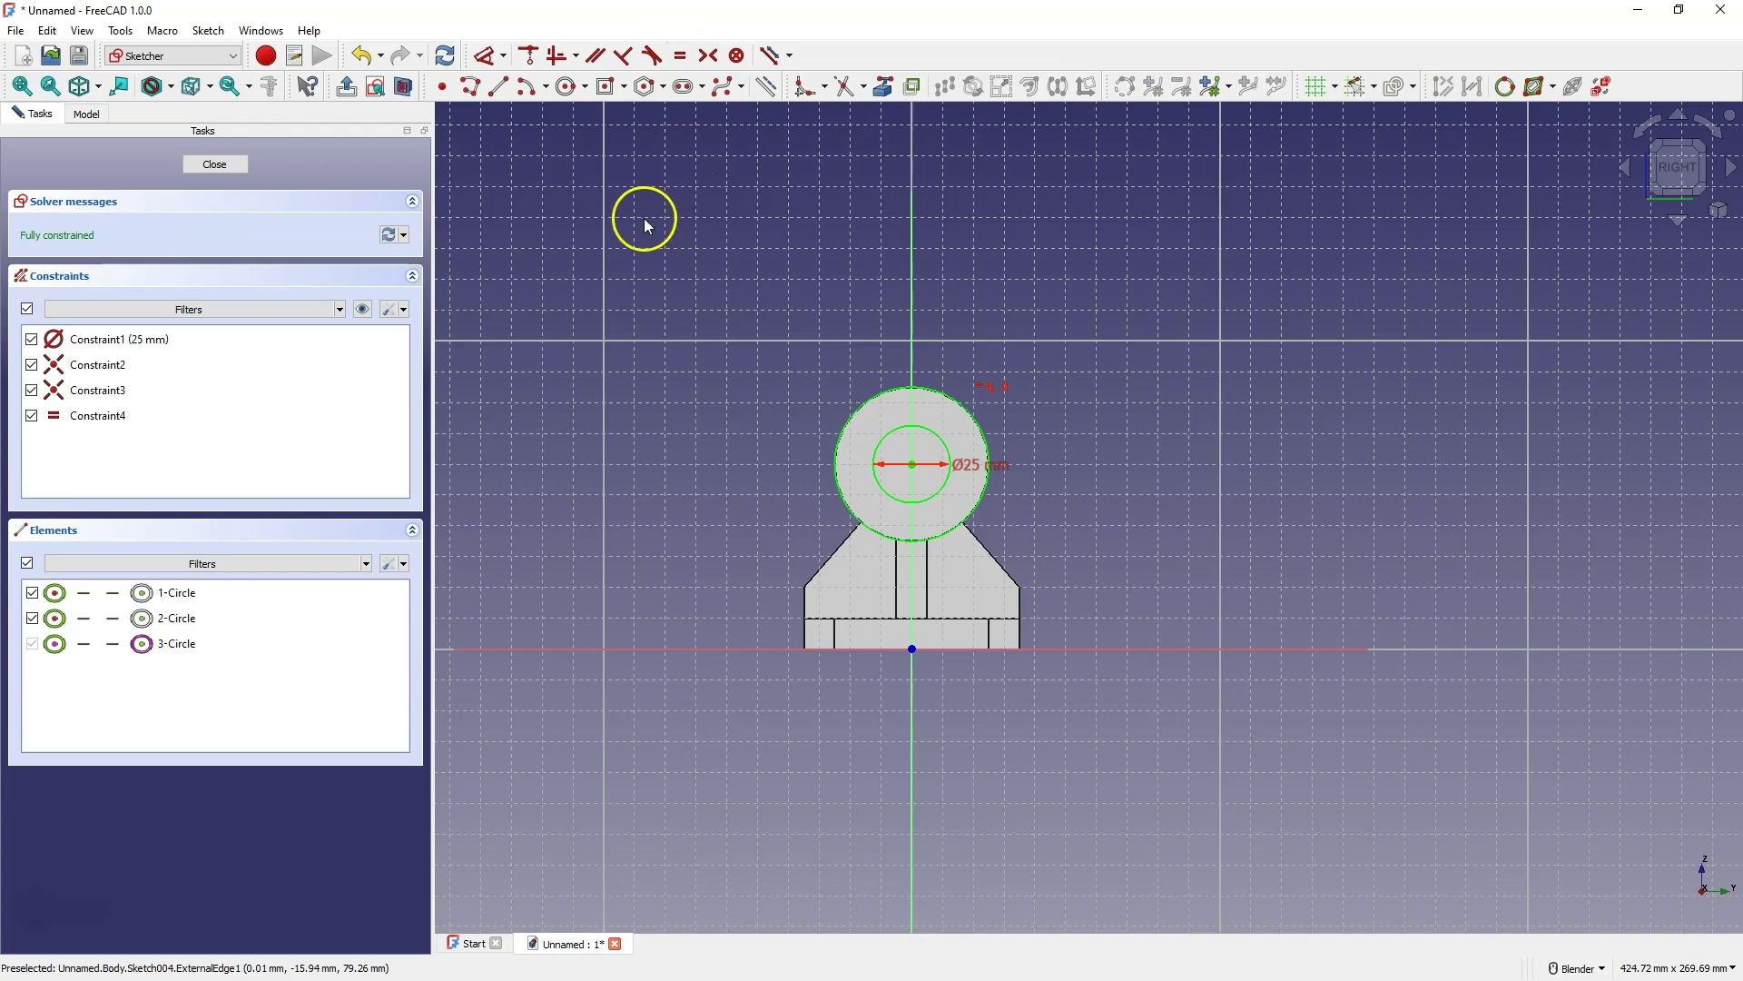
Draw two short, nearly horizontal lines connecting the inner and outer circles, one on each side of the centre.
{"action": "left_click", "coordinate": [498, 88]}
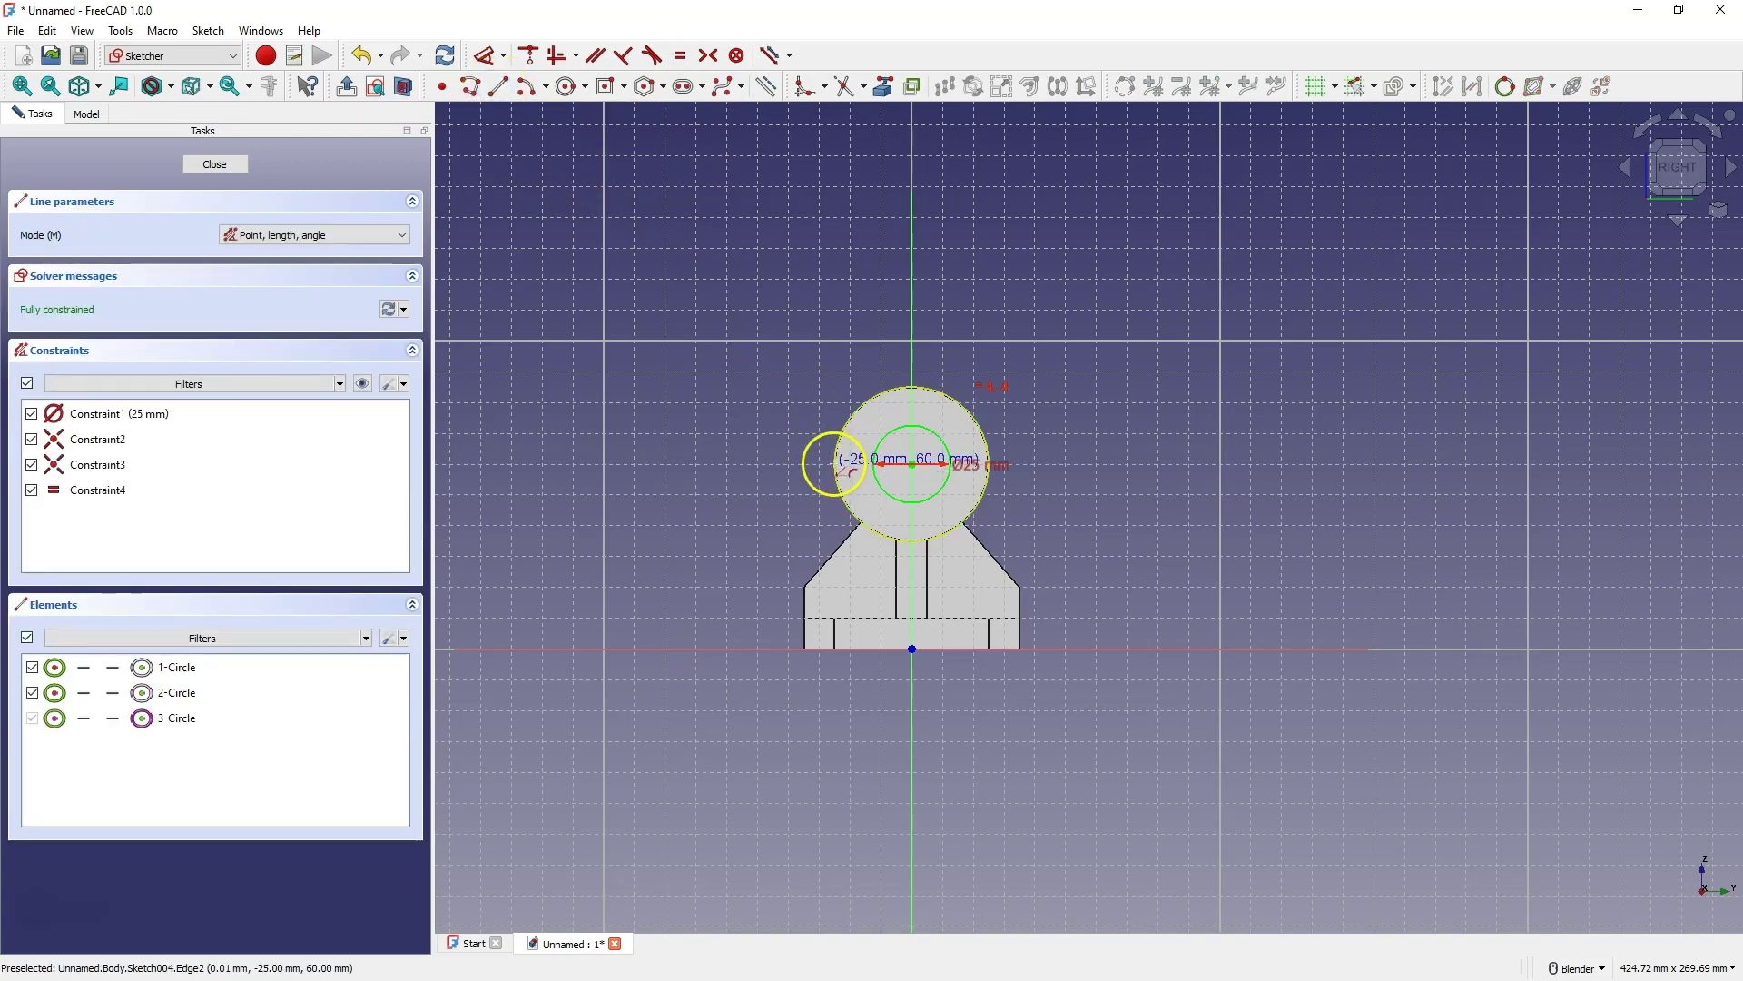
{"action": "scroll", "coordinate": [835, 467], "scroll_direction": "up", "scroll_amount": 3}
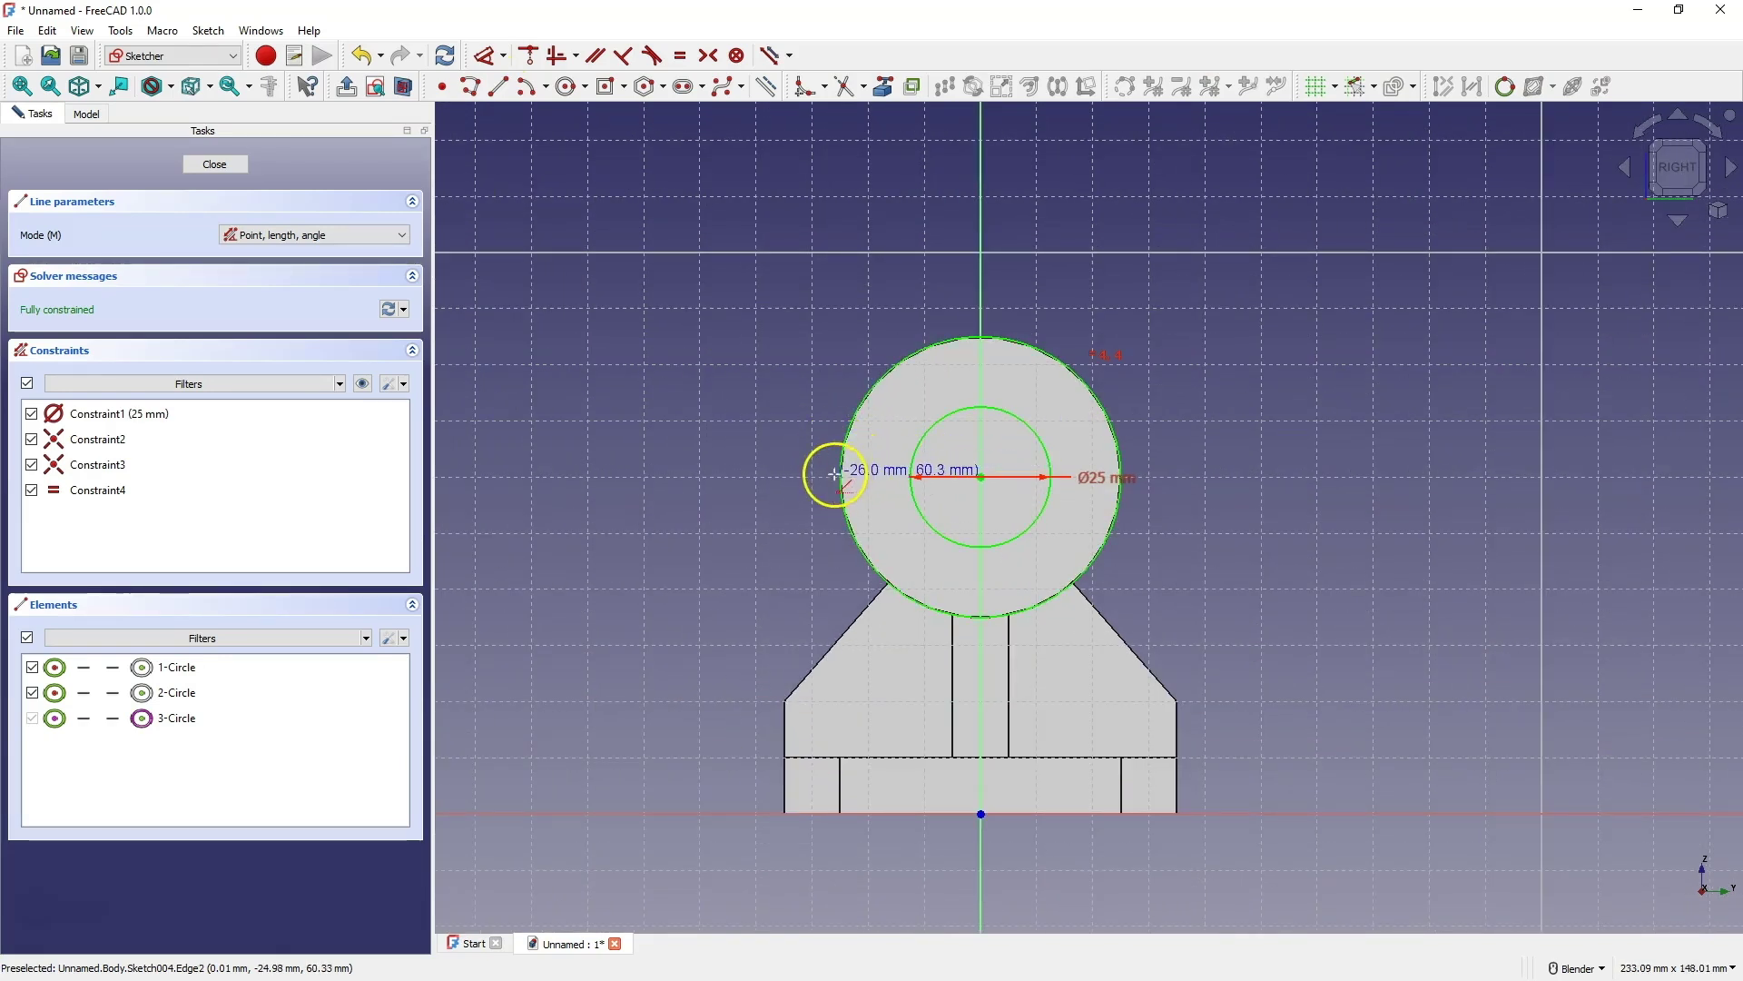
{"action": "left_click", "coordinate": [841, 473]}
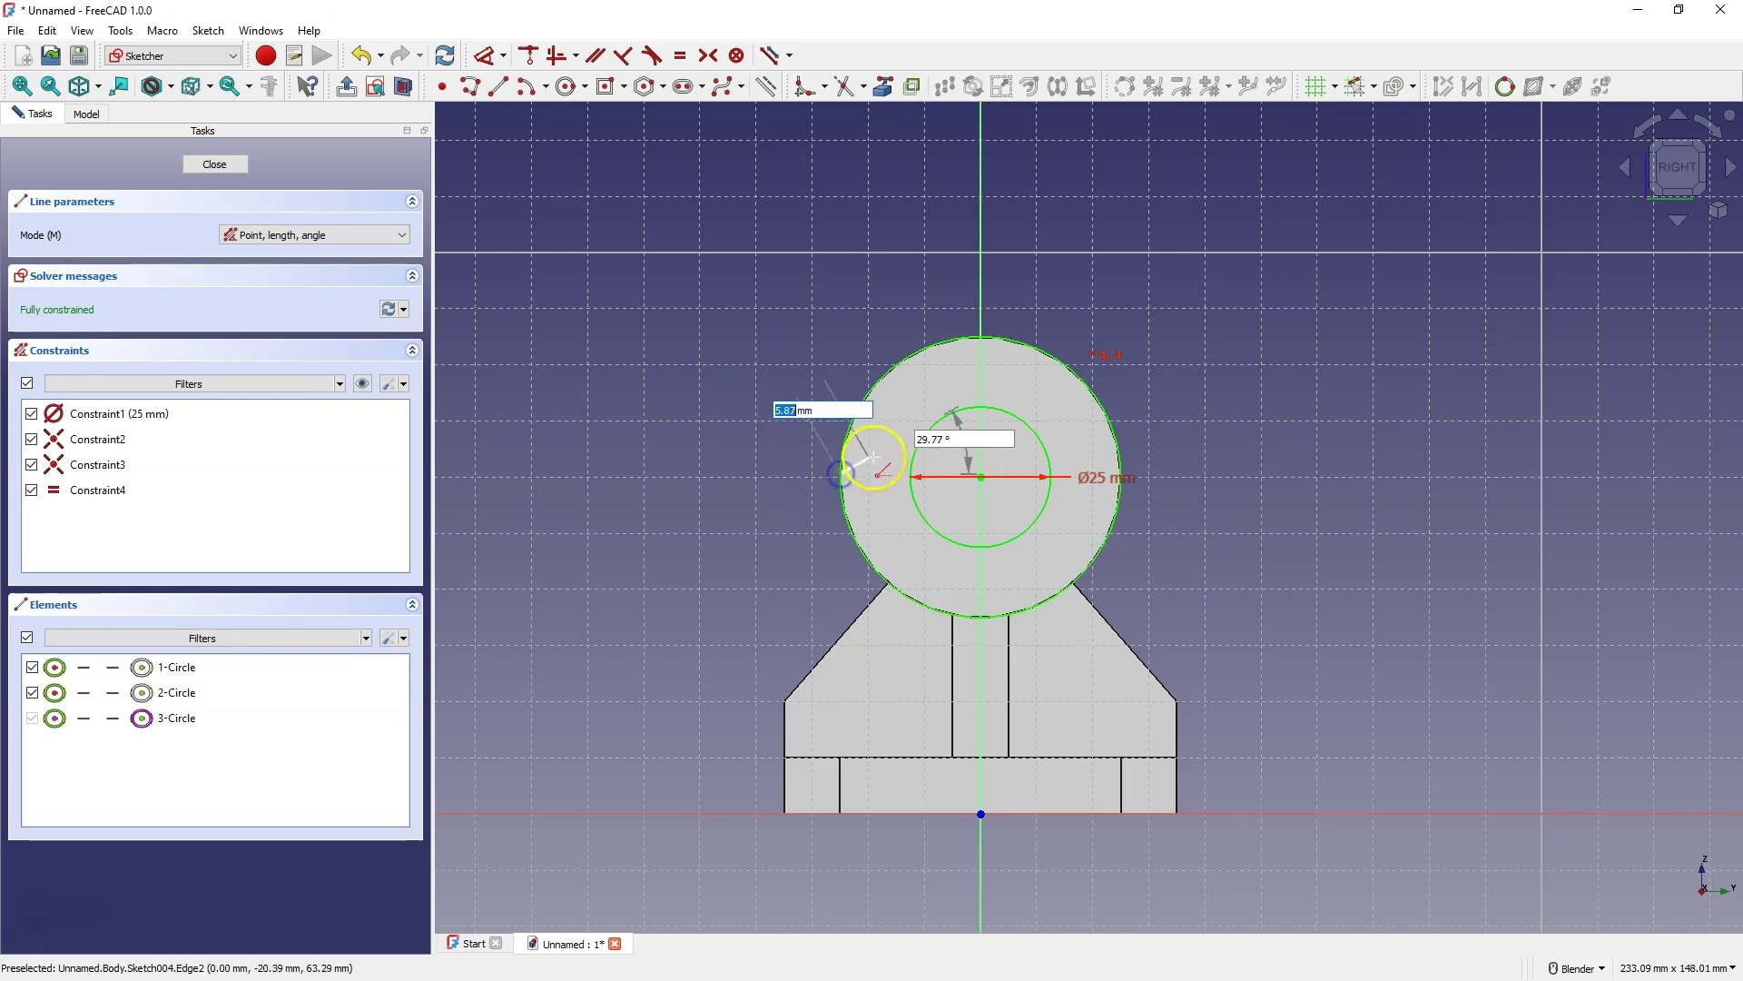
{"action": "left_click", "coordinate": [911, 467]}
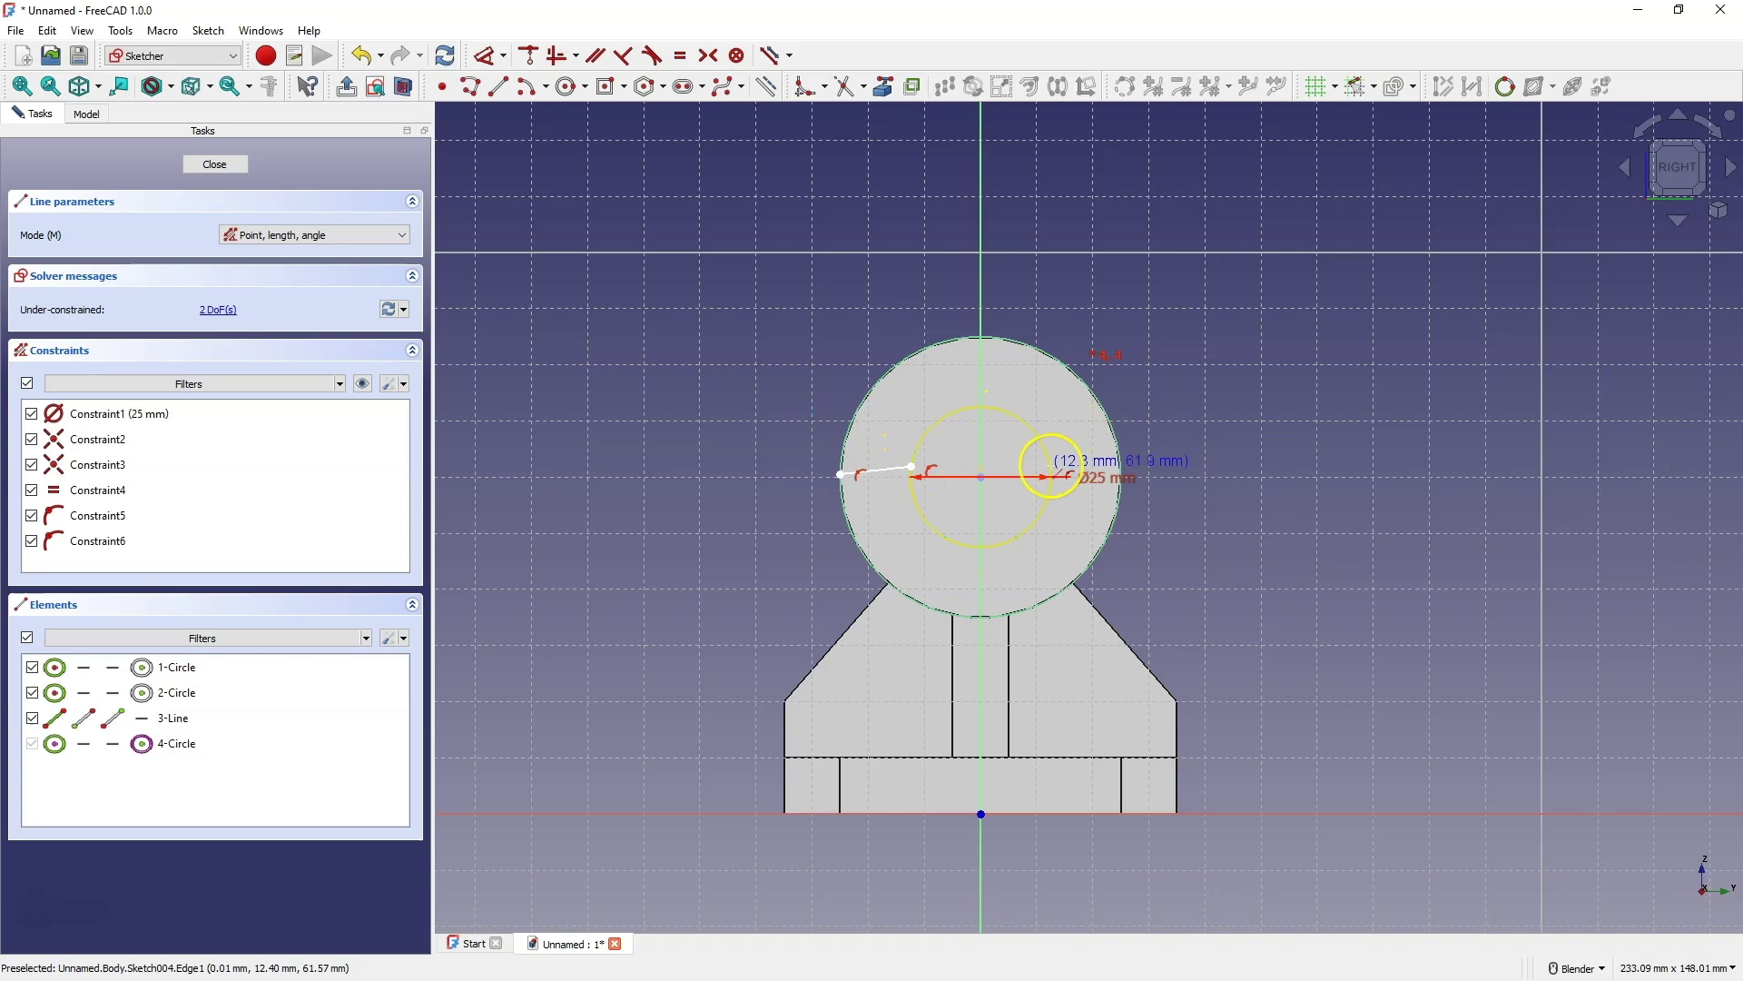
{"action": "left_click", "coordinate": [1049, 468]}
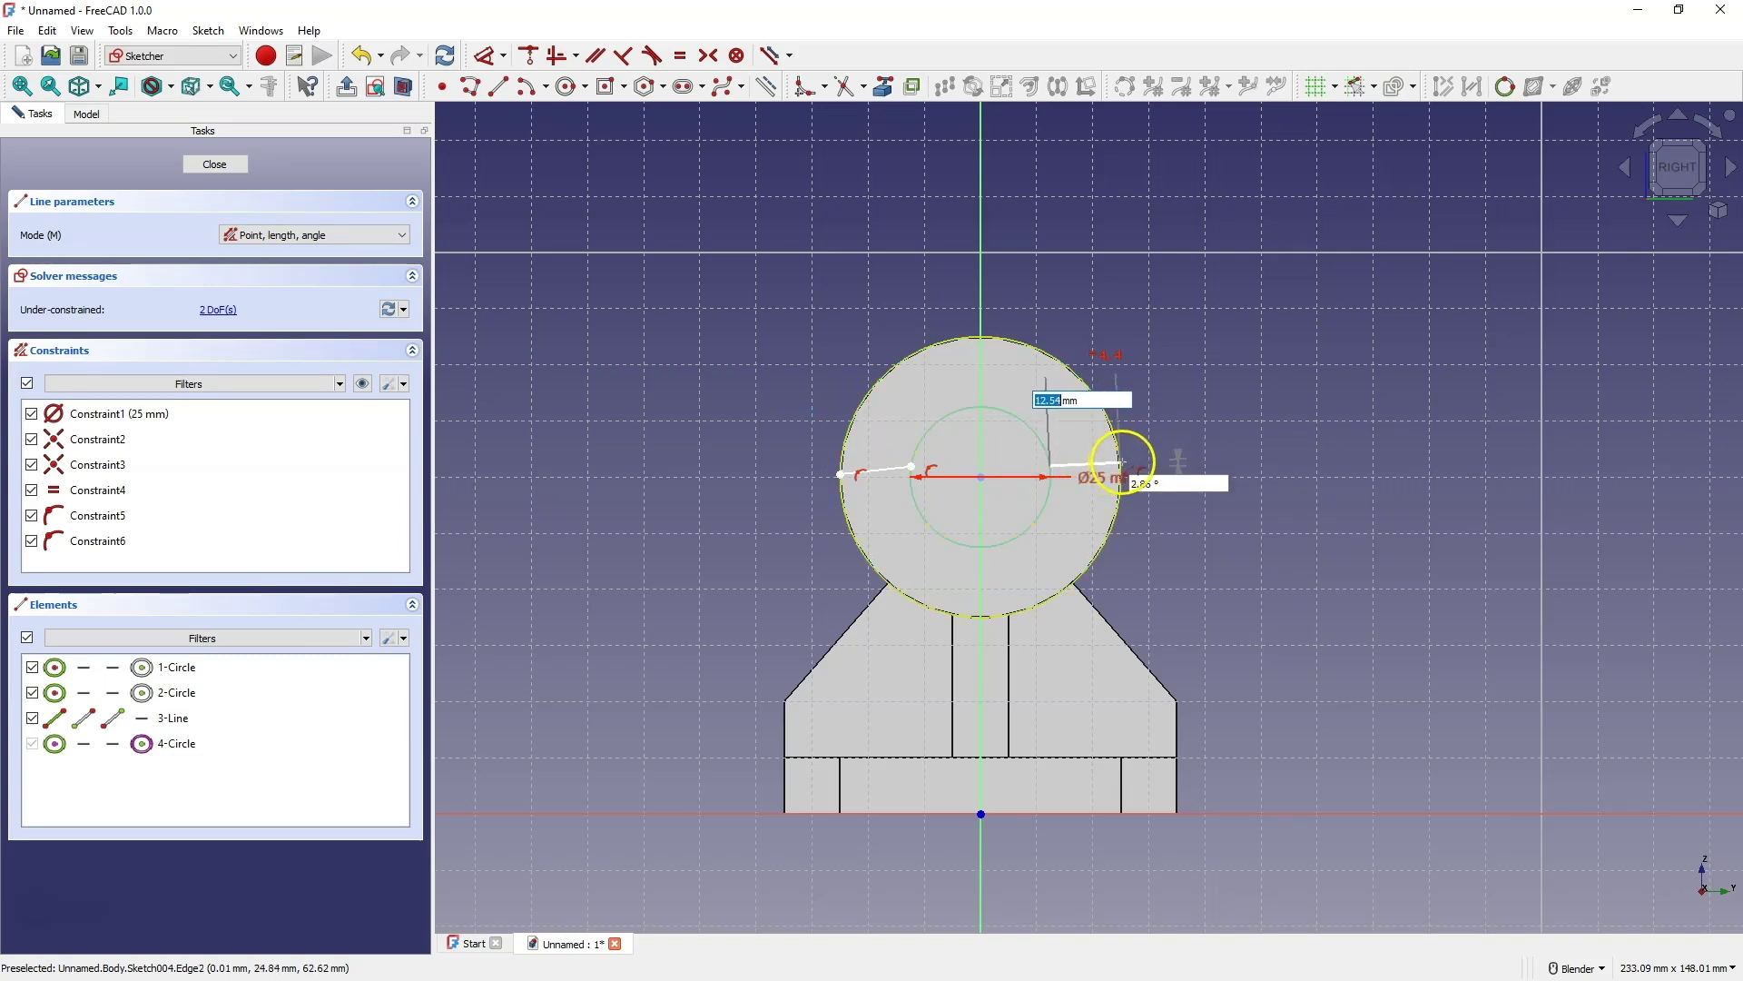
{"action": "left_click", "coordinate": [1121, 464]}
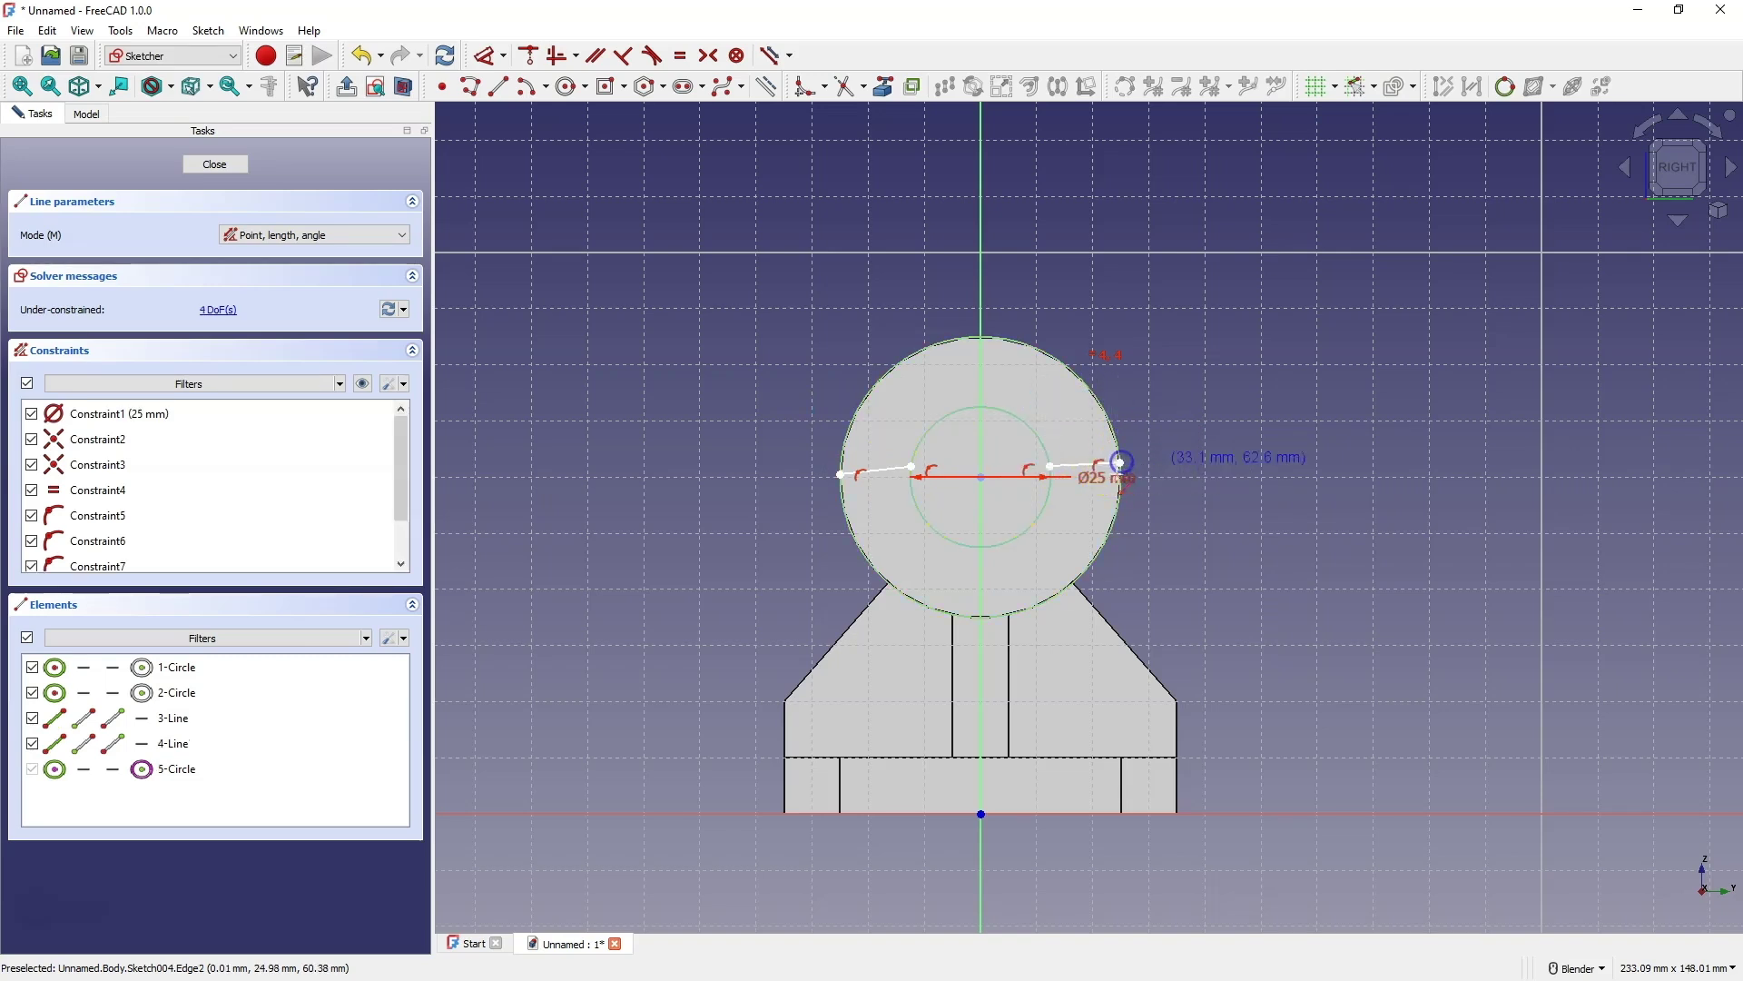
{"action": "right_click", "coordinate": [740, 461]}
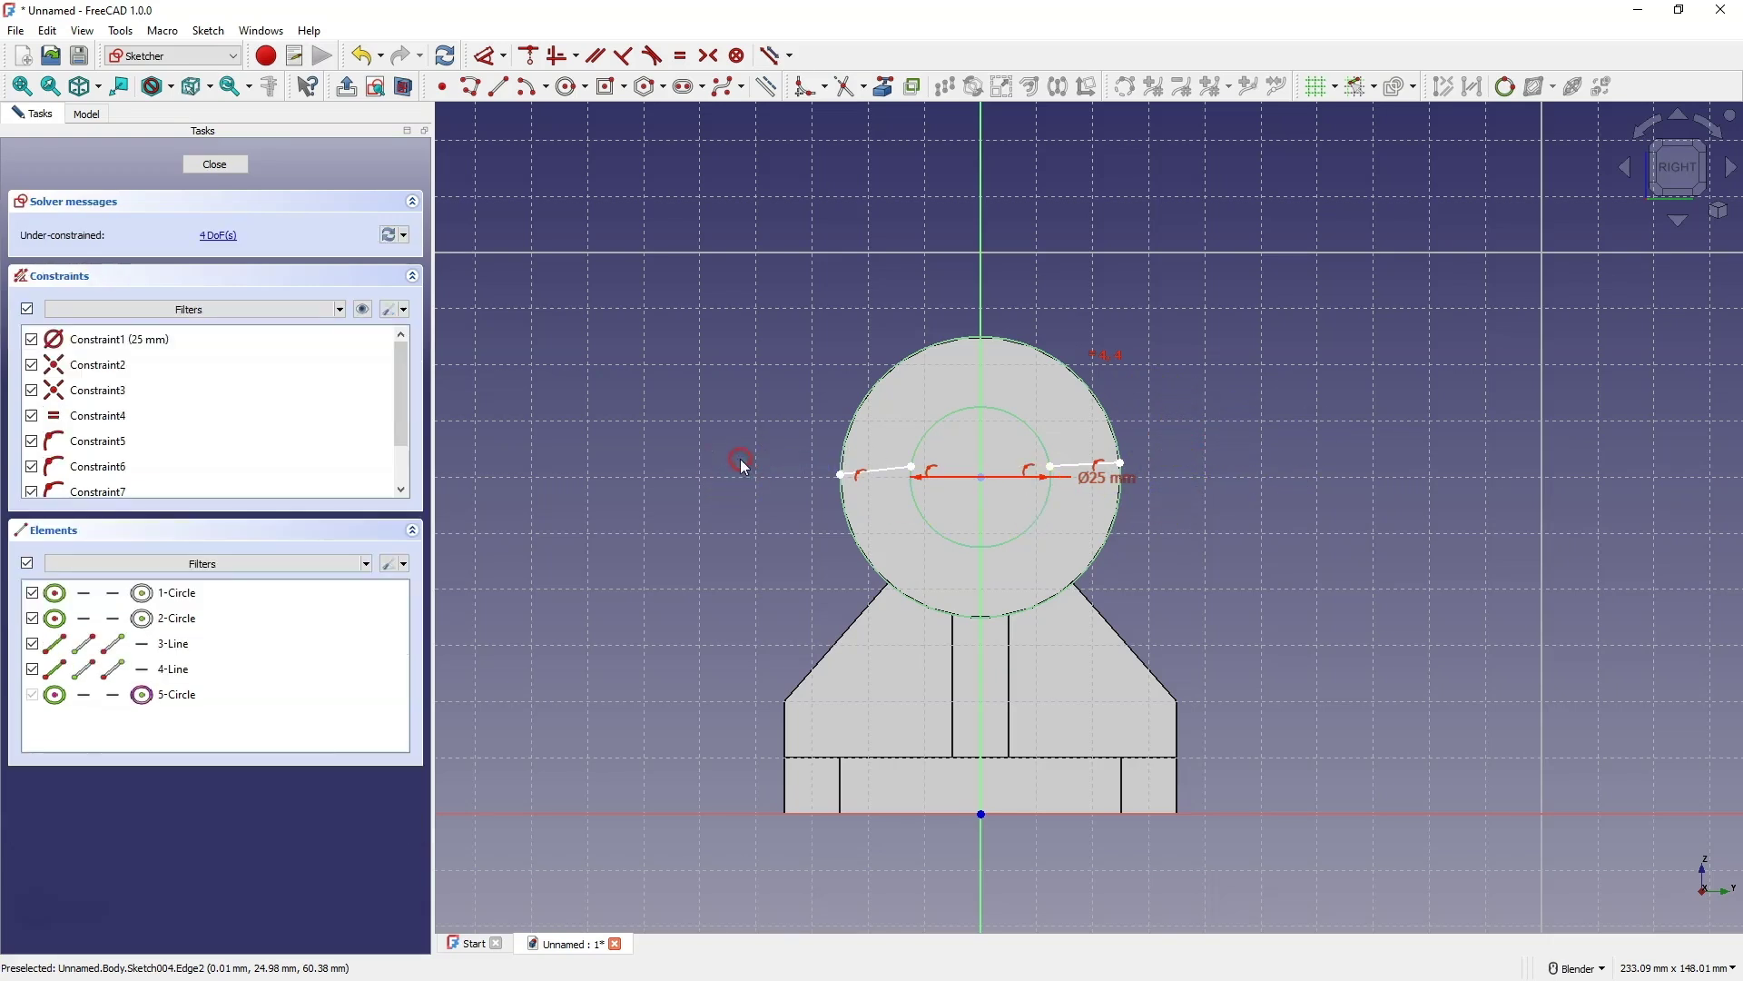
Constrain both connecting lines horizontal and align their inner endpoints horizontally with the circles' centre.
{"action": "left_click", "coordinate": [879, 472]}
{"action": "left_click", "coordinate": [1099, 465]}
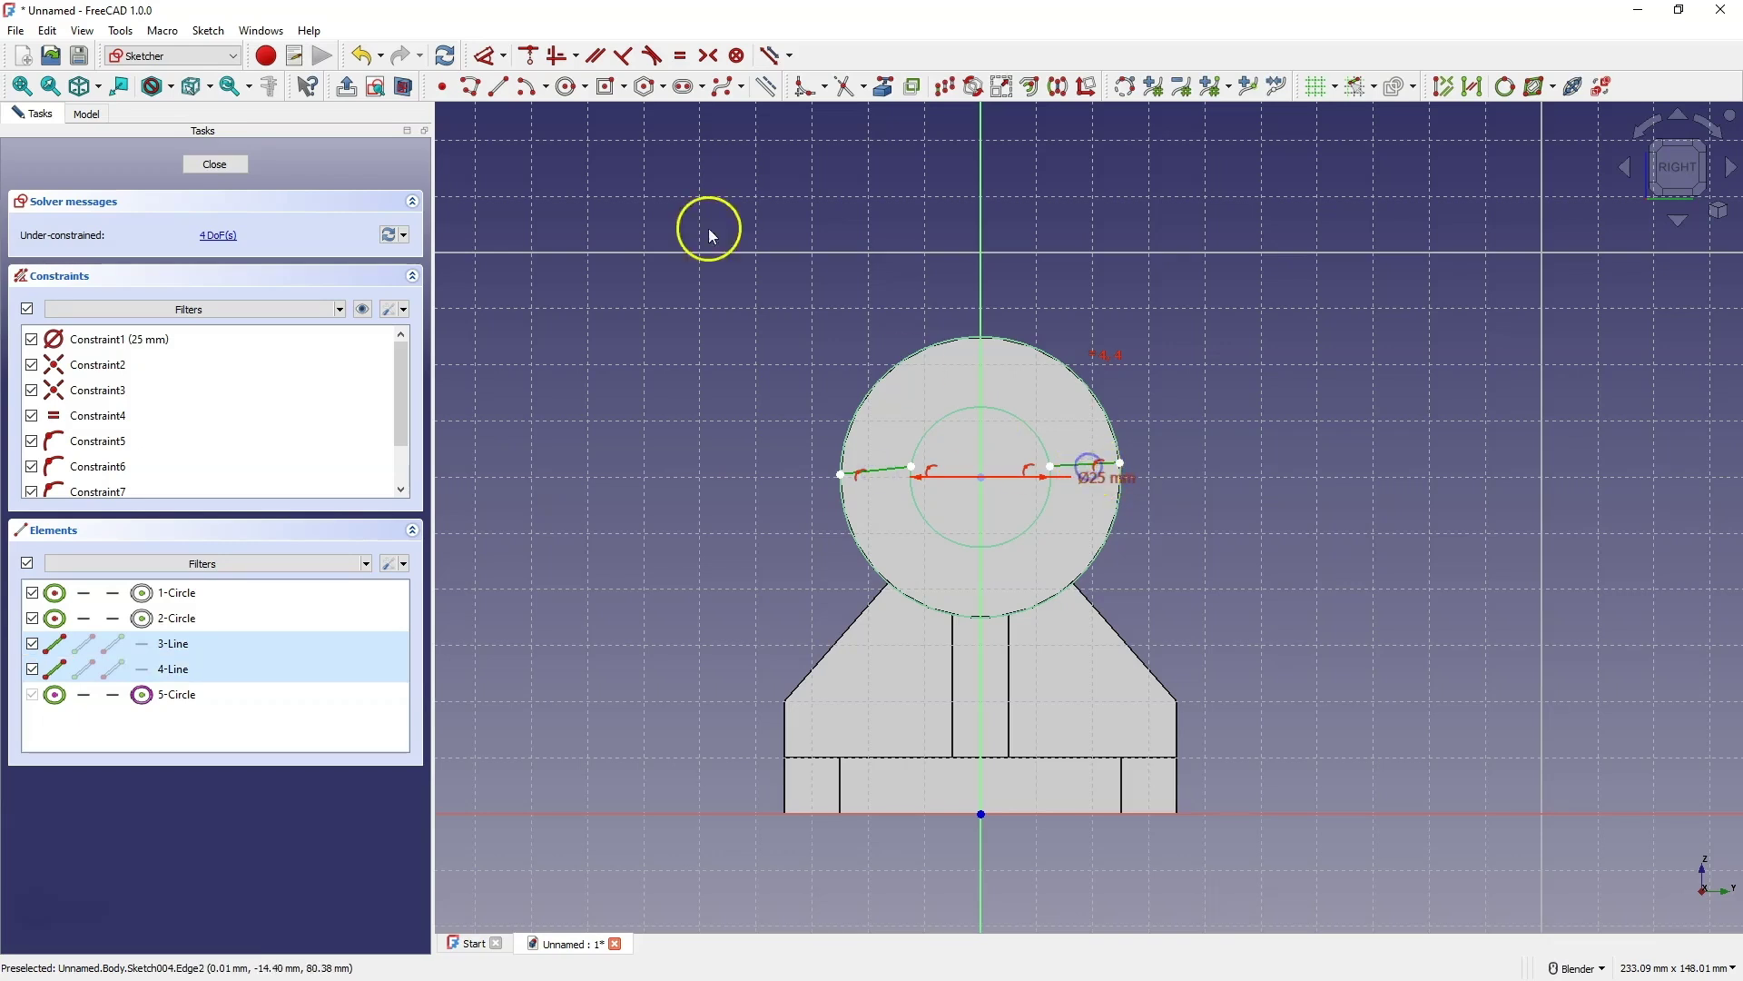
{"action": "left_click", "coordinate": [558, 57]}
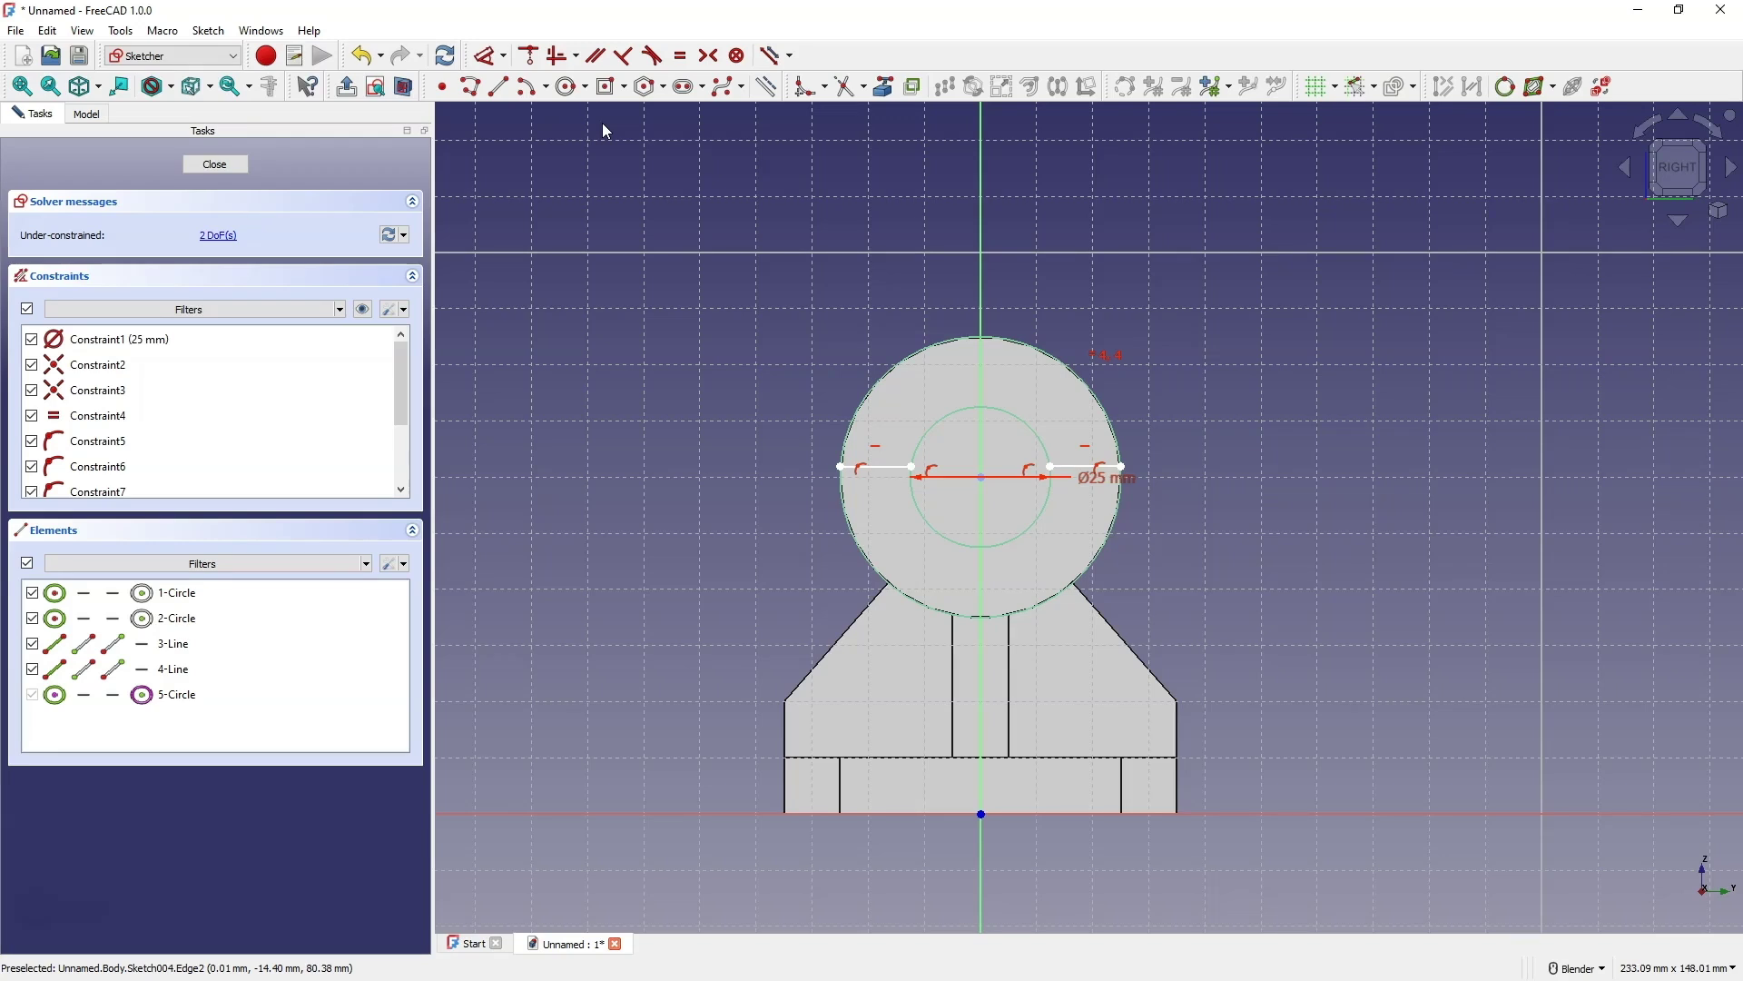
{"action": "left_click", "coordinate": [912, 465]}
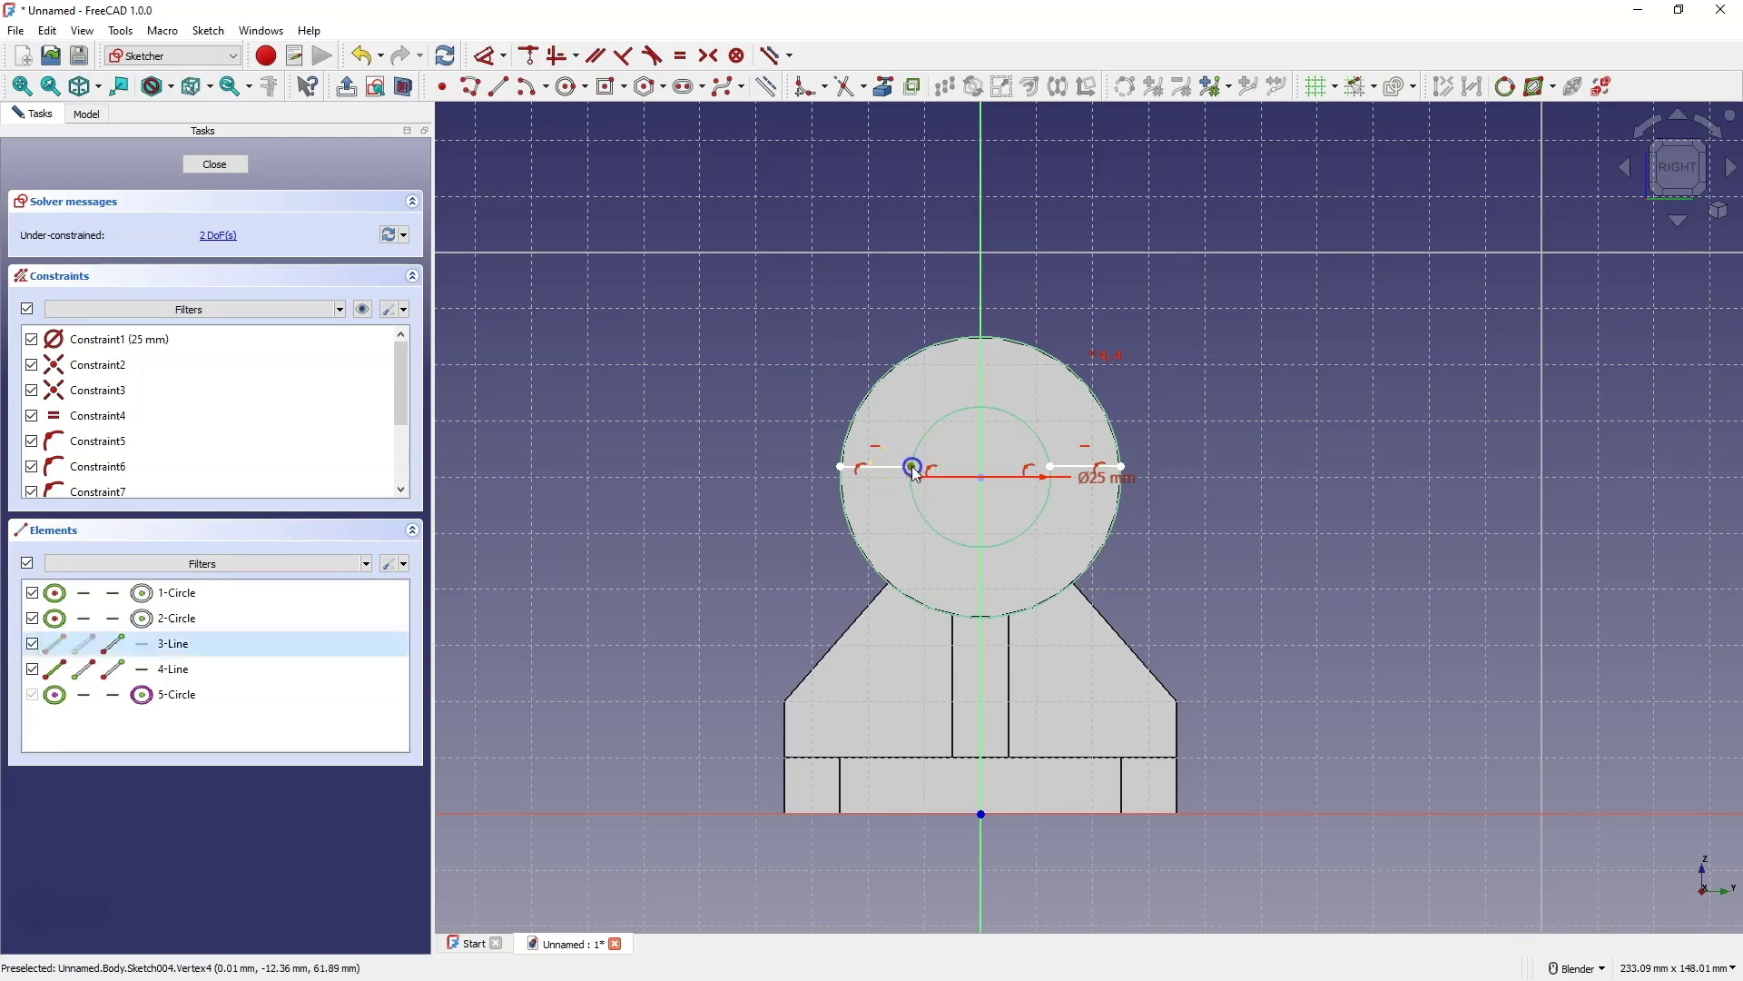
{"action": "left_click", "coordinate": [1051, 467]}
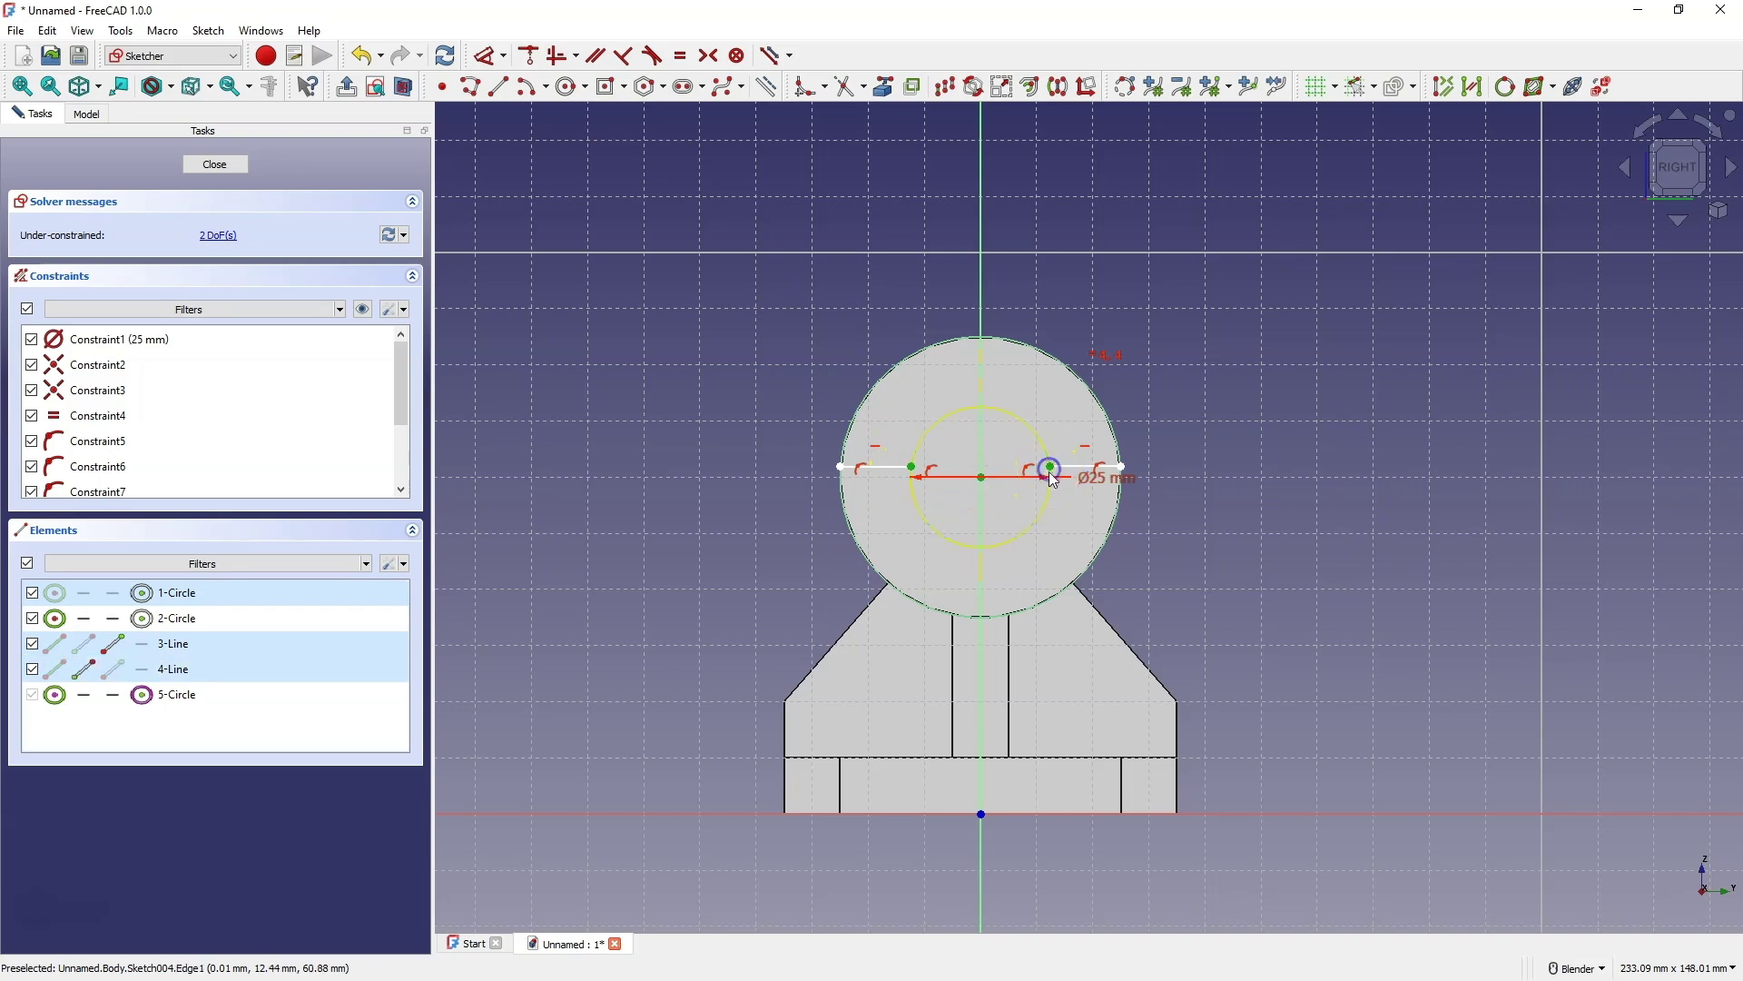
{"action": "left_click", "coordinate": [558, 57]}
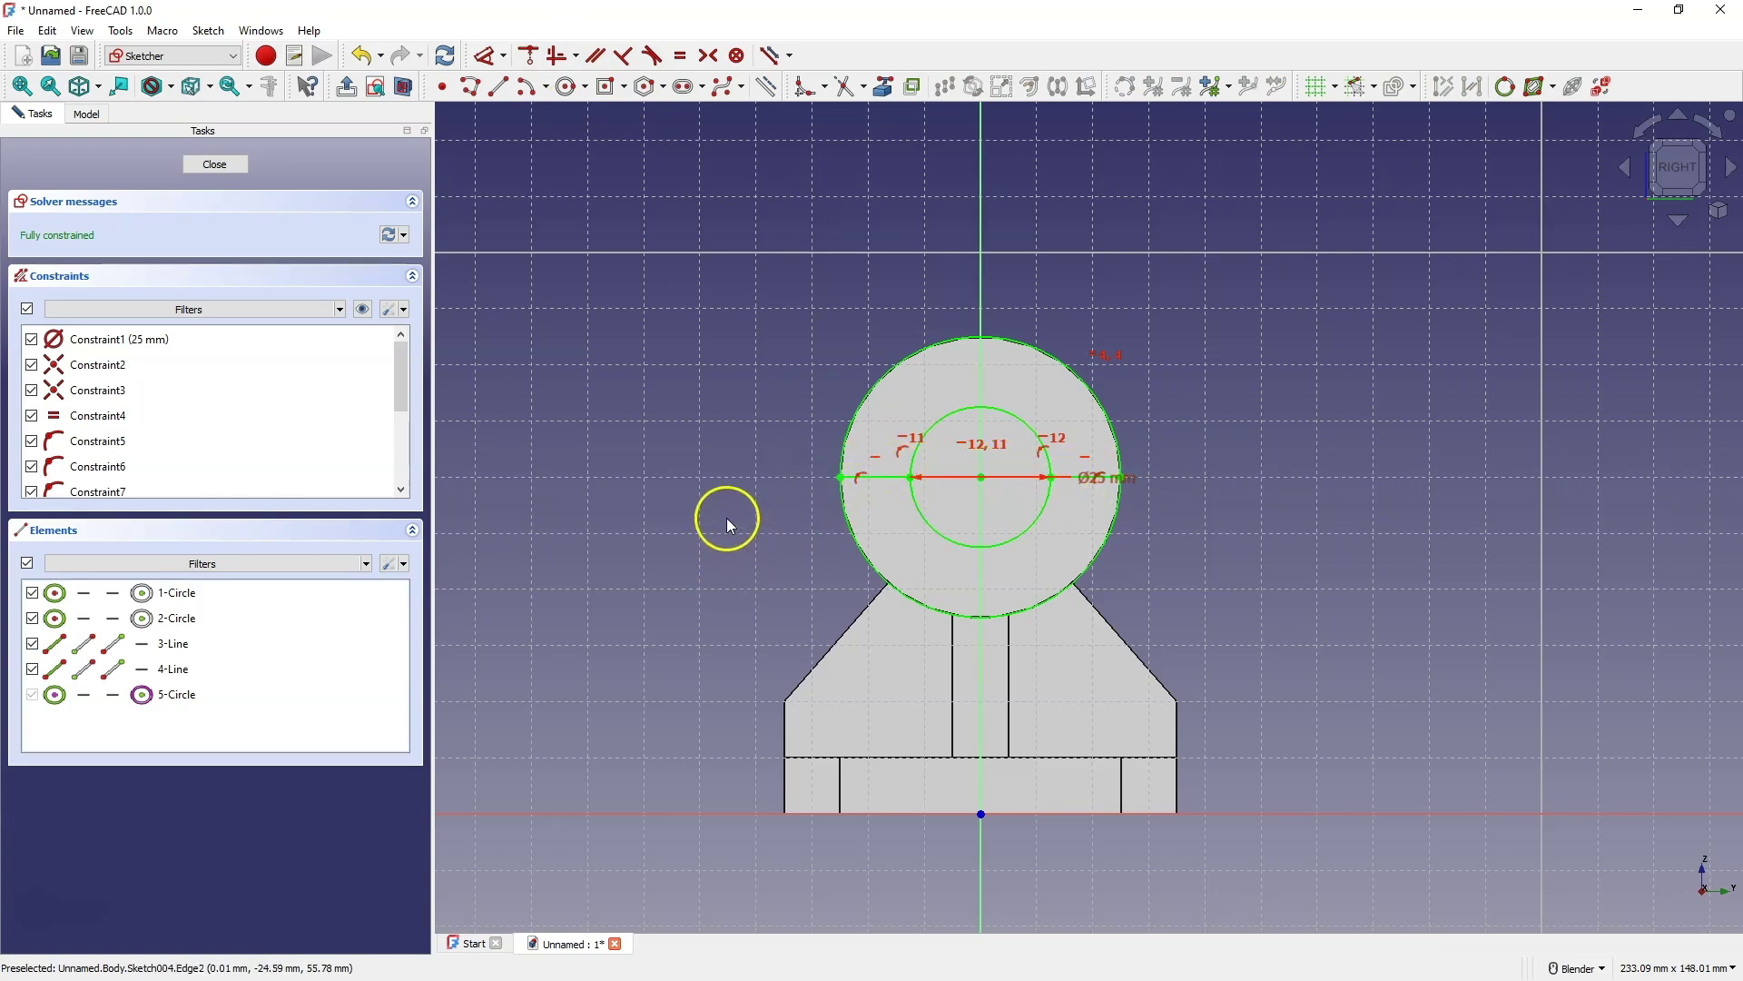
Trim away the lower half of the outer circle and the upper half of the inner circle, and finish the sketch.
{"action": "left_click", "coordinate": [842, 95]}
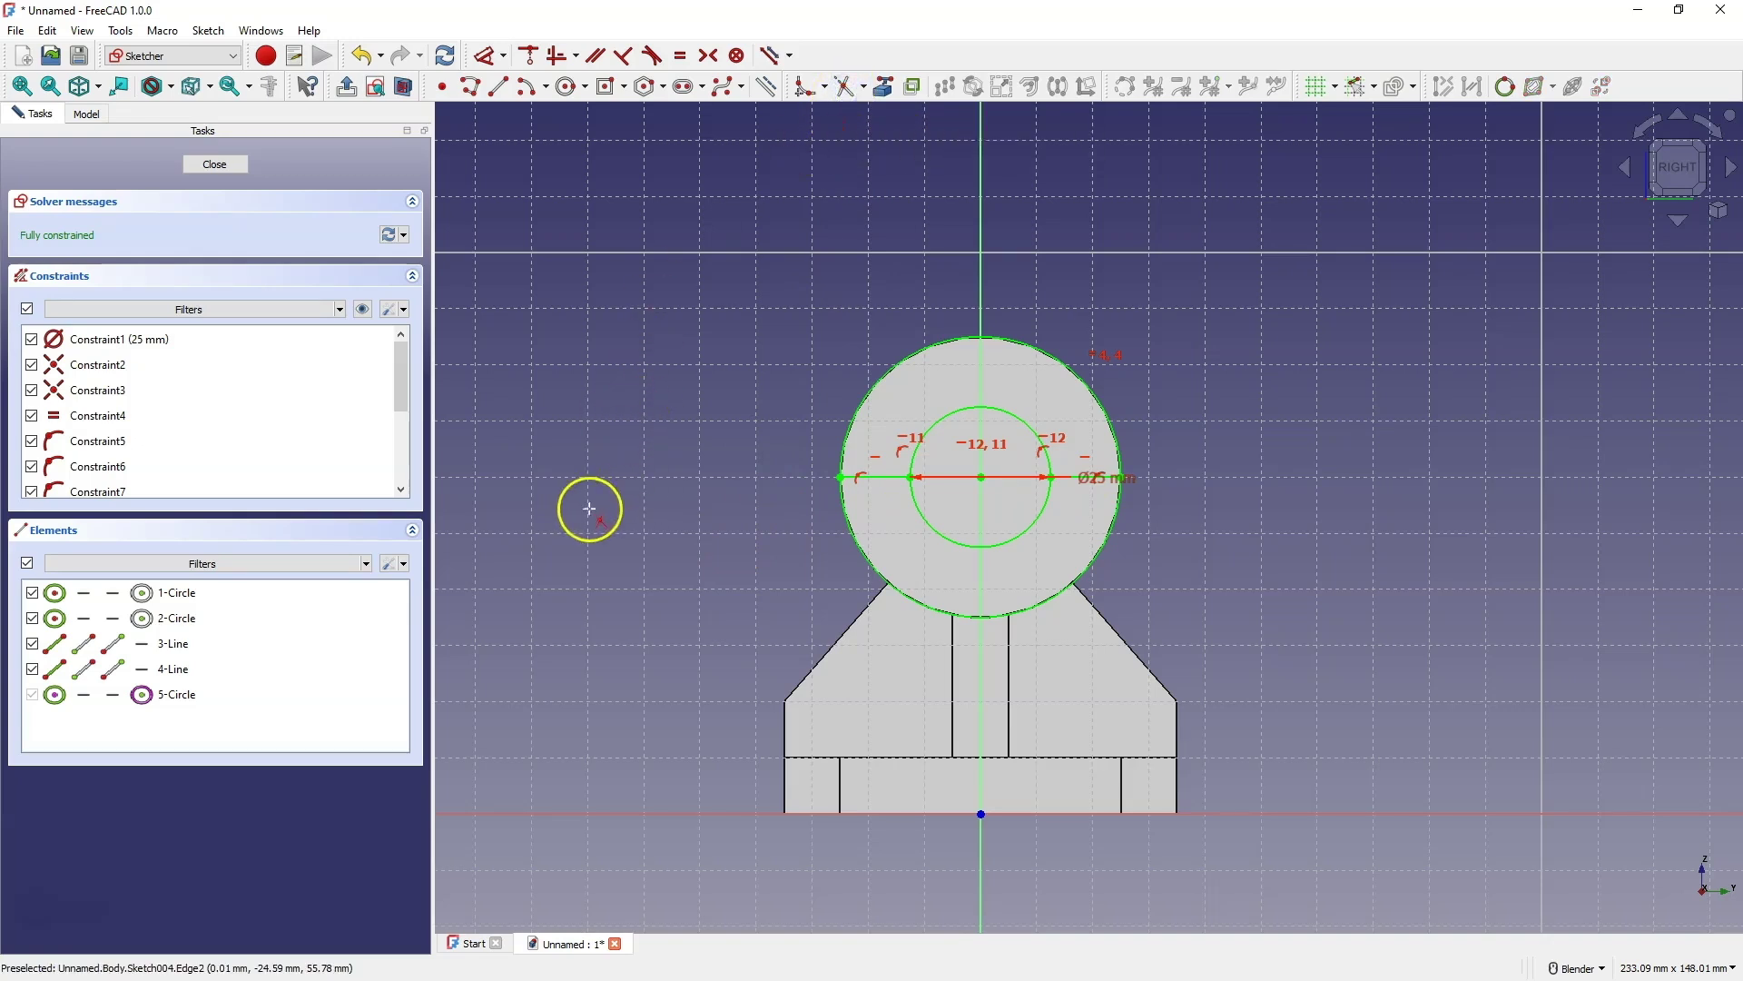
{"action": "left_click", "coordinate": [858, 562]}
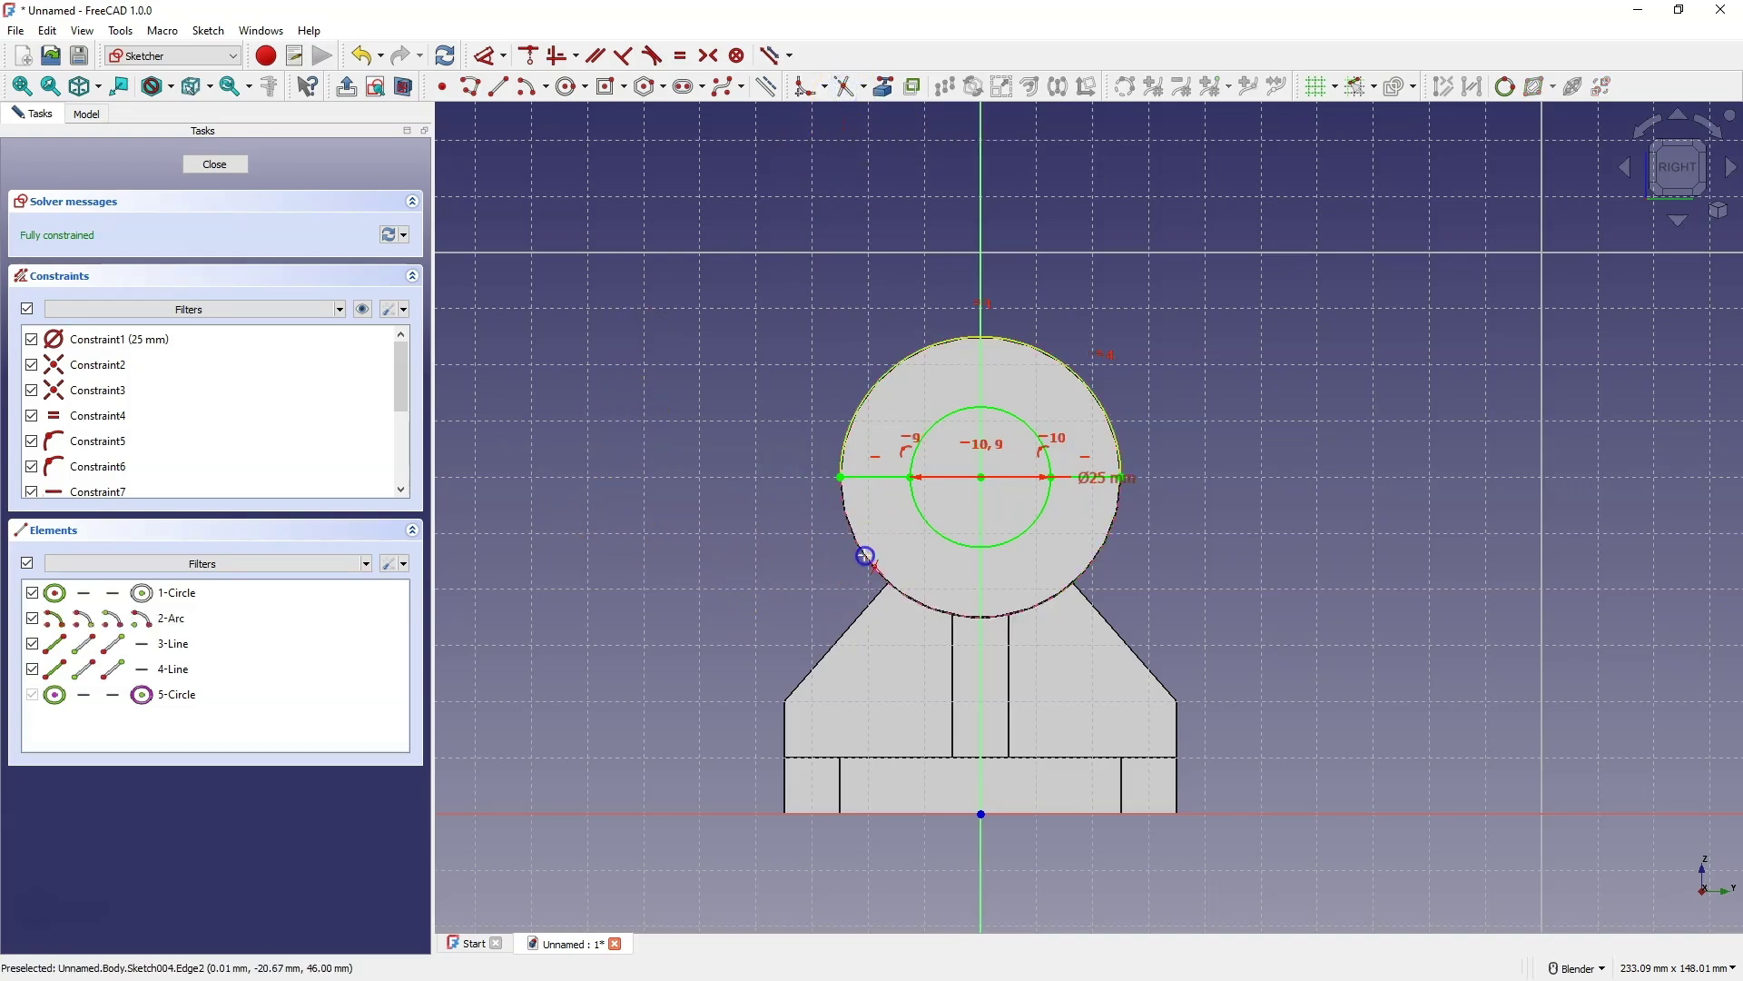
{"action": "left_click", "coordinate": [948, 415]}
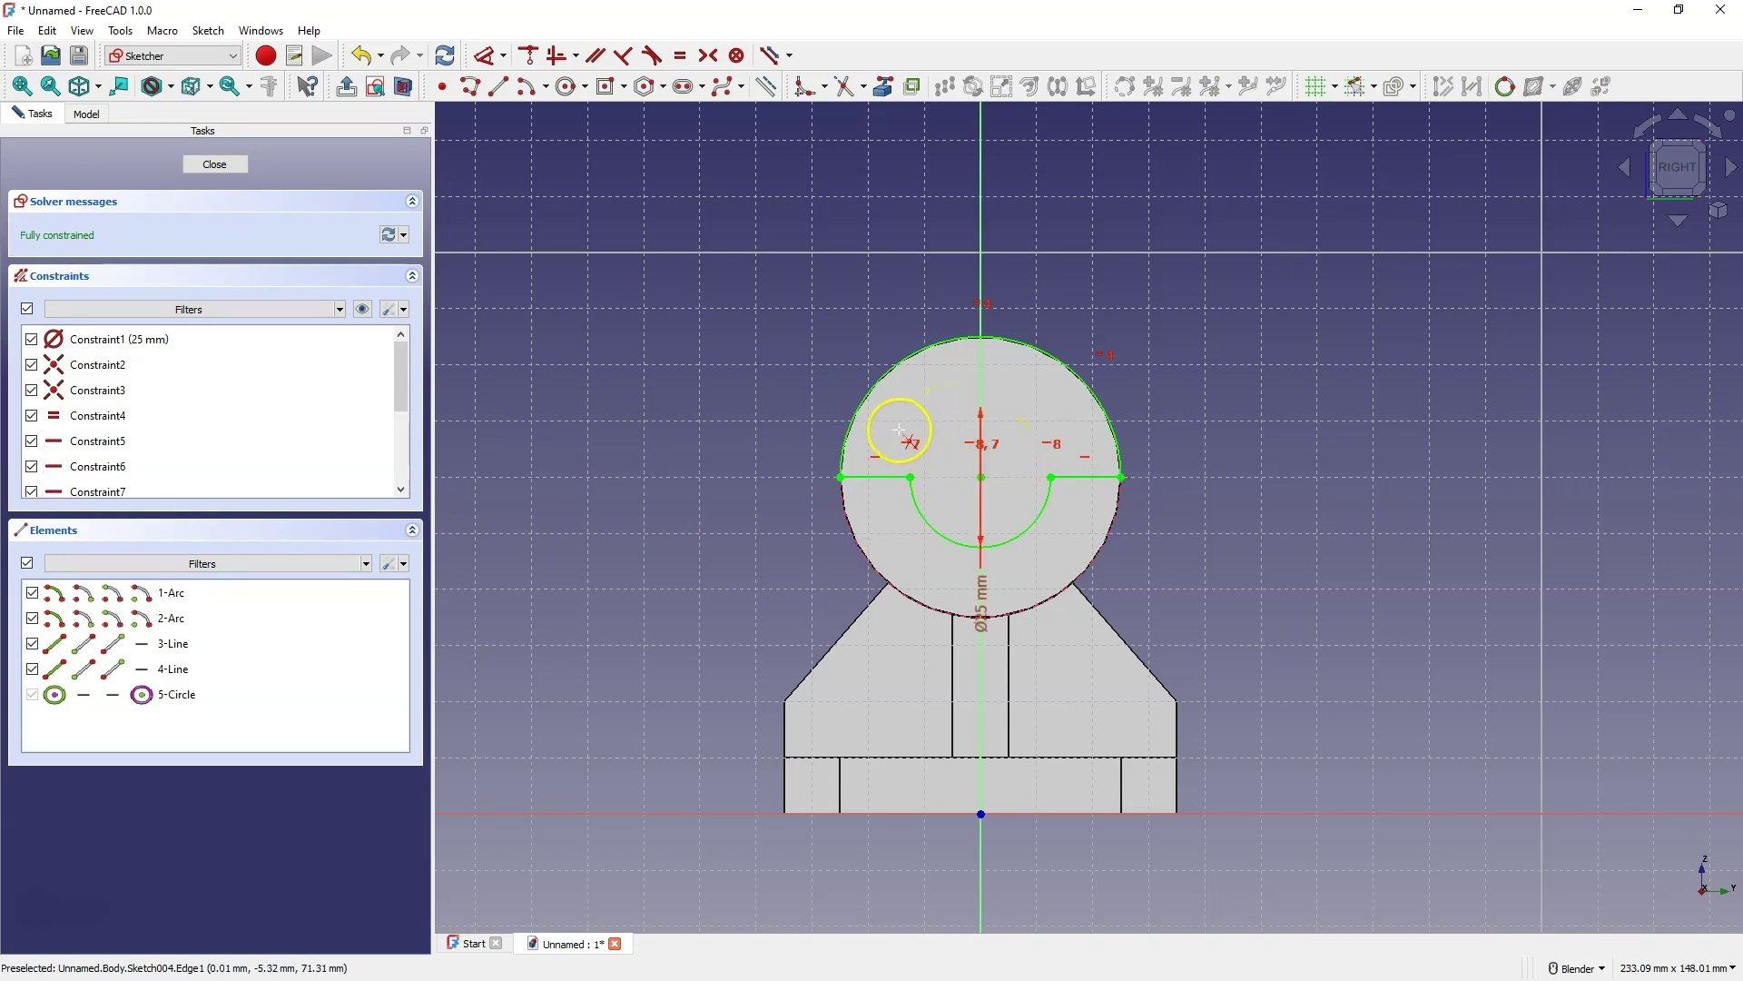
{"action": "left_click", "coordinate": [216, 164]}
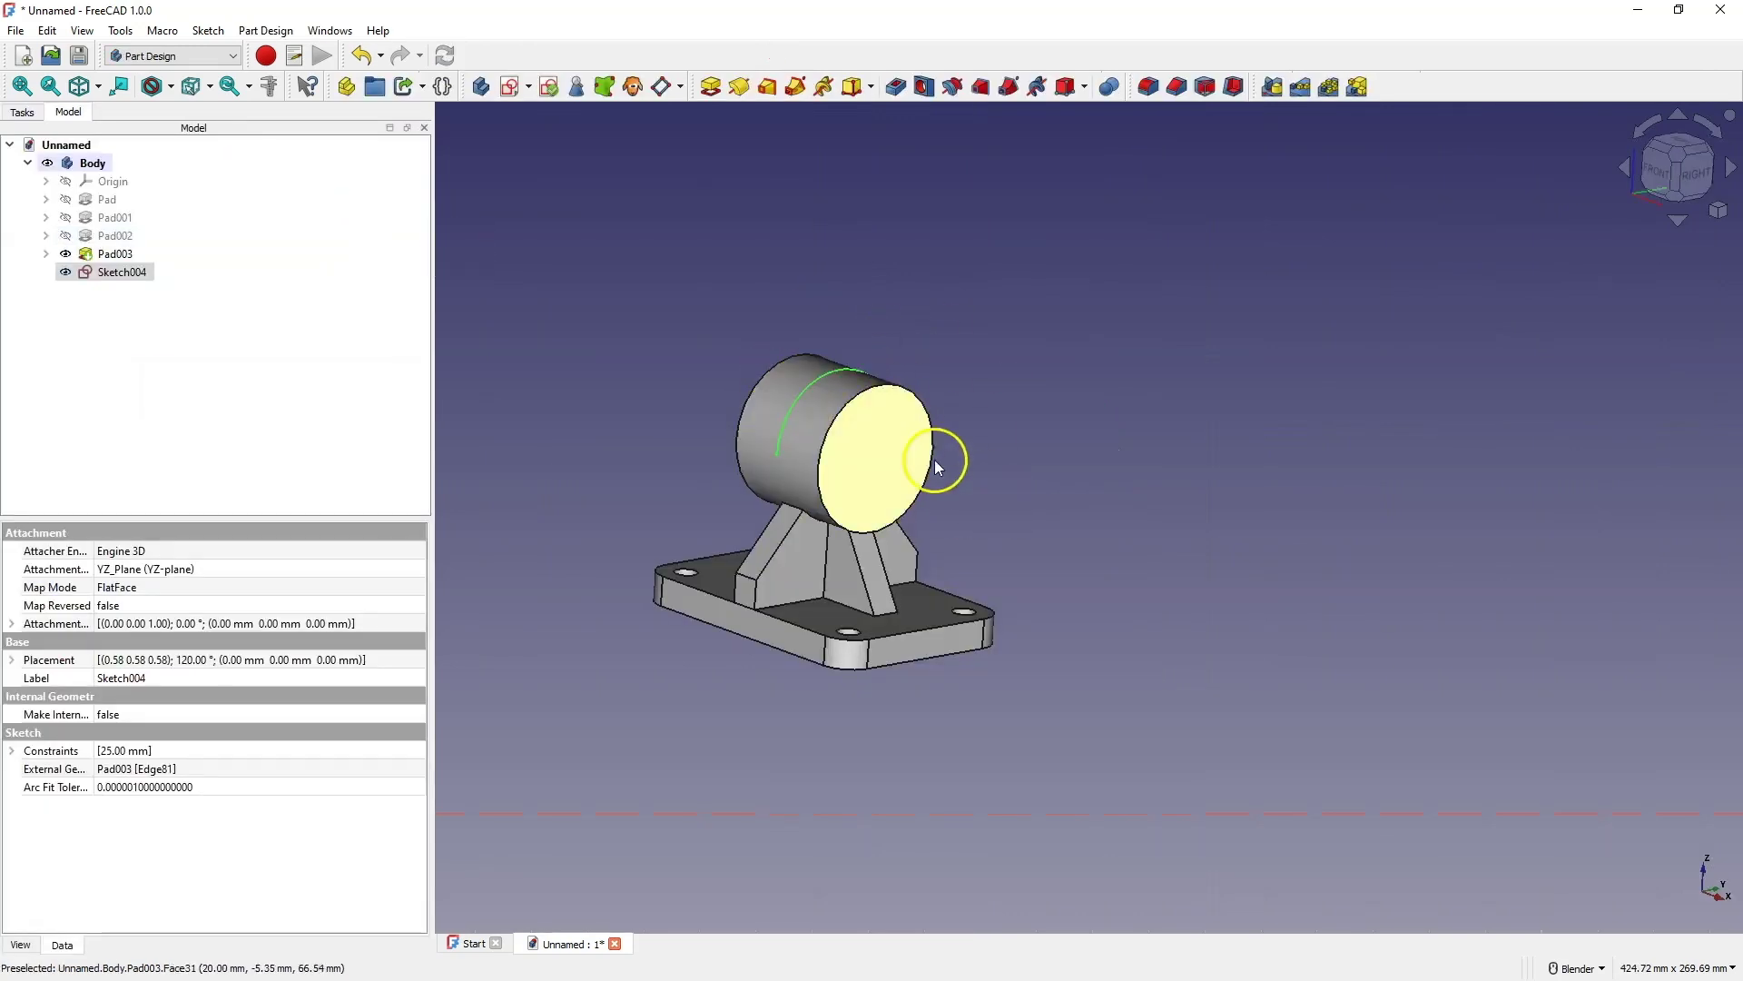
Pocket the cradle sketch through all, symmetric to the sketch plane.
{"action": "left_click", "coordinate": [895, 88]}
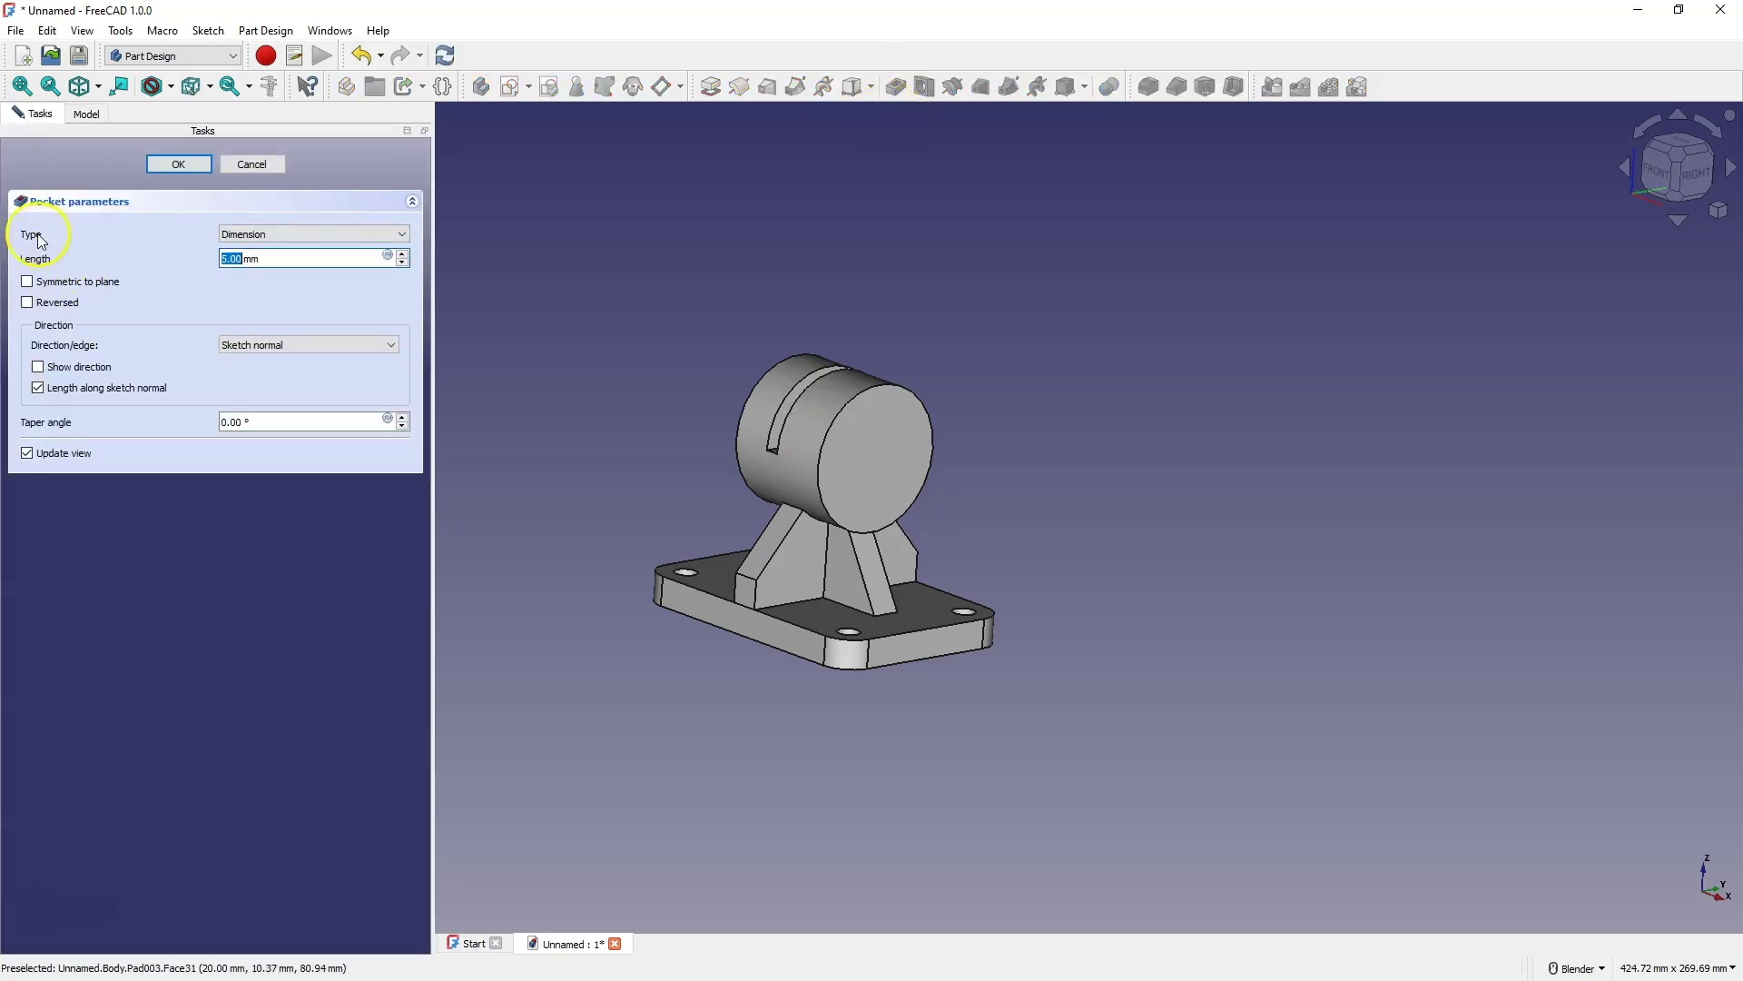
{"action": "left_click", "coordinate": [263, 235]}
{"action": "left_click", "coordinate": [264, 256]}
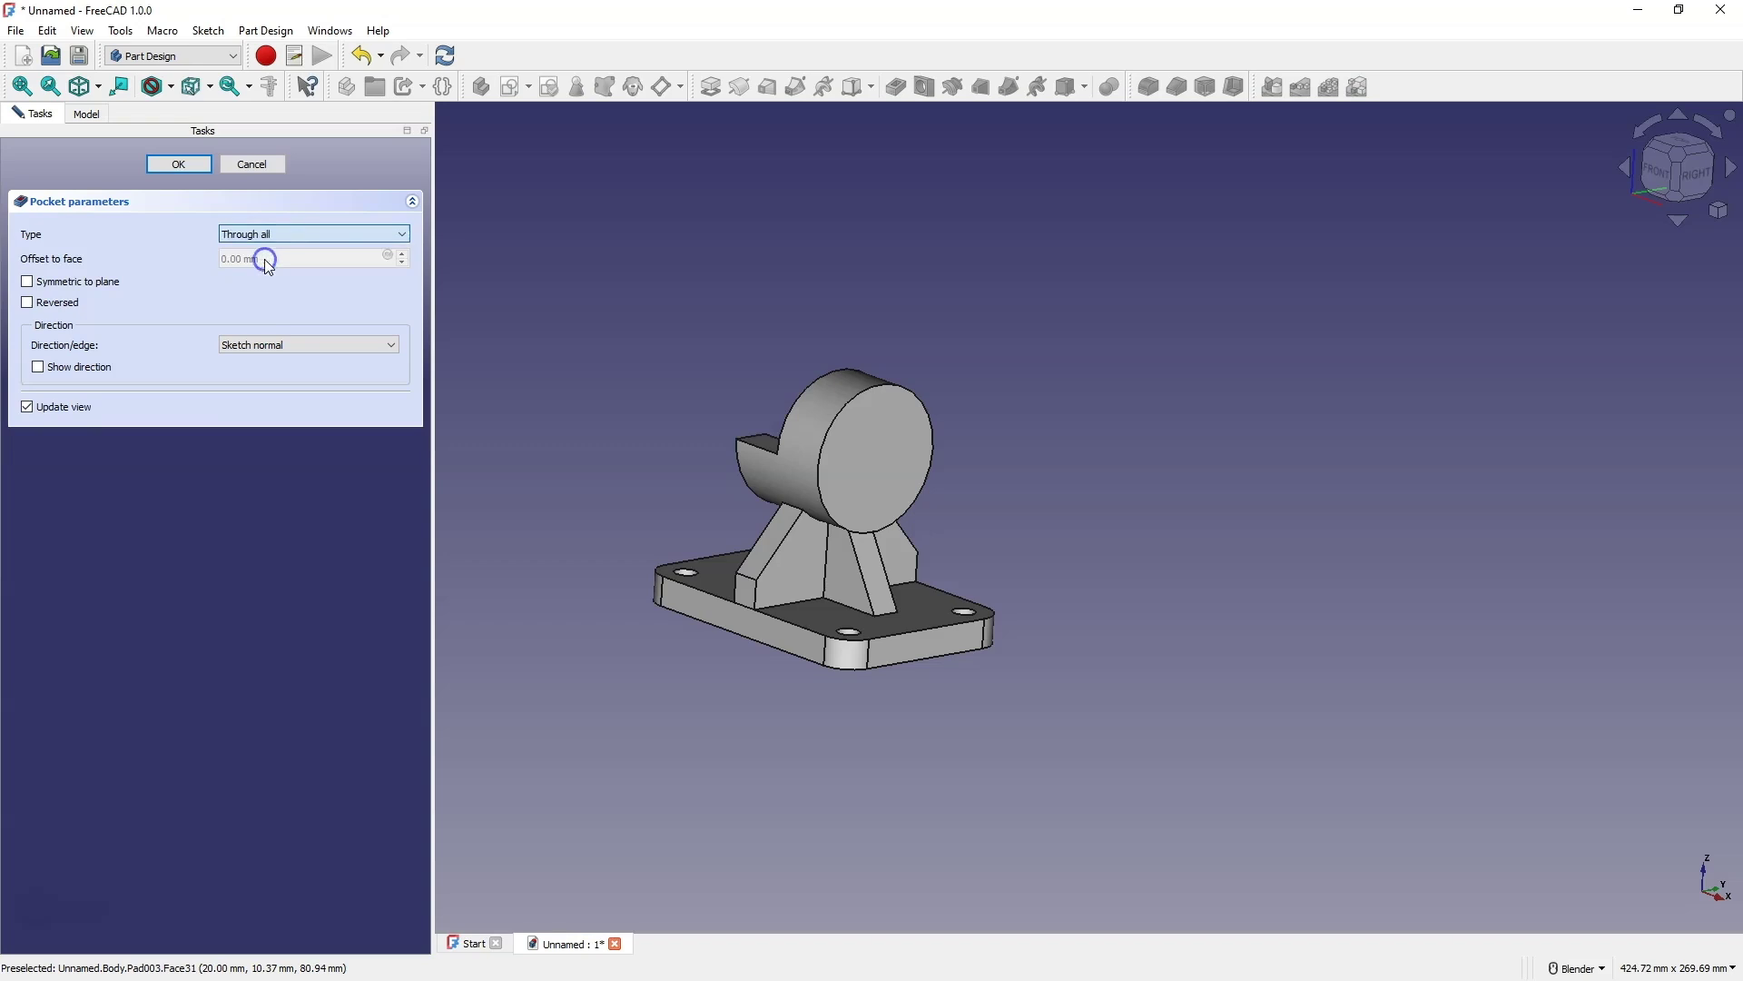
{"action": "left_click", "coordinate": [56, 281]}
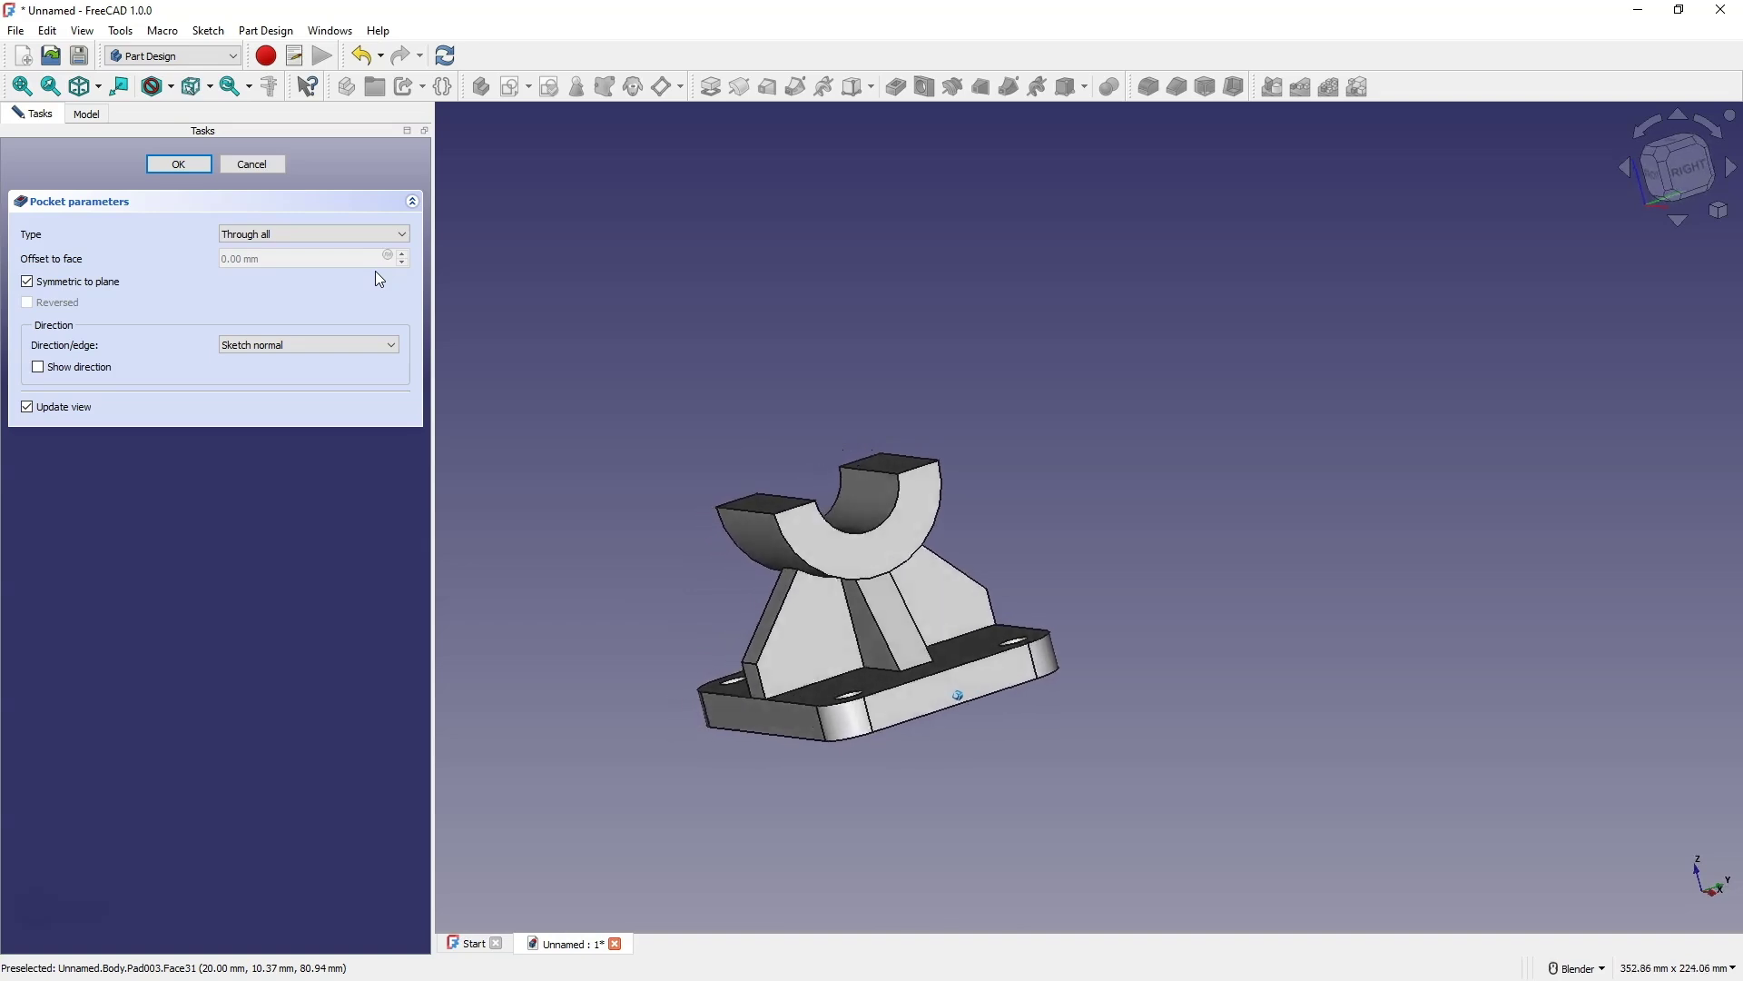
{"action": "left_click", "coordinate": [176, 171]}
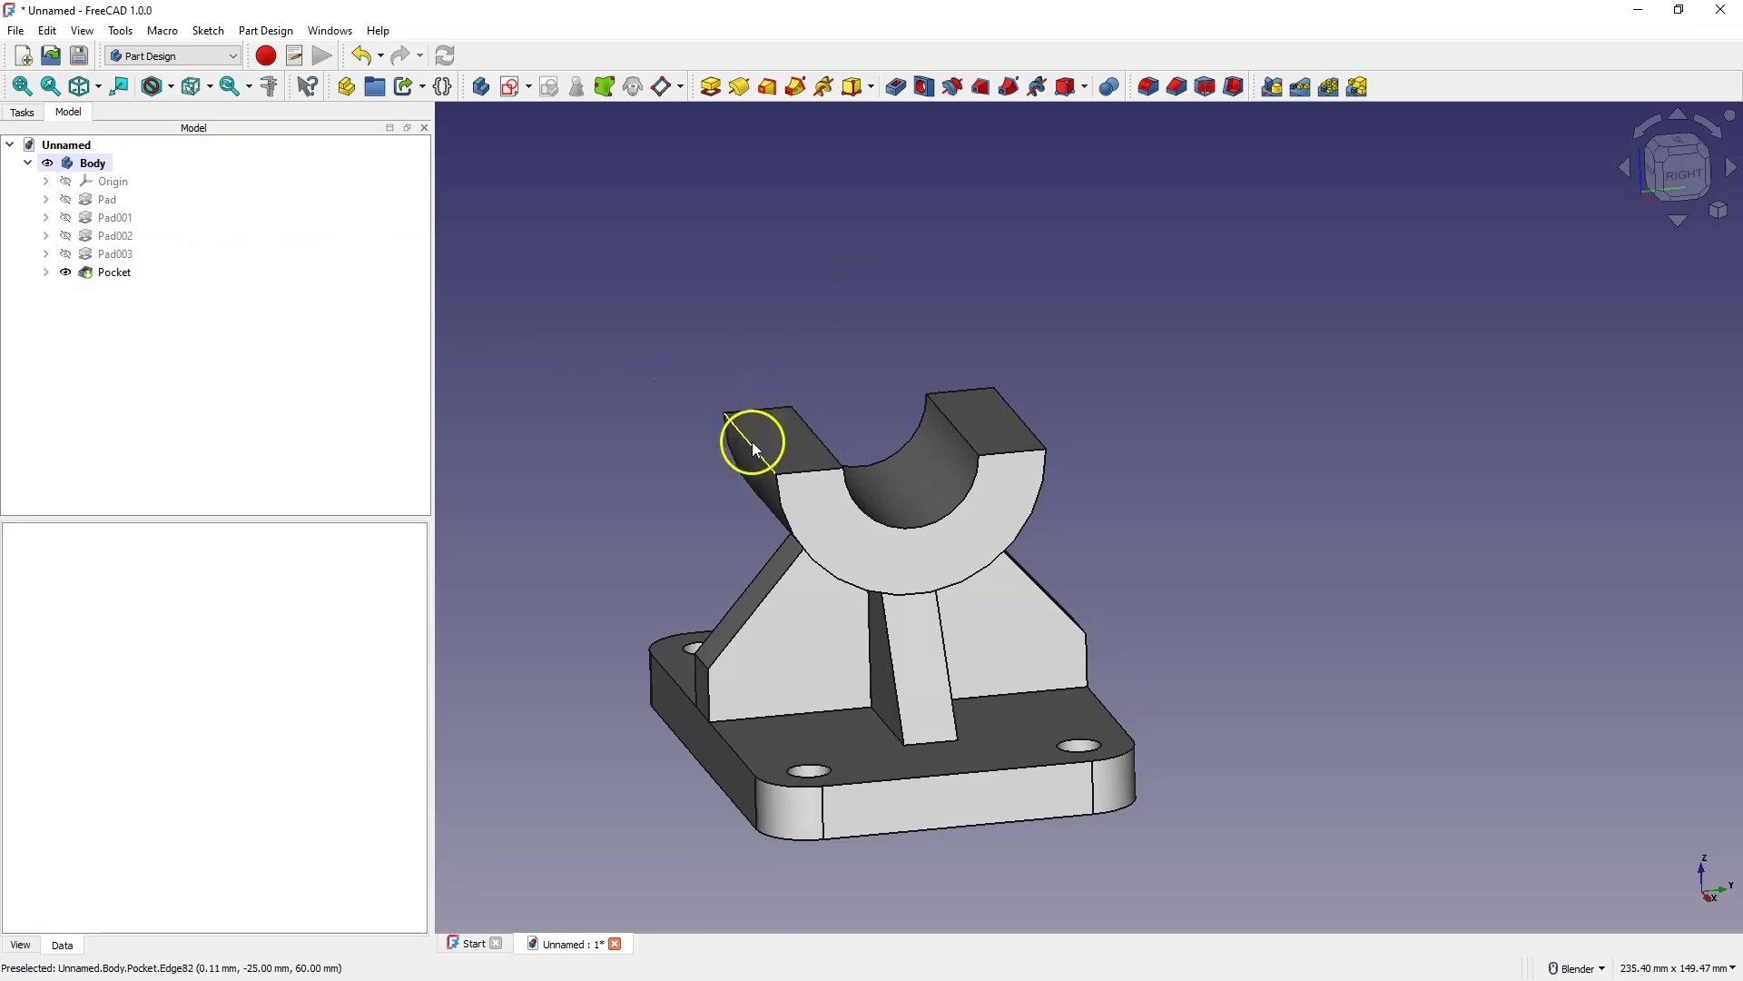
Chamfer the four long edges of the cradle's two flat top faces with an equal distance of 2 mm.
{"action": "left_click", "coordinate": [756, 449]}
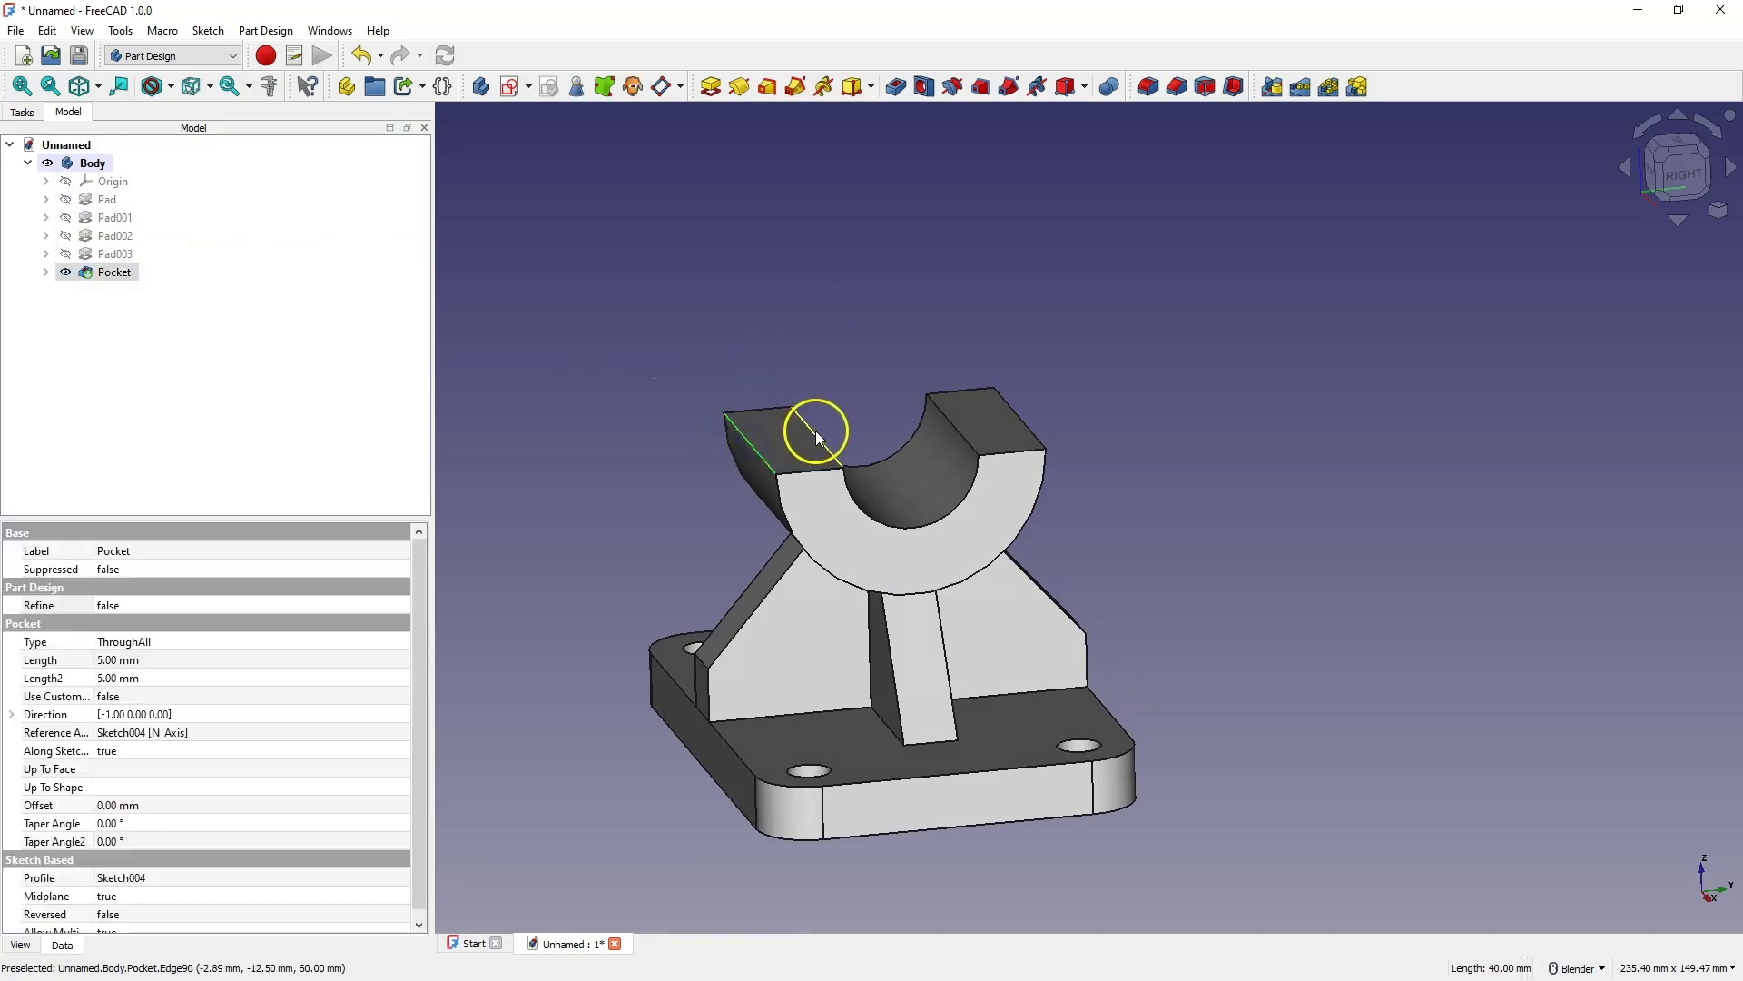
{"action": "left_click", "coordinate": [949, 423], "text": "ctrl"}
{"action": "left_click", "coordinate": [1018, 414], "text": "ctrl"}
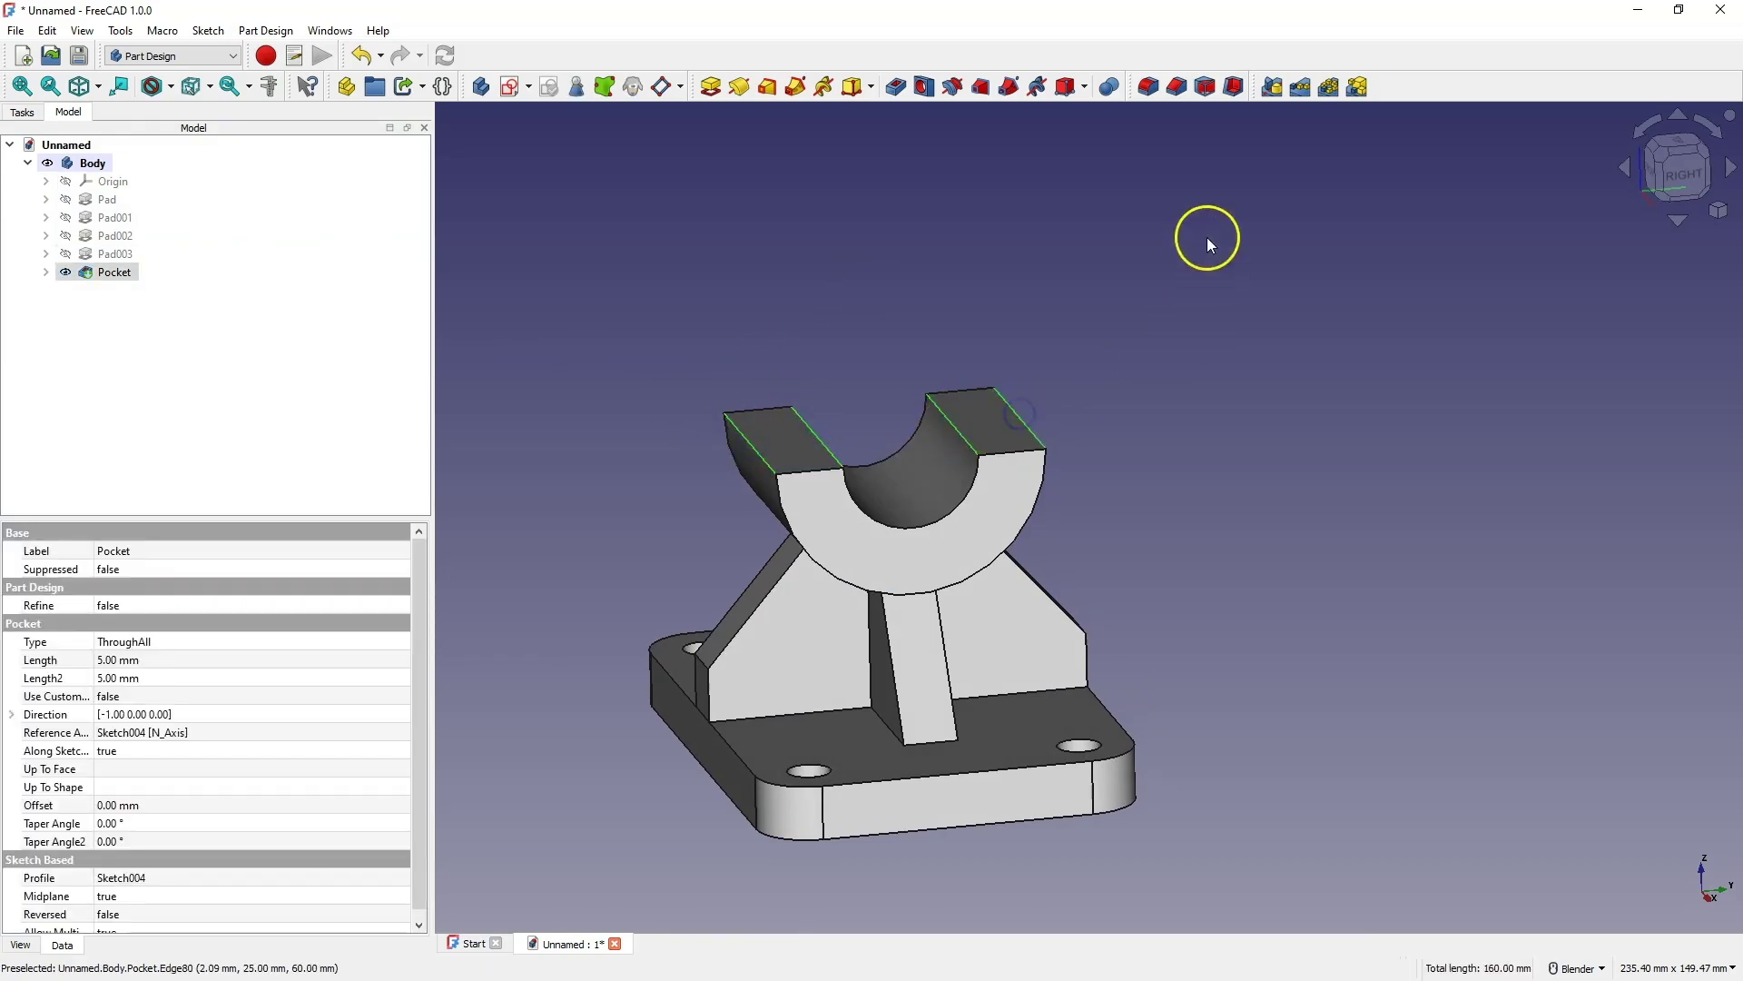
{"action": "left_click", "coordinate": [1177, 91]}
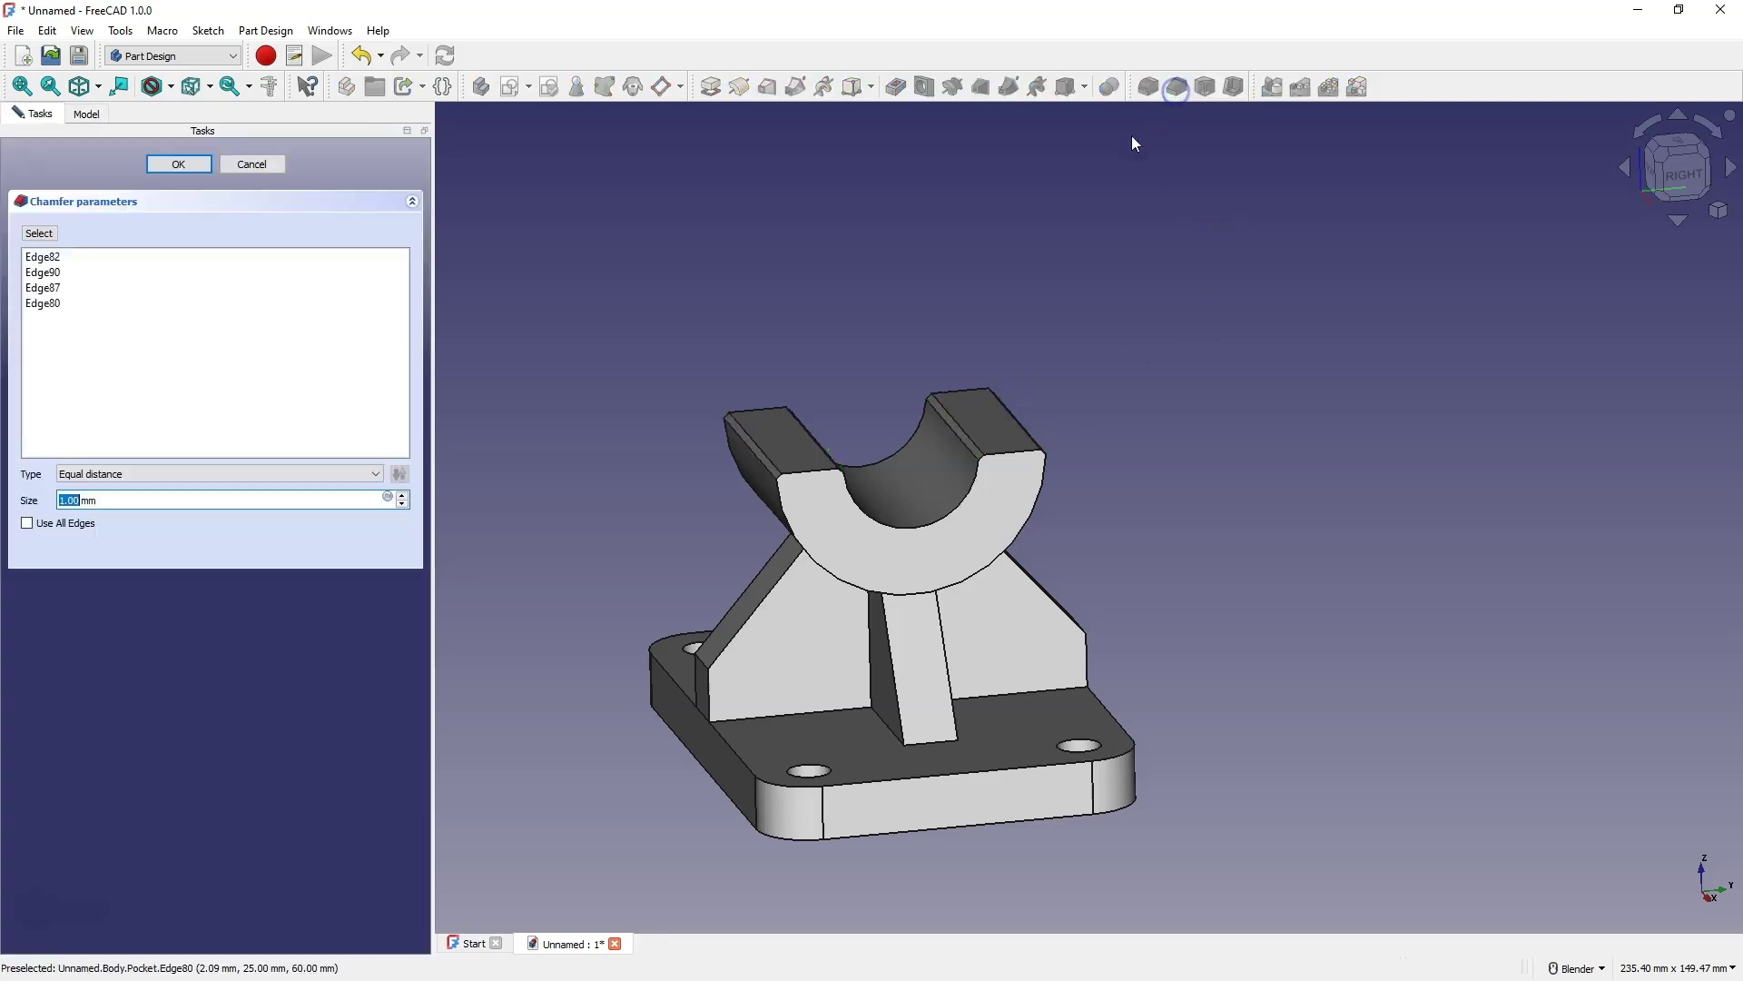
{"action": "scroll", "coordinate": [151, 498], "scroll_direction": "up", "scroll_amount": 1}
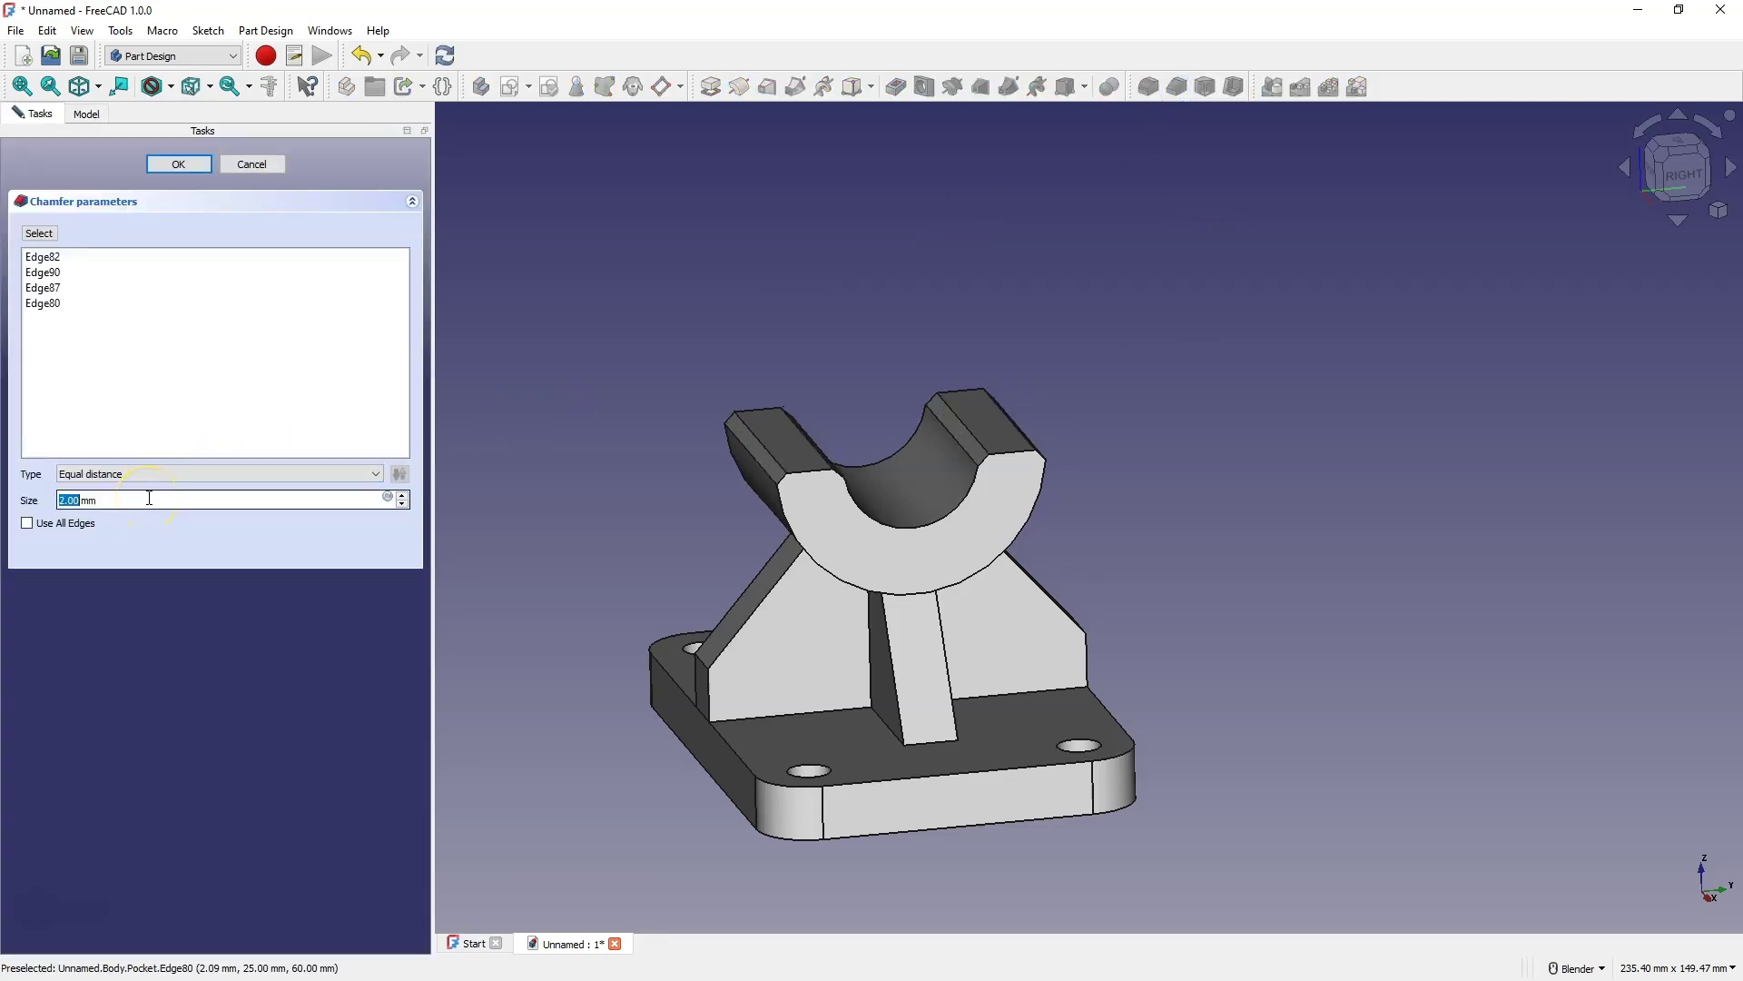
{"action": "left_click", "coordinate": [182, 162]}
{"action": "middle_click_drag", "start_coordinate": [790, 263], "coordinate": [790, 262]}
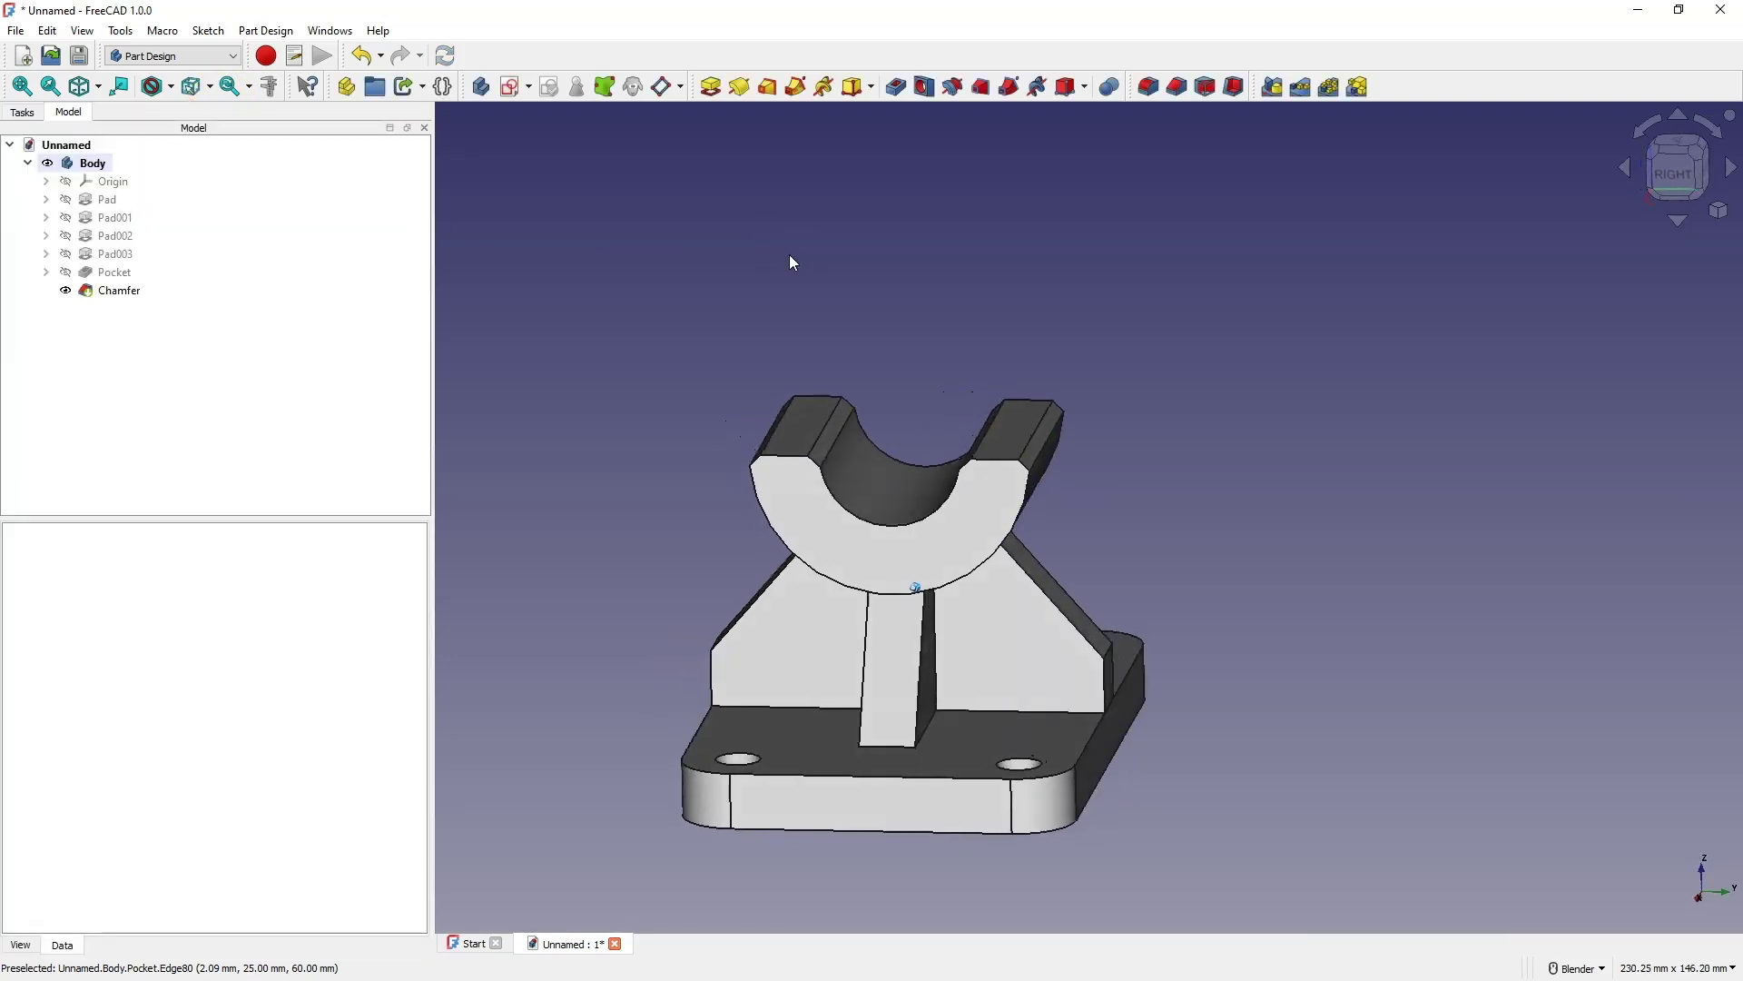